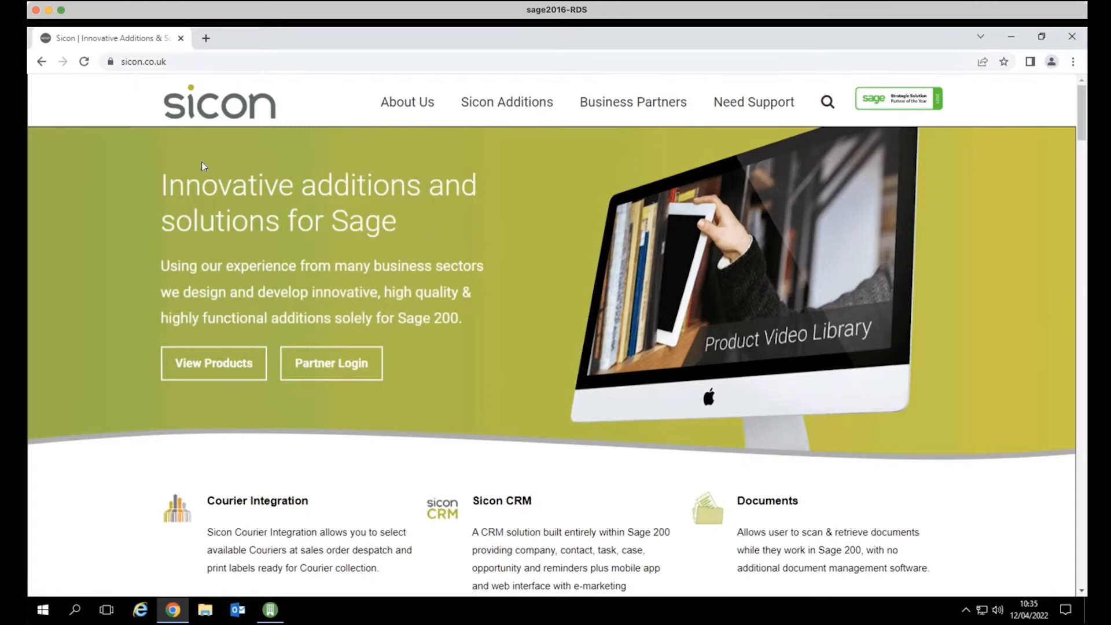
Look through the Sicon product modules listed on the home page, from Courier Integration to the WAP and finance additions.
scroll(556, 468, down, 20)
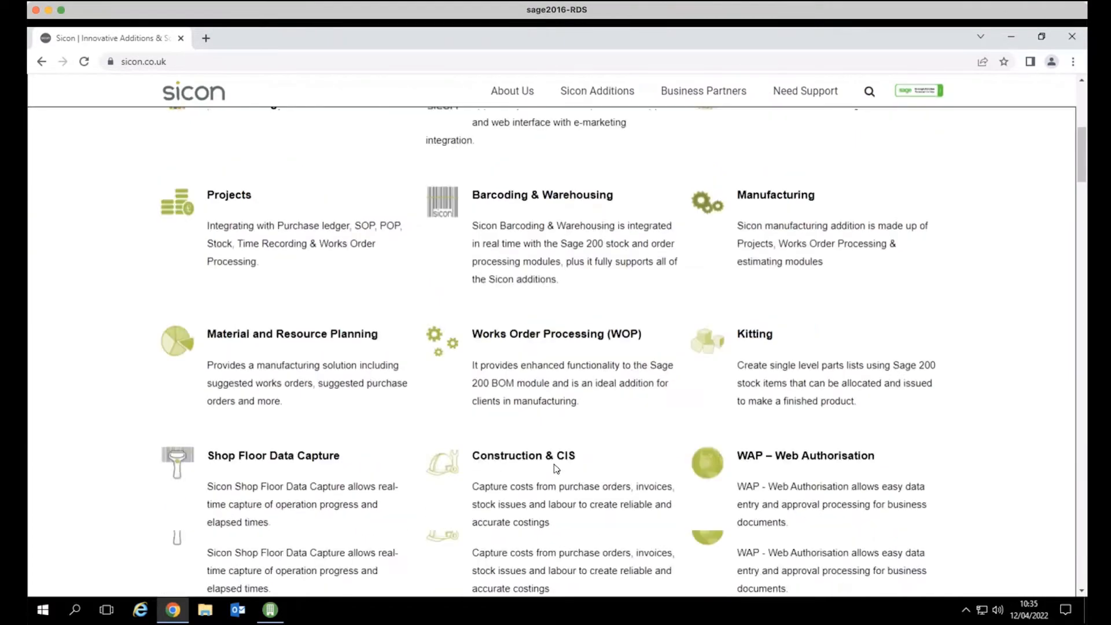
scroll(555, 464, down, 5)
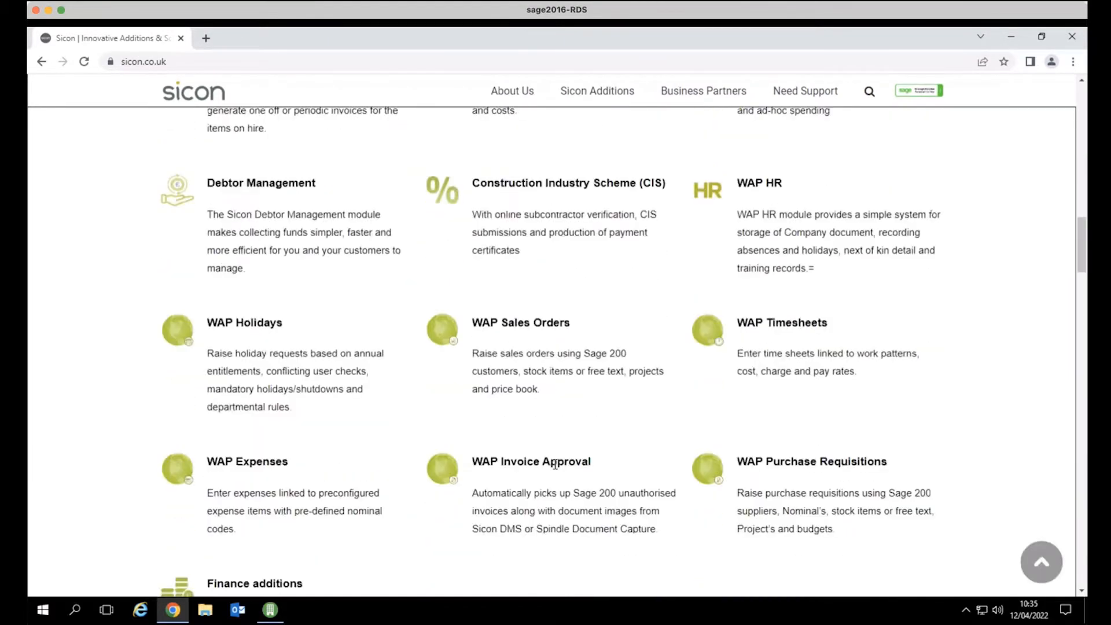
scroll(555, 466, up, 3)
scroll(554, 469, up, 15)
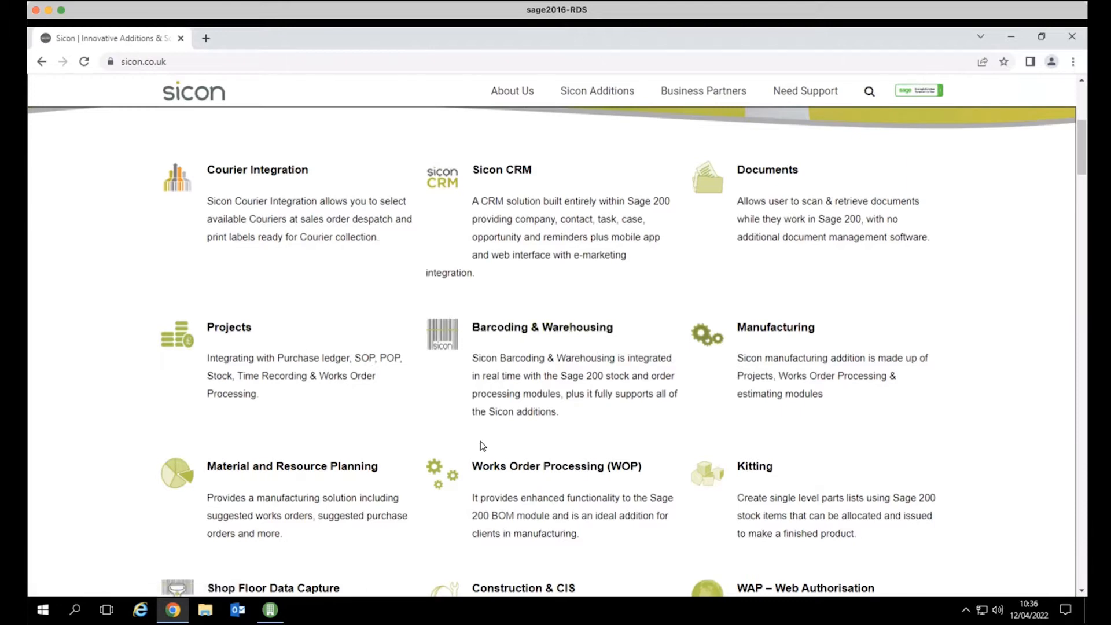
scroll(481, 442, down, 5)
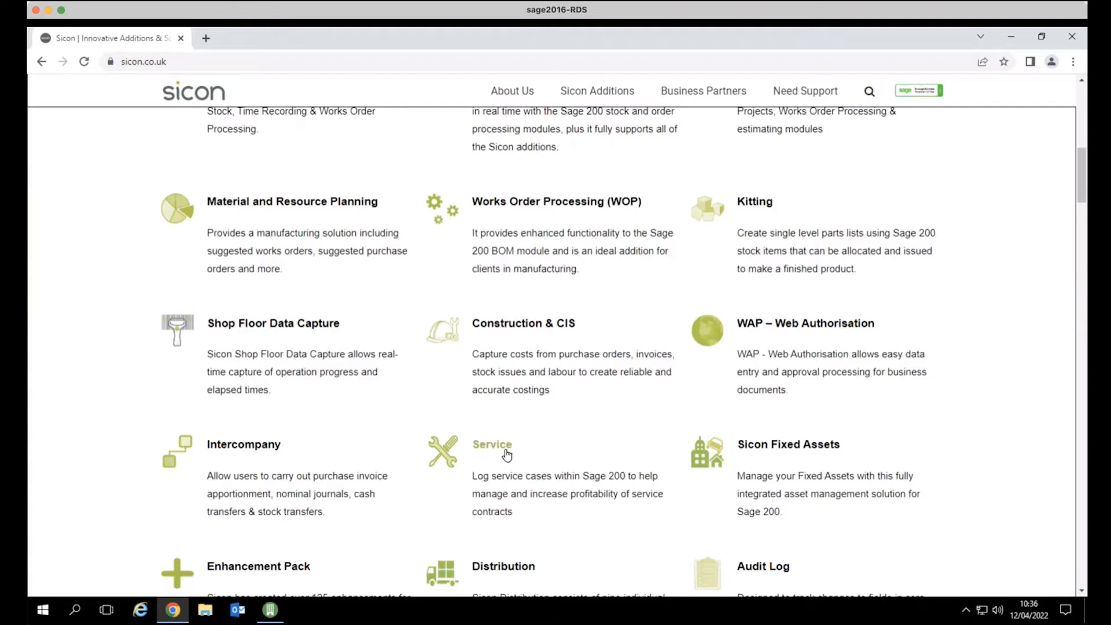
scroll(506, 455, down, 1)
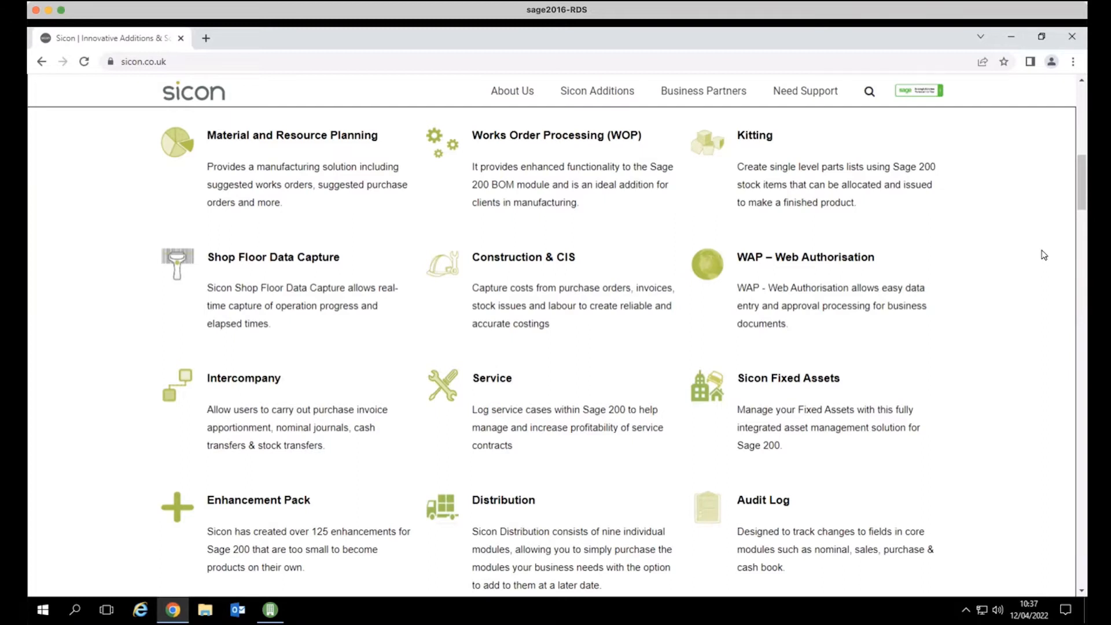
drag(1083, 166, 1083, 134)
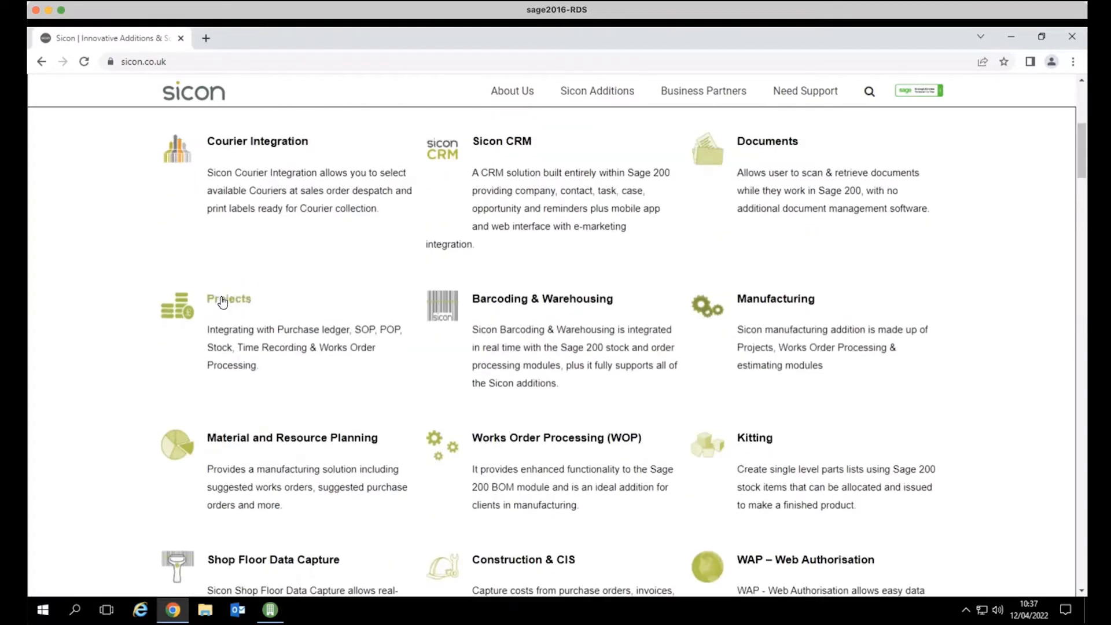
Open the Projects product page and go to its Help and User Guide's table of contents.
click(222, 300)
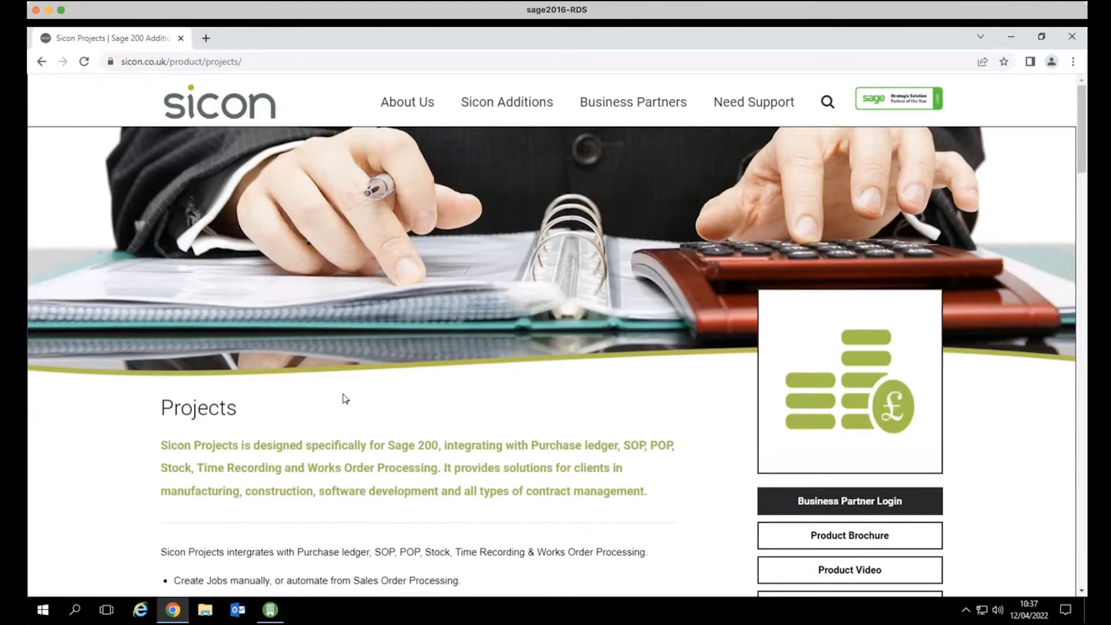
scroll(345, 399, down, 2)
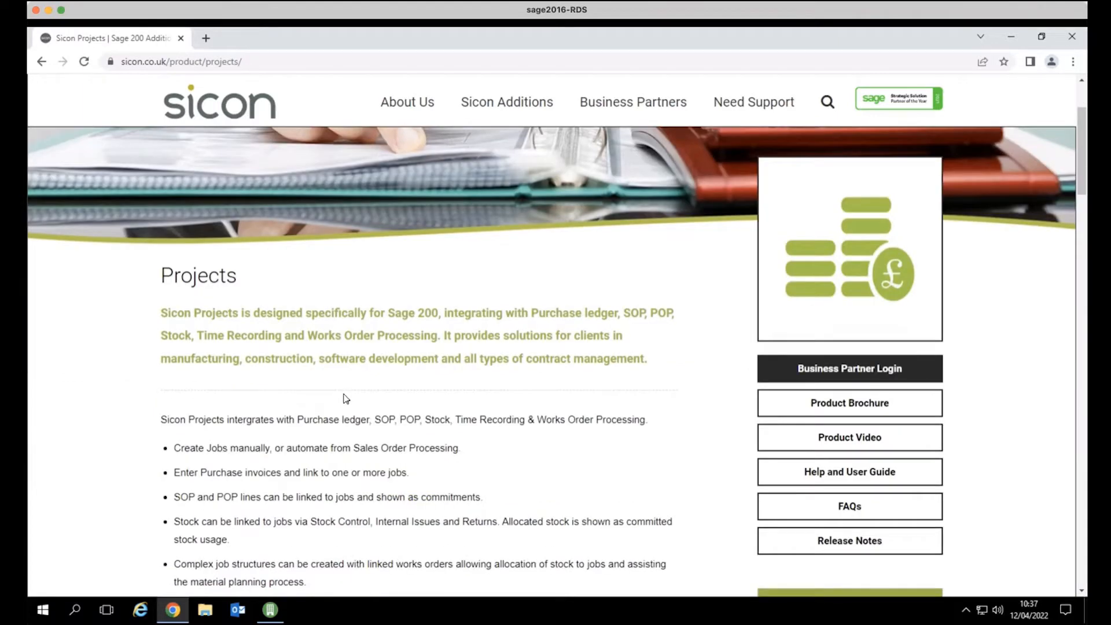
click(840, 473)
scroll(758, 457, down, 4)
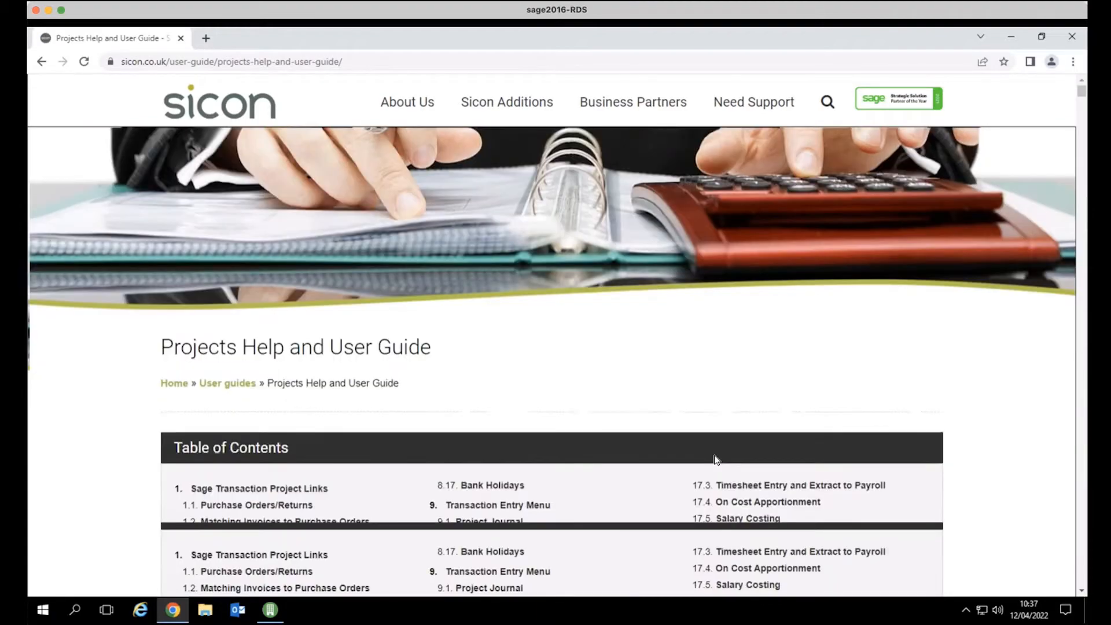
Open the Project Enquiry section of the guide and read through to its search filters.
click(521, 509)
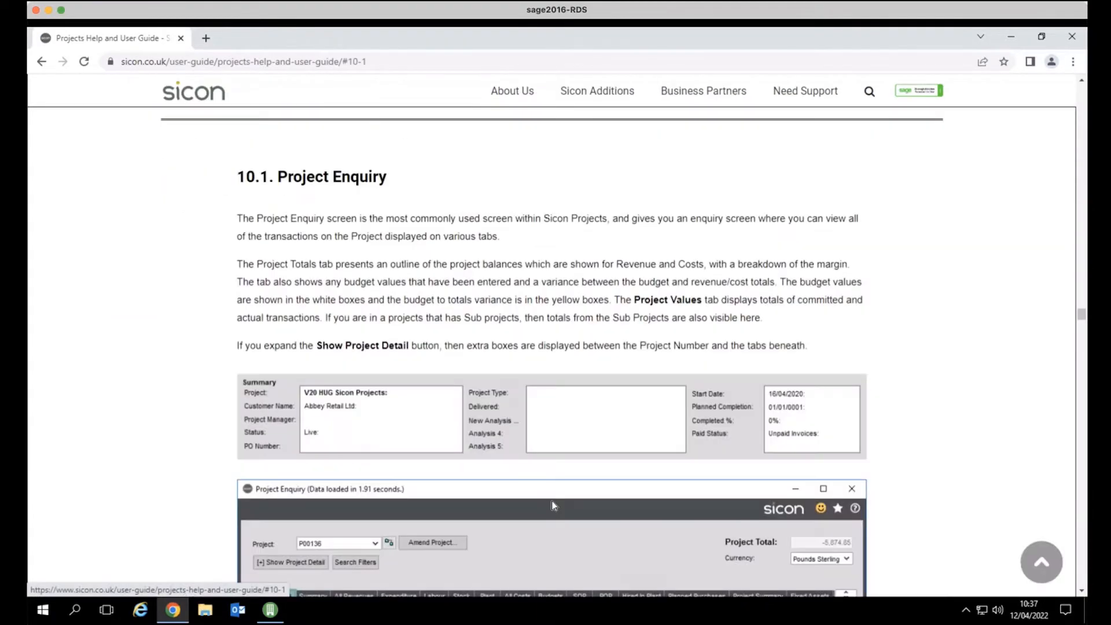
scroll(551, 501, down, 6)
scroll(554, 505, down, 9)
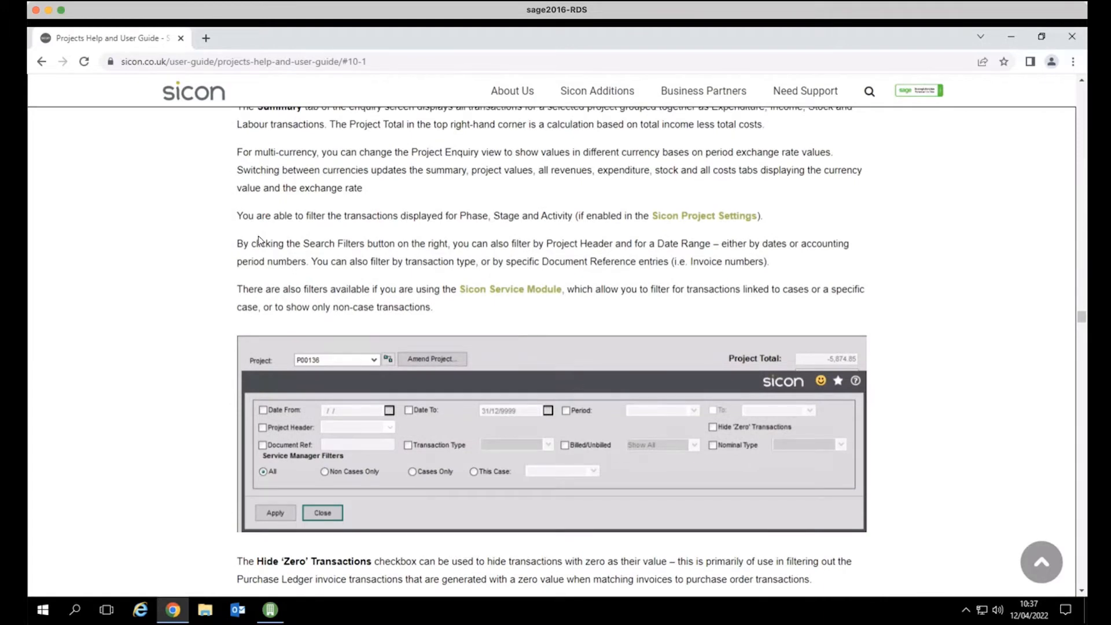
Switch to Sage 200, open the Sicon Projects advanced projects list and review its revenue, cost and variance columns.
click(1011, 37)
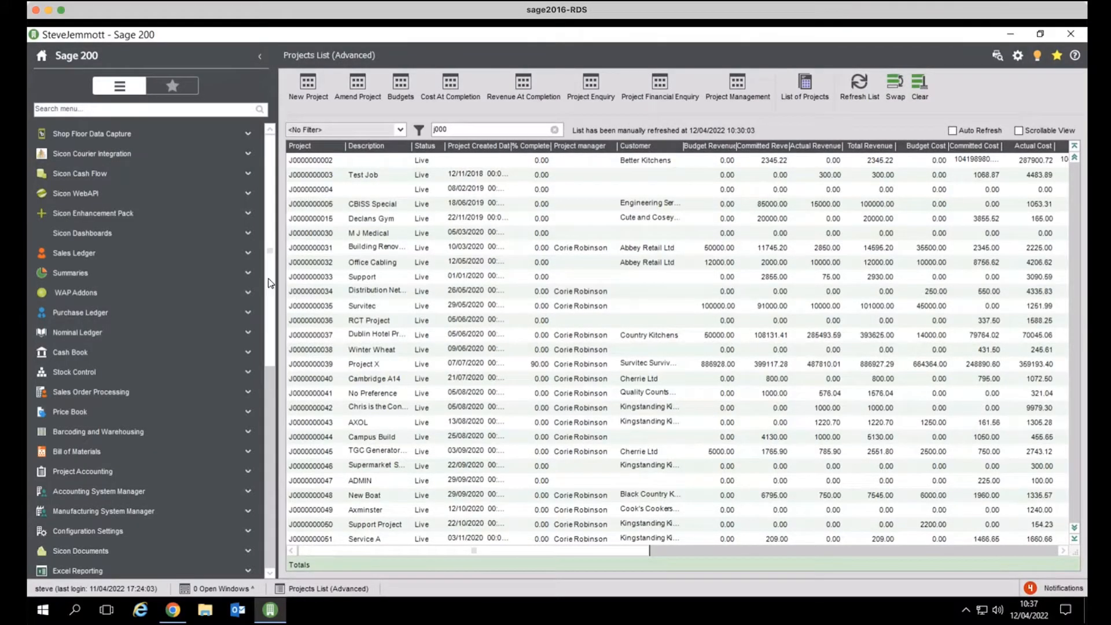
drag(268, 282, 260, 482)
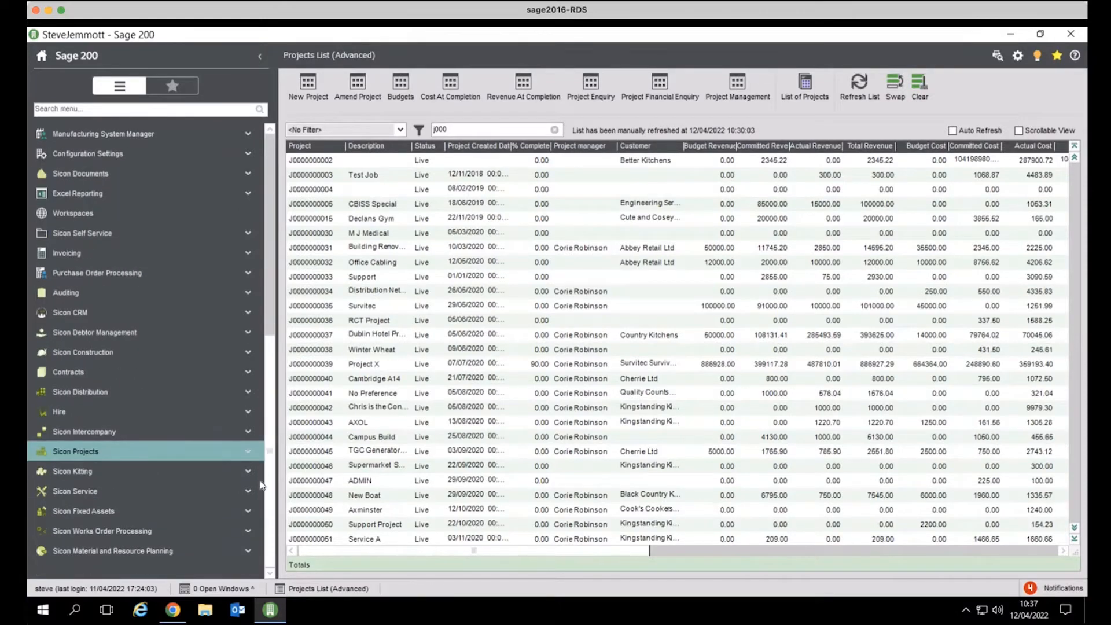
click(98, 454)
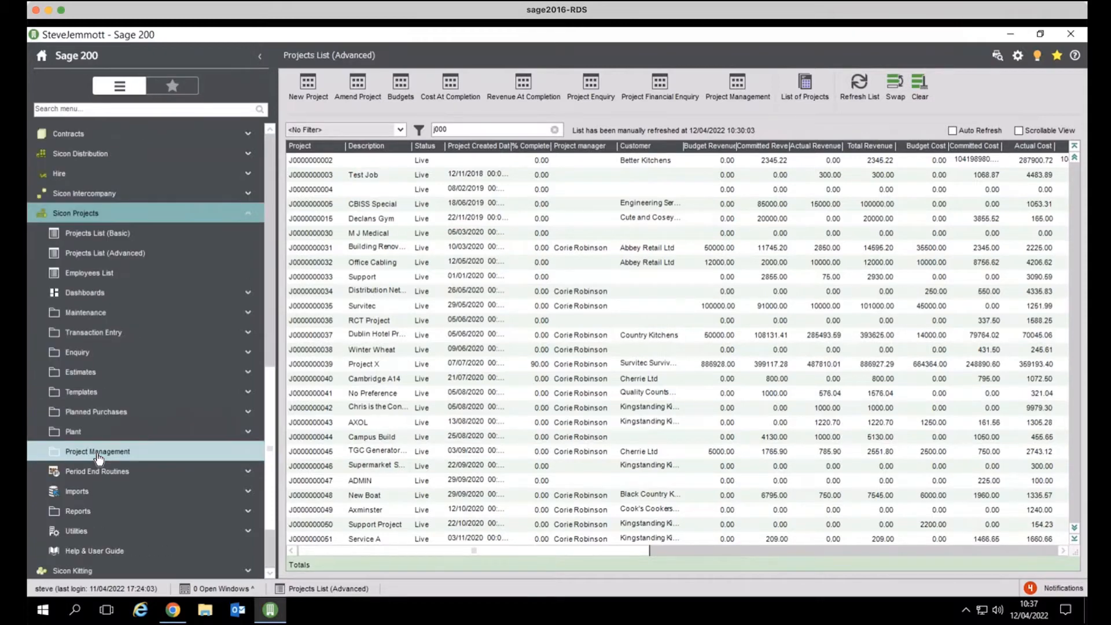
click(93, 253)
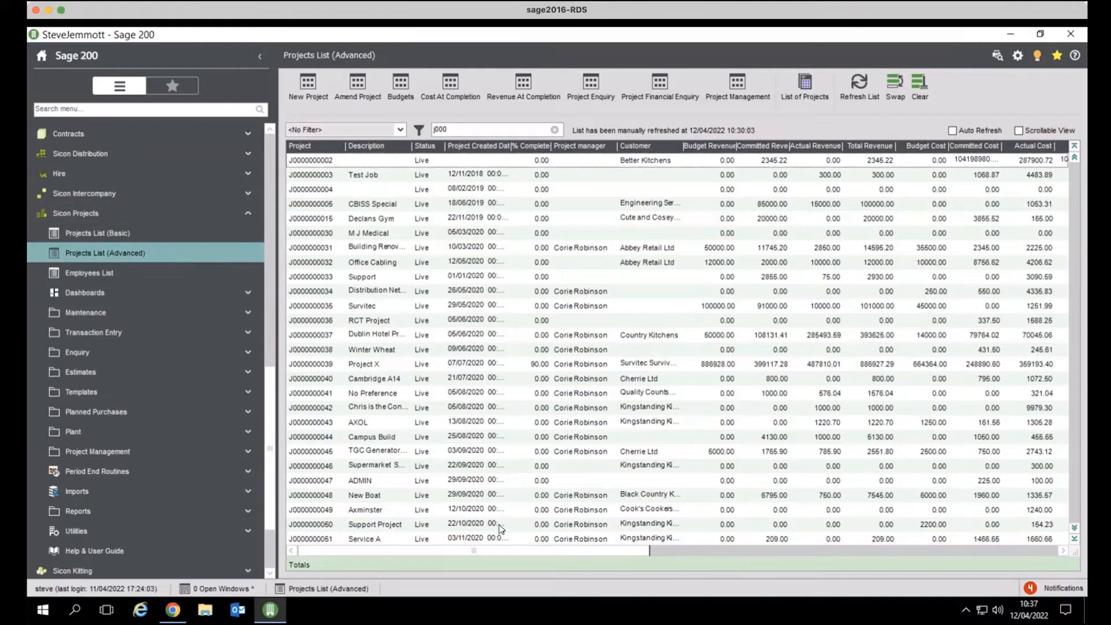
drag(495, 555, 636, 561)
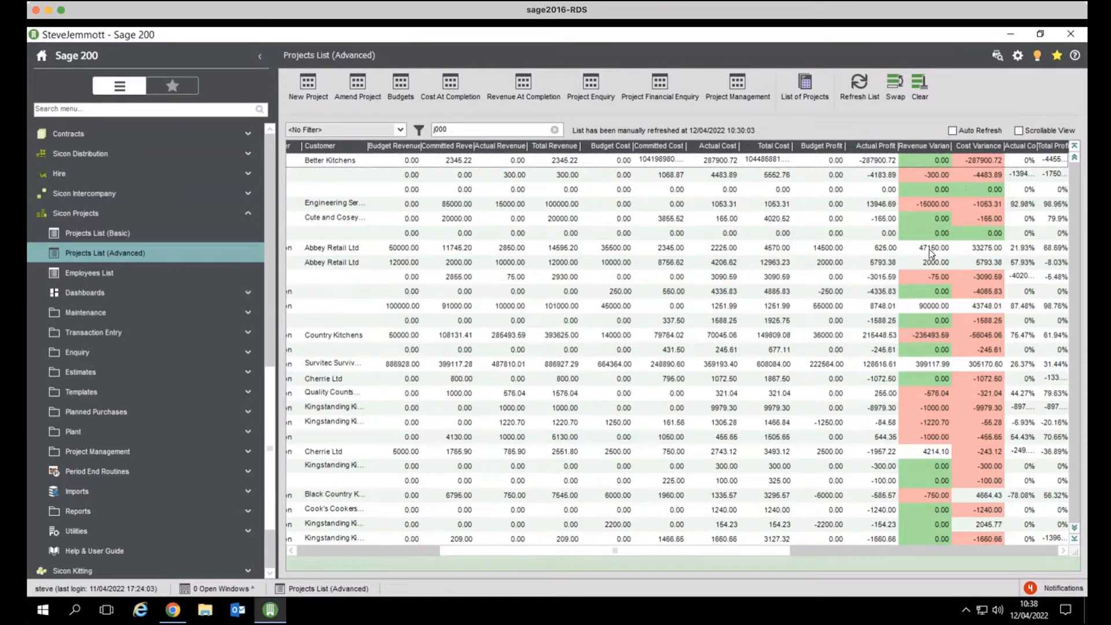
click(389, 553)
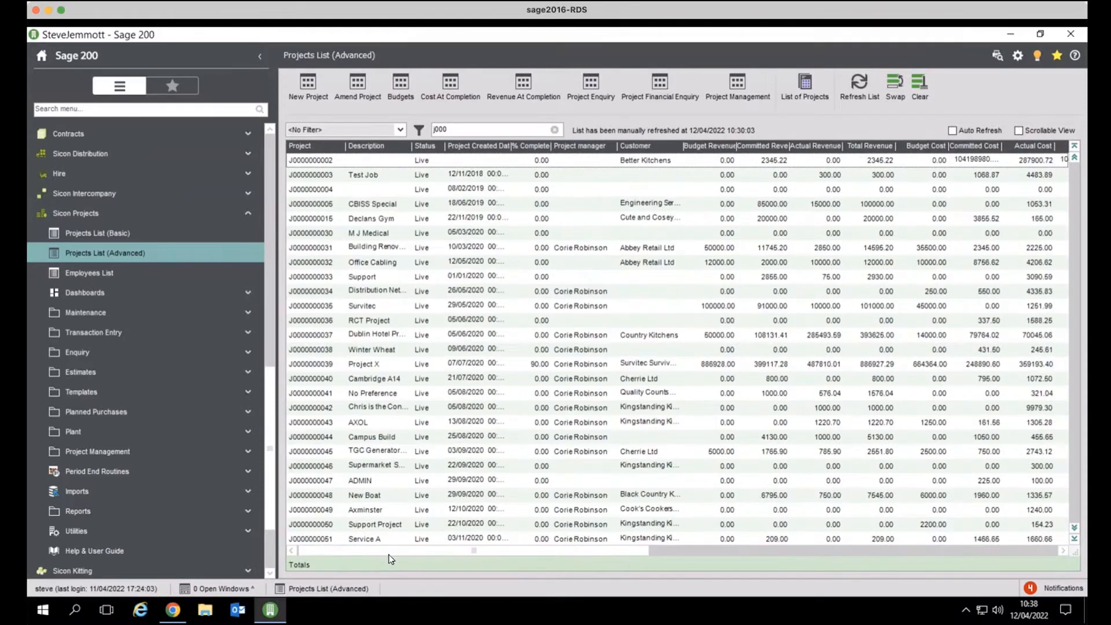
Open the Dublin Hotel Project for amendment in a smaller window placed over the projects list.
click(343, 337)
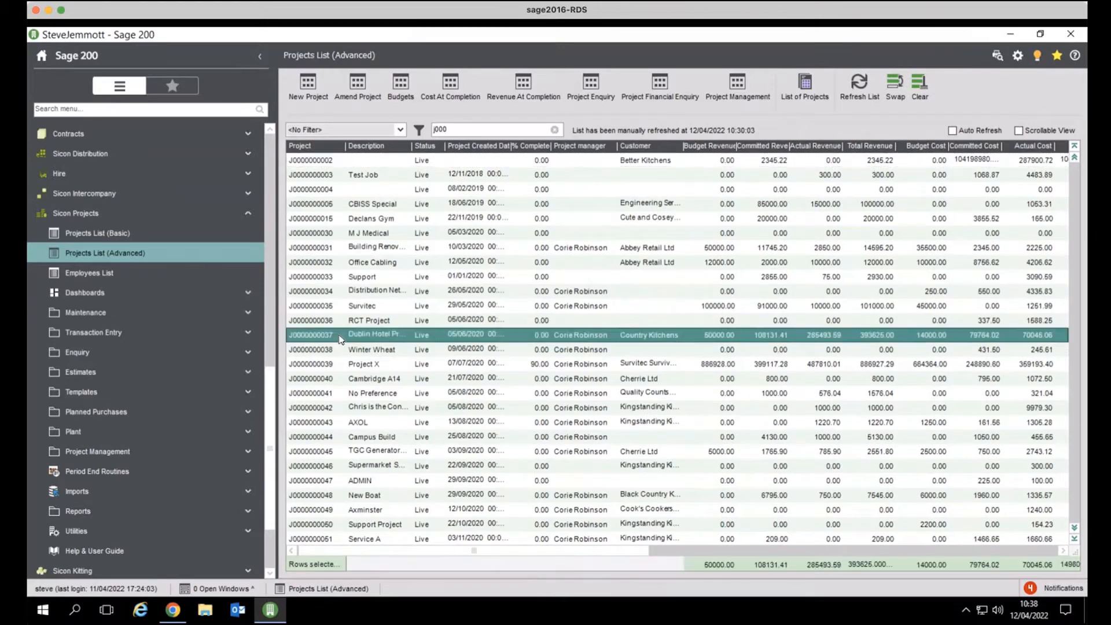
click(357, 87)
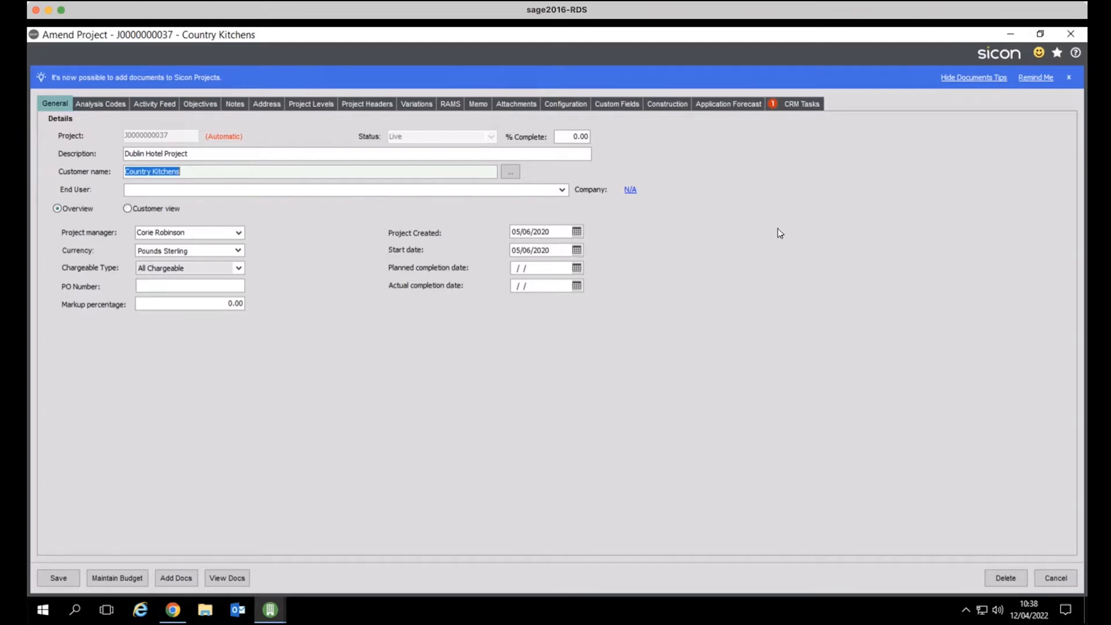
click(1040, 34)
drag(677, 121, 809, 125)
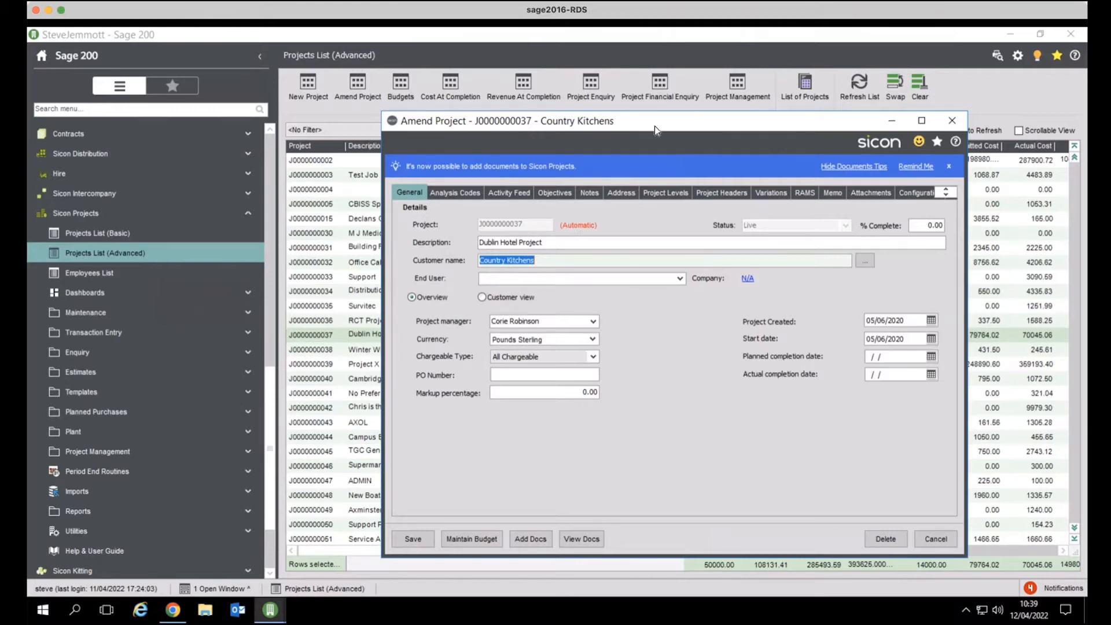
drag(654, 126, 605, 117)
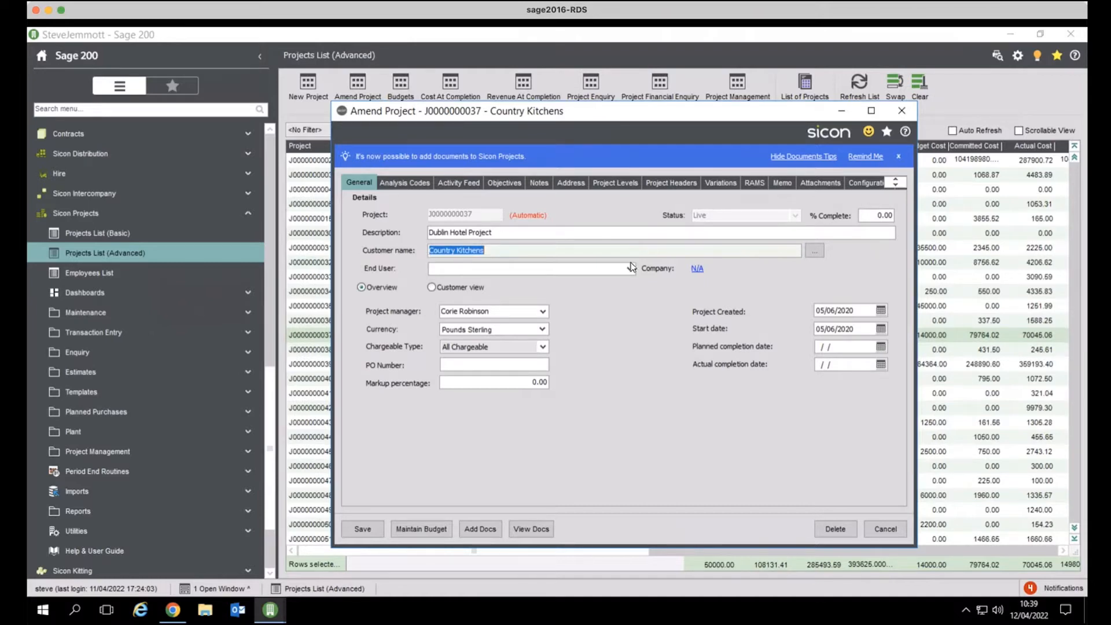
Review the project's customer and project manager choices without changing them, and uncover the list's Project manager column for comparison.
click(811, 253)
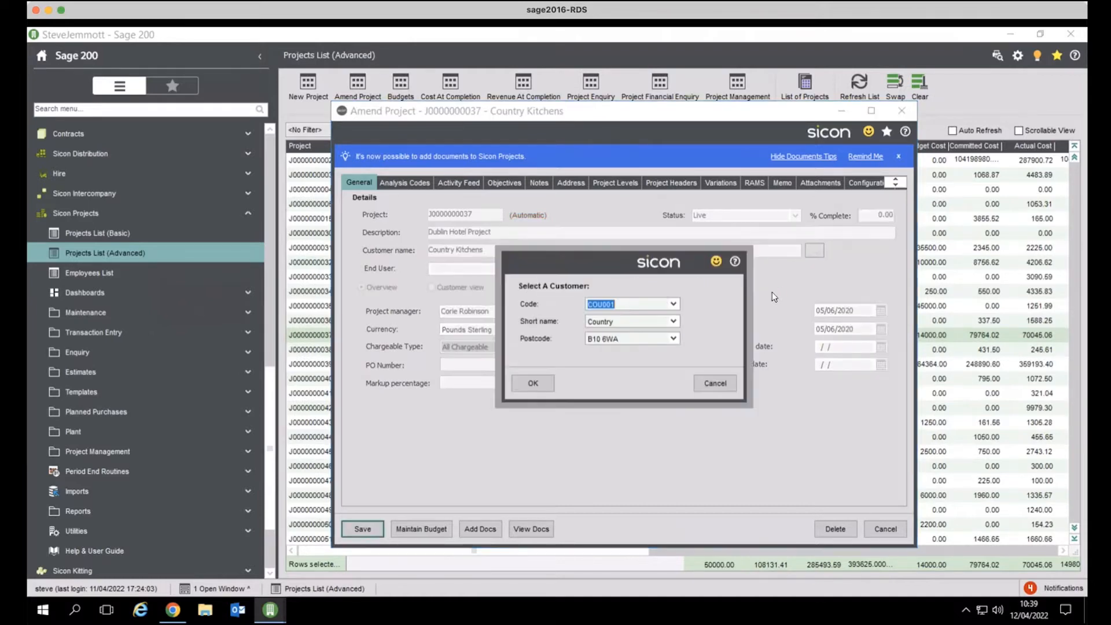
click(717, 384)
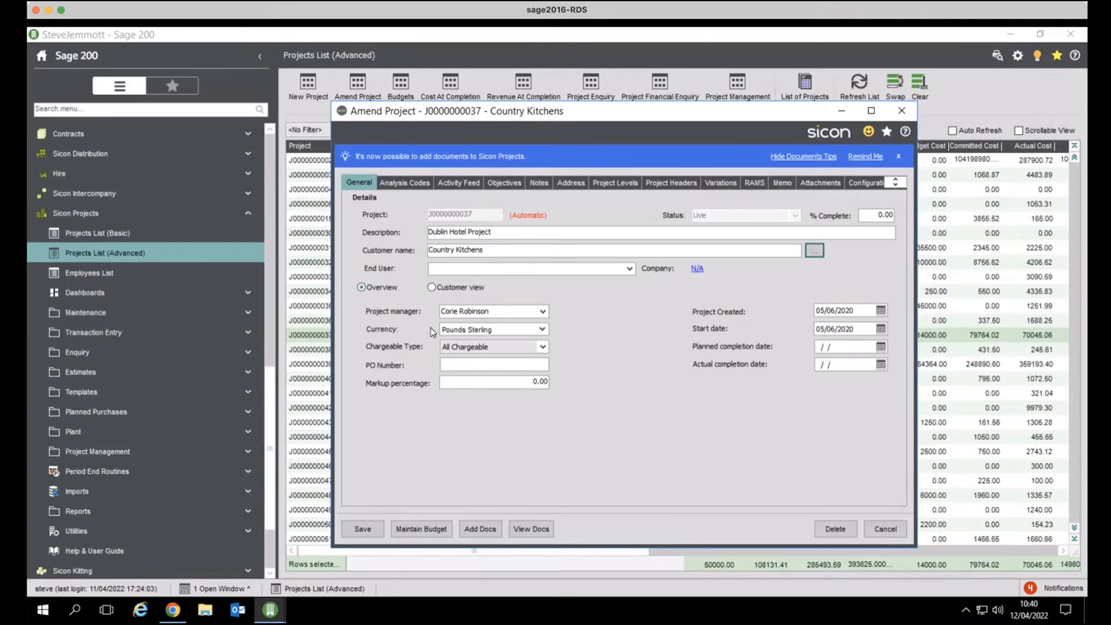
click(542, 313)
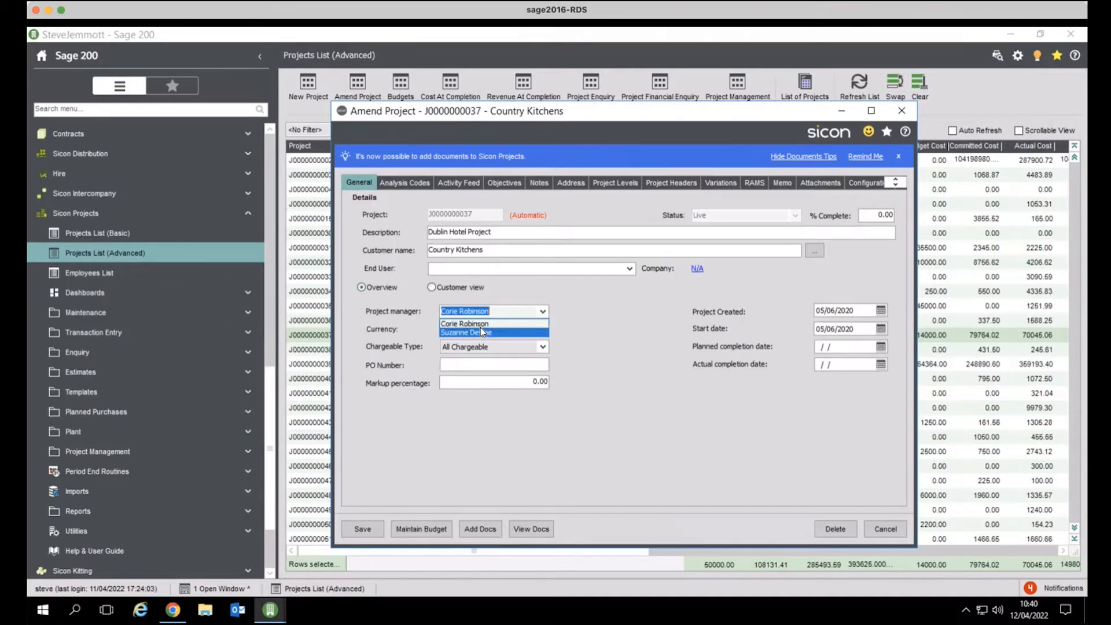
click(580, 332)
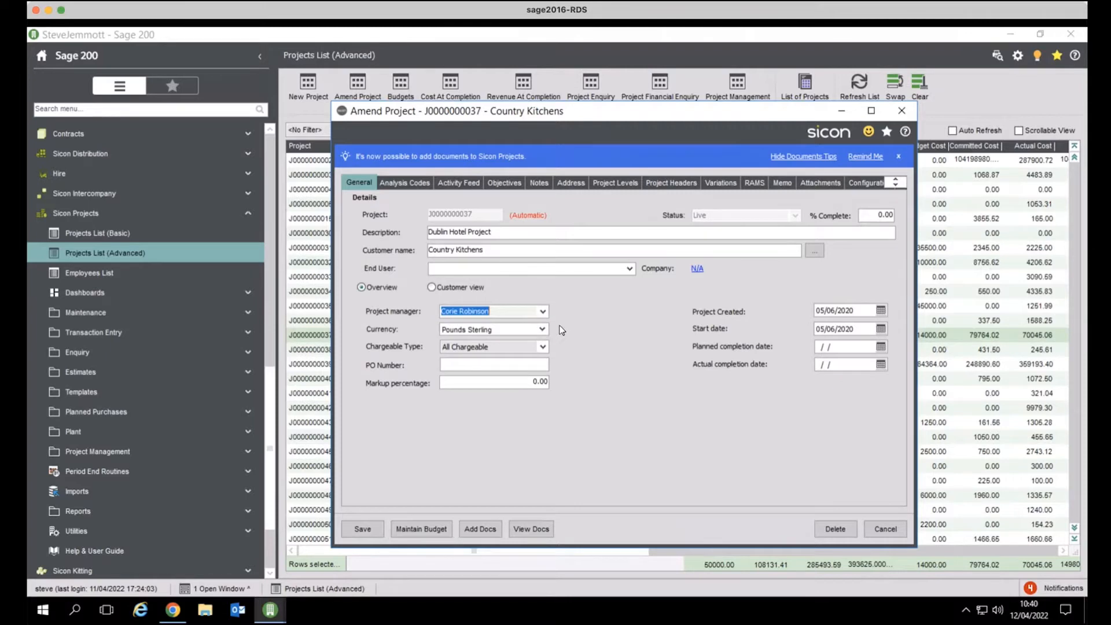
drag(717, 116, 734, 279)
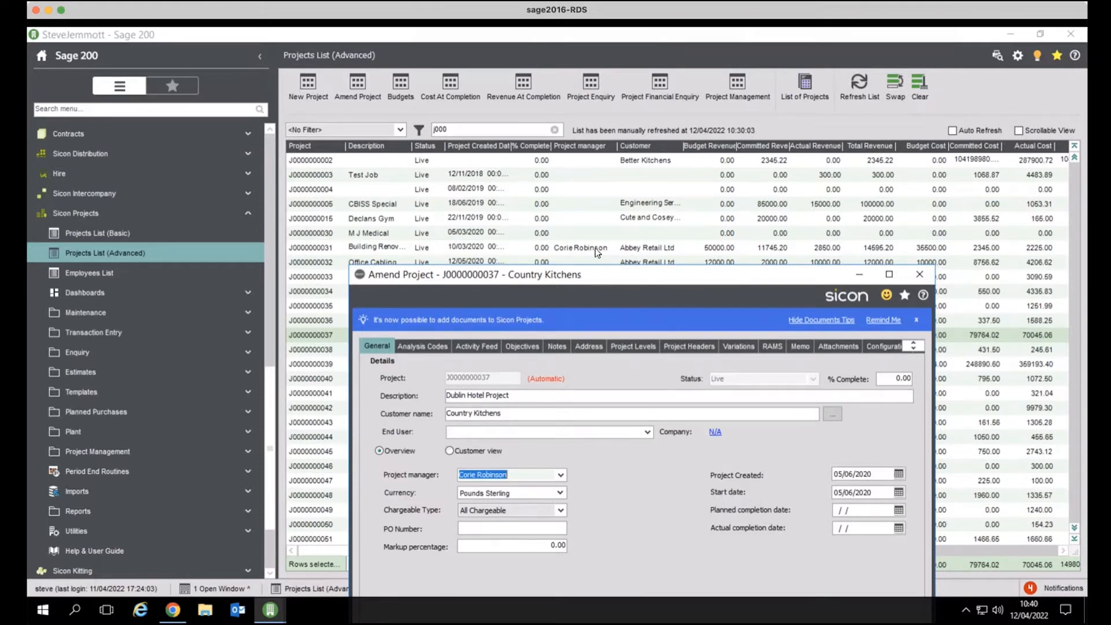
drag(623, 273, 633, 110)
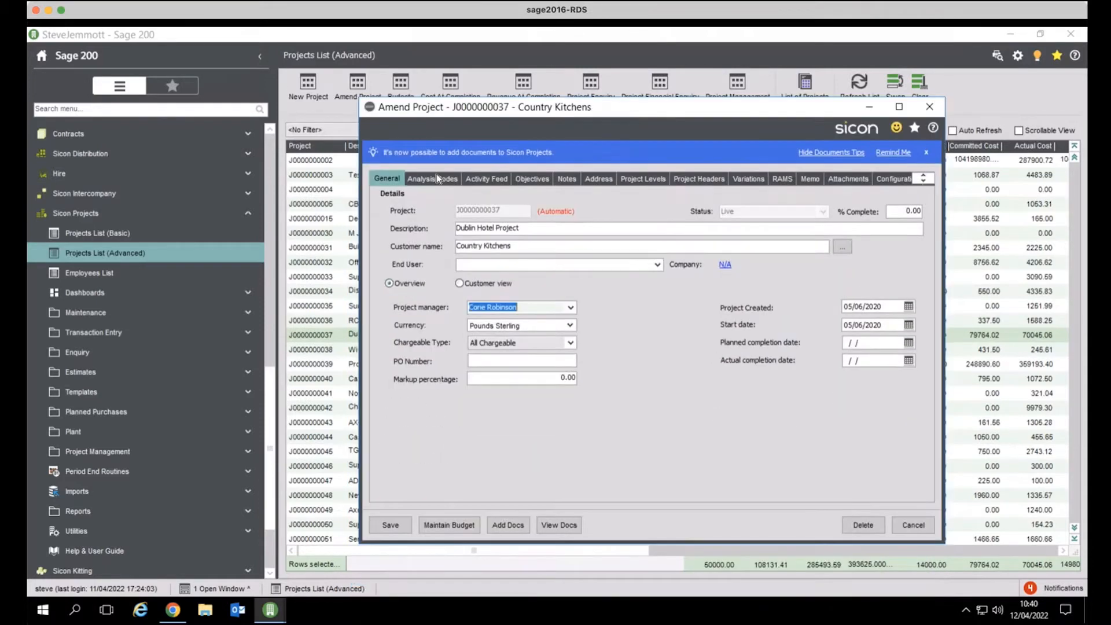
View the project's analysis codes and the available Project Type options, briefly uncovering the projects list behind.
click(434, 178)
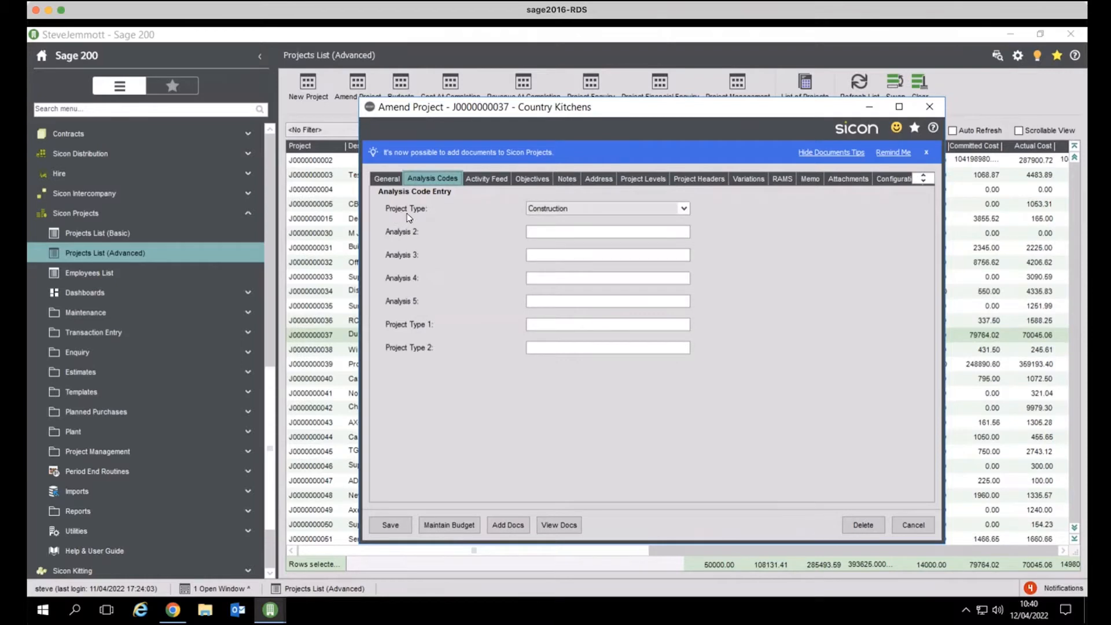
click(684, 209)
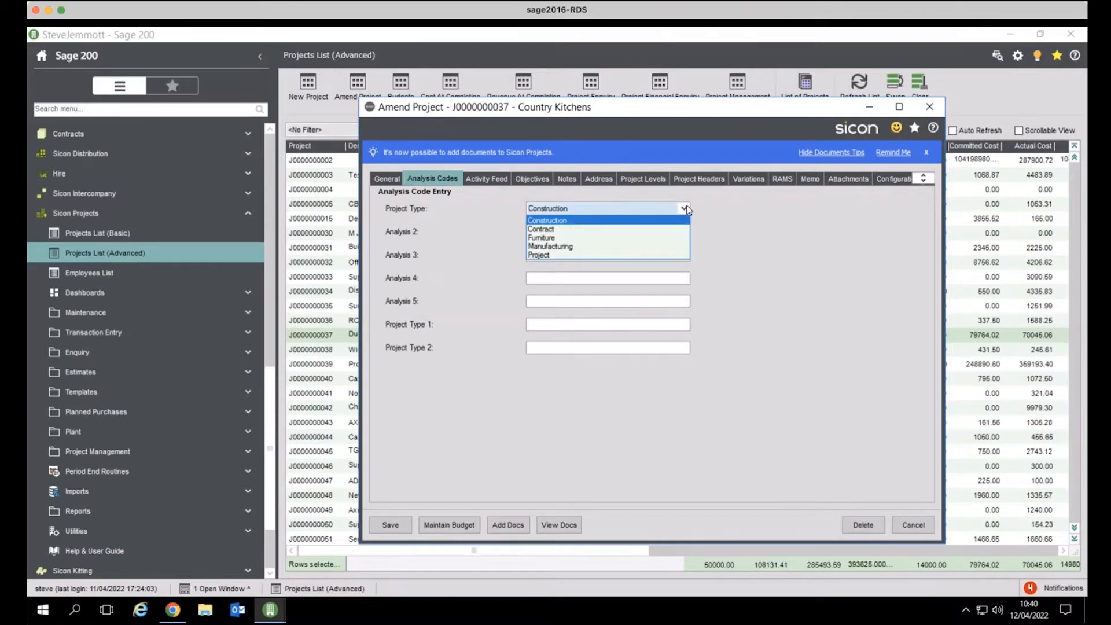
click(719, 210)
drag(693, 113, 695, 311)
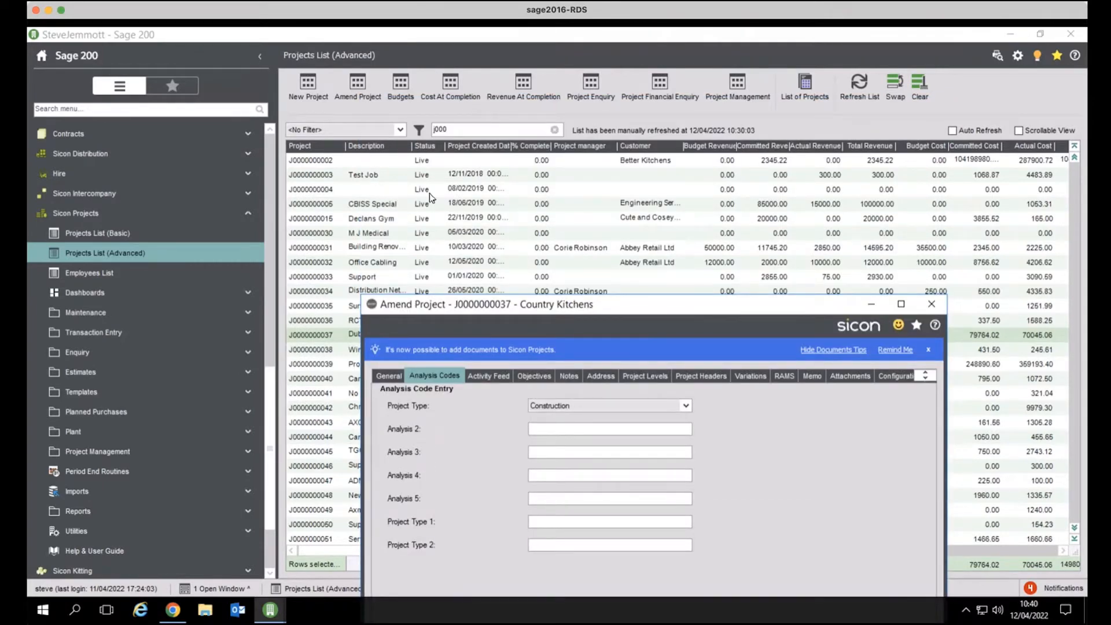
drag(623, 305, 617, 104)
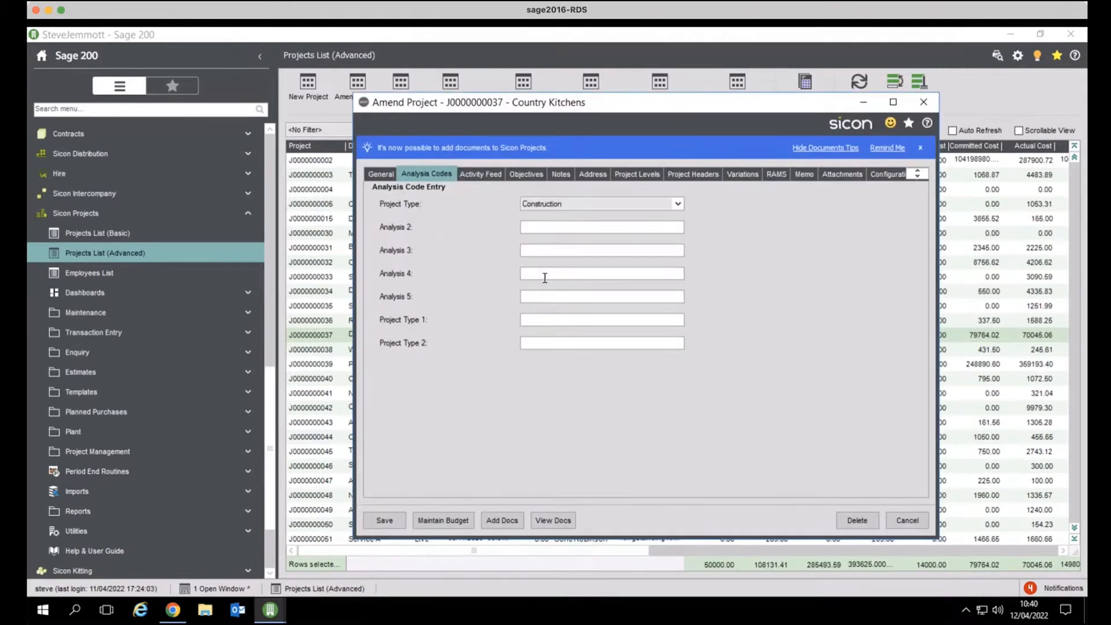
Revisit the project's general details, widen the Amend Project window and display the project's objectives.
click(380, 176)
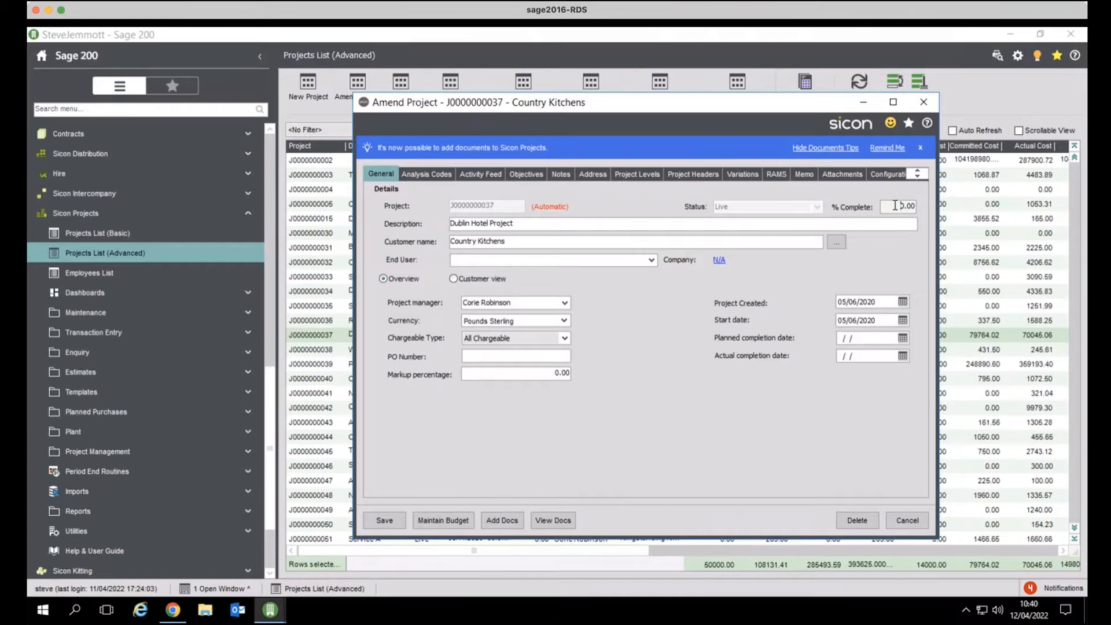
drag(718, 103, 565, 102)
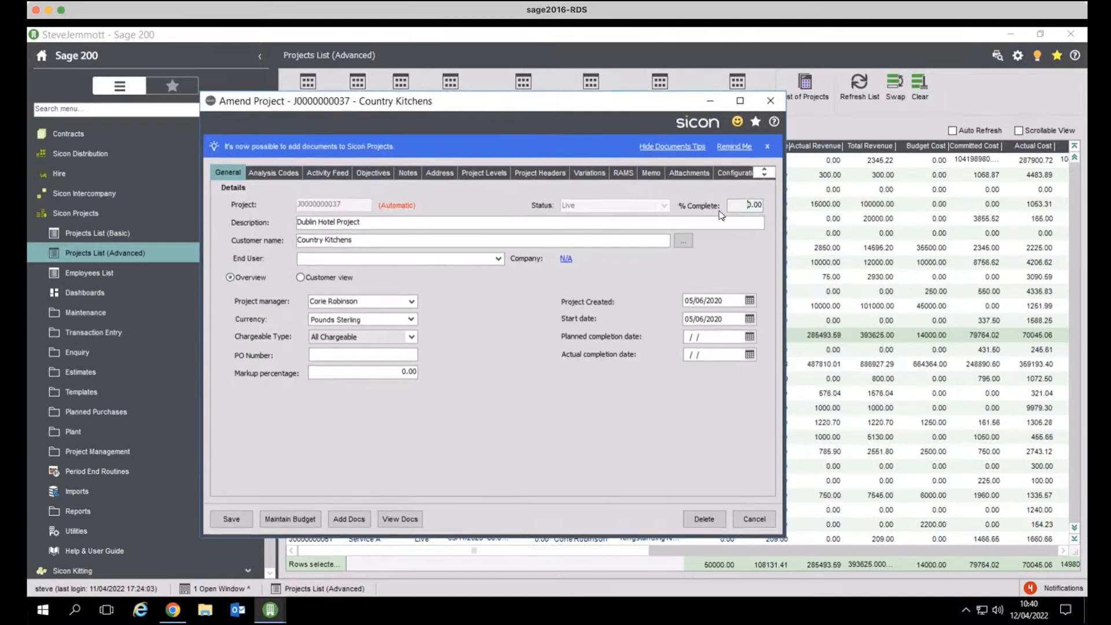
drag(782, 231, 957, 233)
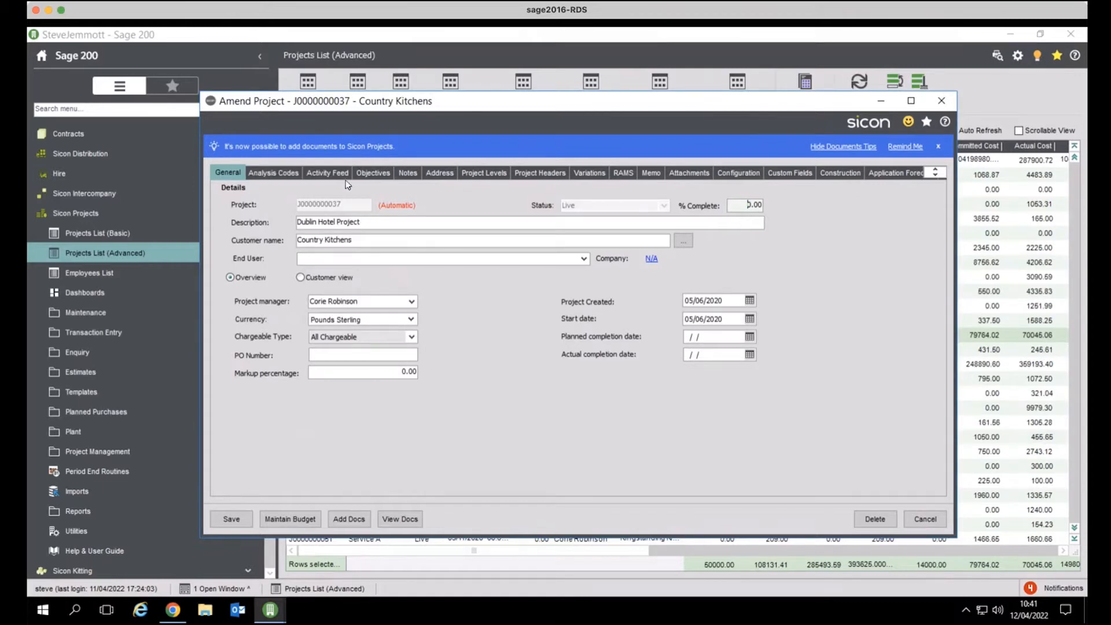
click(373, 173)
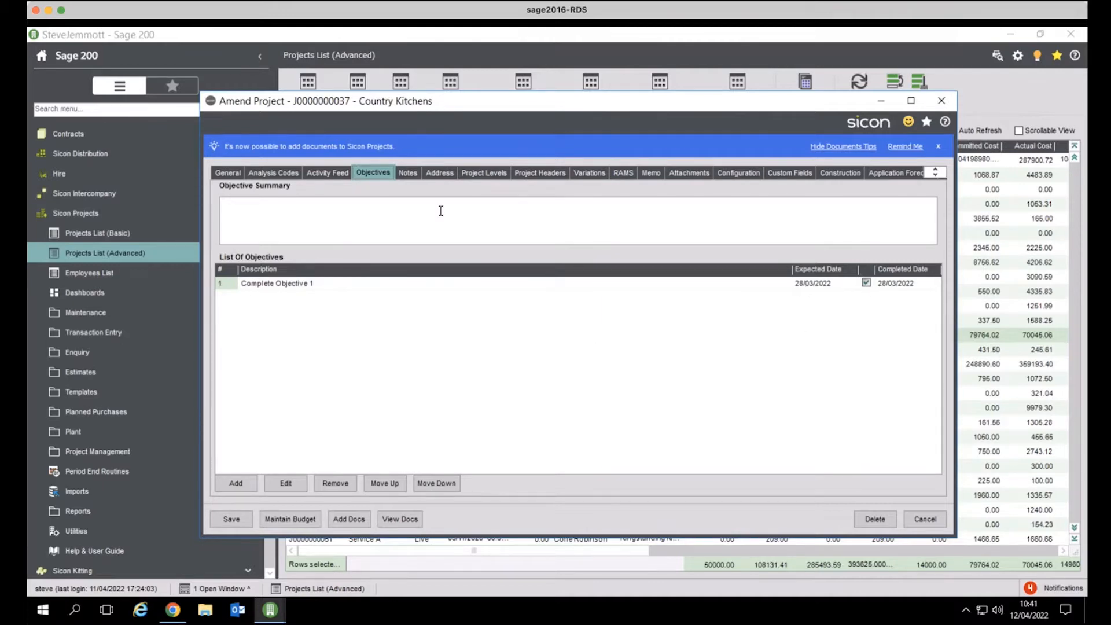
Look through the project's notes, site address, selectable risk assessments and method statements, and attachments without adding anything.
click(407, 173)
click(442, 174)
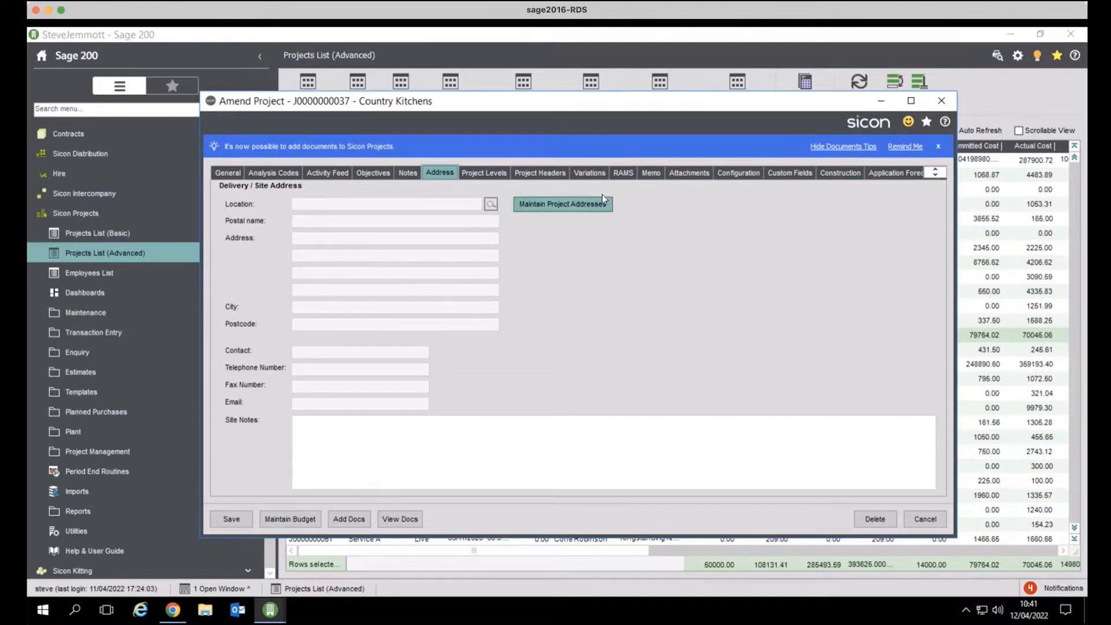
click(632, 172)
click(242, 476)
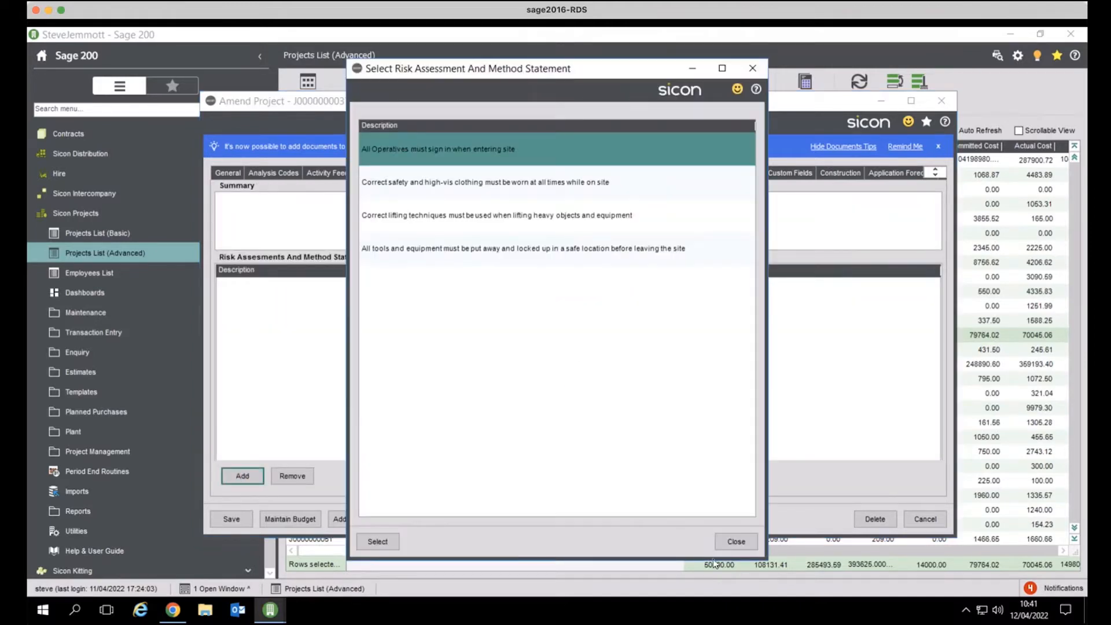
click(736, 541)
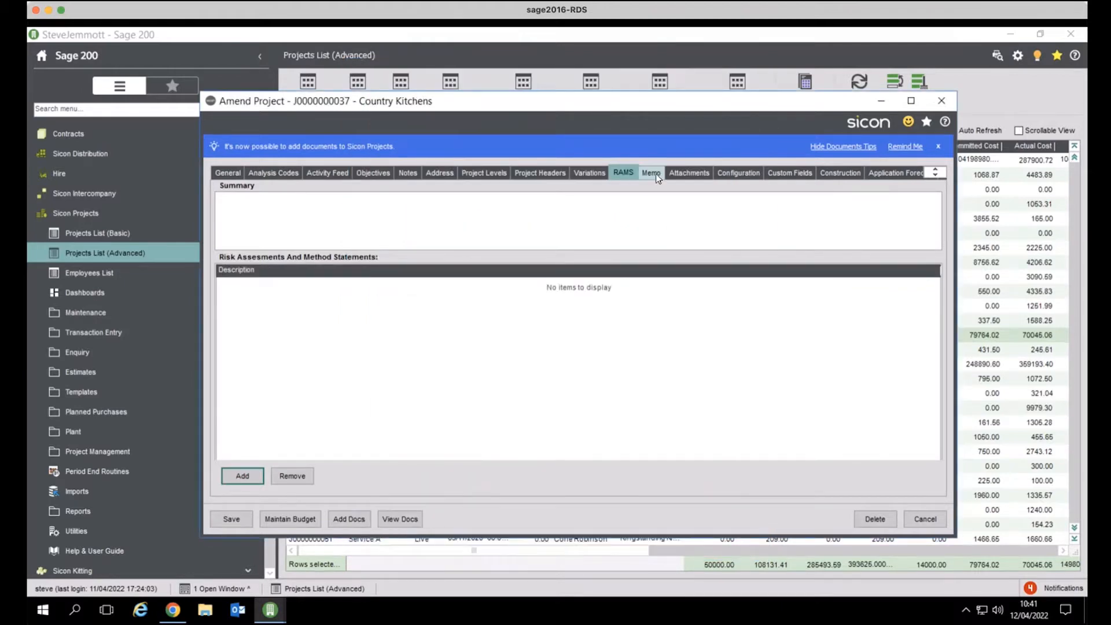
click(688, 173)
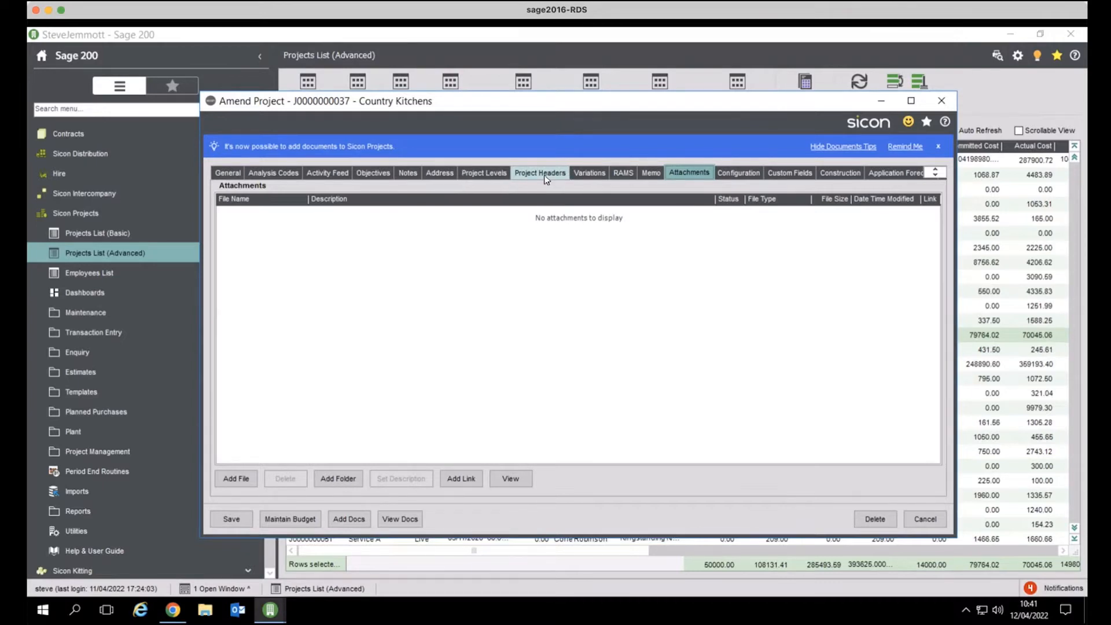
Expand the project levels through Phase to the activities under Drawing Office, and close the project without saving.
click(484, 172)
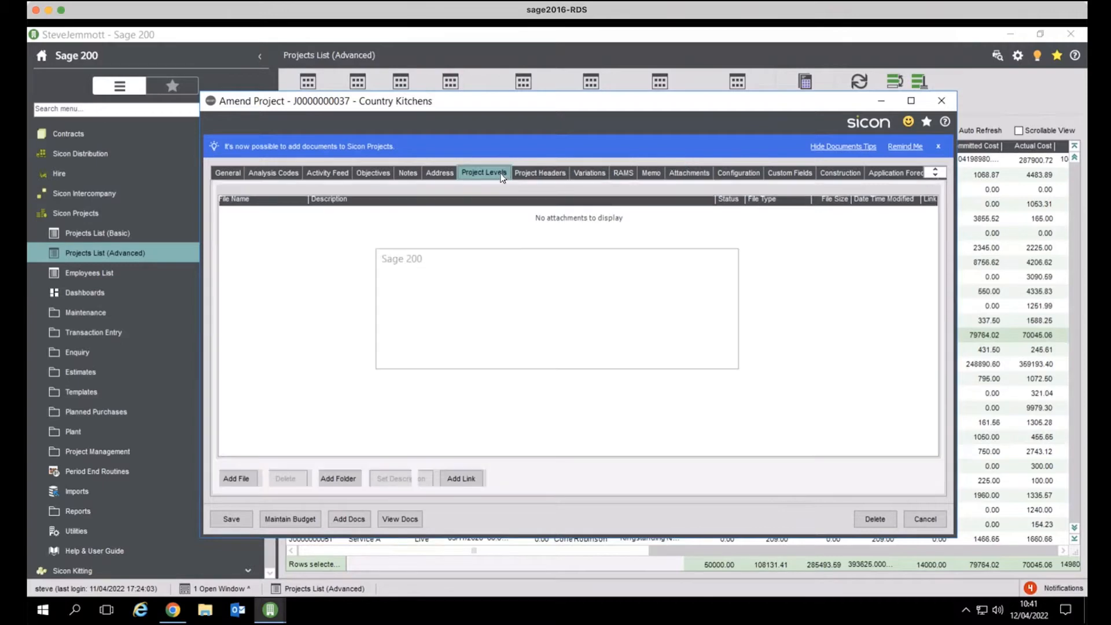
click(240, 215)
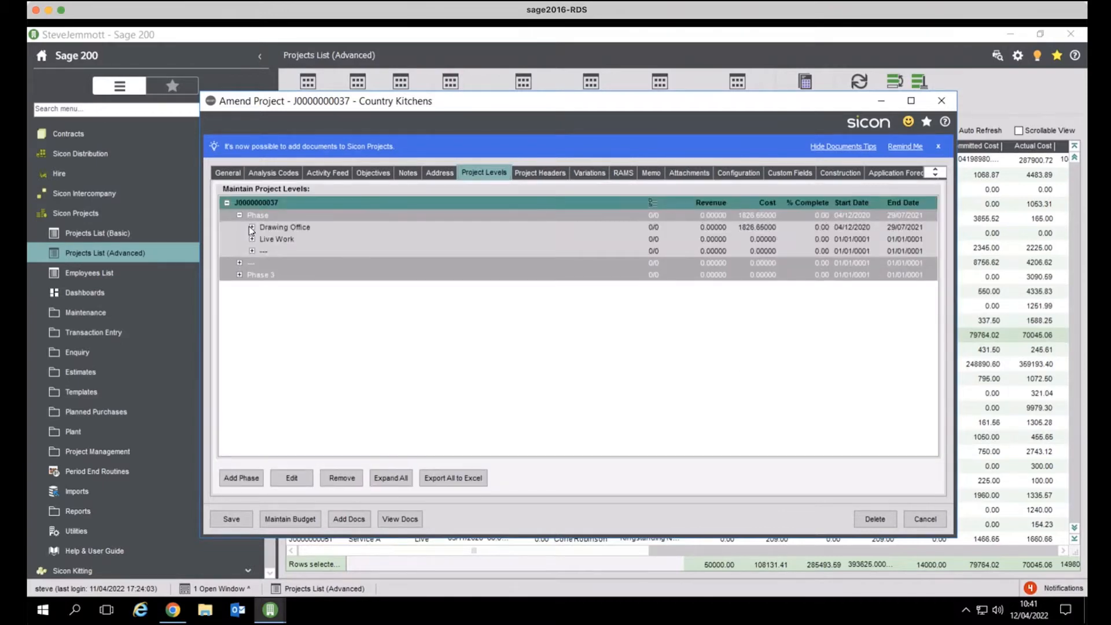
click(252, 227)
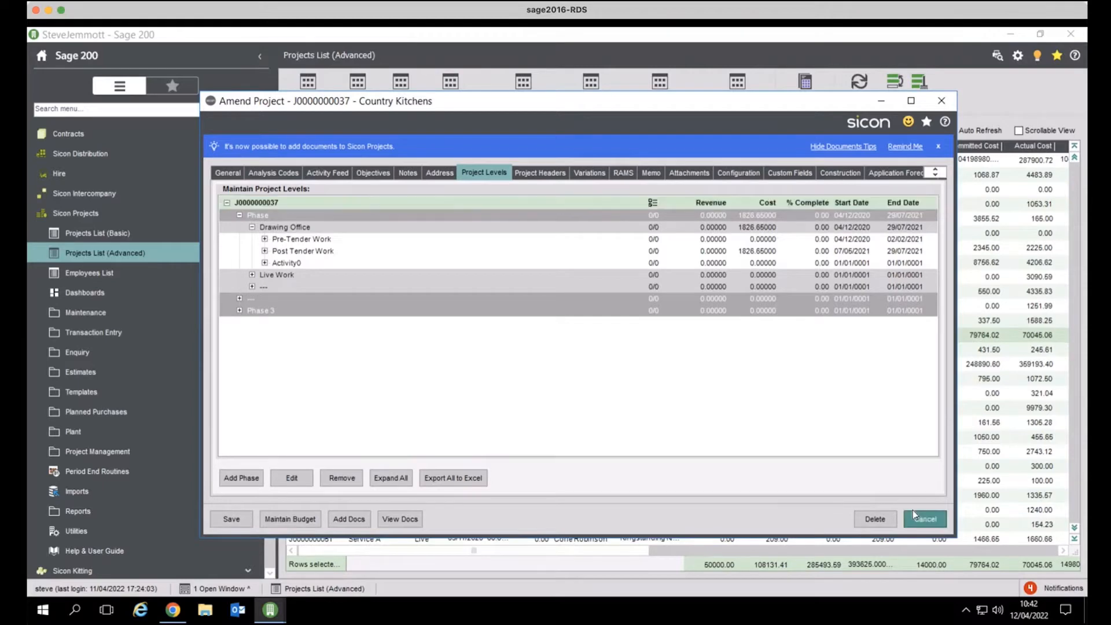
click(936, 521)
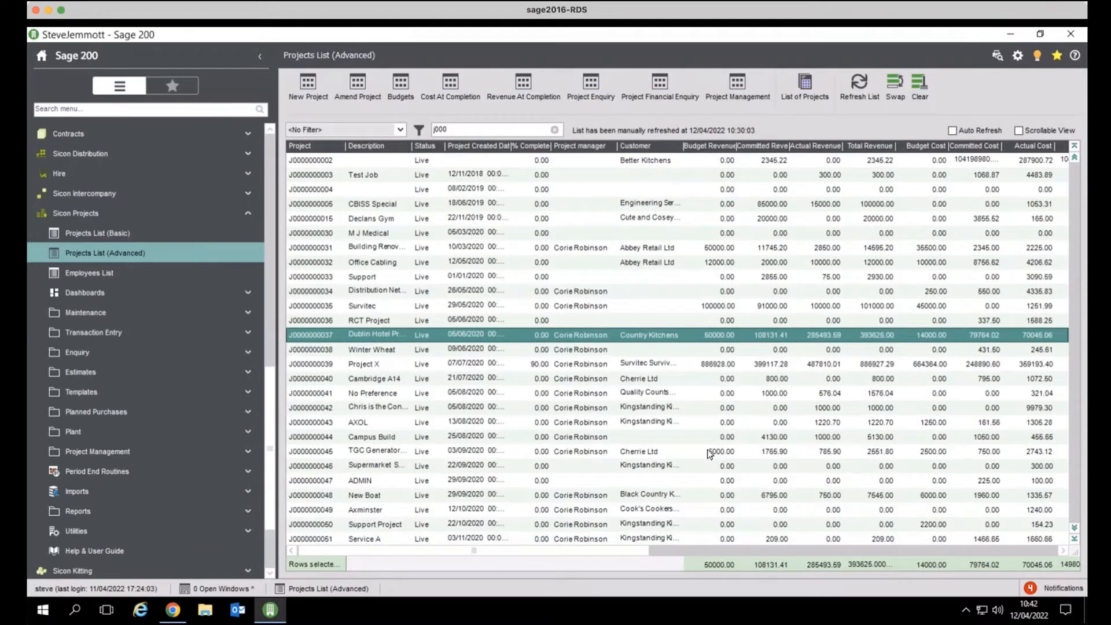
Open the A56 Plumbing project near the end of the list, expand its project levels down to Activity0, and close it without saving.
click(1072, 539)
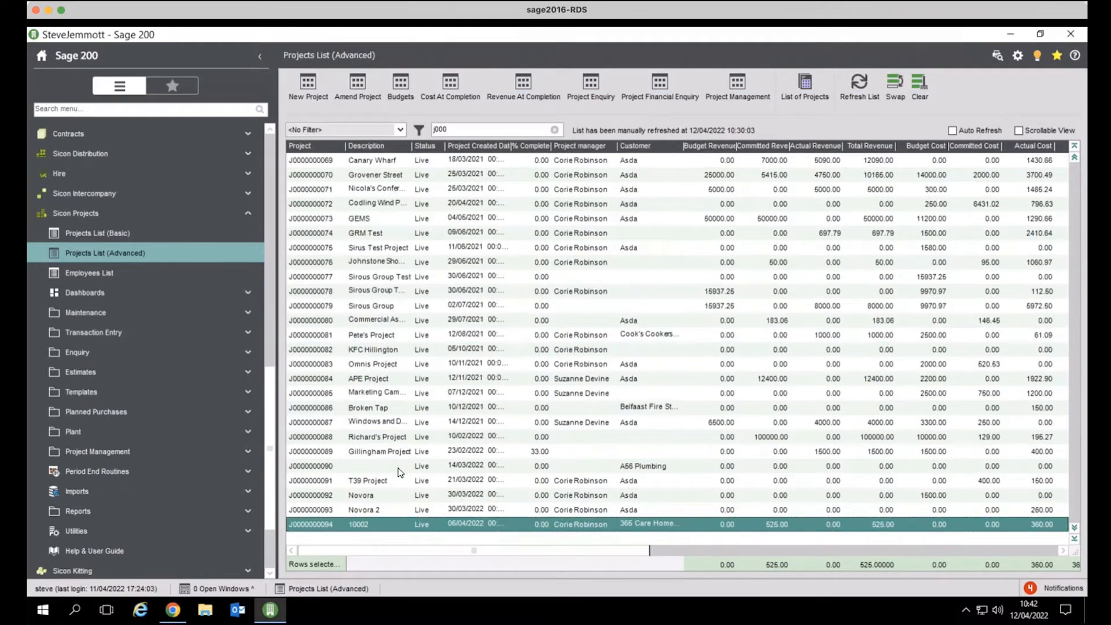
click(450, 469)
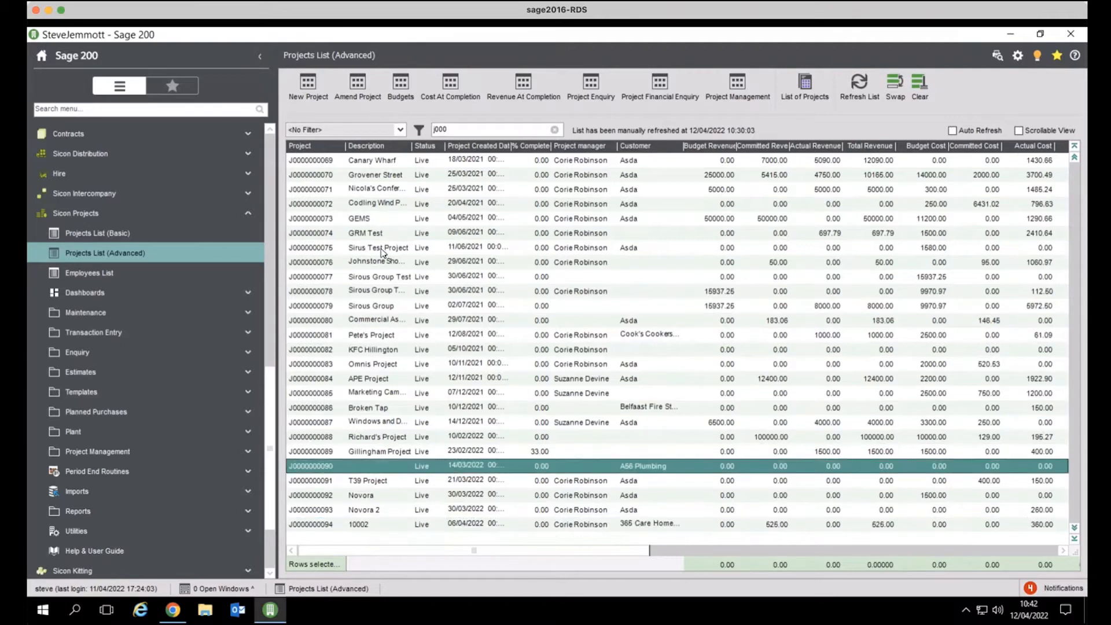
click(357, 92)
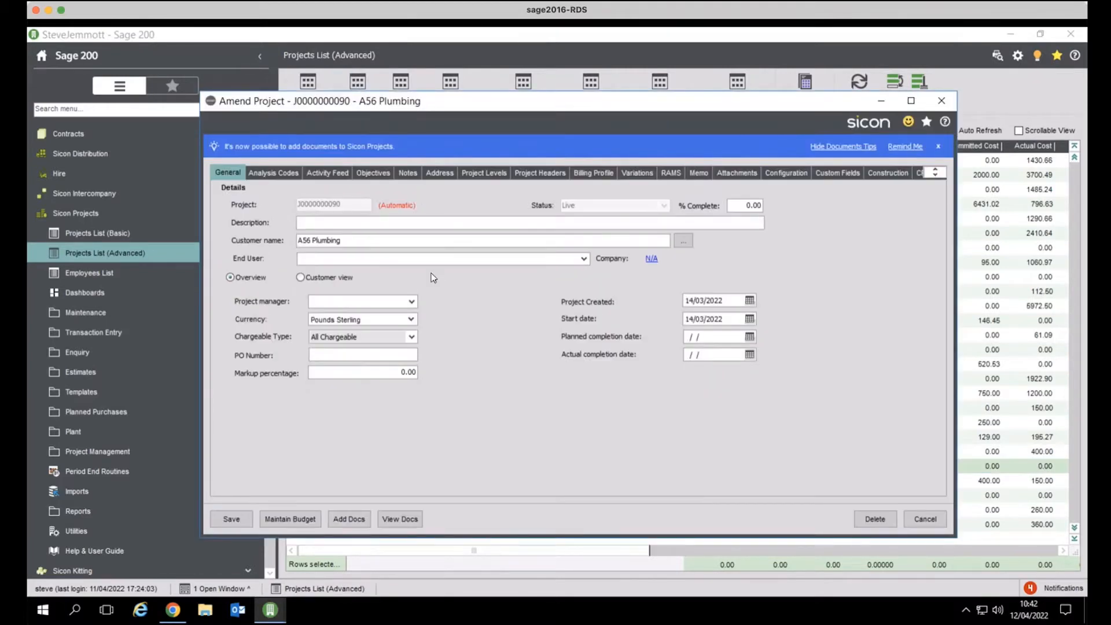
click(470, 175)
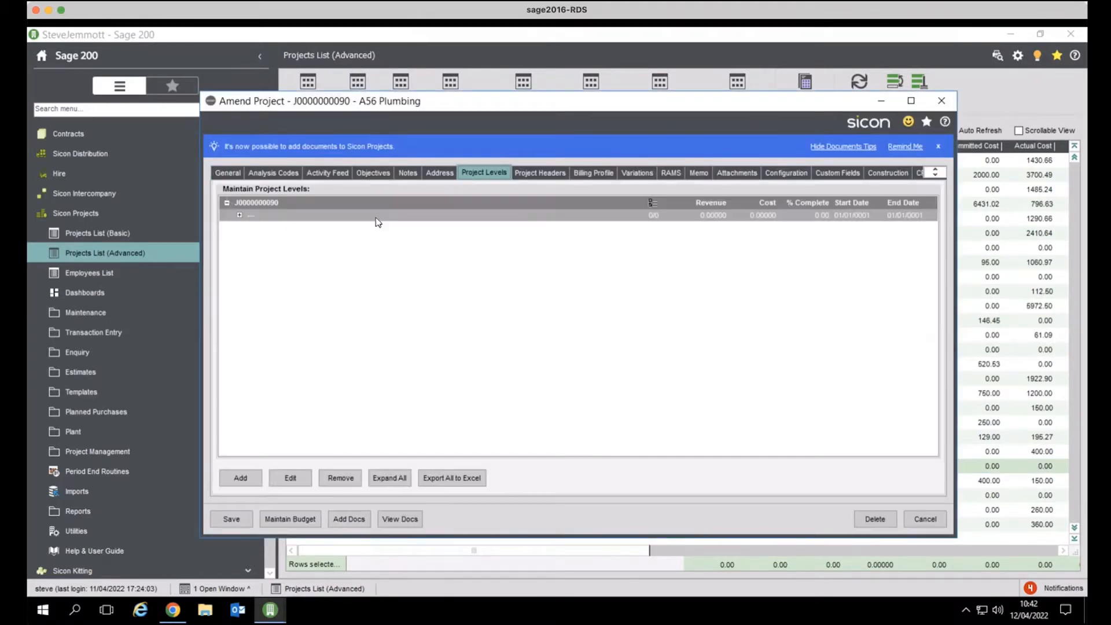
click(239, 216)
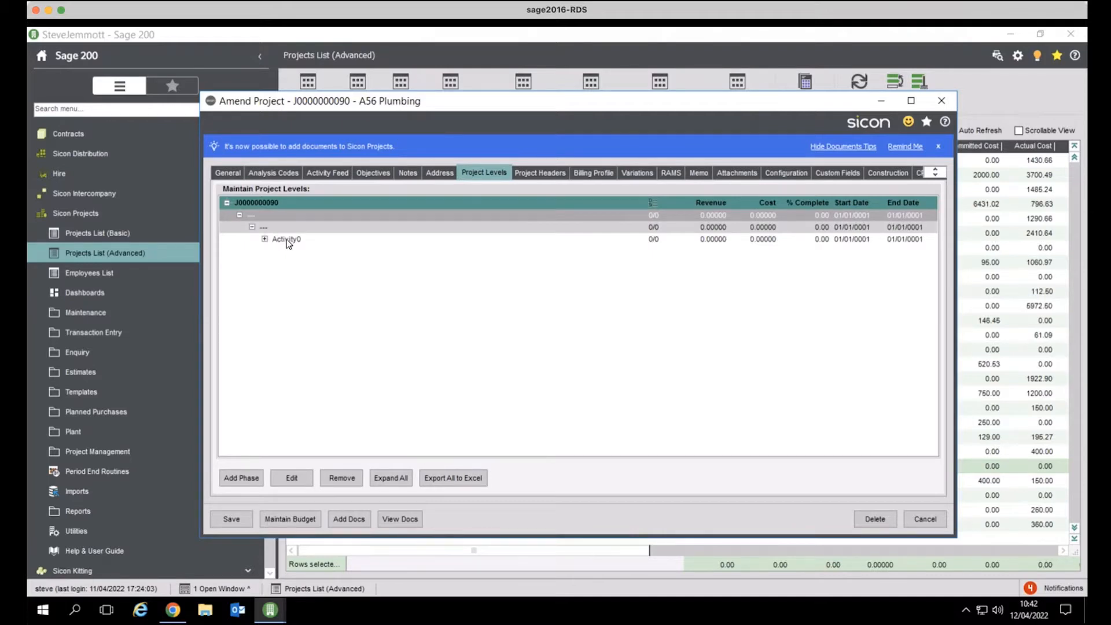
click(924, 519)
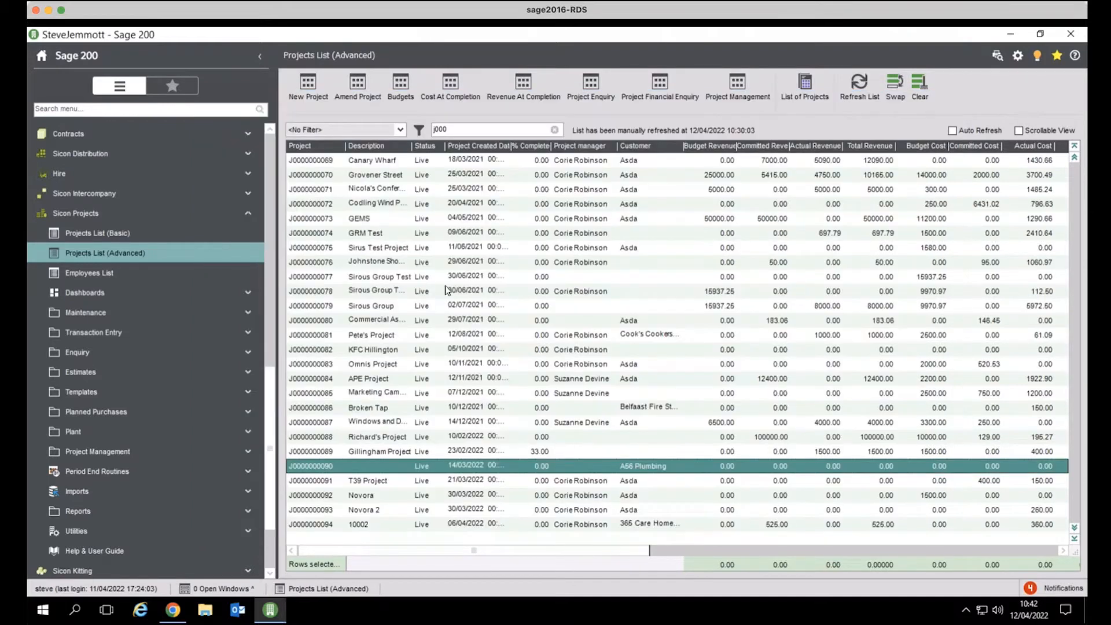
Reopen the Dublin Hotel Project for amendment and expand its project levels through Phase to the Drawing Office activities.
click(1074, 147)
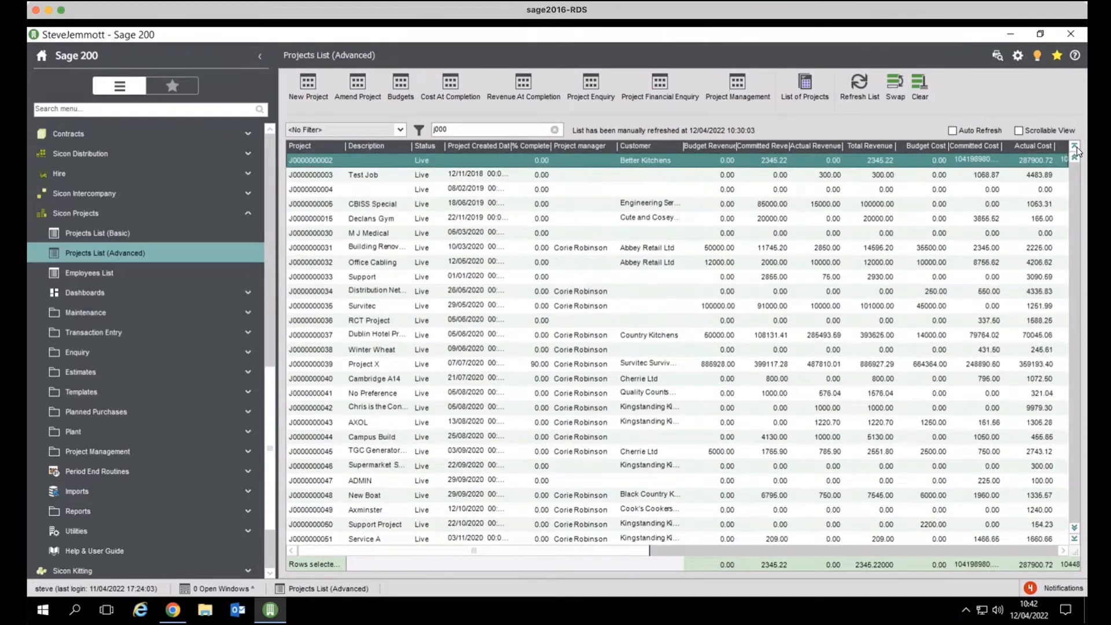
click(355, 335)
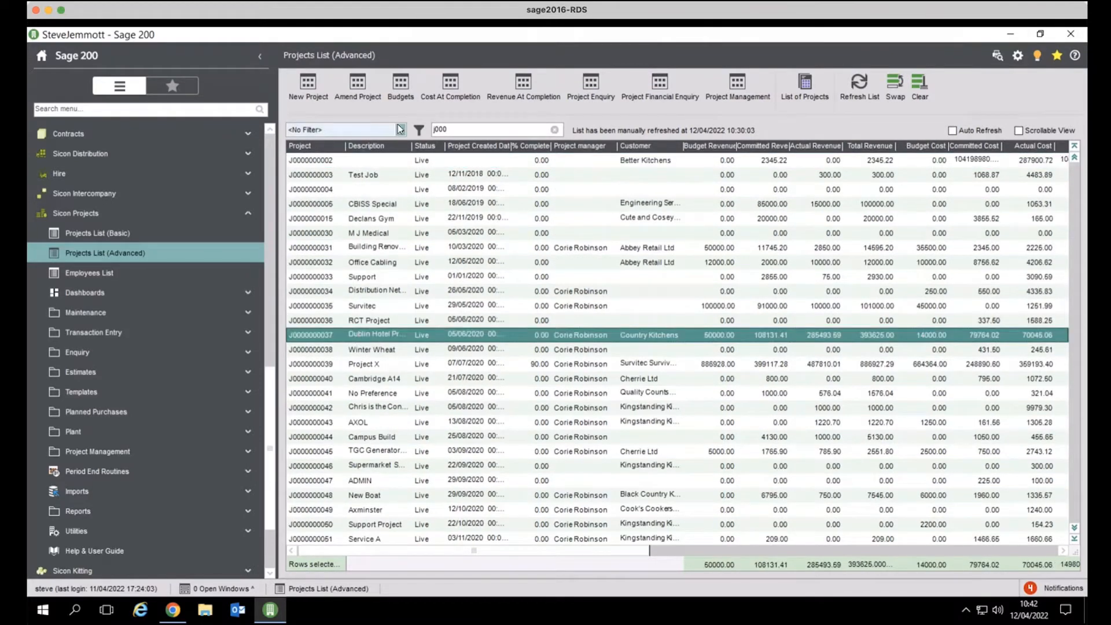
click(373, 91)
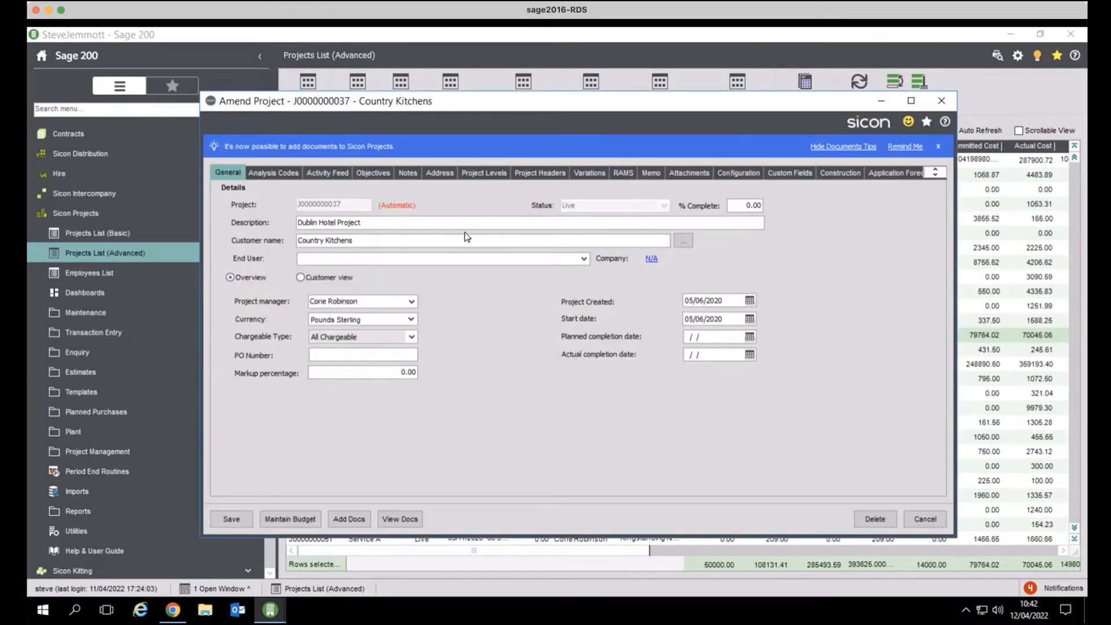
click(474, 174)
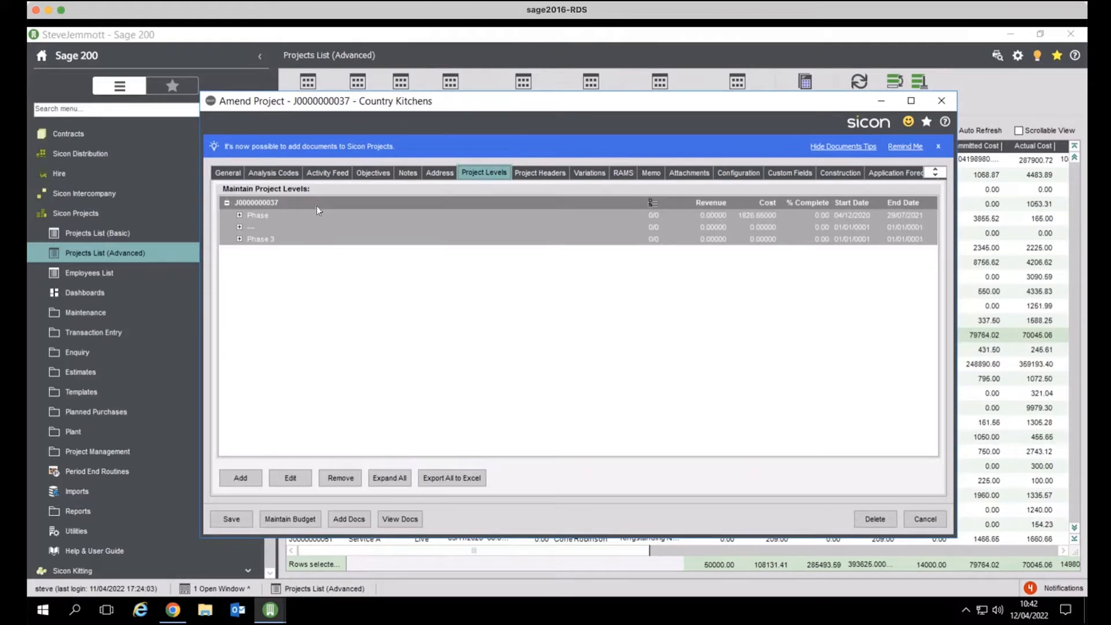
click(239, 216)
click(252, 227)
Open the project level named Phase for editing, review its project manager choices and check list, and cancel without changes.
click(258, 215)
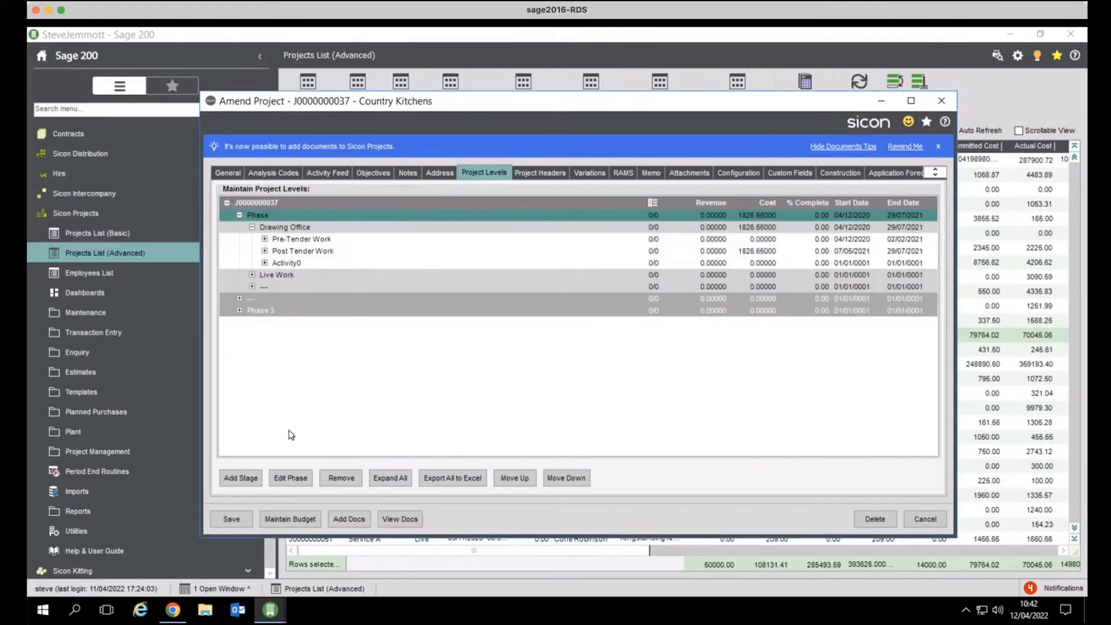
click(291, 477)
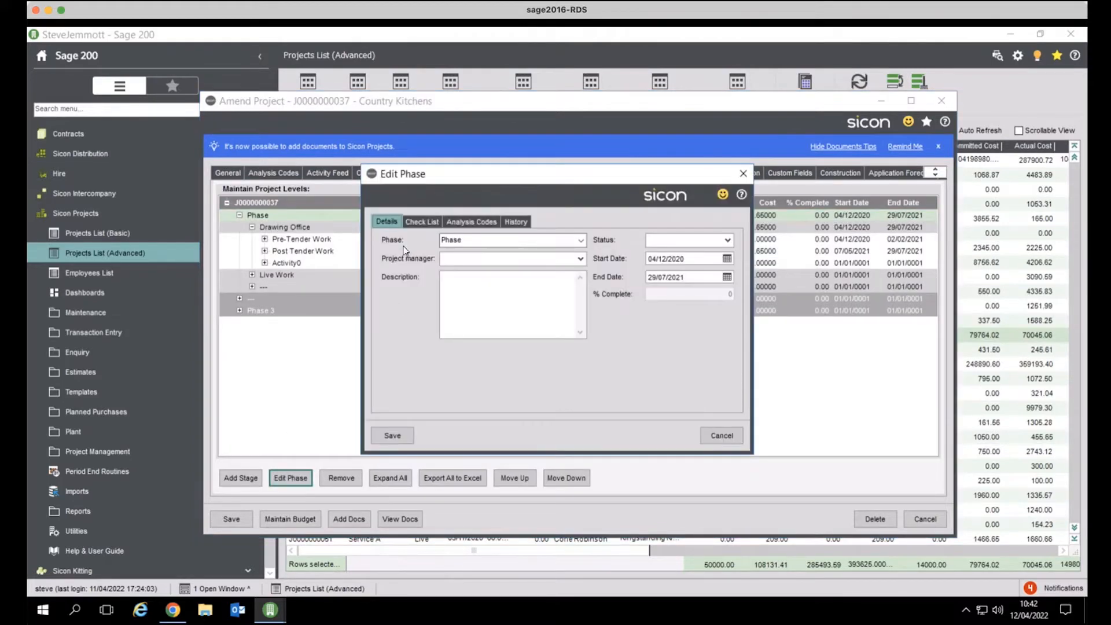
click(580, 259)
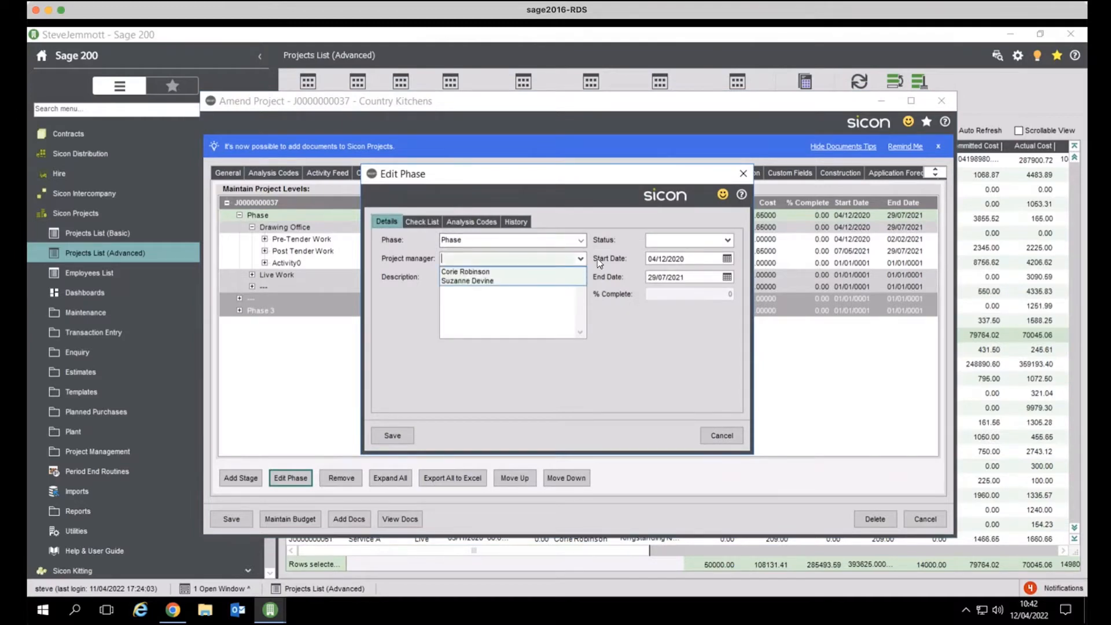
click(599, 262)
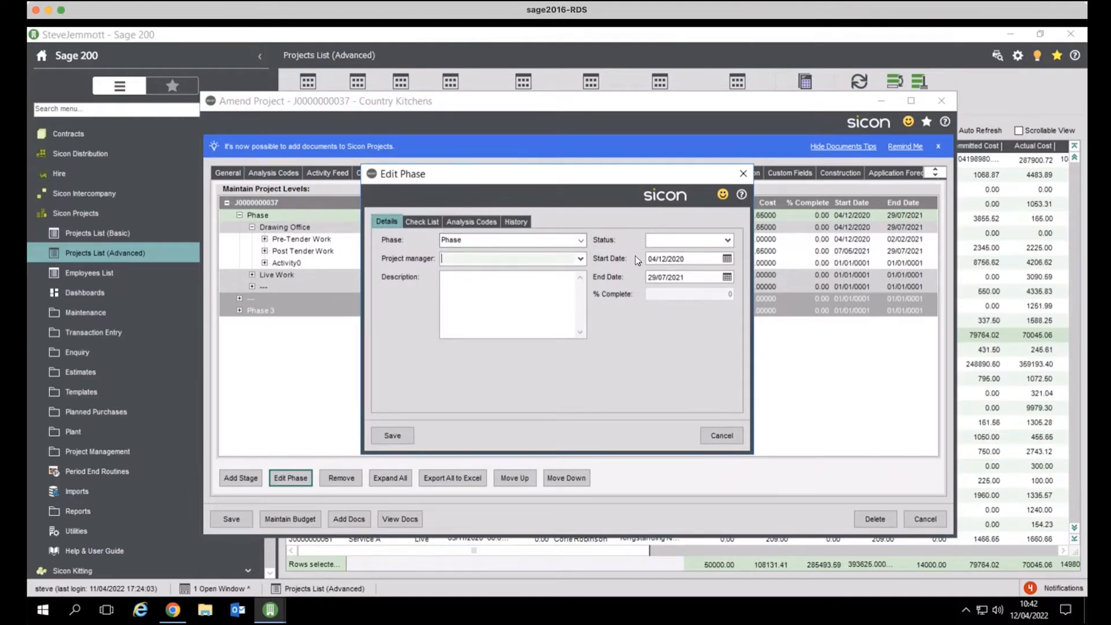
click(412, 221)
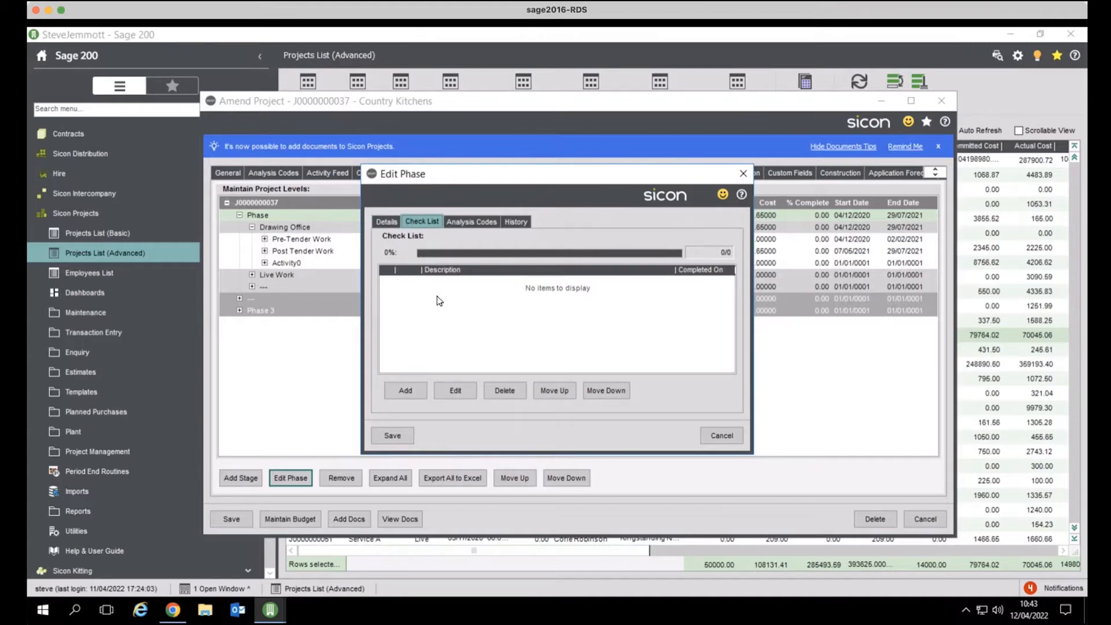
click(719, 437)
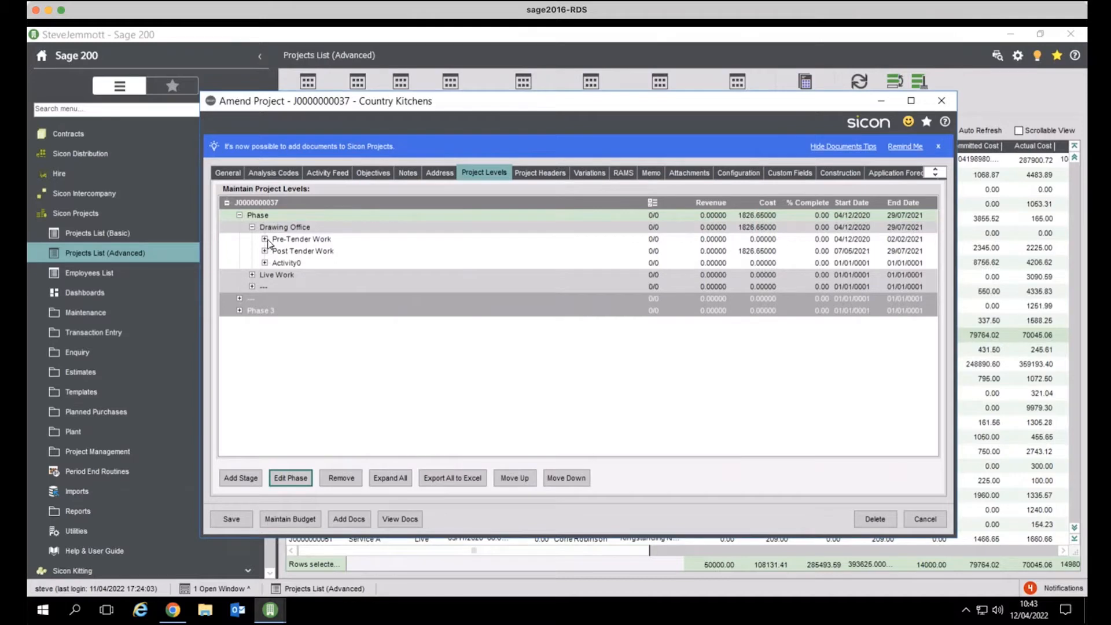
View the project's available headers, compare them with the Material header's details in the project headers maintenance list, and close that list.
click(528, 175)
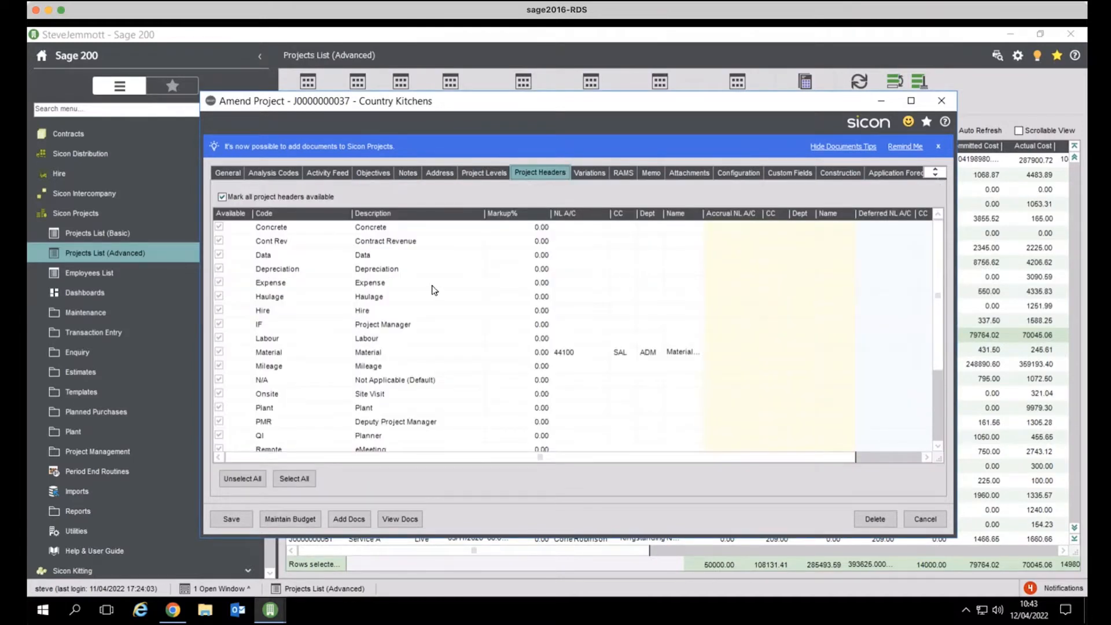
click(85, 312)
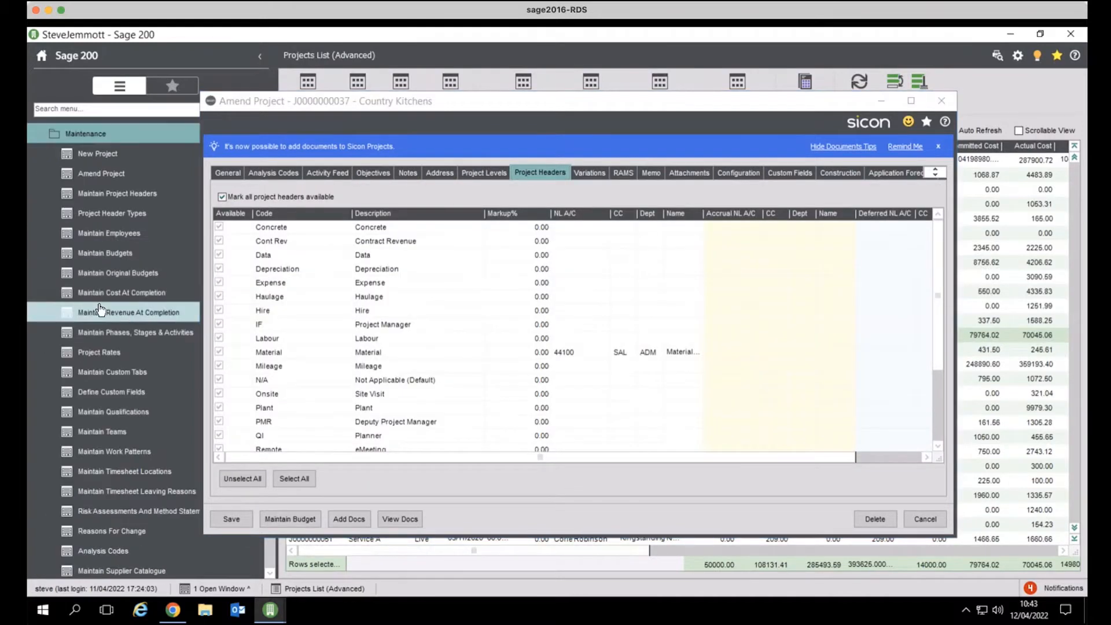
click(110, 194)
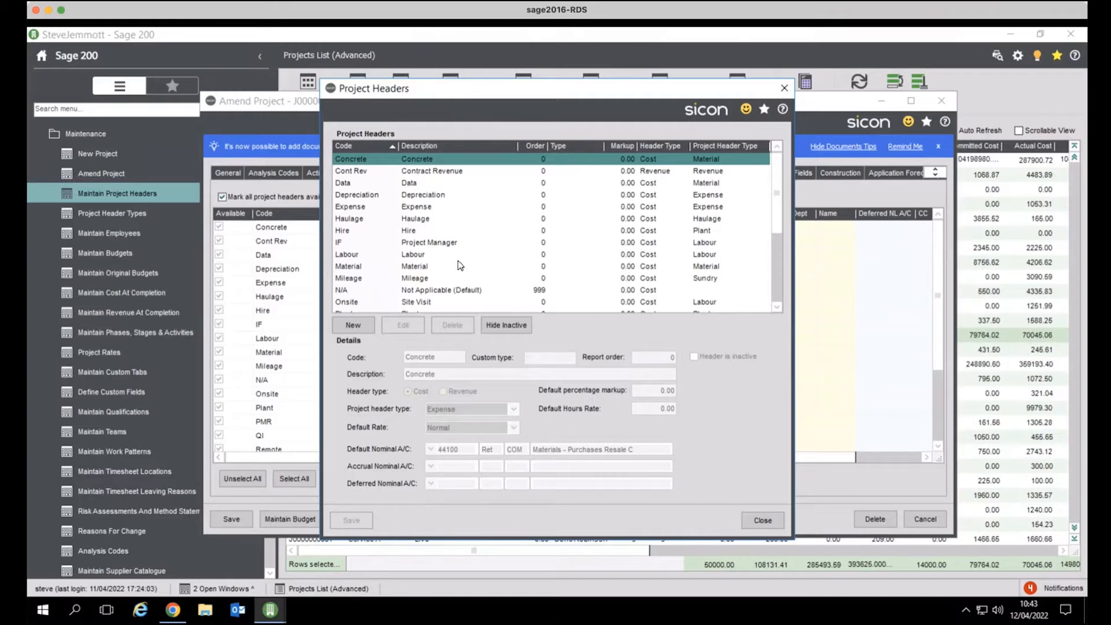
click(434, 268)
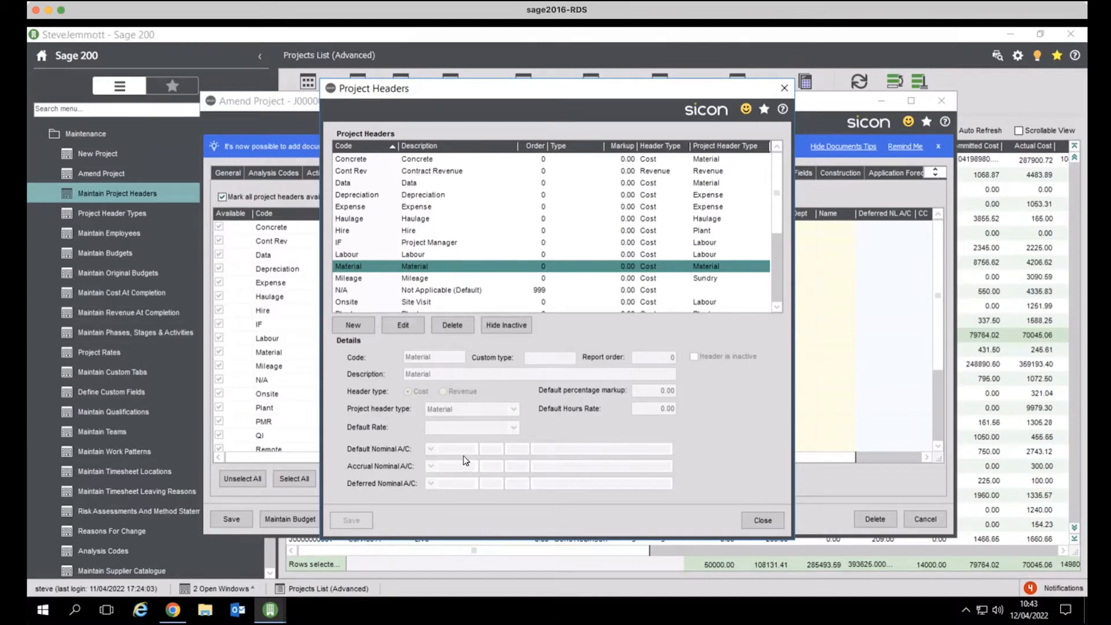
click(759, 519)
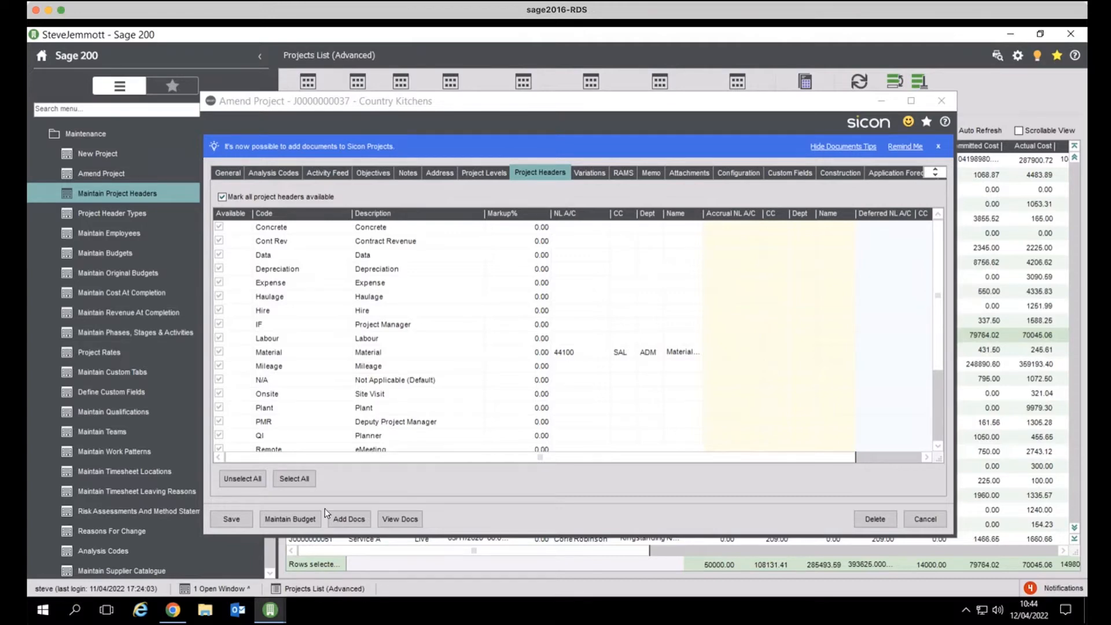
Open the project's budget and expand its costs through Phase, Drawing Office and Pre-Tender Work to the Expense and Labour headers.
click(306, 514)
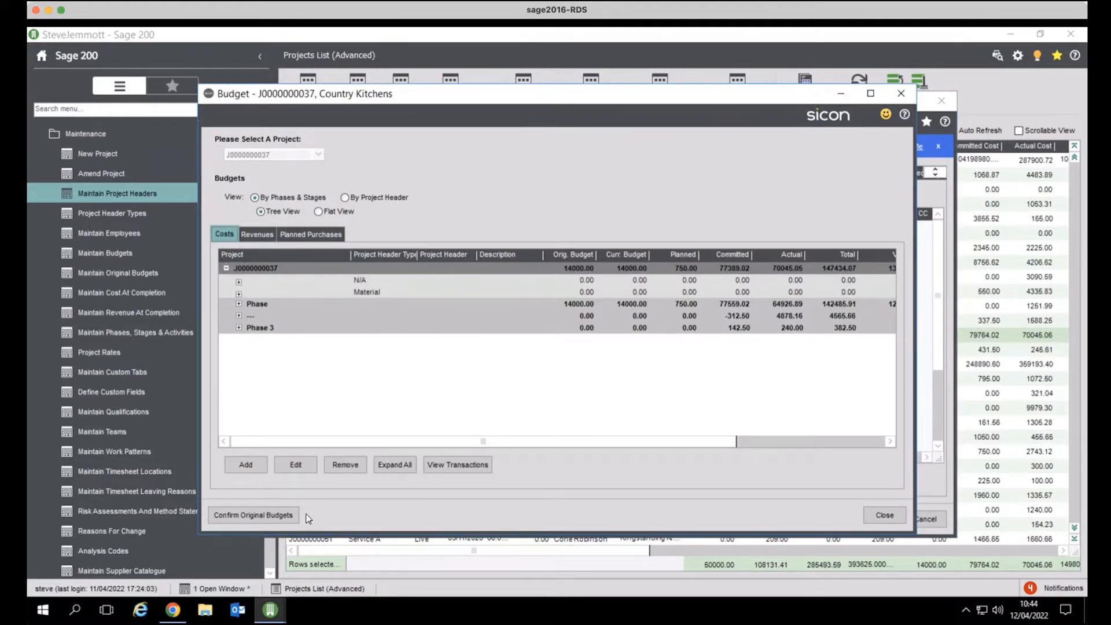
click(238, 304)
click(251, 316)
click(264, 338)
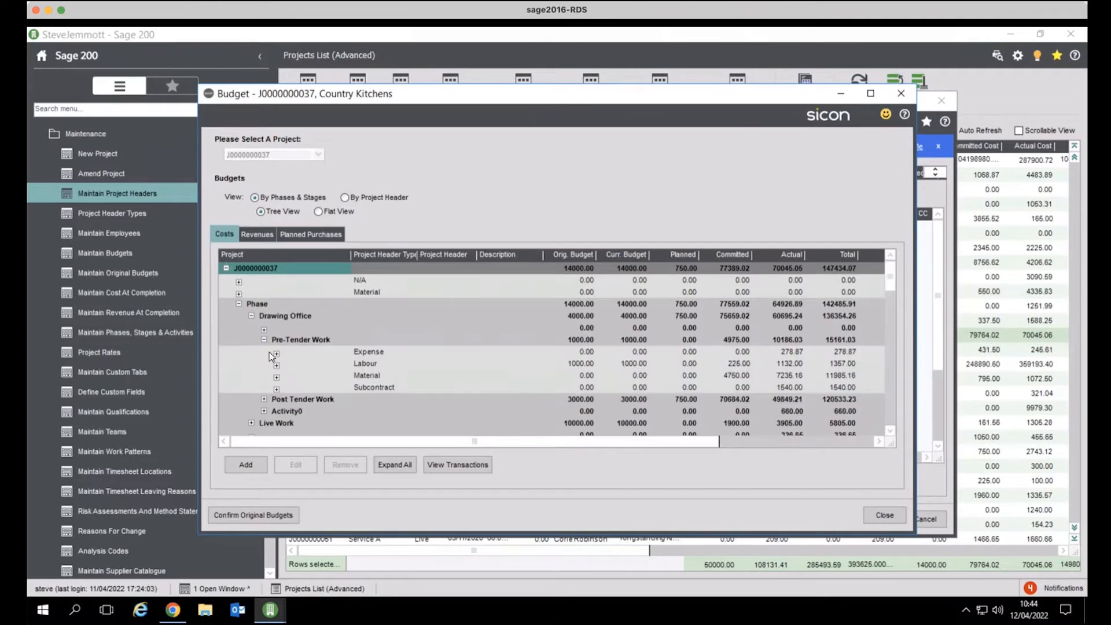
click(276, 353)
click(276, 377)
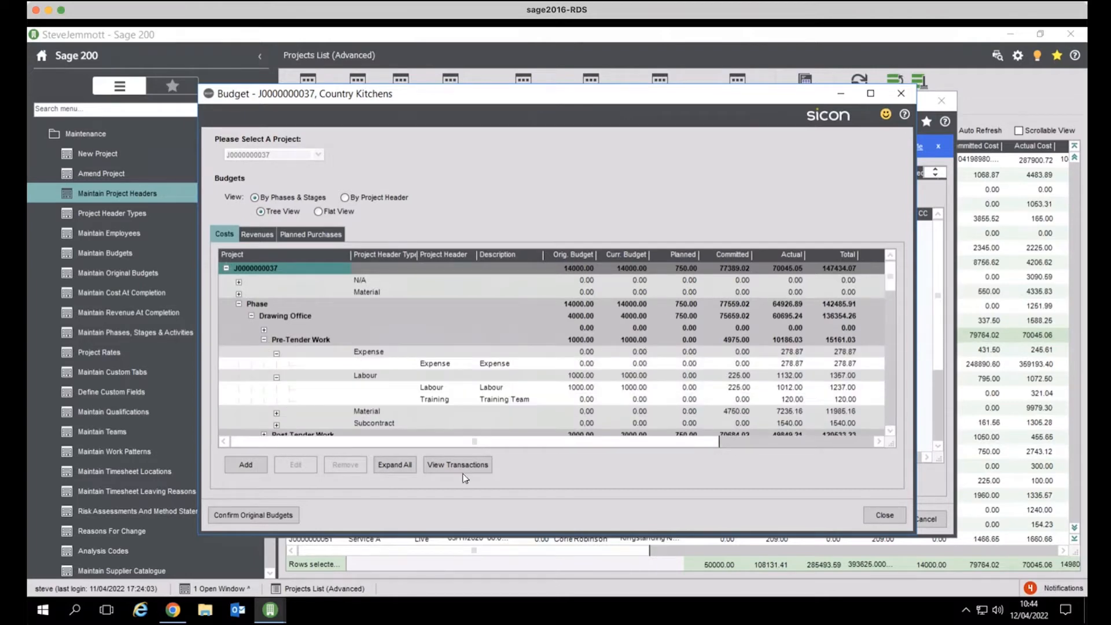
Examine the variance and hours columns of the budget's cost lines, and return to the table's first columns.
drag(475, 444, 535, 449)
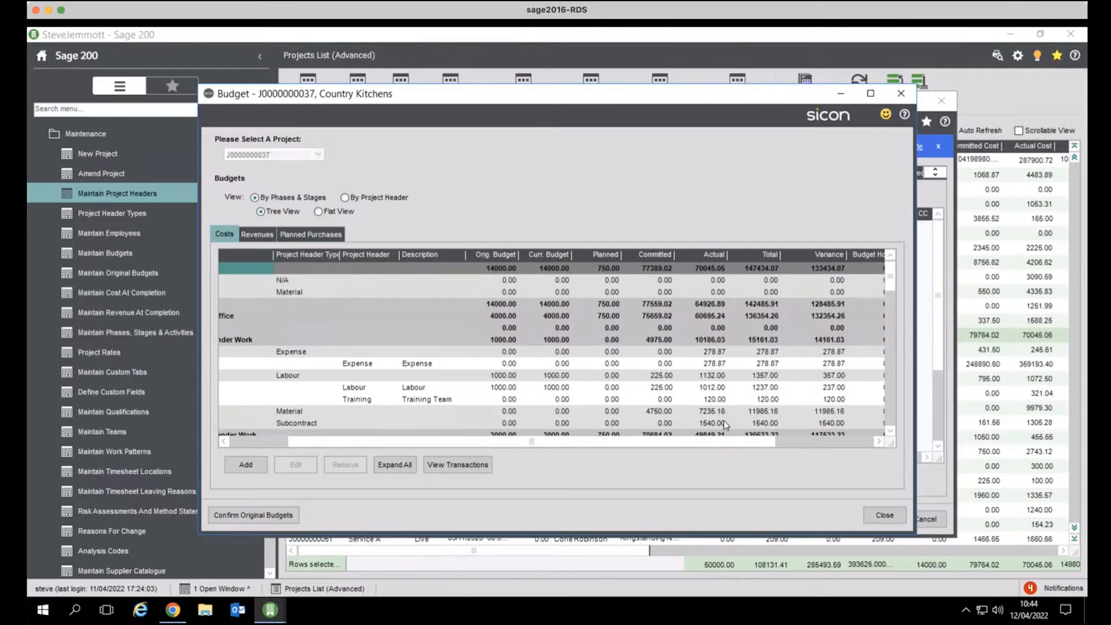
click(781, 442)
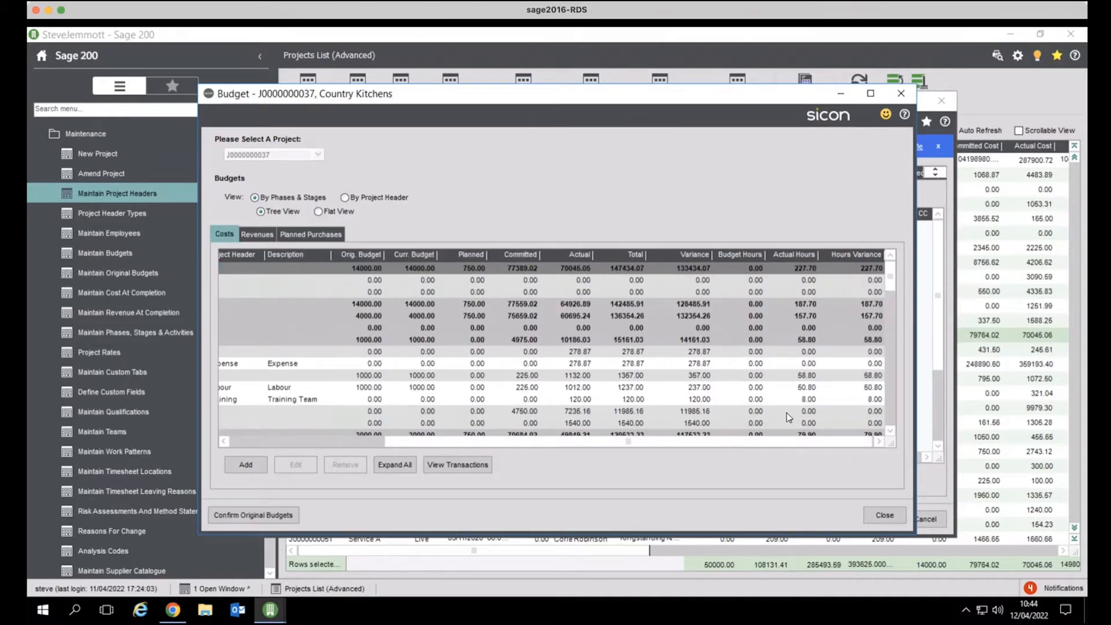
drag(644, 448, 489, 446)
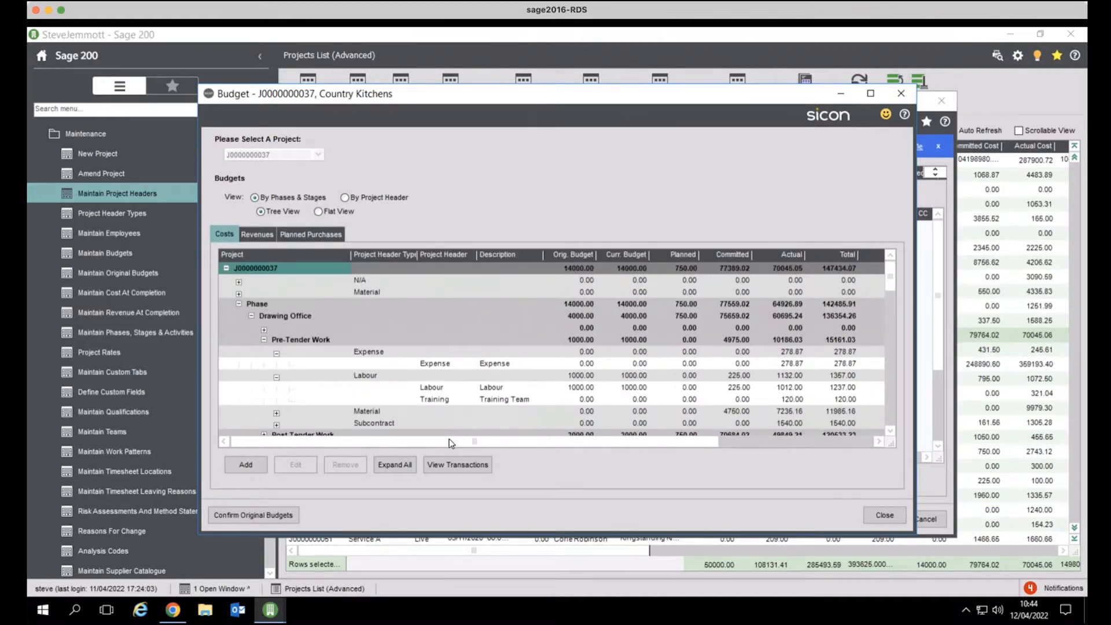
Collapse the budget's cost tree back to the project line, close the budget, and leave the project amendment without saving.
click(264, 340)
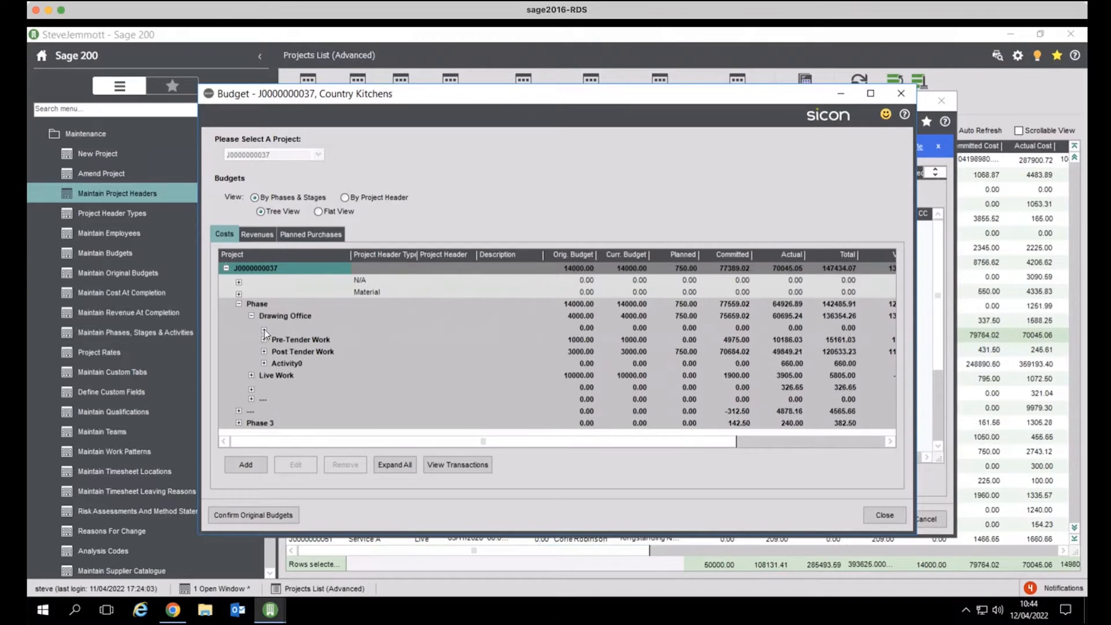
click(252, 316)
click(239, 304)
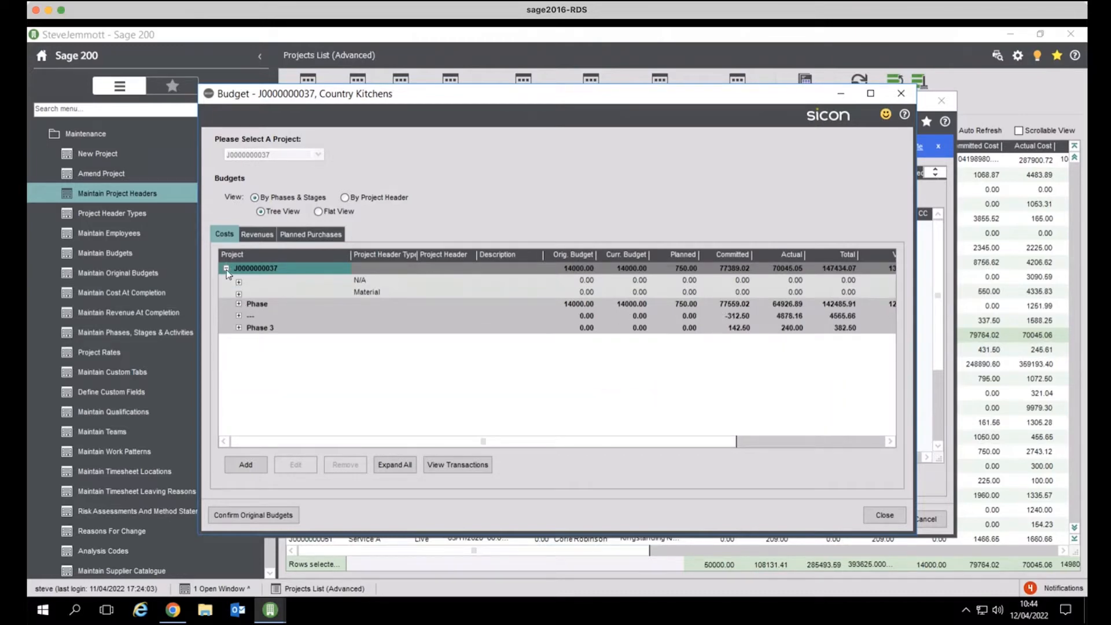
click(226, 268)
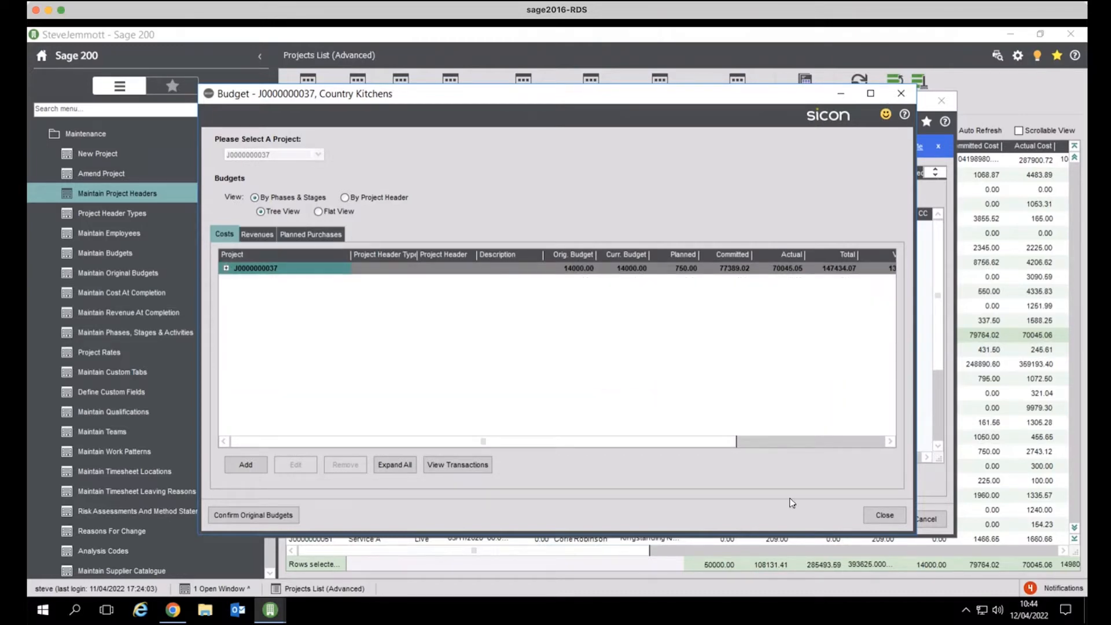
click(889, 514)
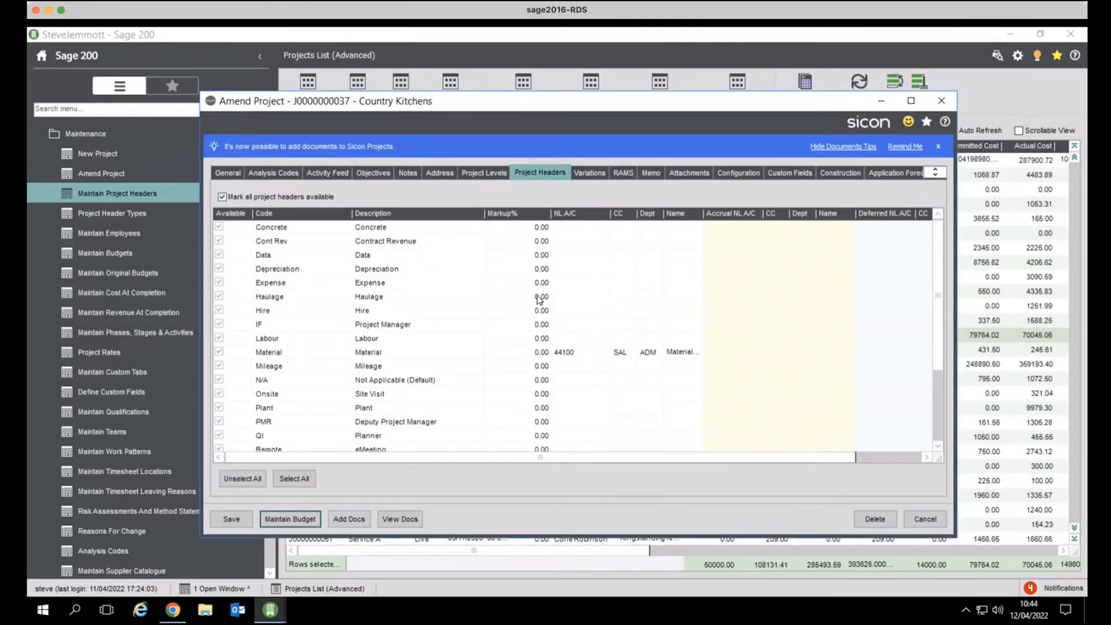
click(923, 524)
Open the project's enquiry, drill from the Material cost total into the concrete order's linked transactions, and return to the project totals.
click(585, 95)
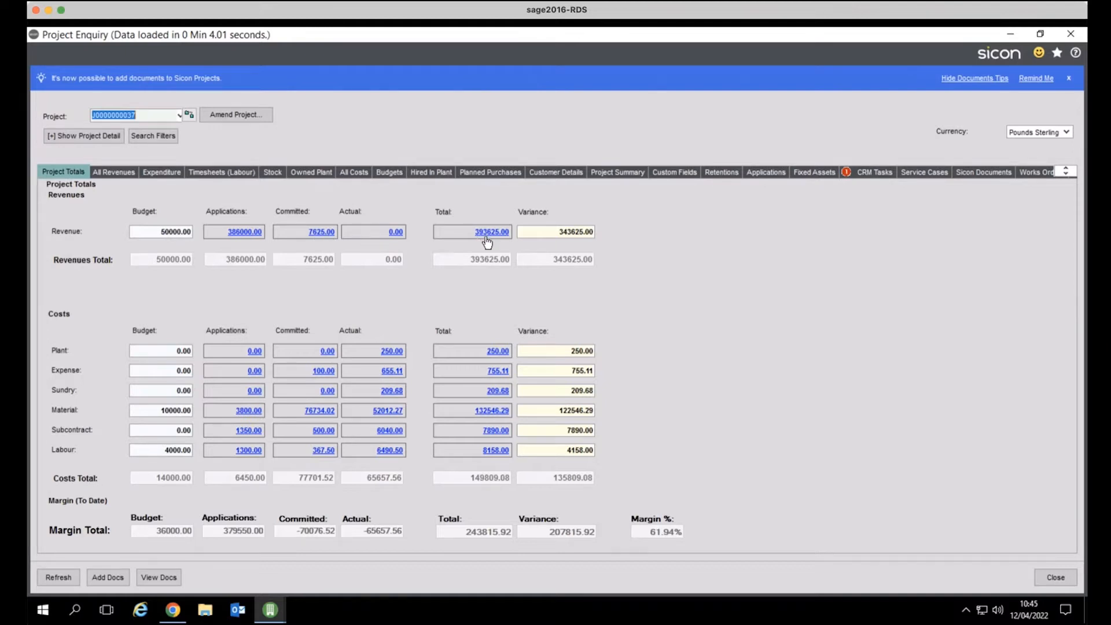
click(485, 414)
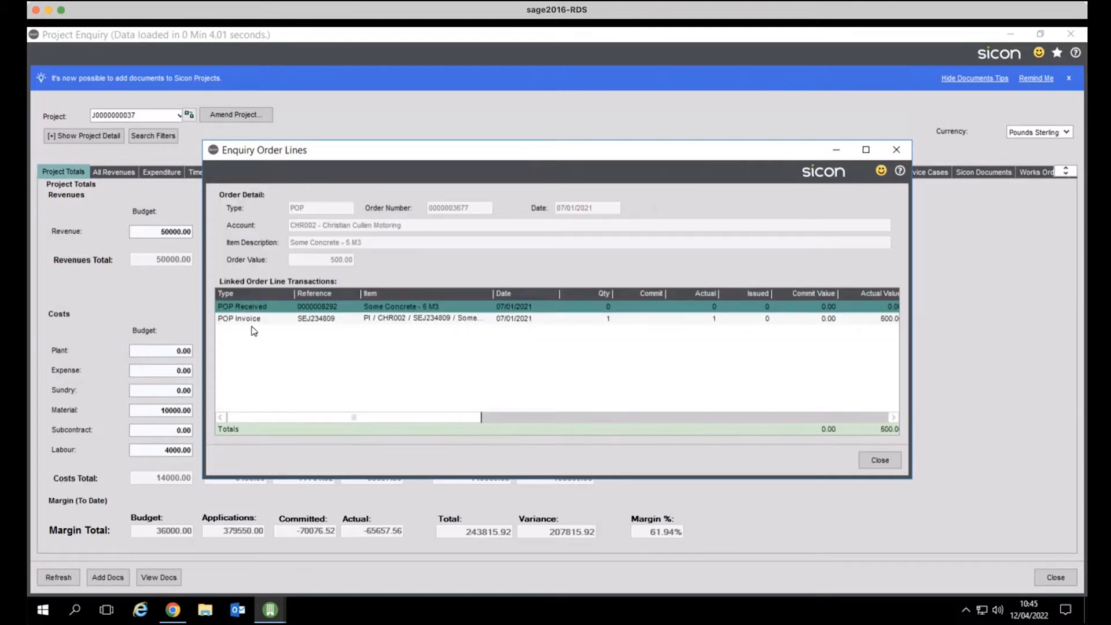
click(879, 460)
click(876, 459)
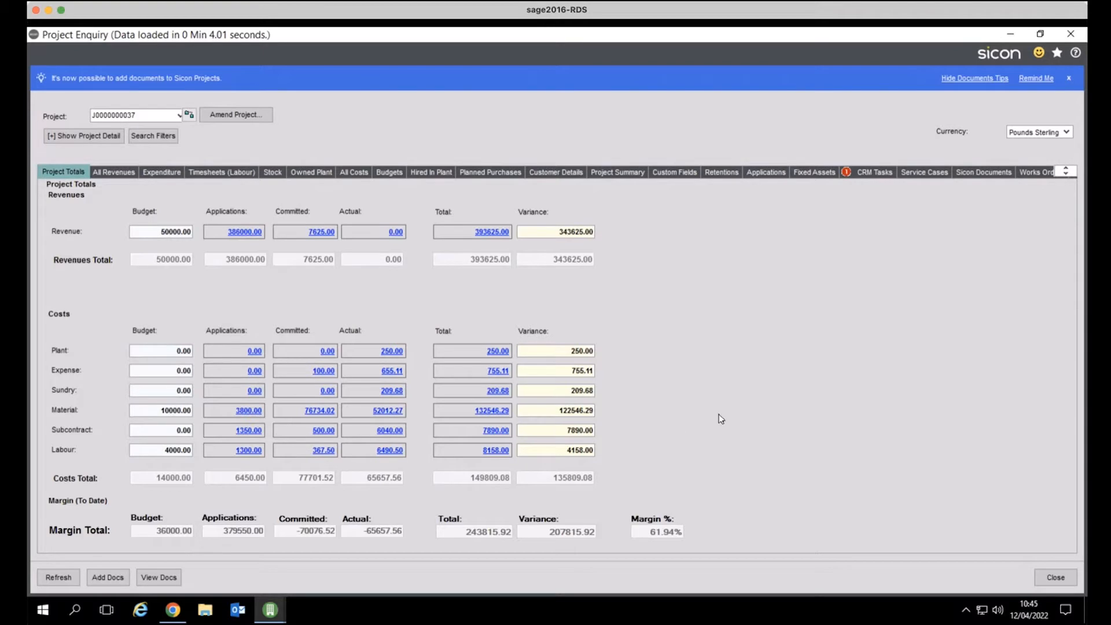
View all of the project's revenues and its expenditure lines, and look at the export options offered for the expenditure list.
click(117, 172)
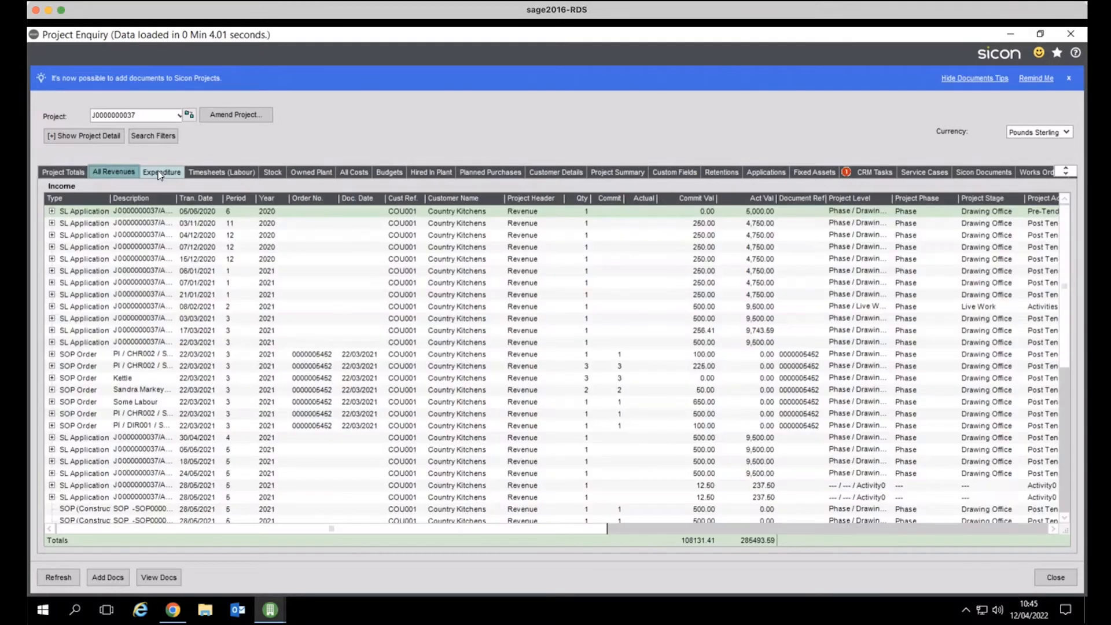
click(161, 172)
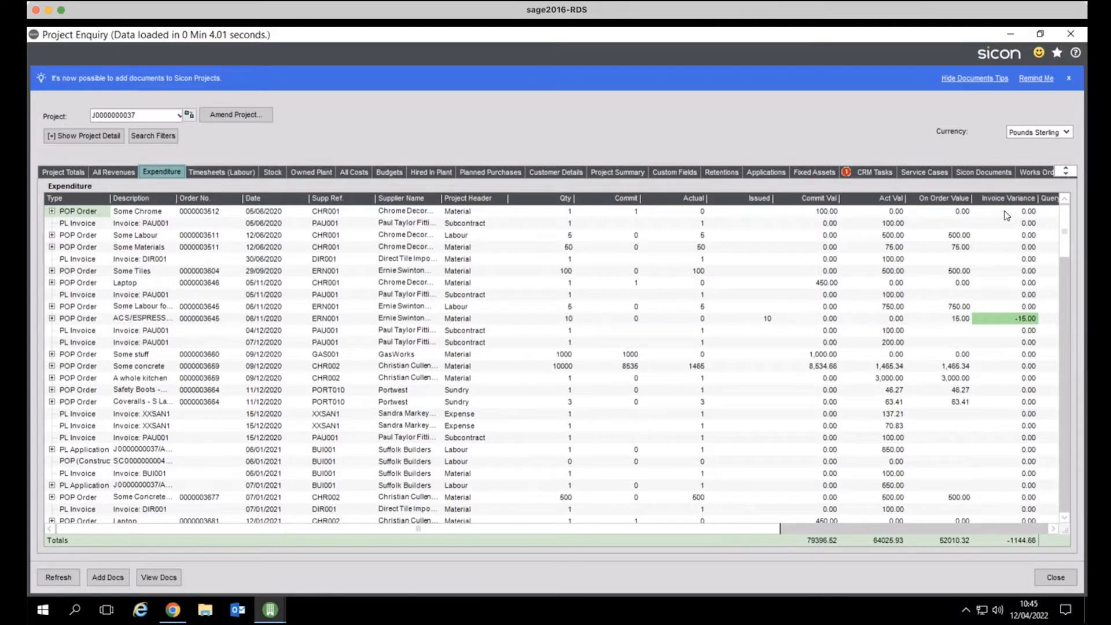
right_click(837, 375)
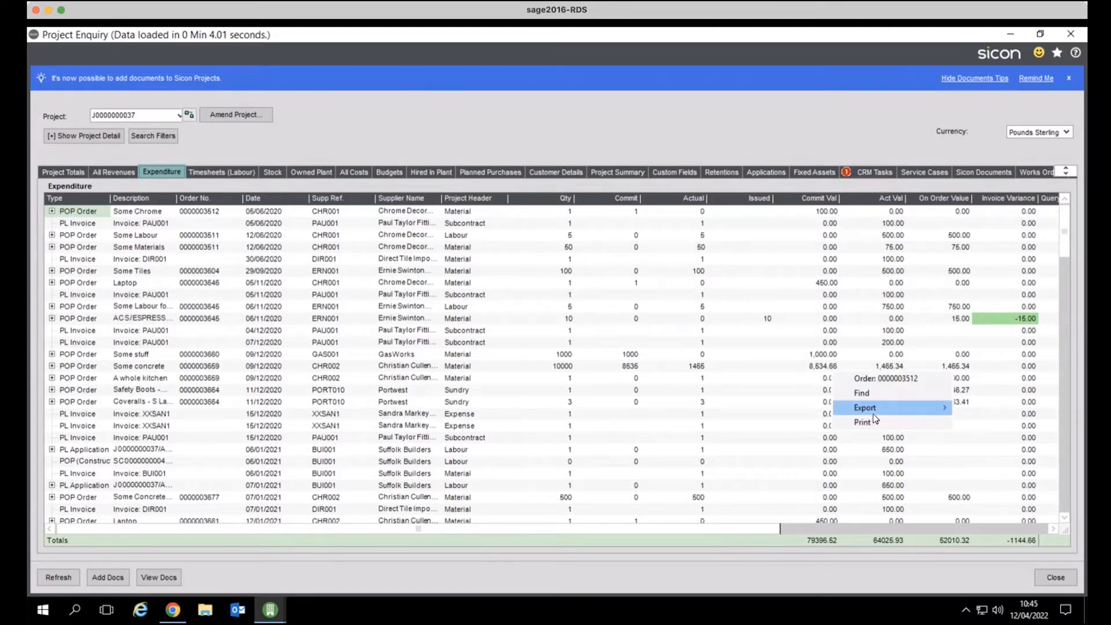
mouse_move(875, 414)
click(648, 153)
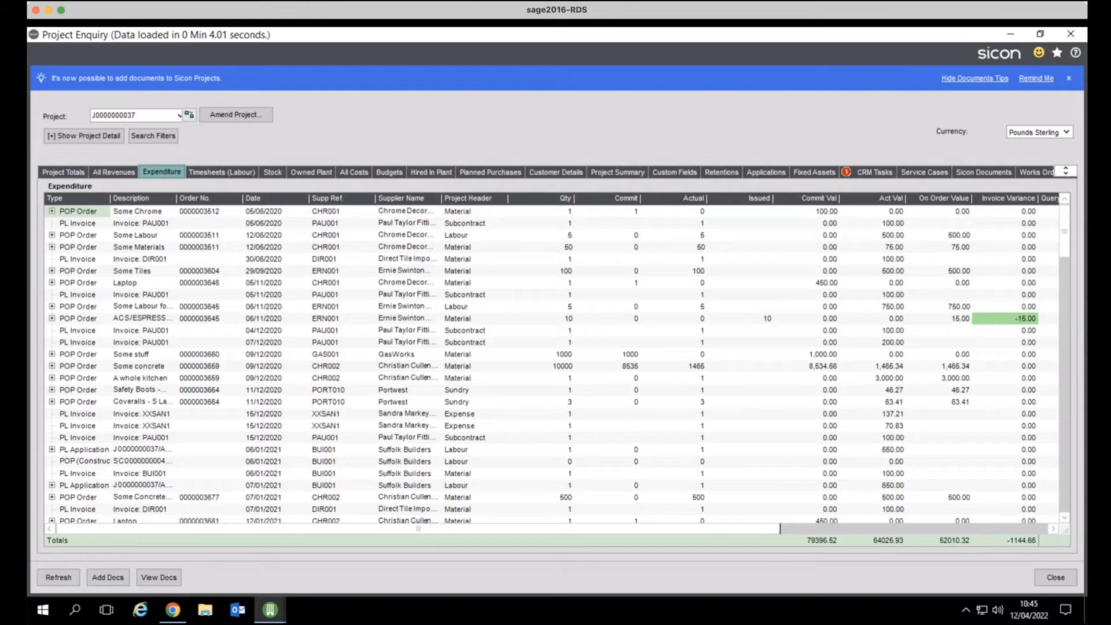
Check the drill-down options for the expenditure list's purchase order and the purchase invoice dated 07/12/2020, opening neither.
right_click(79, 406)
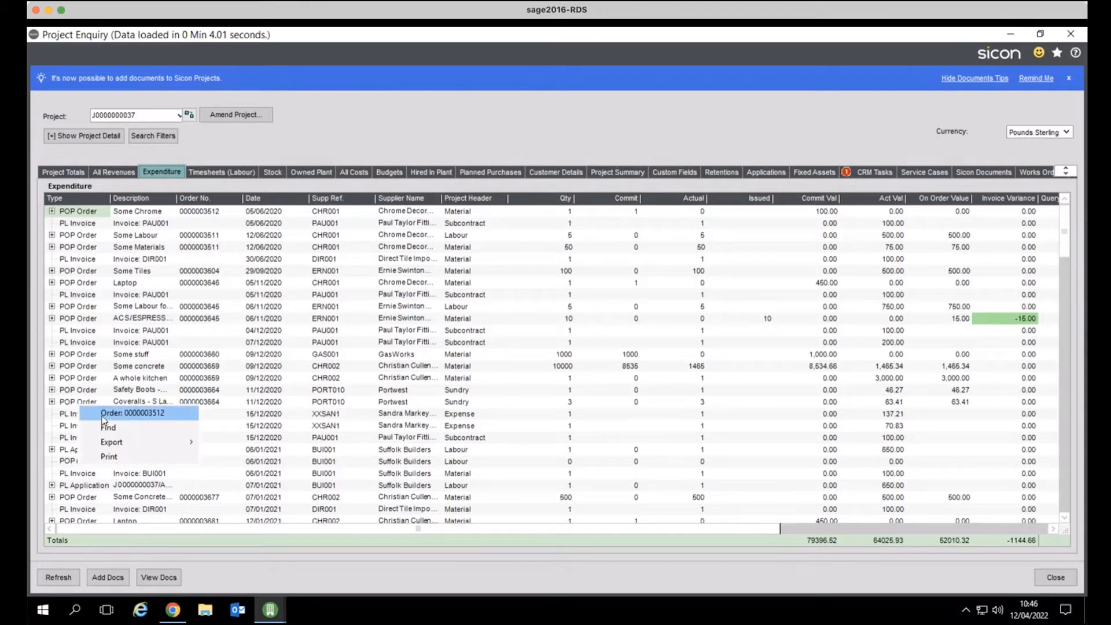
click(87, 343)
right_click(87, 343)
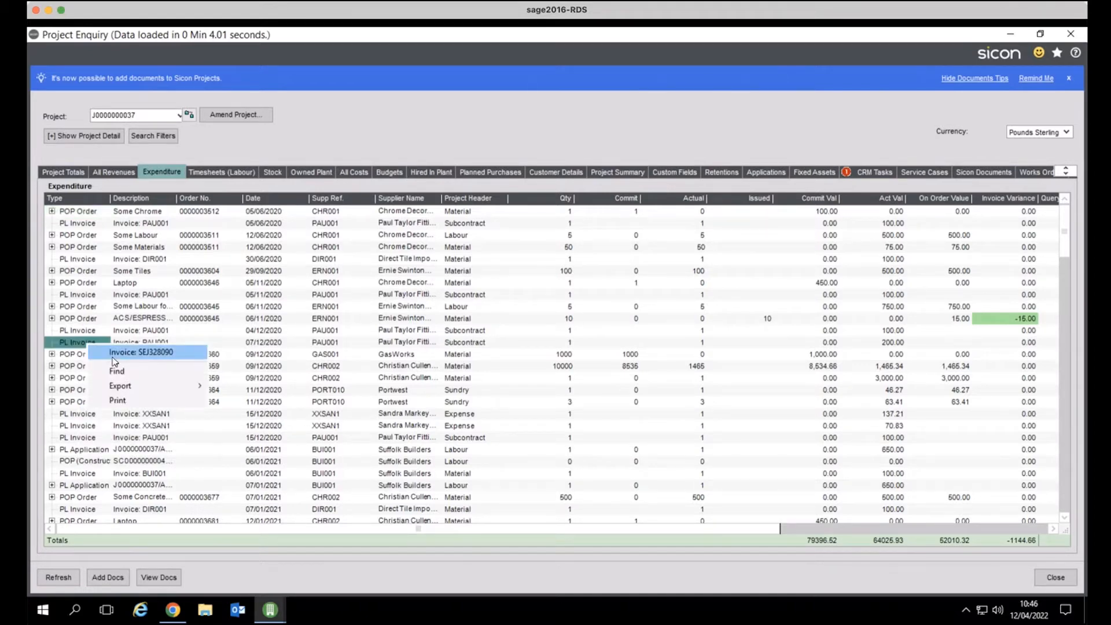
click(303, 343)
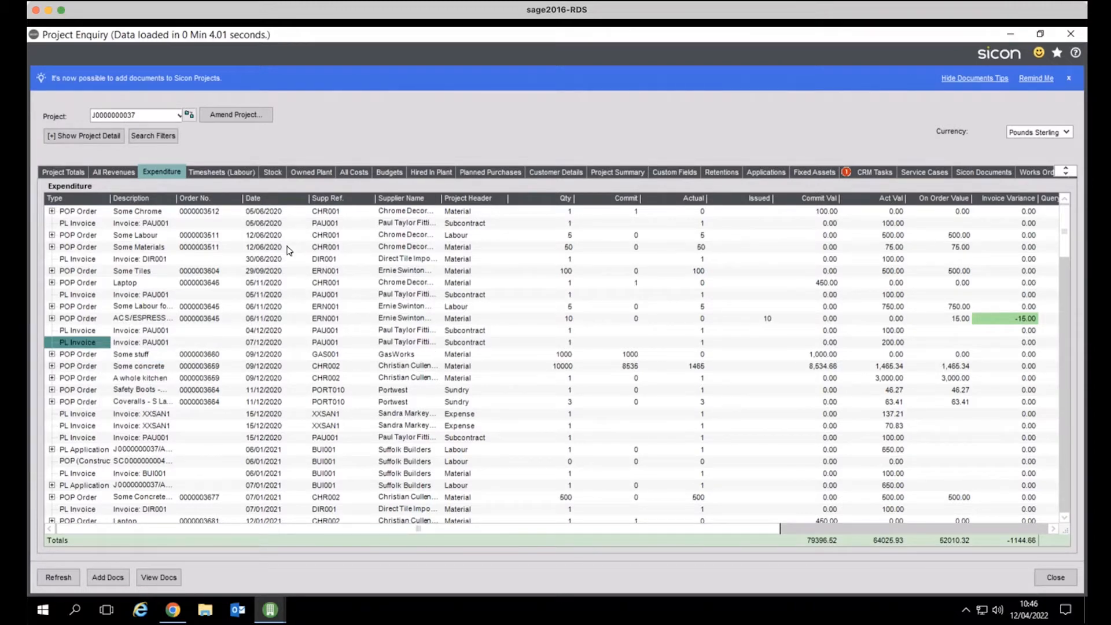
Open the enquiry's search filters, enable the Project Header filter to review its header choices, and close without applying anything.
click(136, 141)
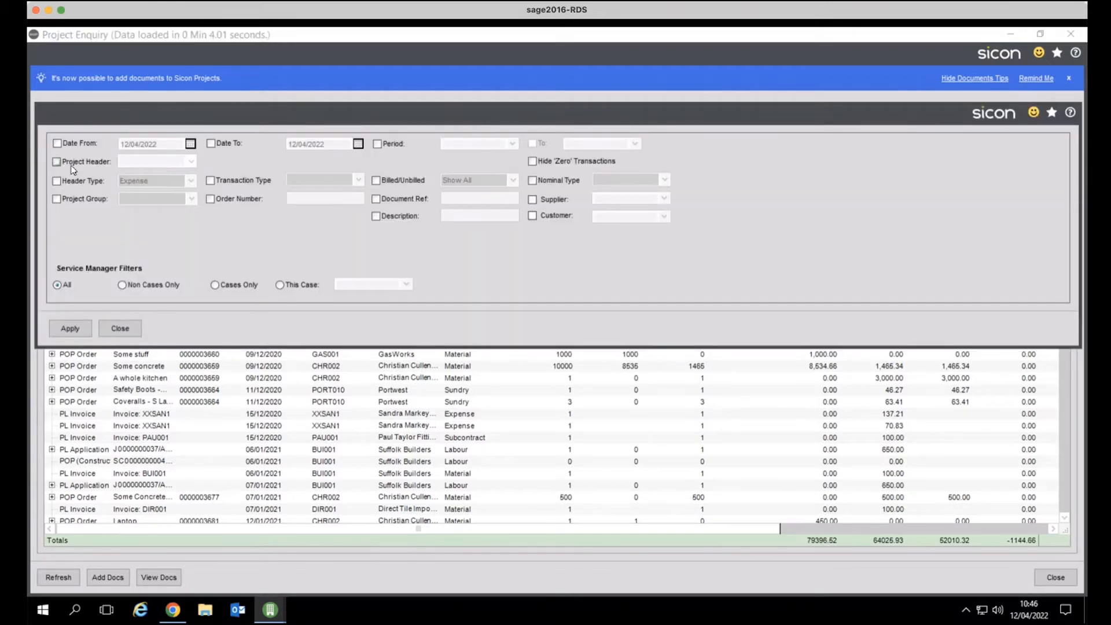
click(73, 168)
click(191, 163)
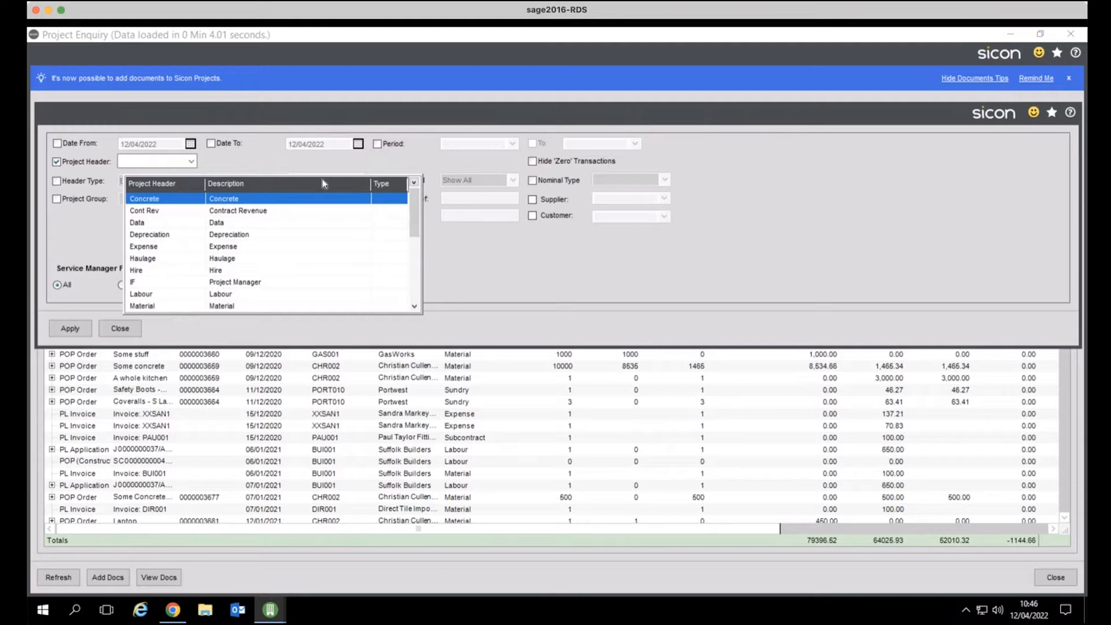
click(362, 161)
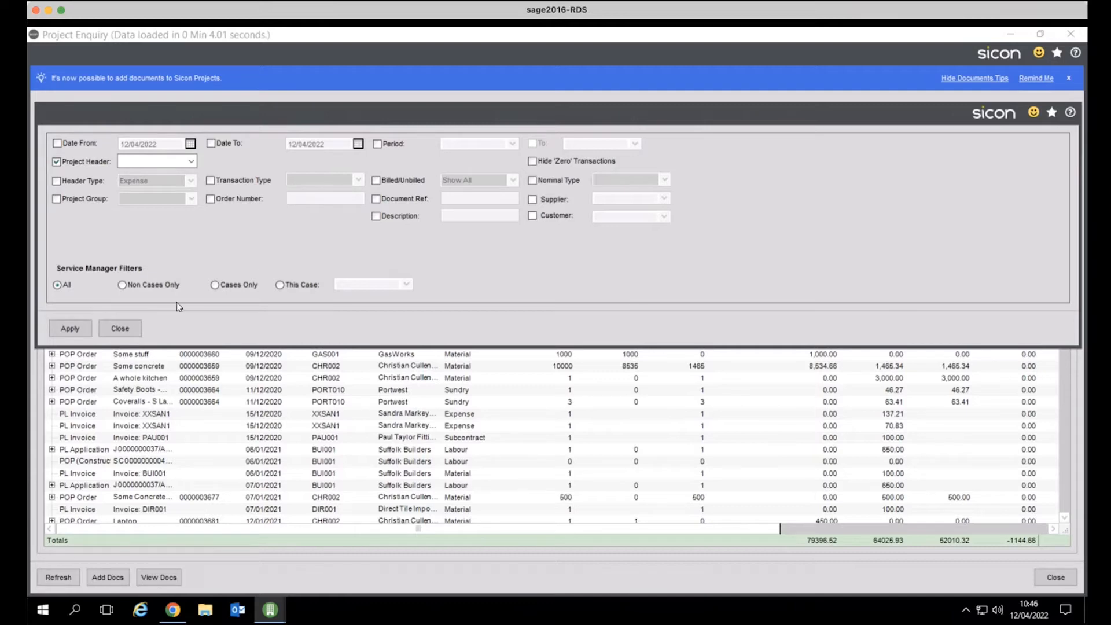
click(120, 328)
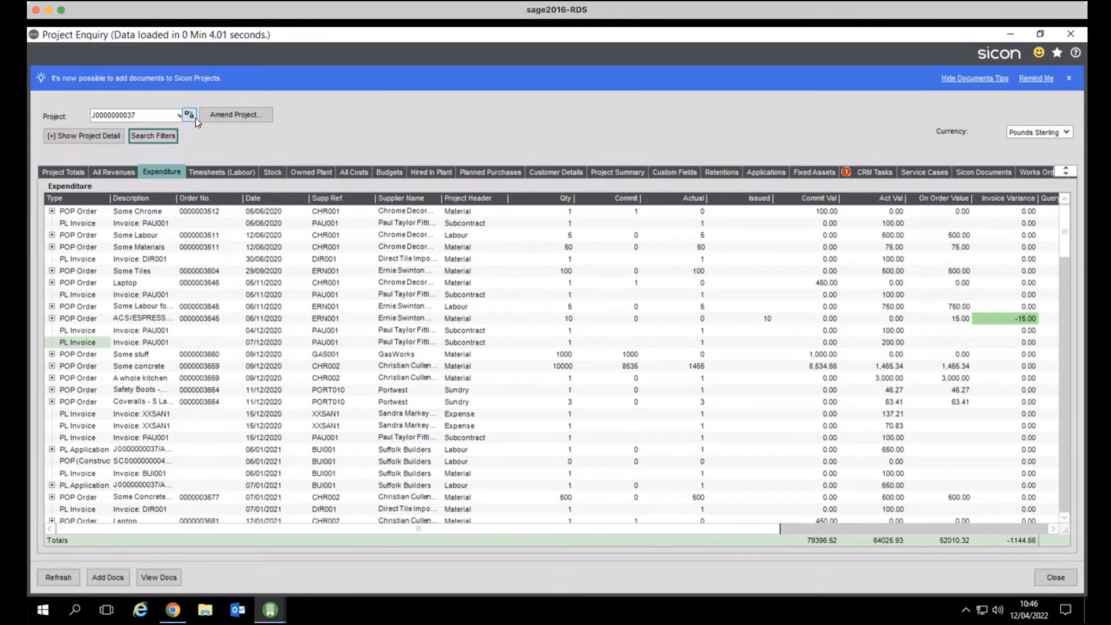
Review the project's labour timesheets, stock issues, and budgets, then its planned purchases both within the budget and as a separate list.
click(227, 175)
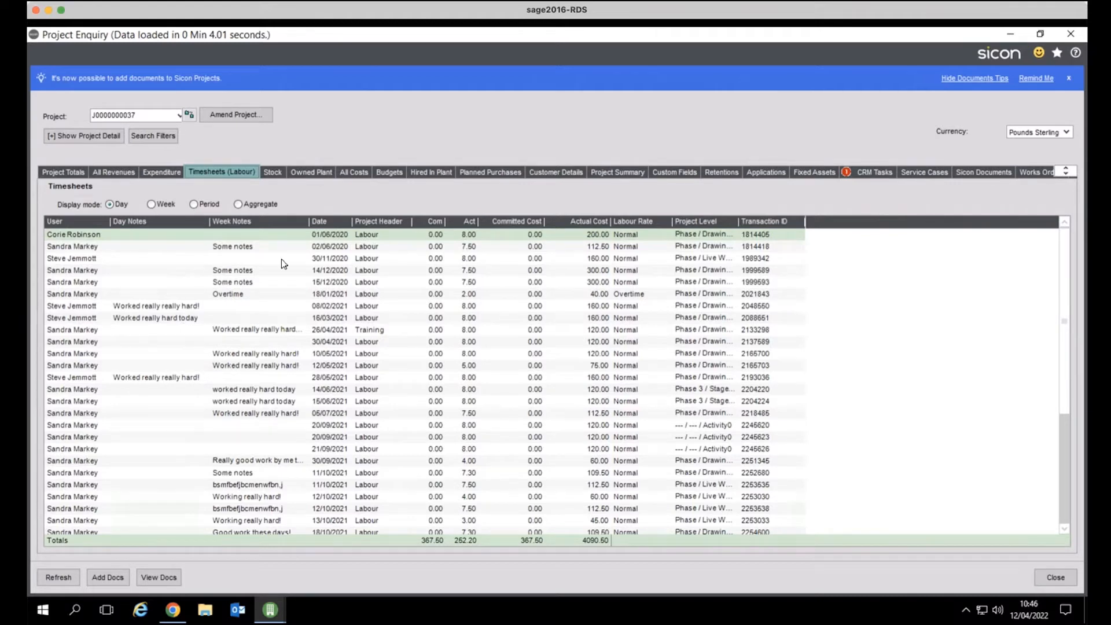
click(276, 173)
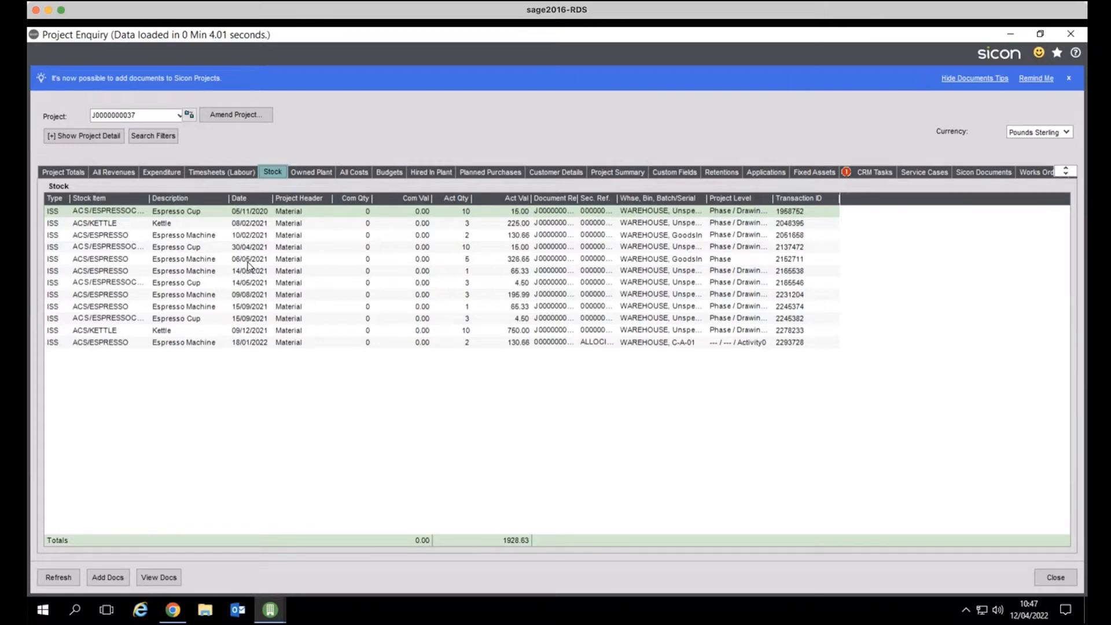
click(387, 172)
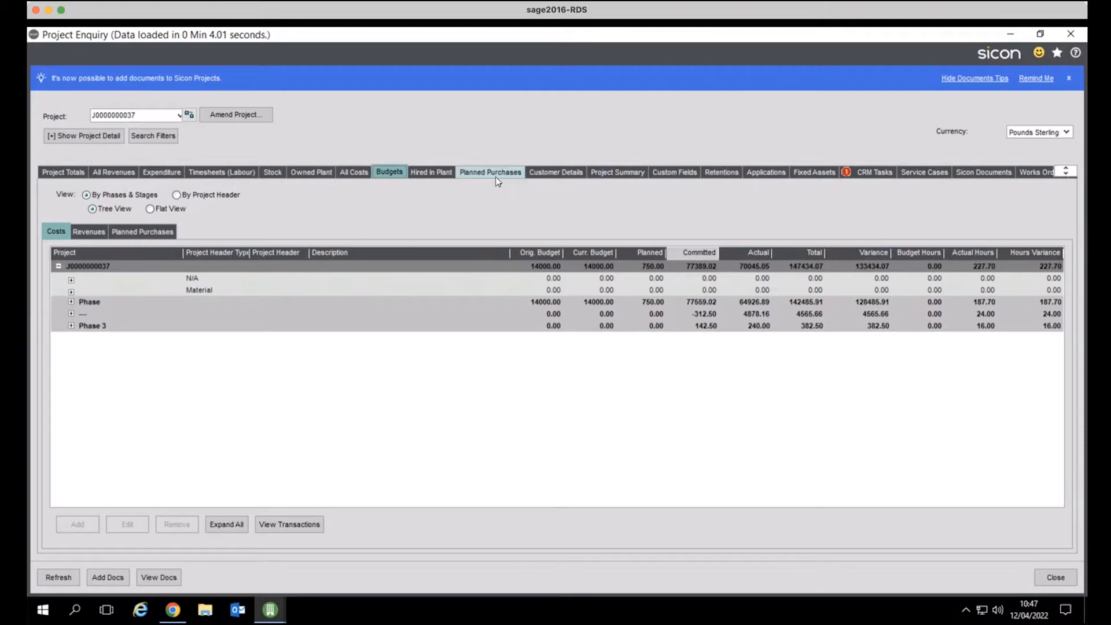
click(170, 231)
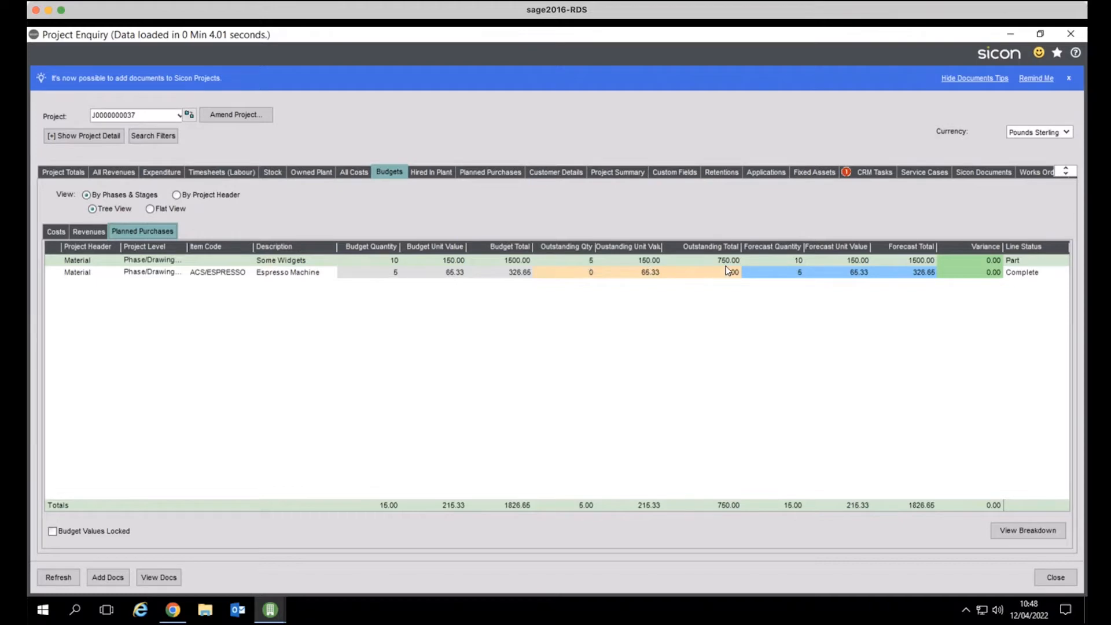
click(491, 172)
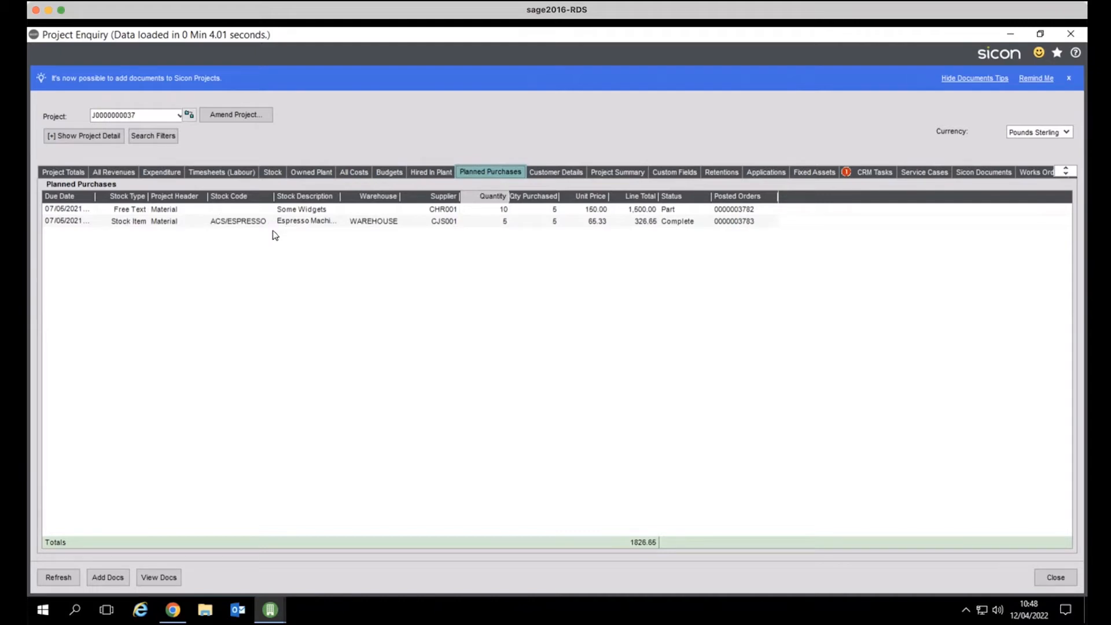
Minimise the enquiry, look at the main menu's Planned Purchases functions, and return to the project enquiry.
click(1011, 36)
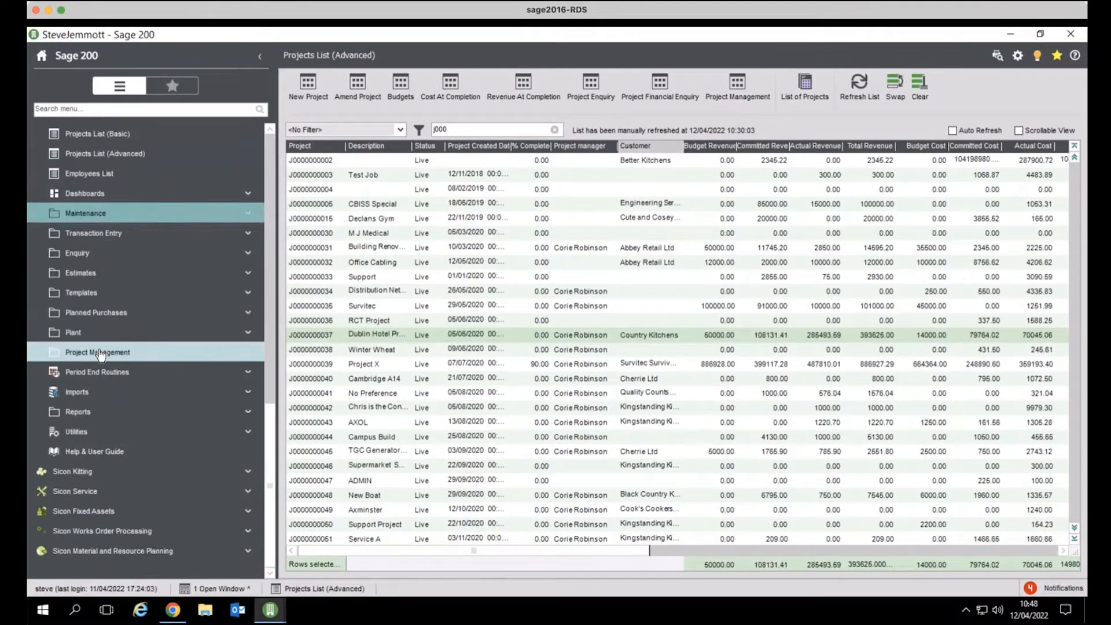
click(95, 313)
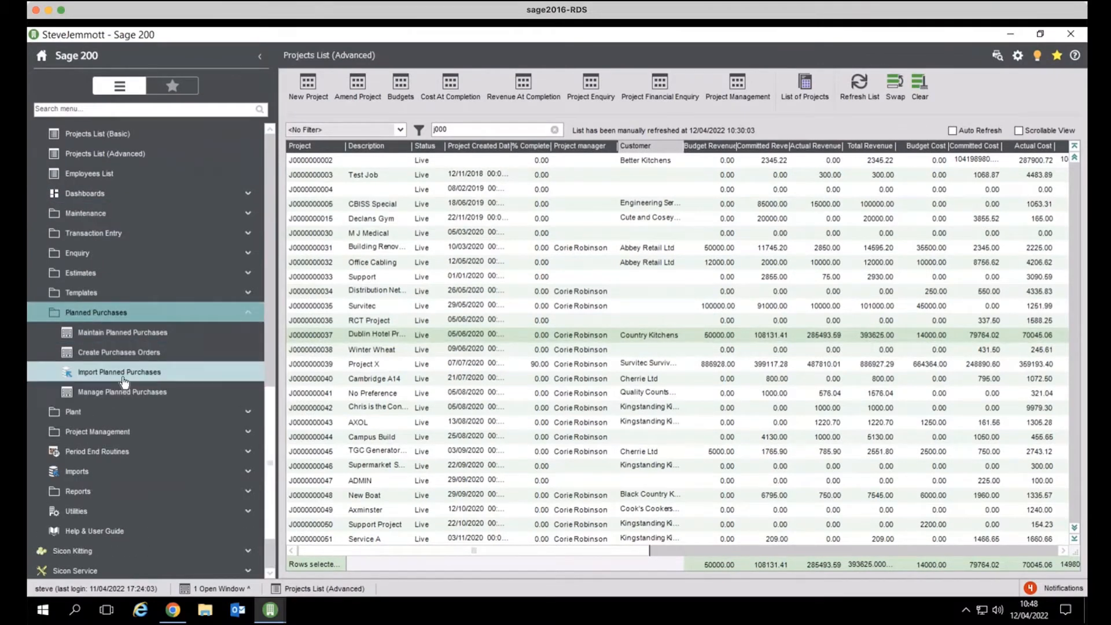
click(270, 609)
click(325, 582)
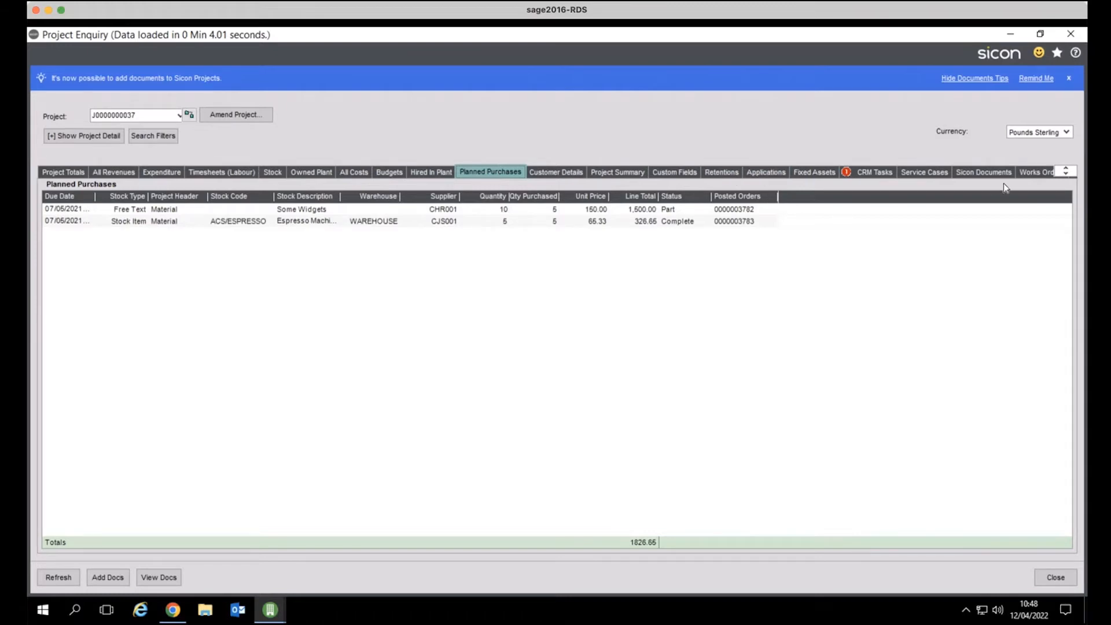
View the Sicon documents linked to the project's transactions, and return to the expenditure lines with the first enquiry sections showing.
click(1067, 169)
click(1067, 169)
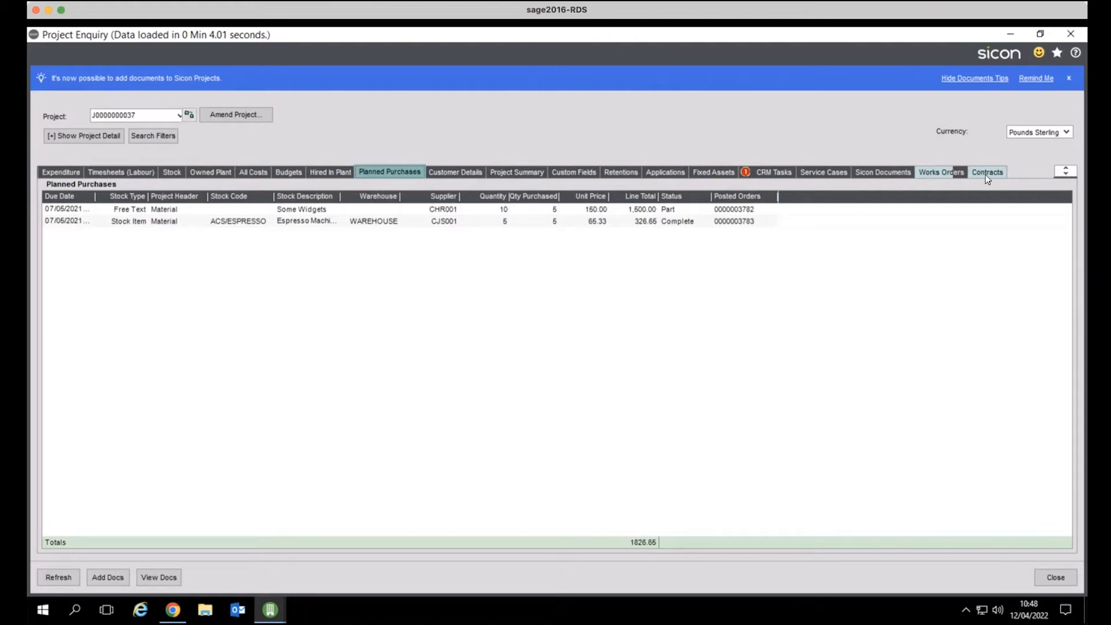
click(884, 173)
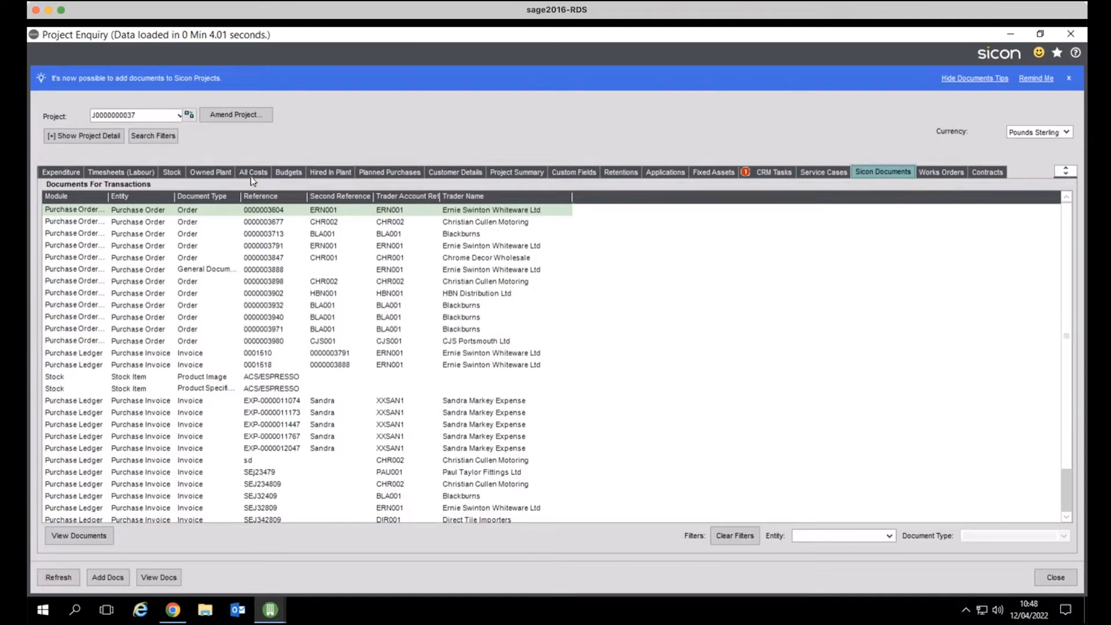
click(61, 172)
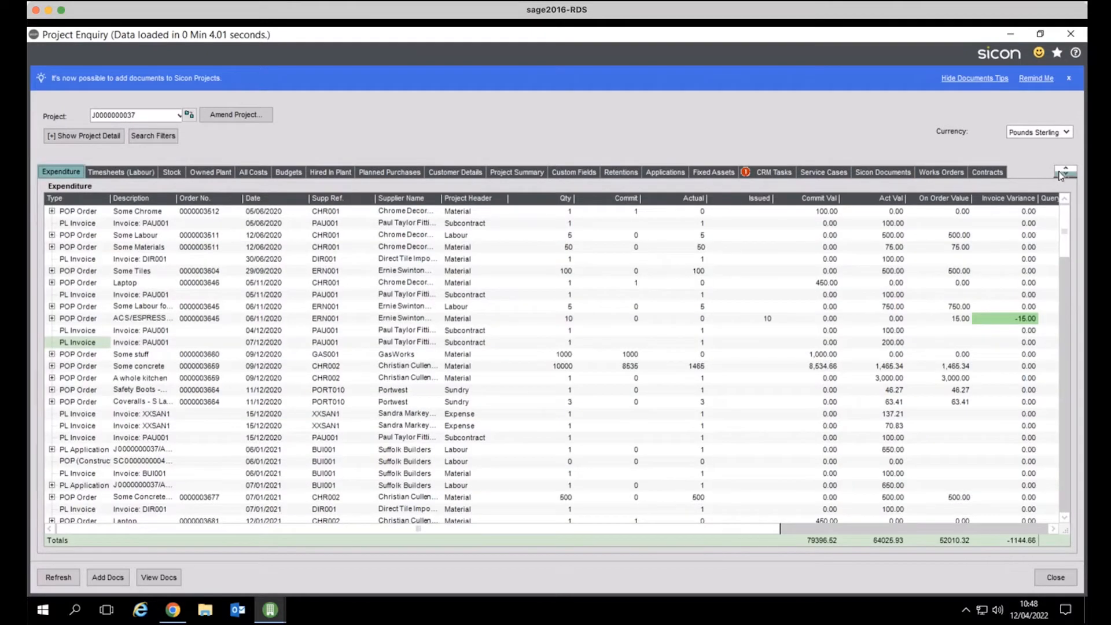
click(1062, 173)
click(1063, 174)
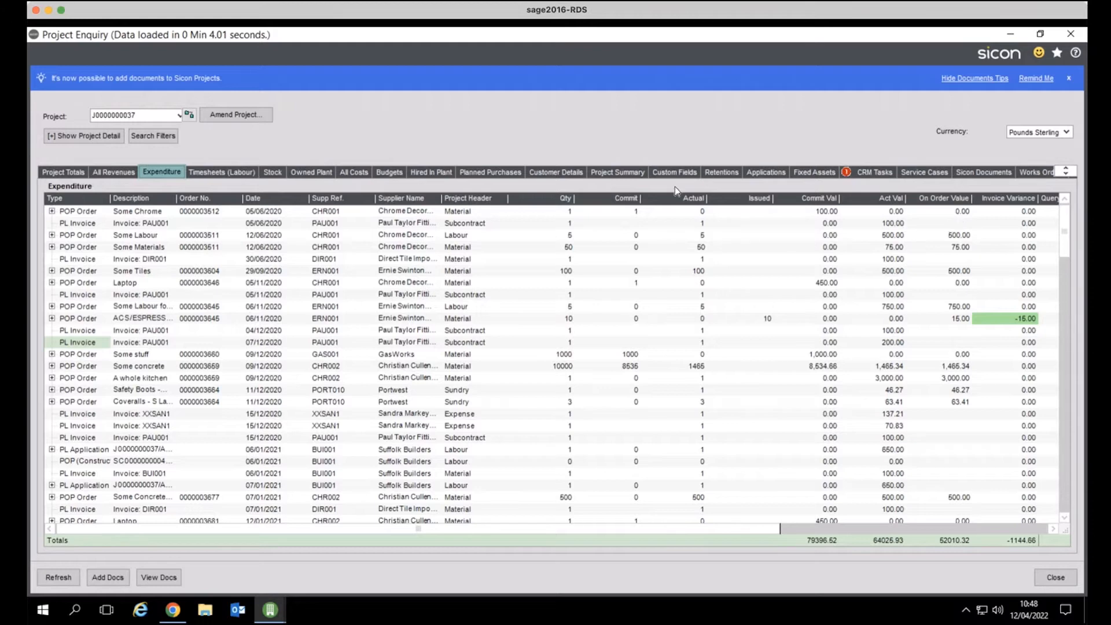
Open the project summary and examine its budget, combined actual and commitment totals, and revised forecast rows.
click(624, 172)
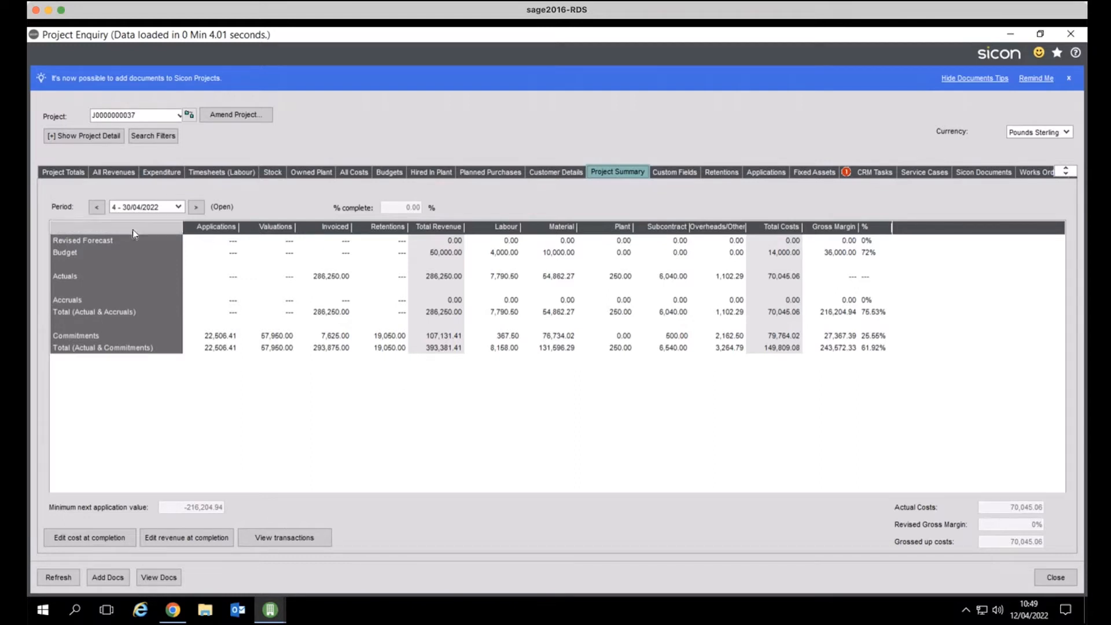
click(99, 252)
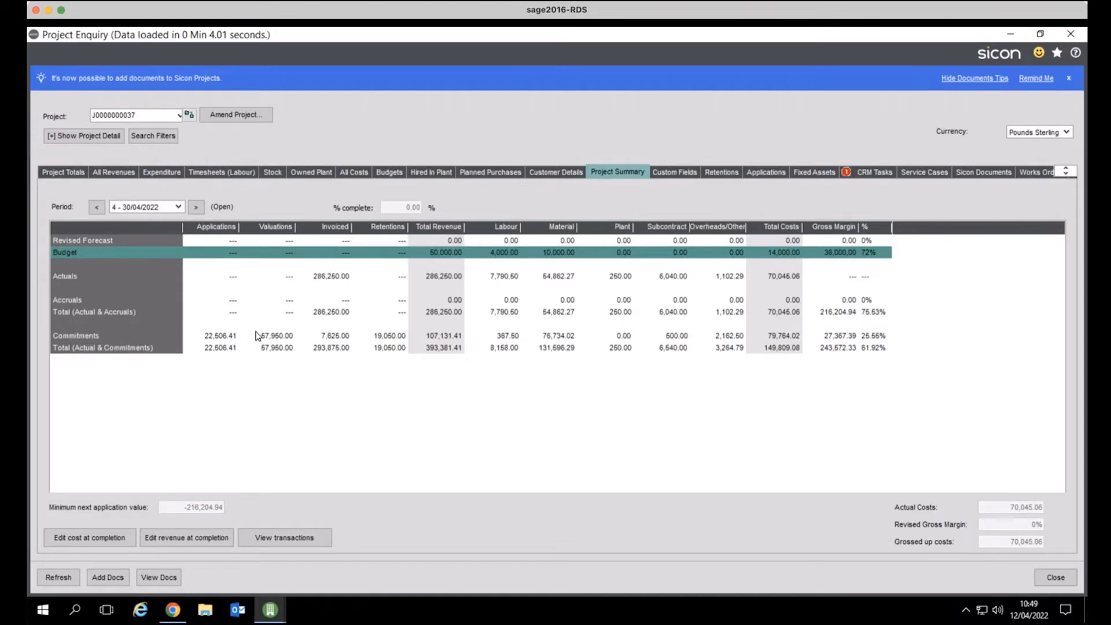
click(189, 349)
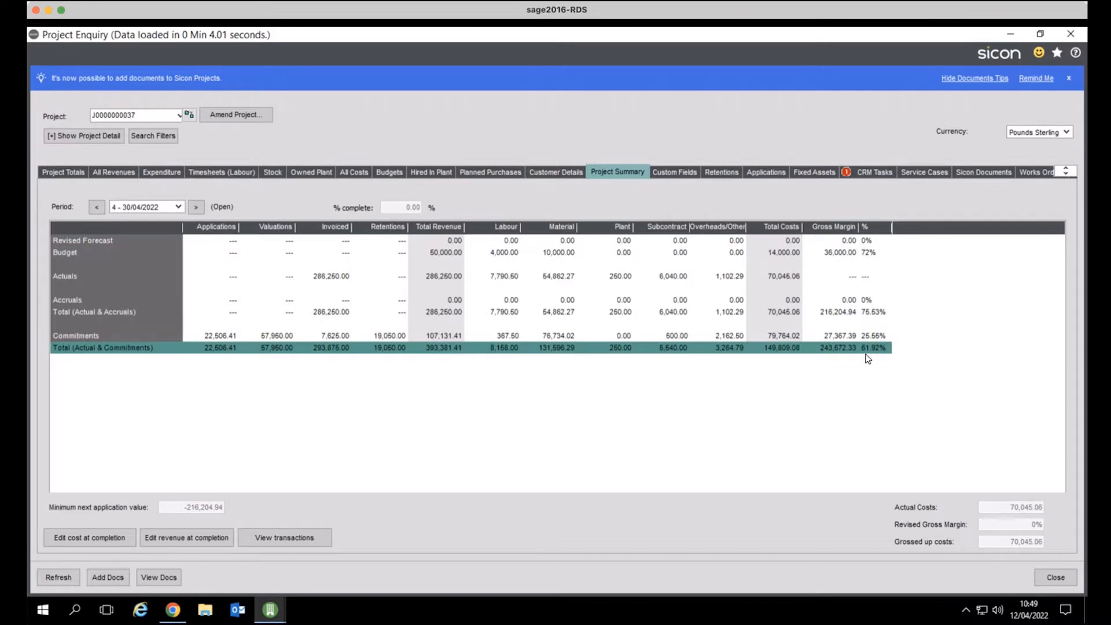
click(867, 242)
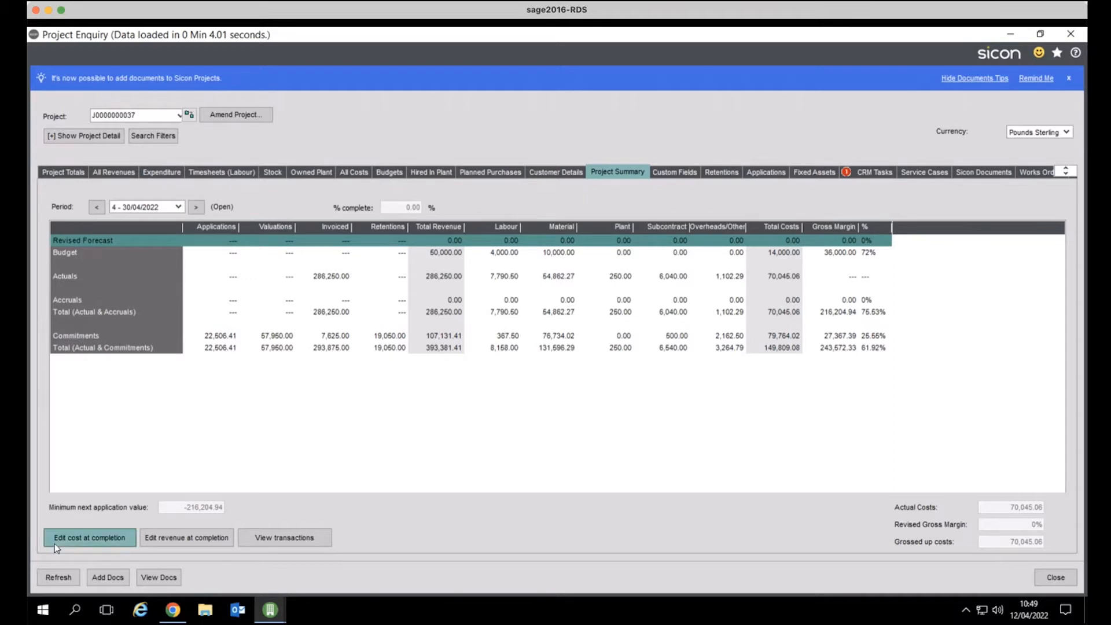
Open the project's cost at completion for the Post Tender Work activity and enlarge it to show all columns.
click(126, 529)
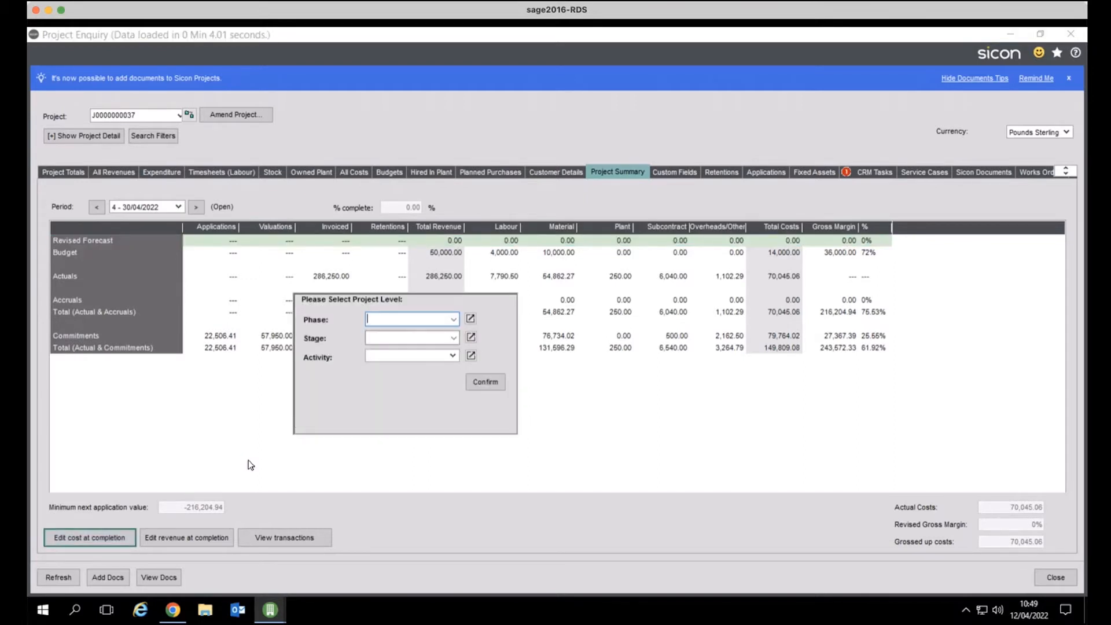
click(458, 356)
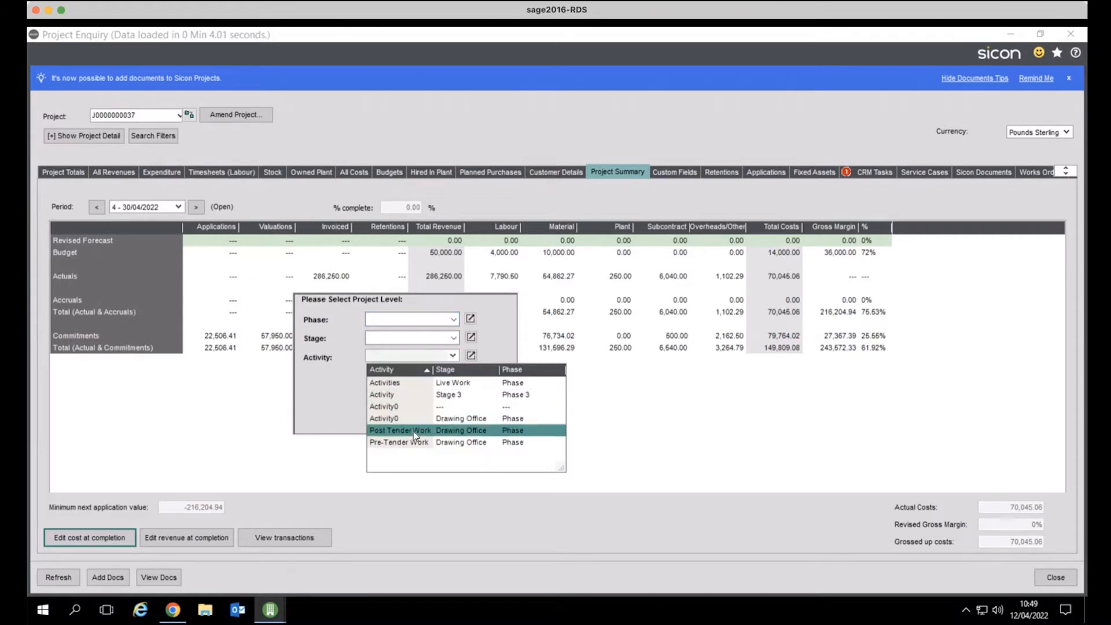
click(420, 435)
click(479, 384)
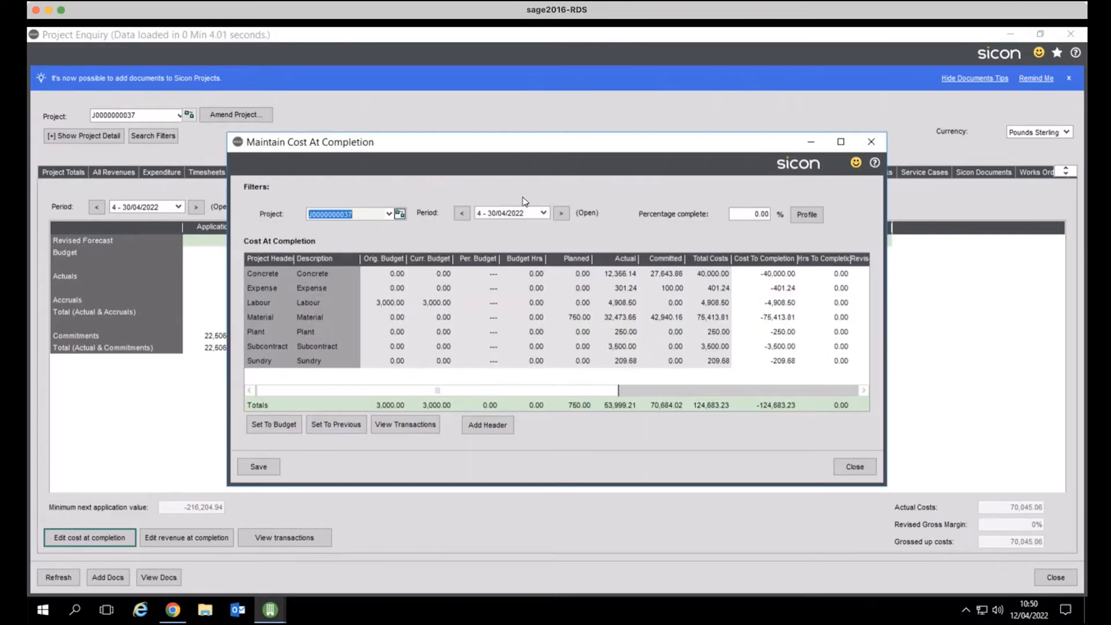
double_click(534, 145)
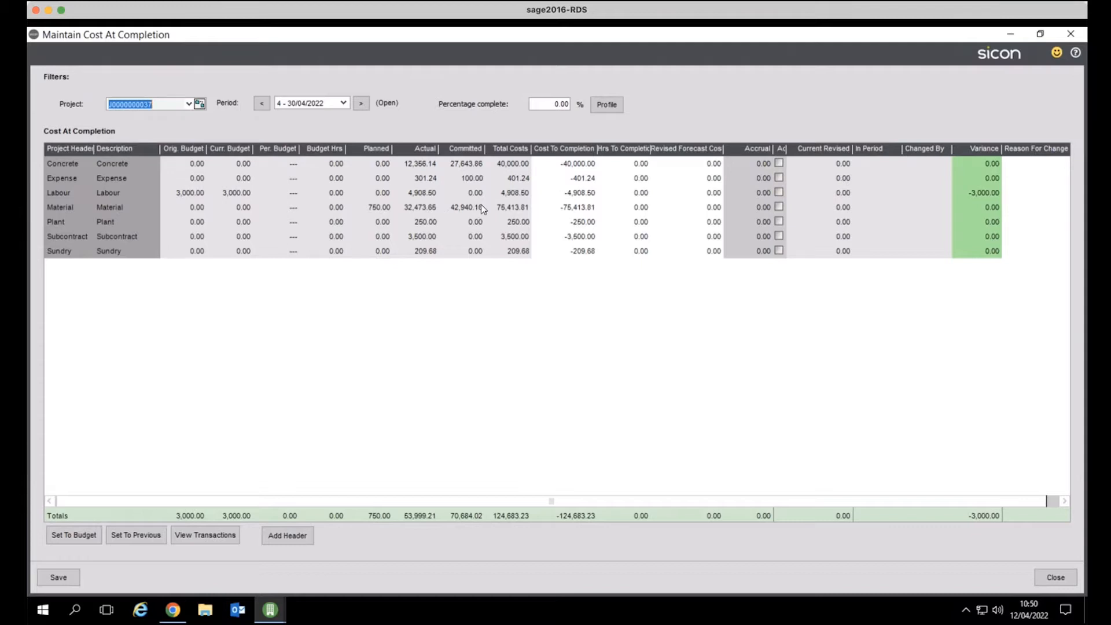
Set the Labour header's cost to completion to 0.
click(572, 196)
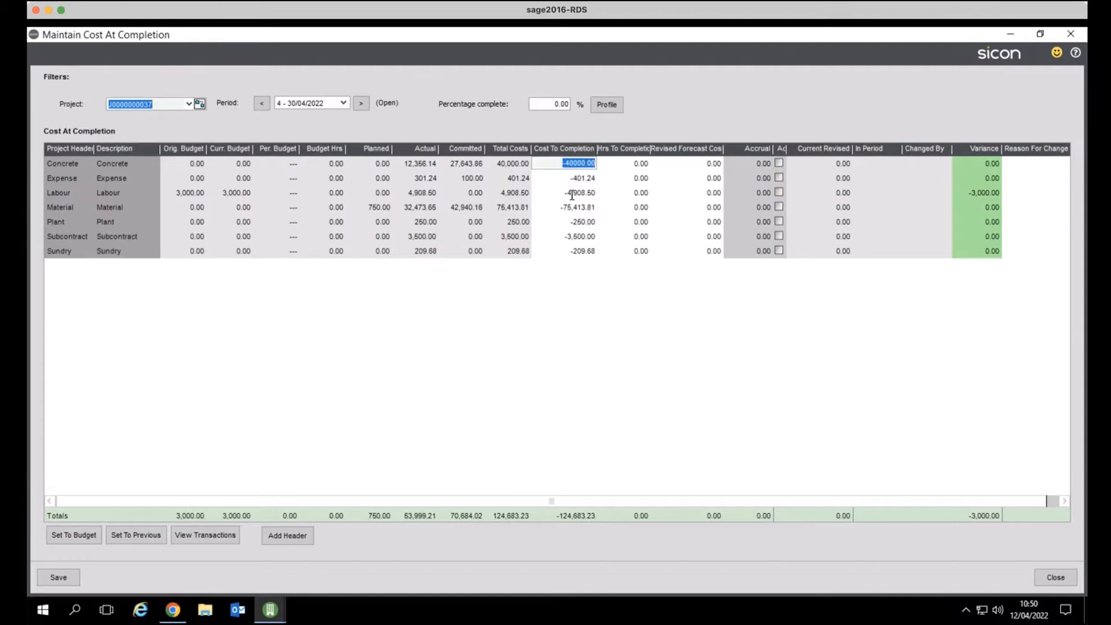
click(572, 196)
text(0)
key(Tab)
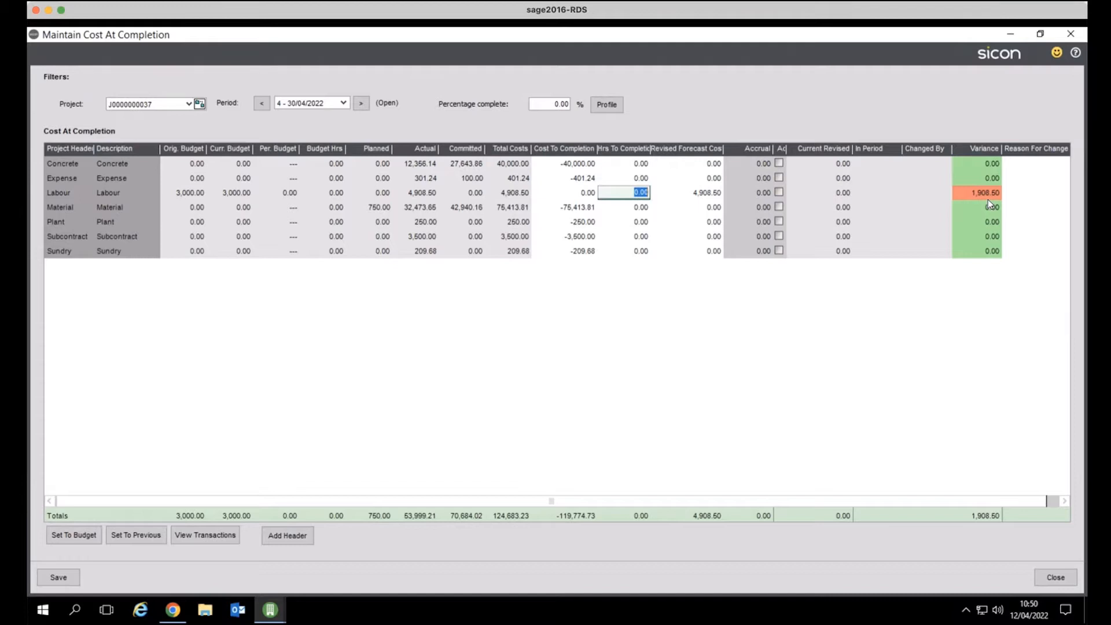
Set the Labour header's cost to completion to 500 and open its reason for change for entry.
click(573, 197)
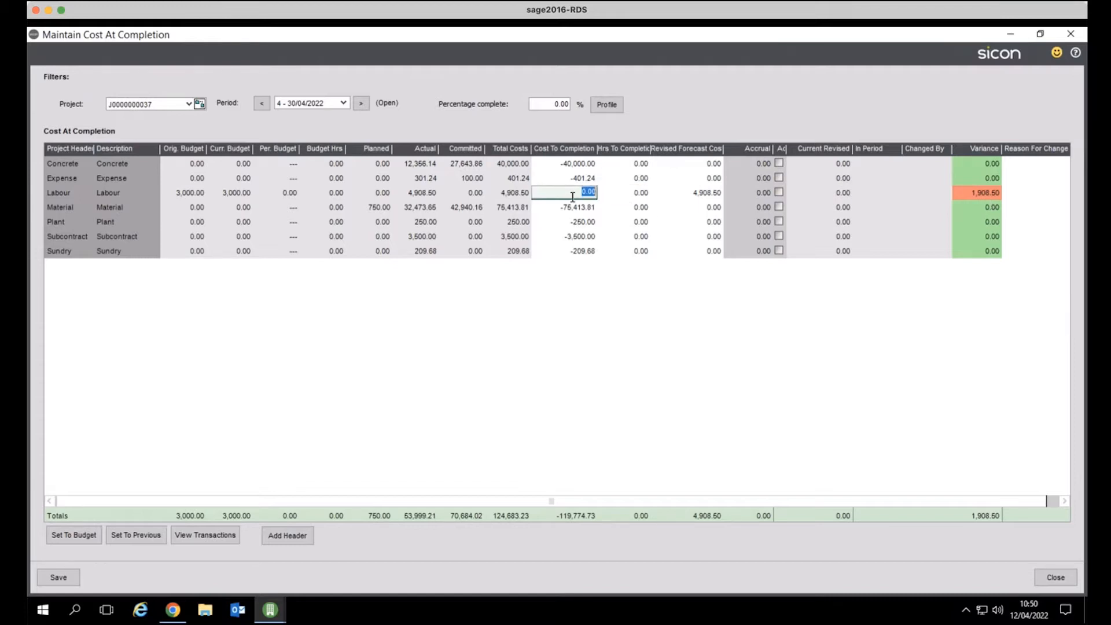
text(500)
key(Tab)
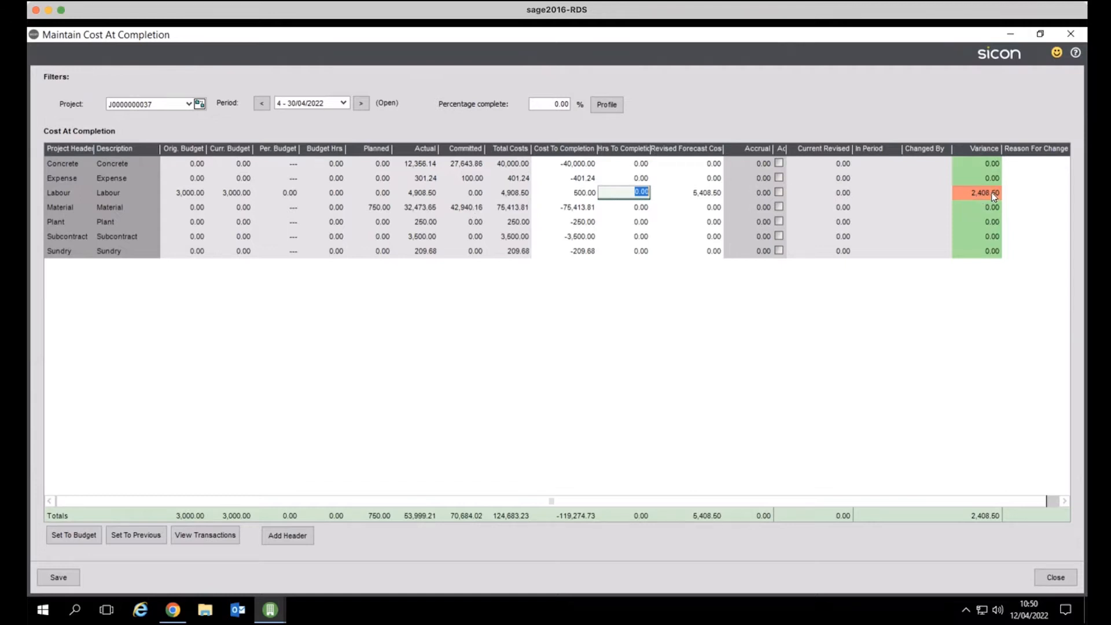
click(1020, 194)
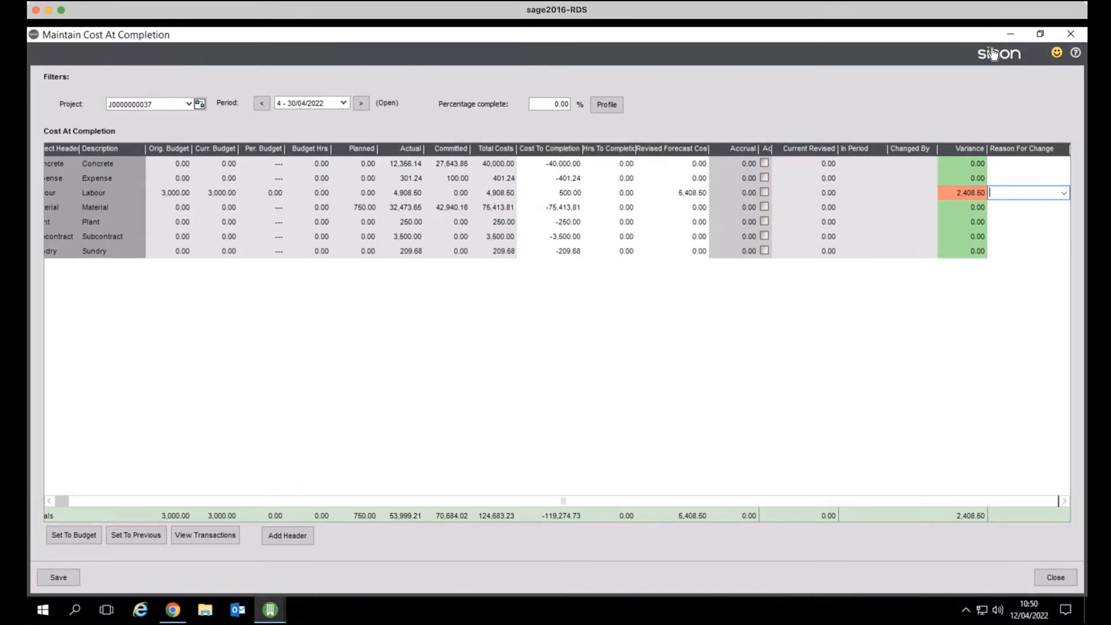
Shrink the Maintain Cost At Completion window and move it aside to examine the project summary behind it.
click(1040, 34)
drag(770, 148, 769, 393)
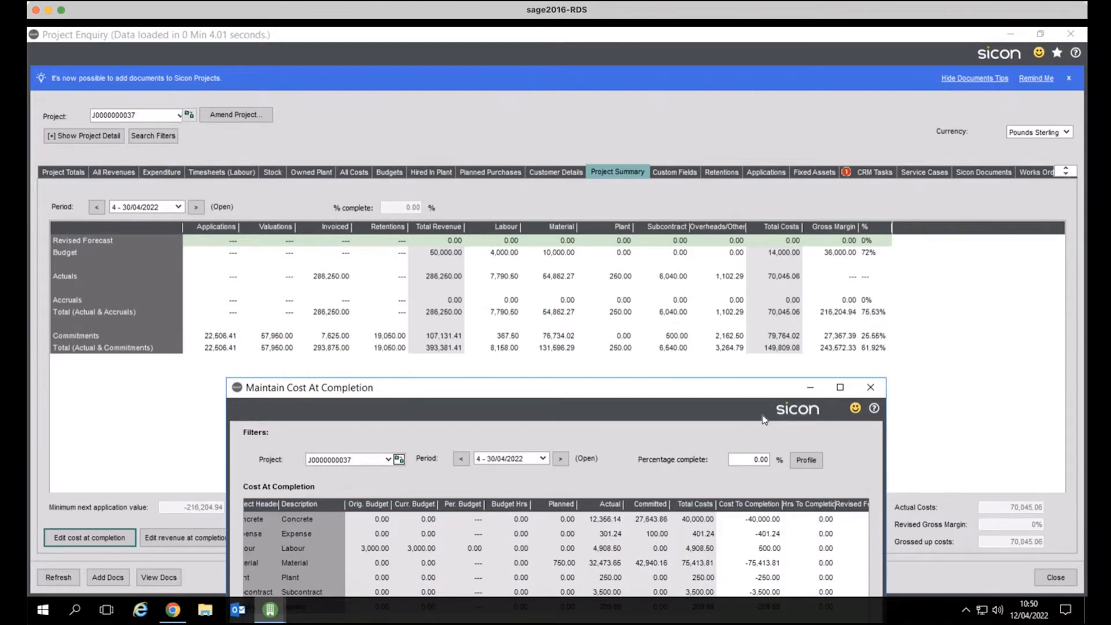
drag(735, 388, 727, 191)
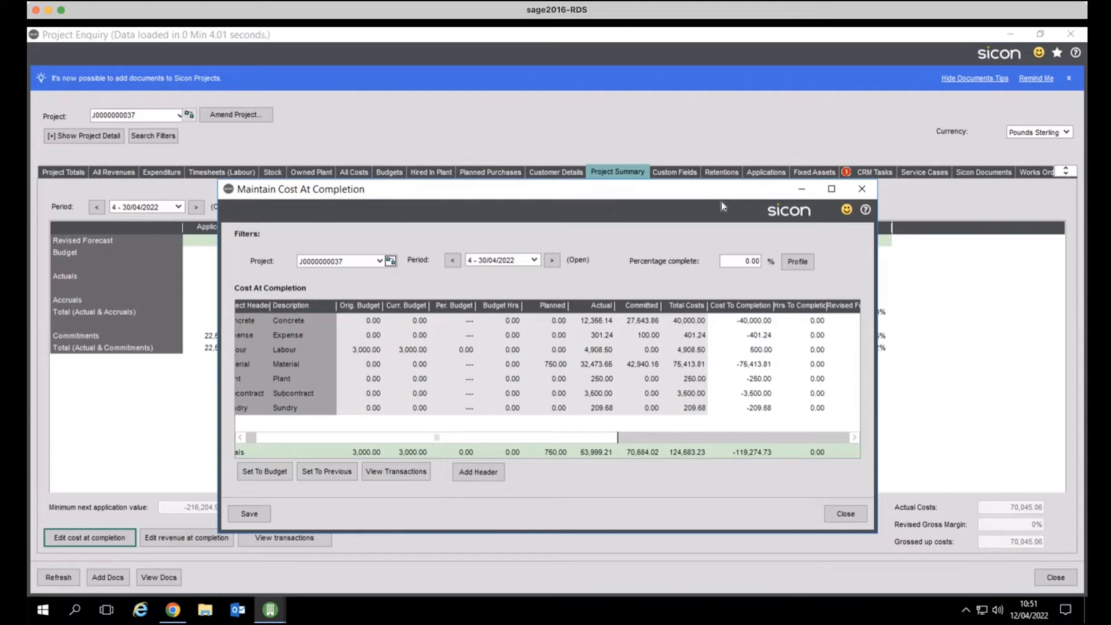
Enlarge the cost at completion window again and set the Labour header's revised forecast cost to 10,000.
click(831, 189)
click(693, 193)
text(10,000)
key(Tab)
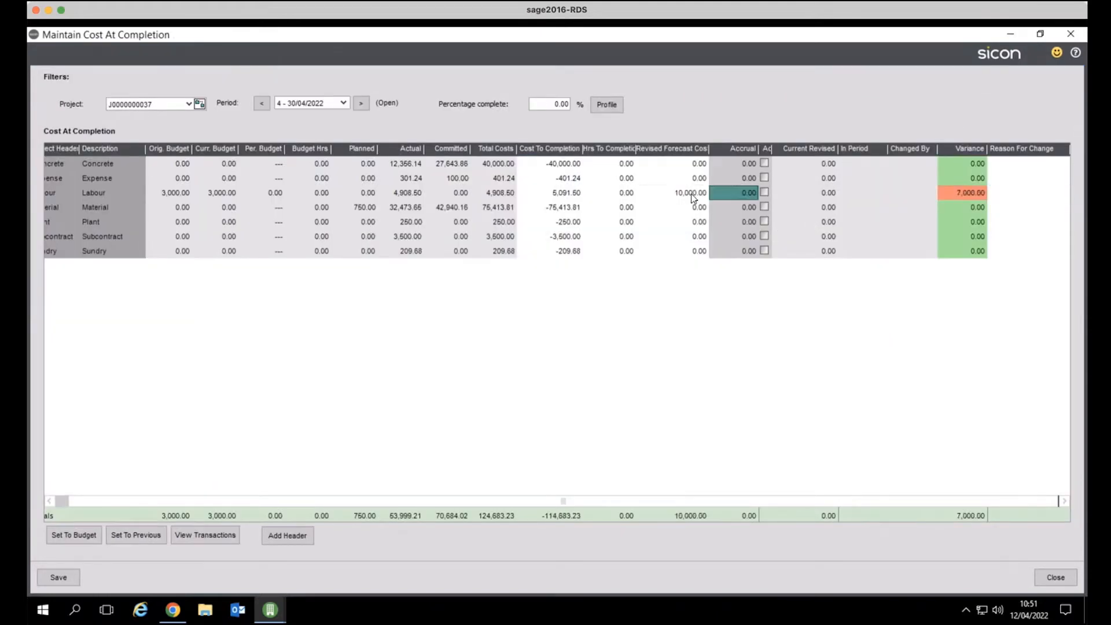
Set the percentage complete to 50% and close the cost at completion window without saving the changes.
click(554, 104)
text(5)
key(Tab)
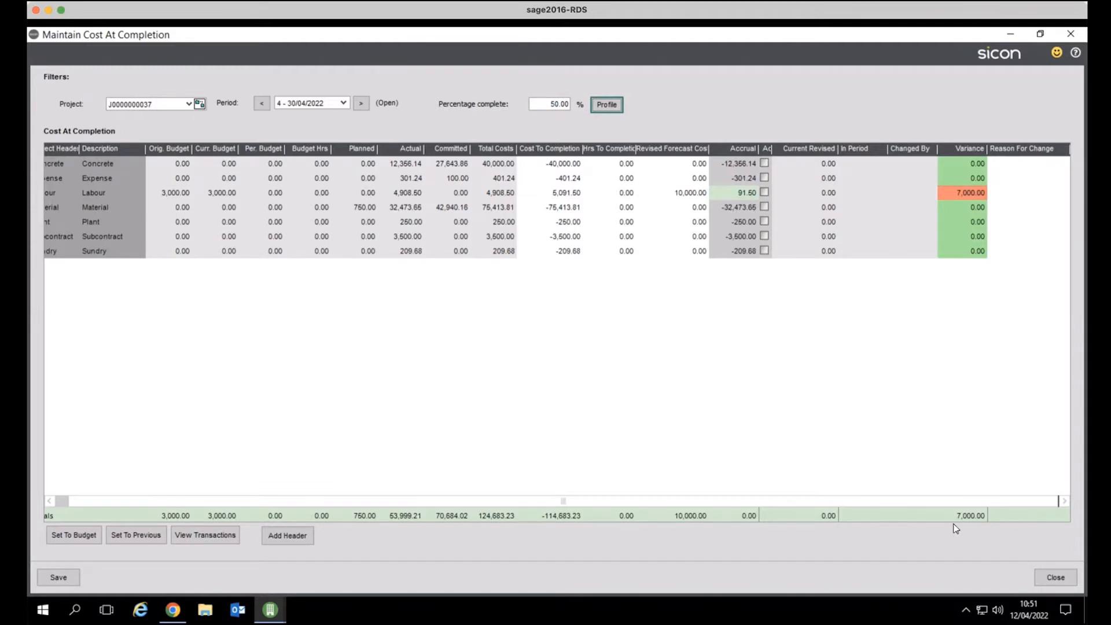
click(1041, 578)
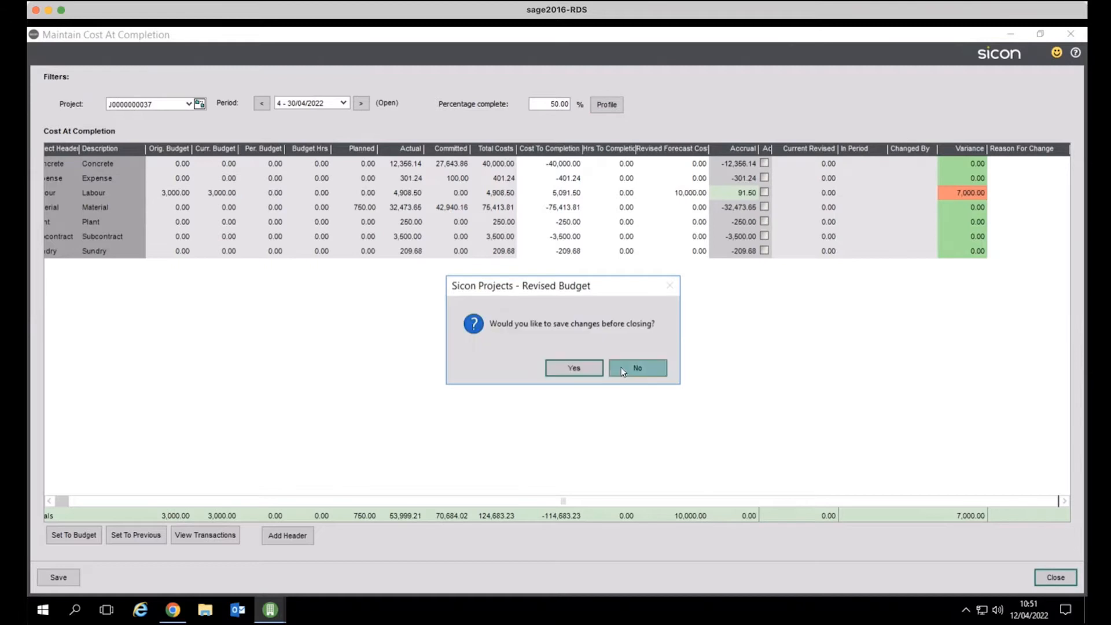
click(656, 368)
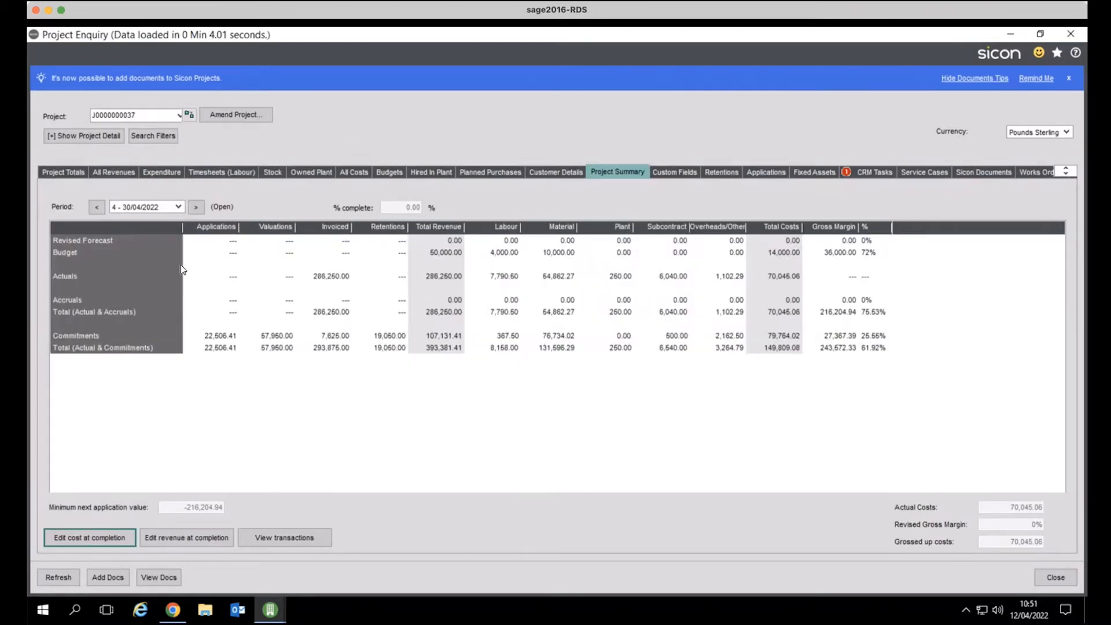
View the project summary for the periods ending 31/03/2022 and 28/02/2022, and close the project enquiry.
click(99, 210)
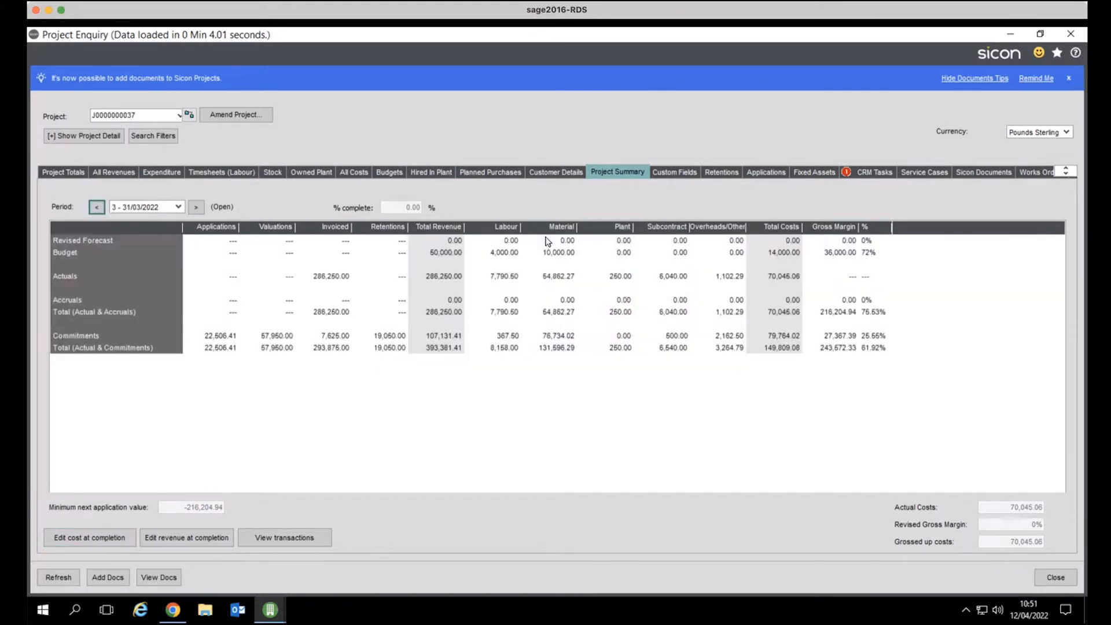
click(100, 209)
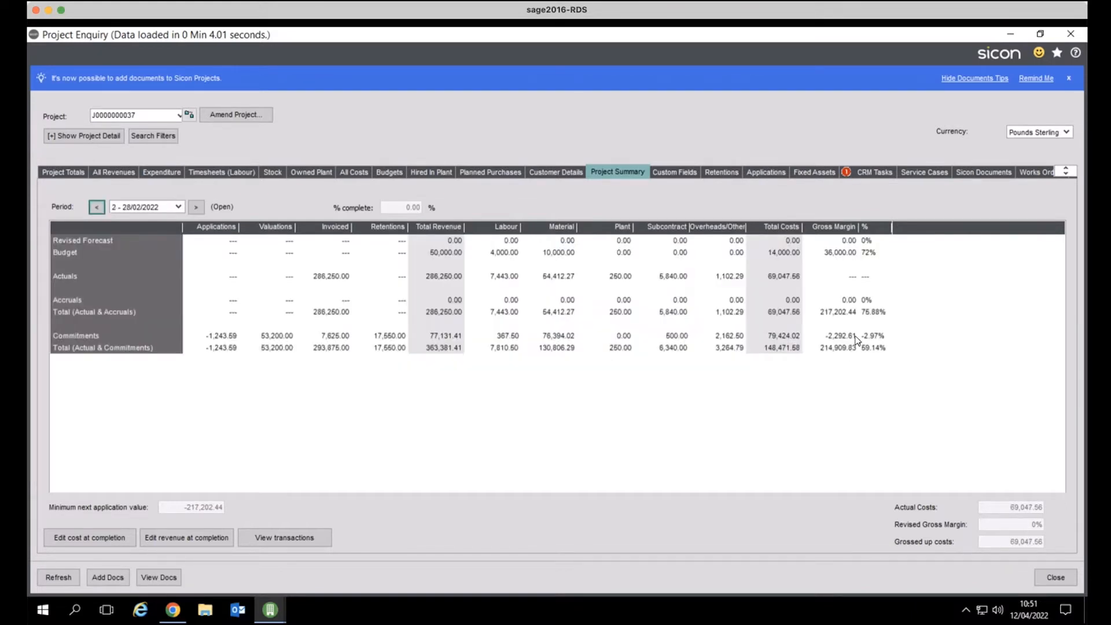
click(1046, 585)
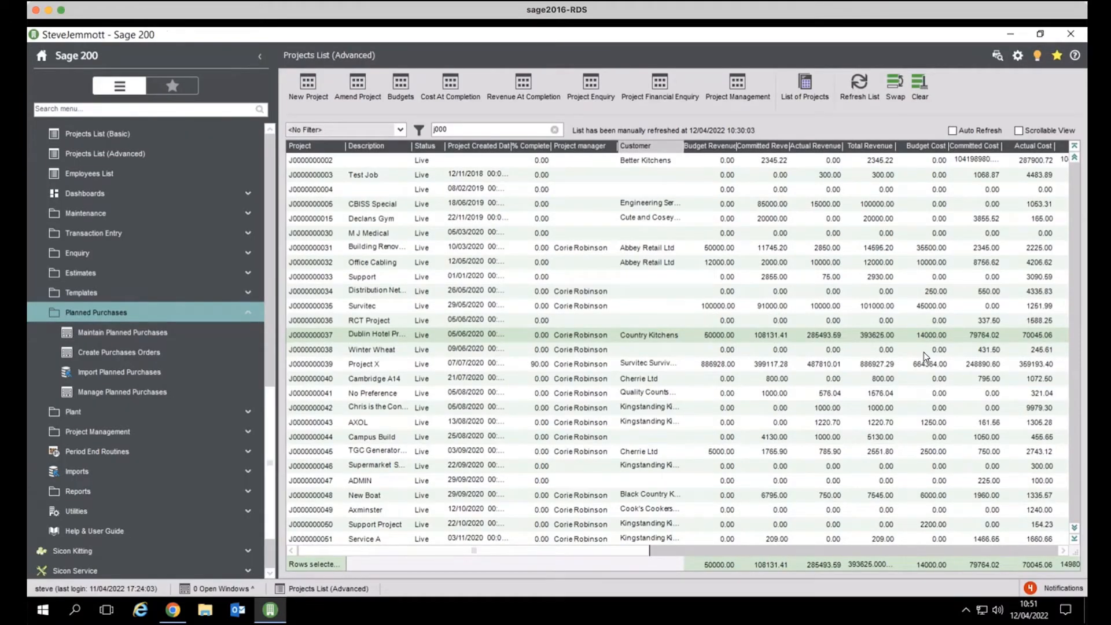
Open the Cost At Completion Accrual routine, view the accrual lines for the period ending 31/03/2022, and close it without posting.
click(119, 315)
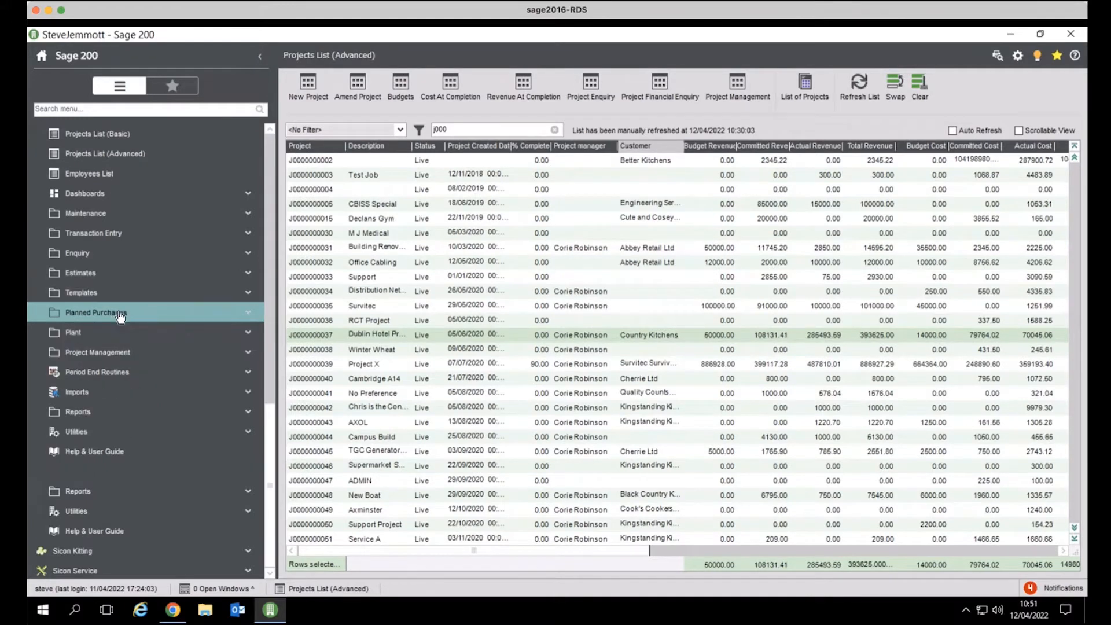
click(95, 372)
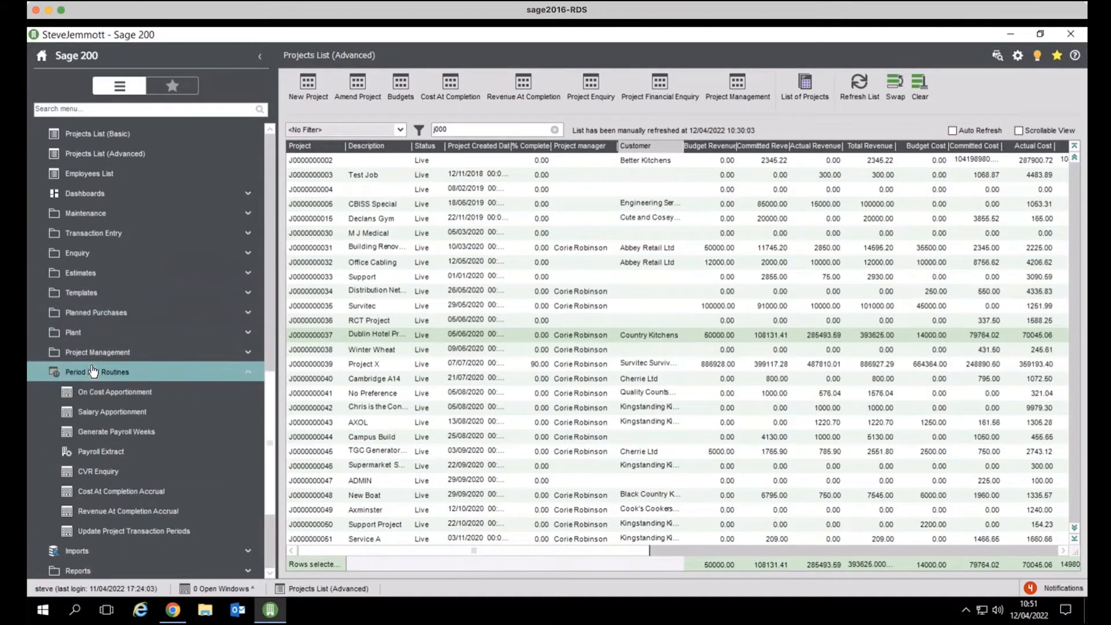
click(108, 492)
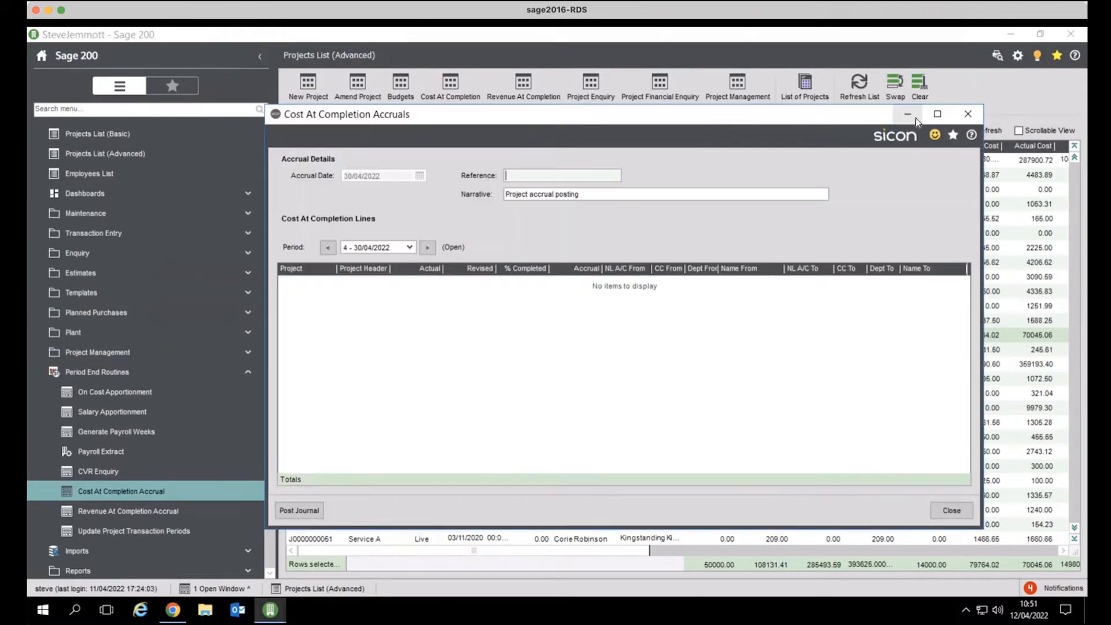
click(916, 117)
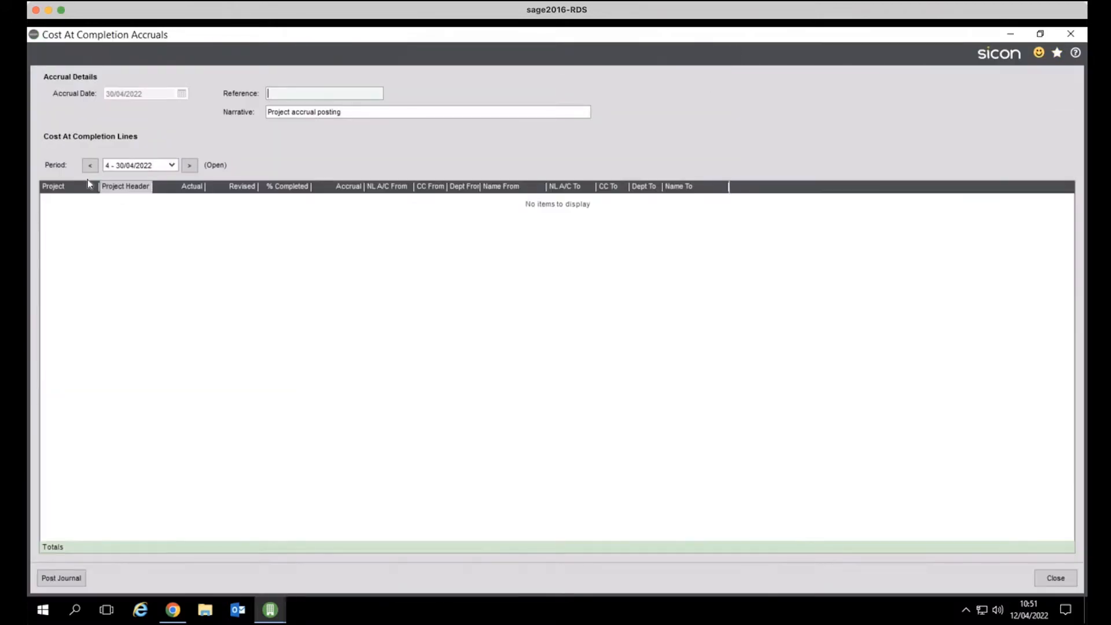
click(91, 166)
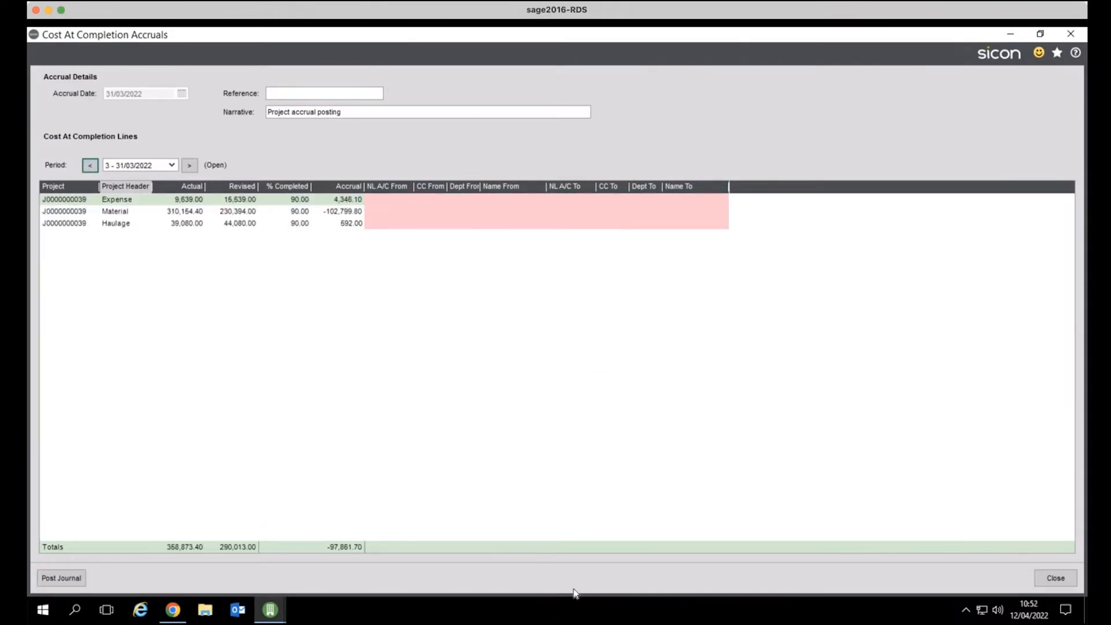
click(1068, 578)
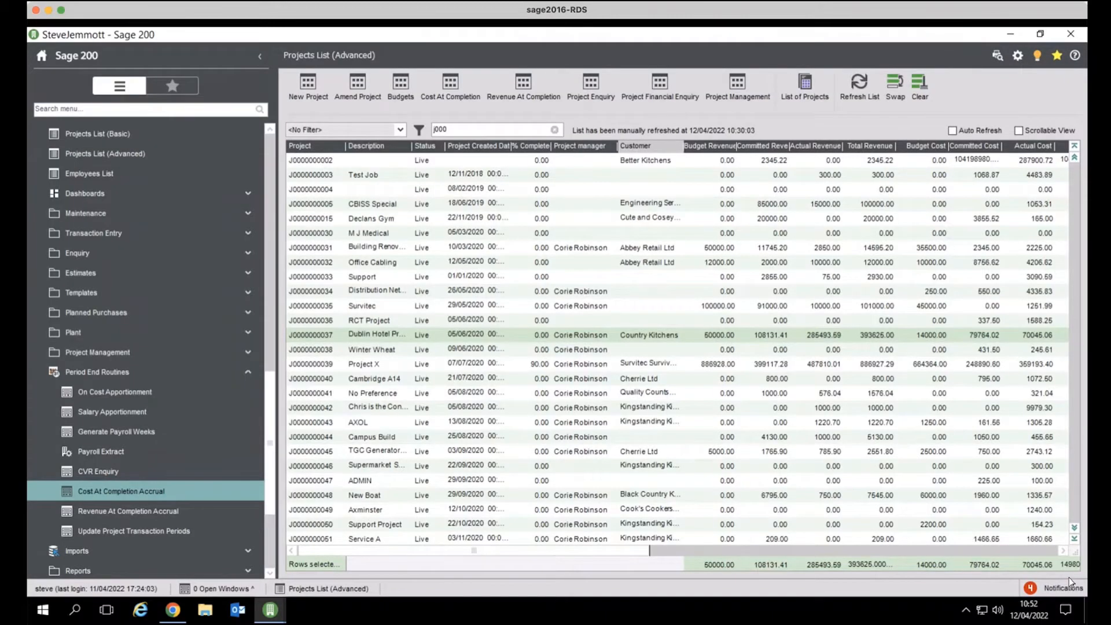
Open the CVR Enquiry, refresh its data, and display the period 4 projects for the first listed project manager.
click(97, 471)
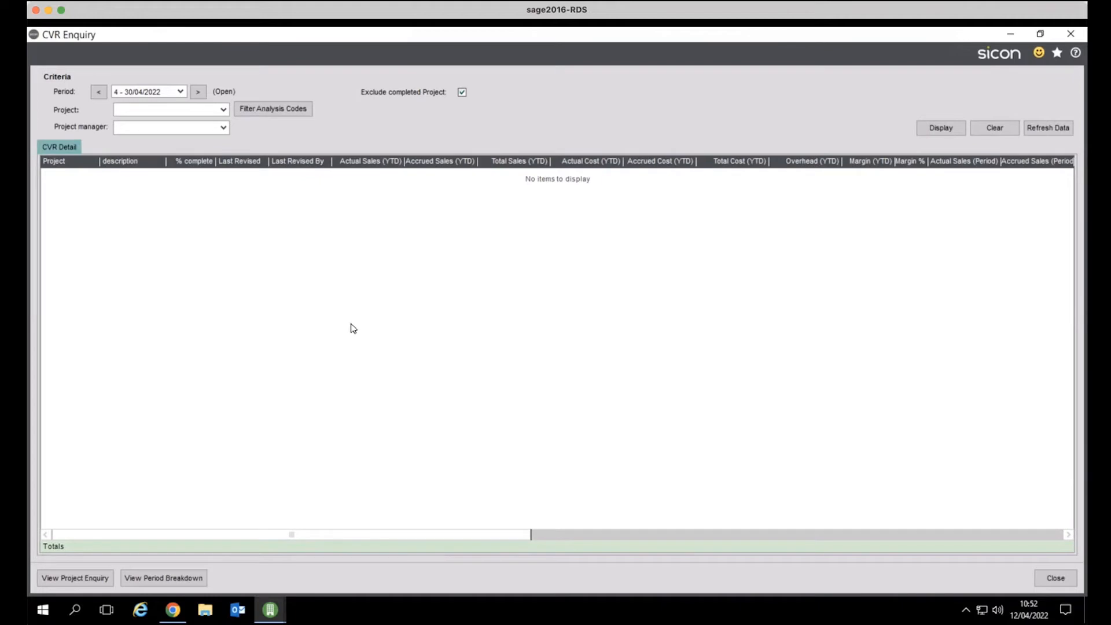
click(1046, 134)
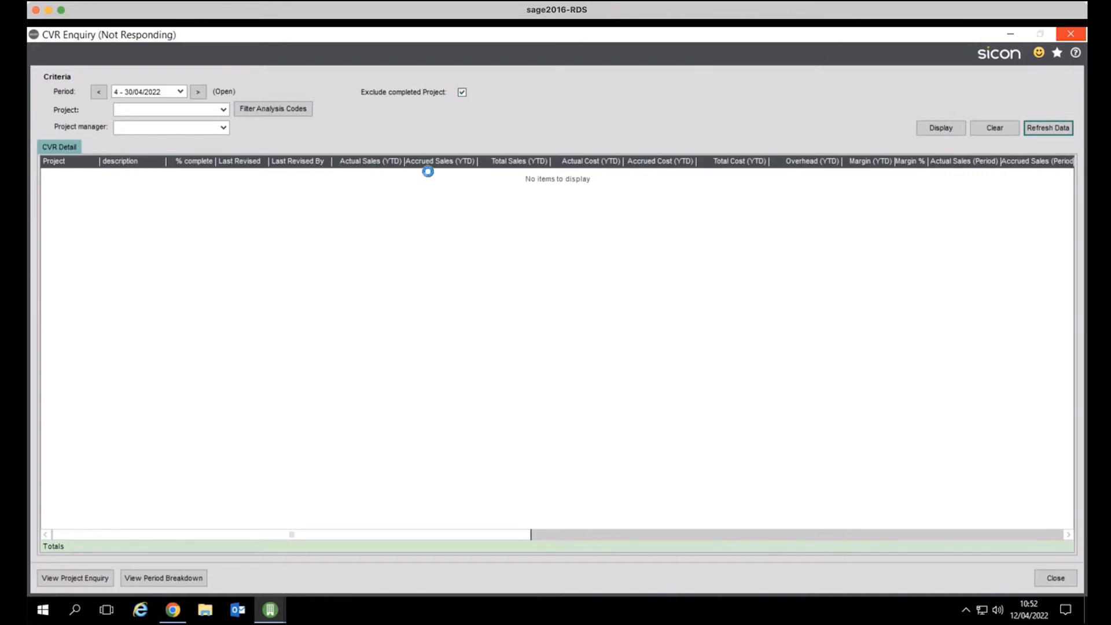
click(229, 130)
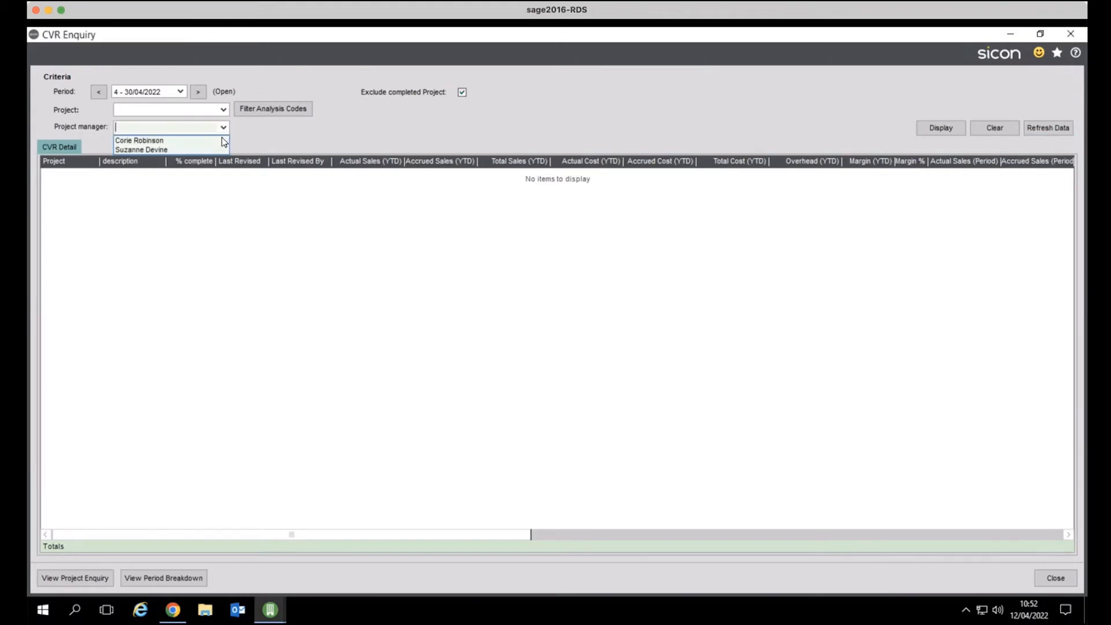
click(191, 139)
click(935, 129)
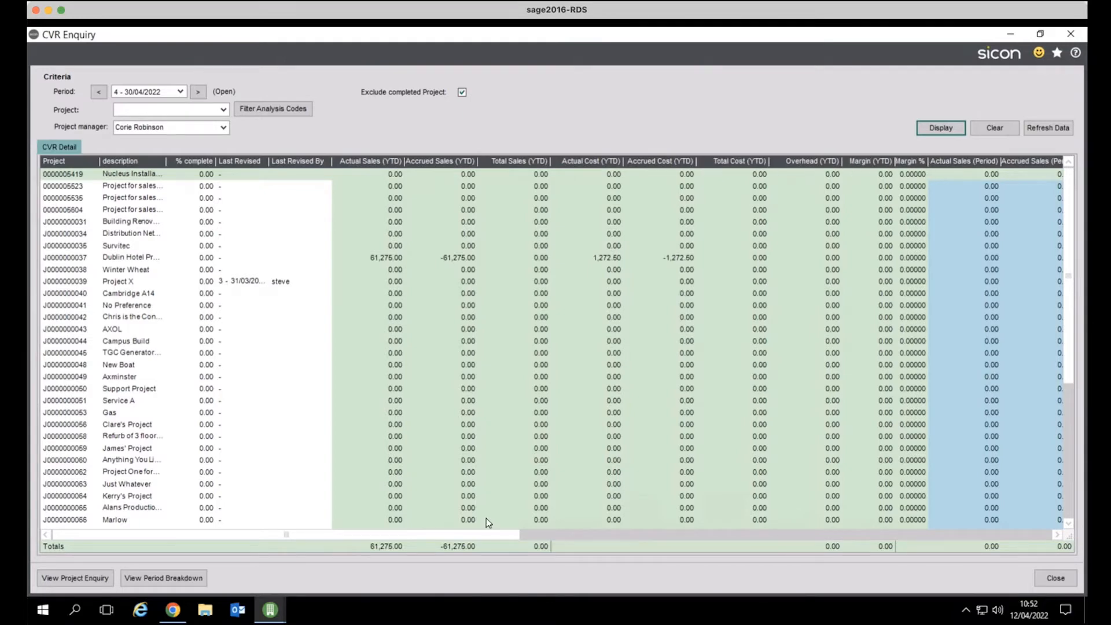
Review the period and overall sales and cost columns in the CVR Enquiry, check the Excel export options, and close the enquiry.
drag(489, 534, 1045, 527)
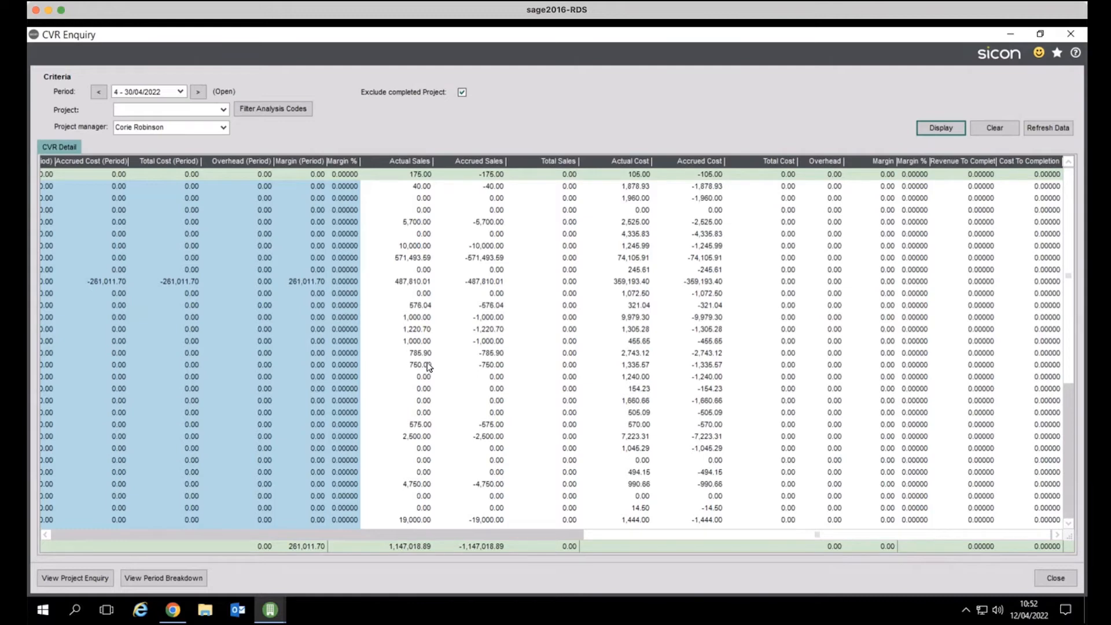
right_click(494, 334)
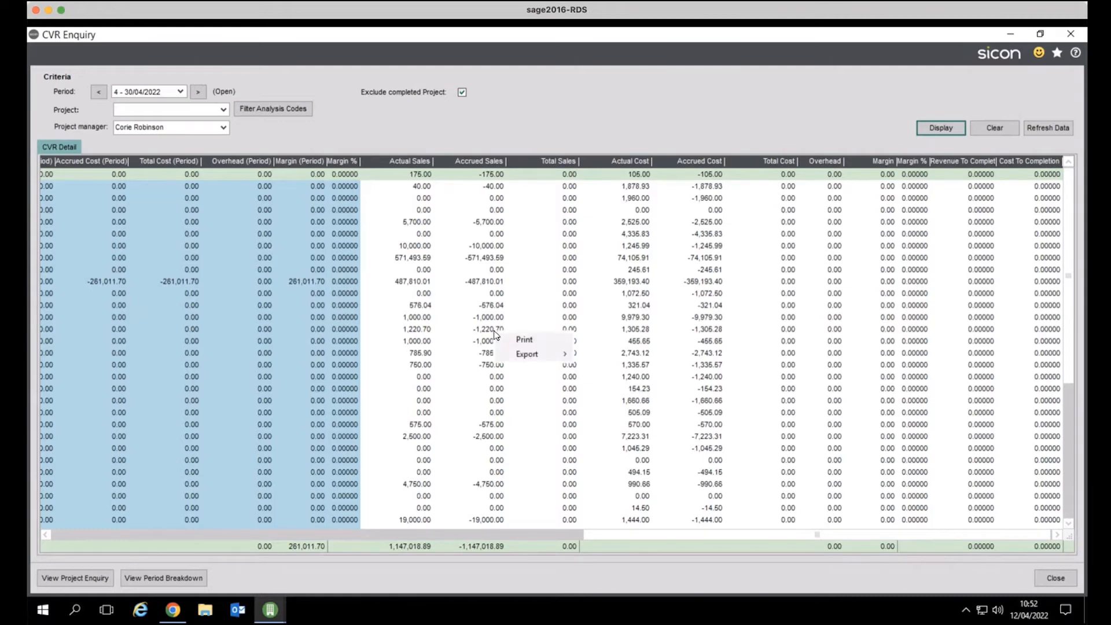
mouse_move(529, 361)
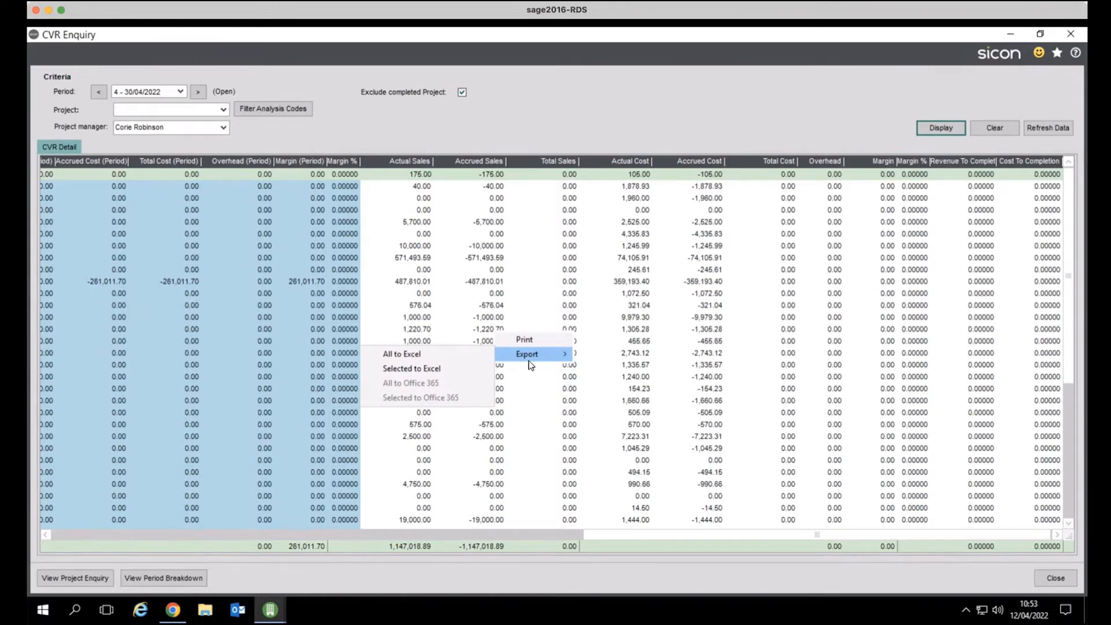
click(592, 151)
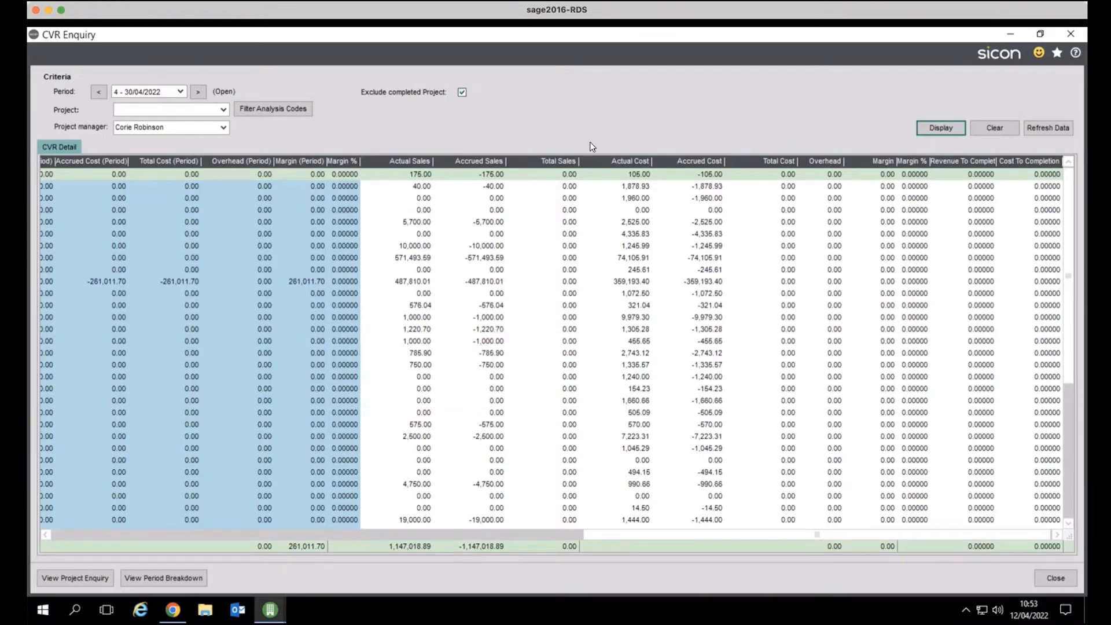
click(1053, 579)
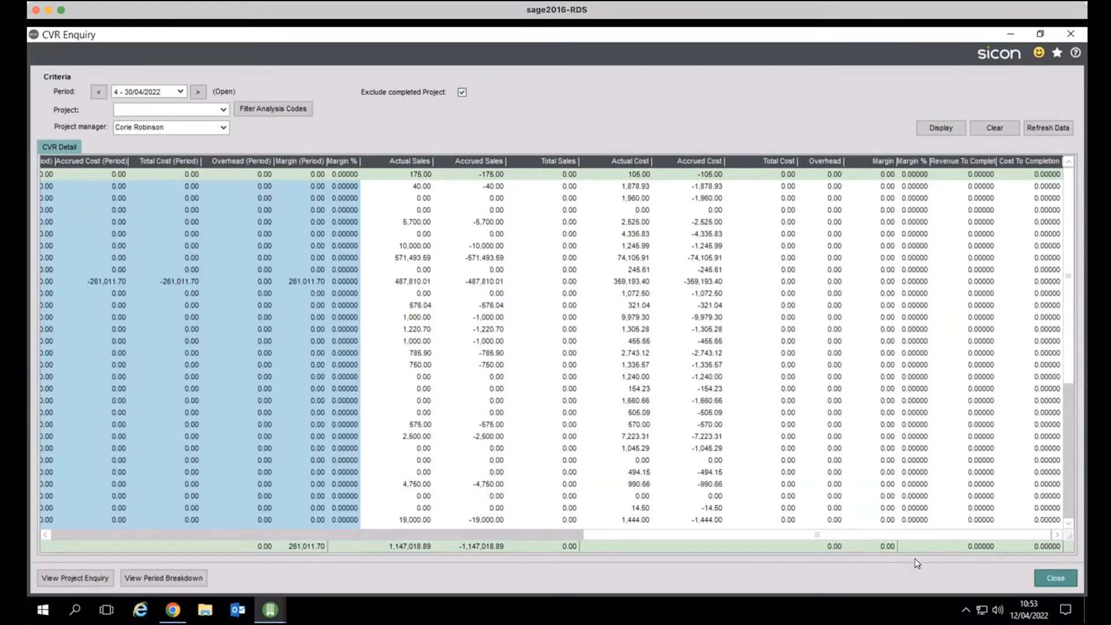
click(347, 339)
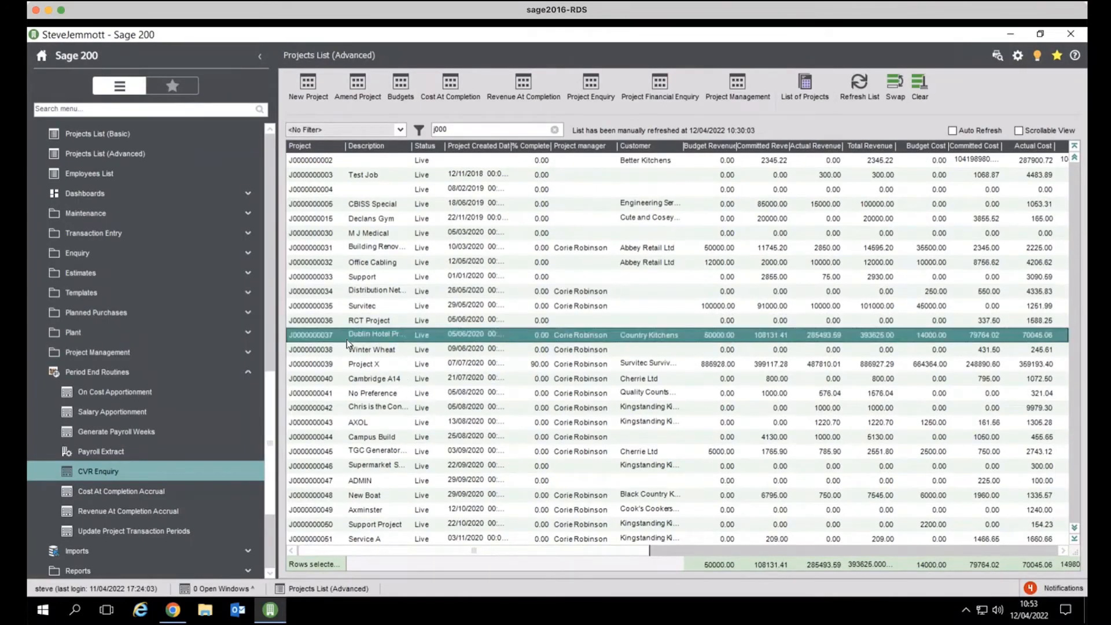
Open the Suppliers List in the Purchase Ledger.
drag(272, 444, 277, 199)
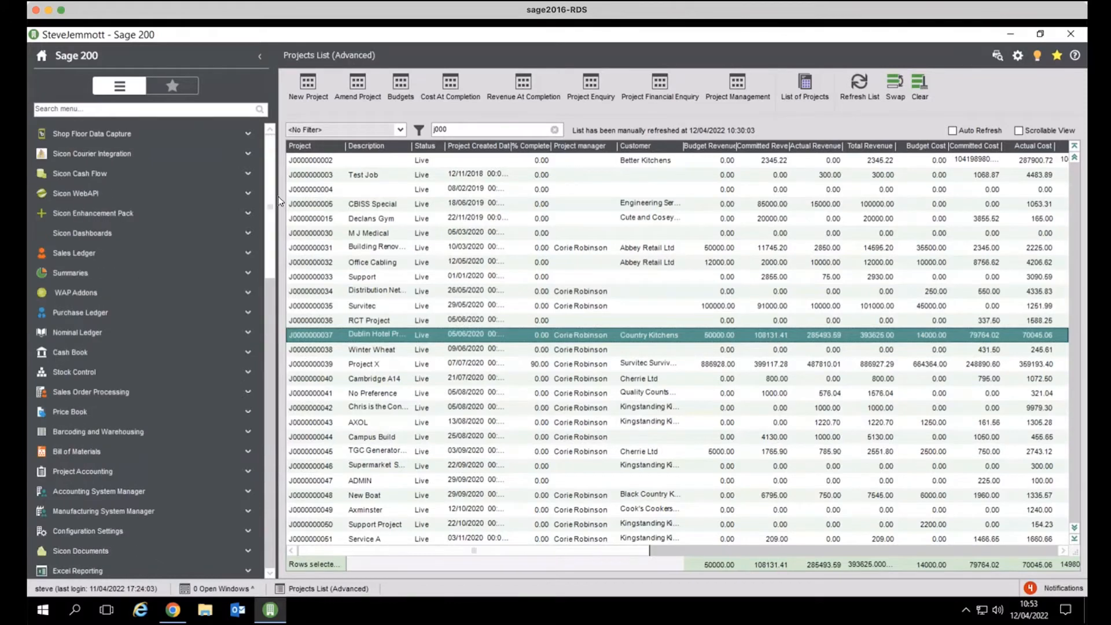
click(127, 313)
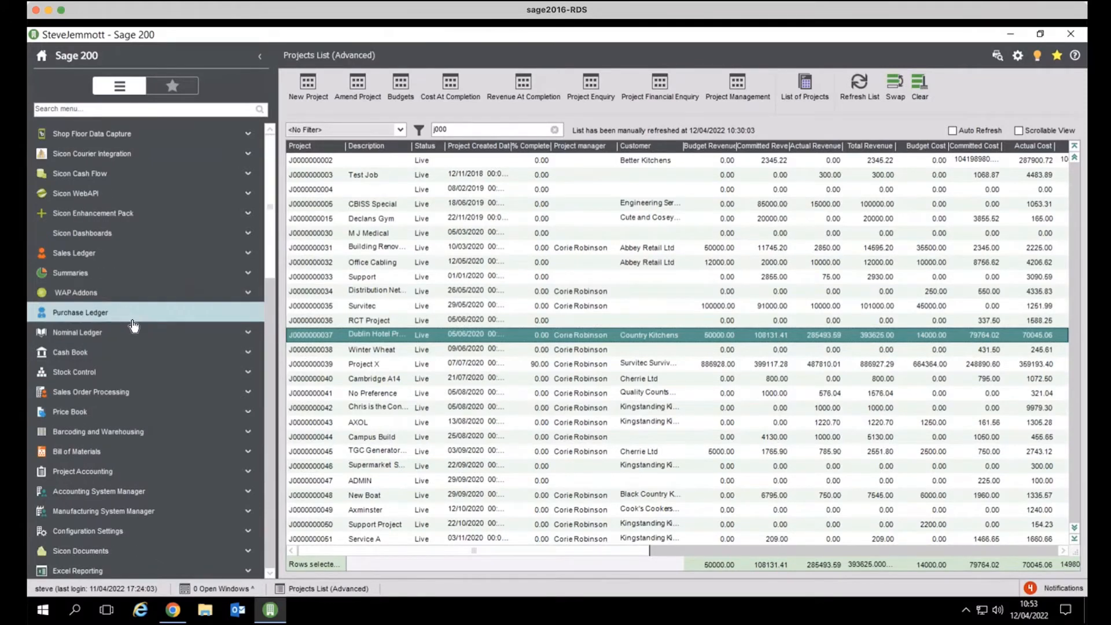
click(122, 352)
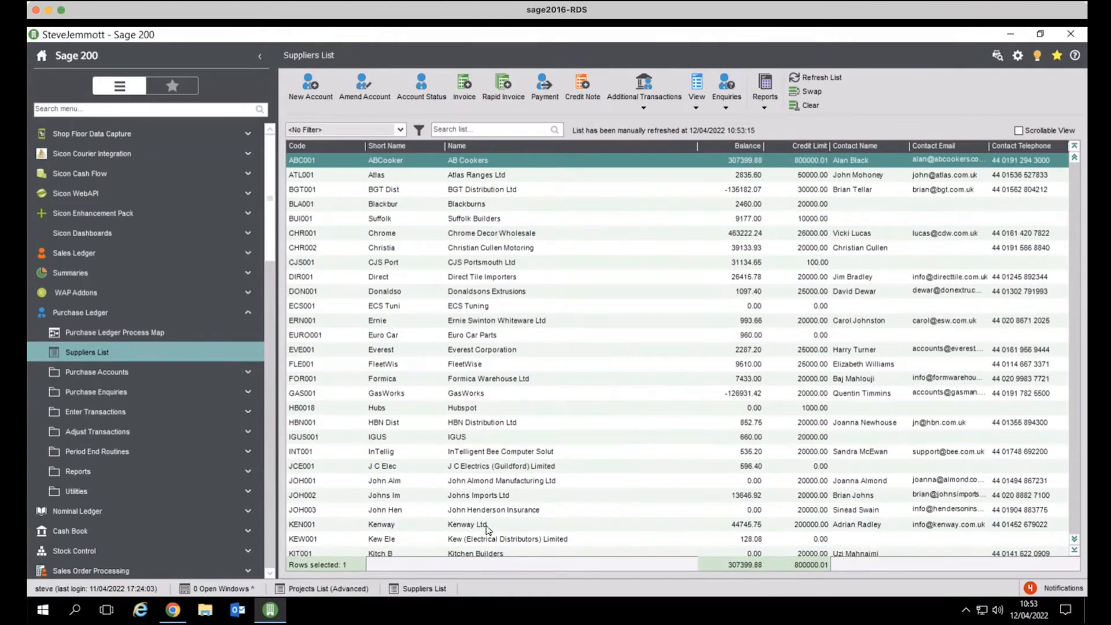
Start a purchase invoice for GasWorks, view its nominal and VAT analysis, and return to the Sicon project analysis.
click(486, 393)
click(465, 91)
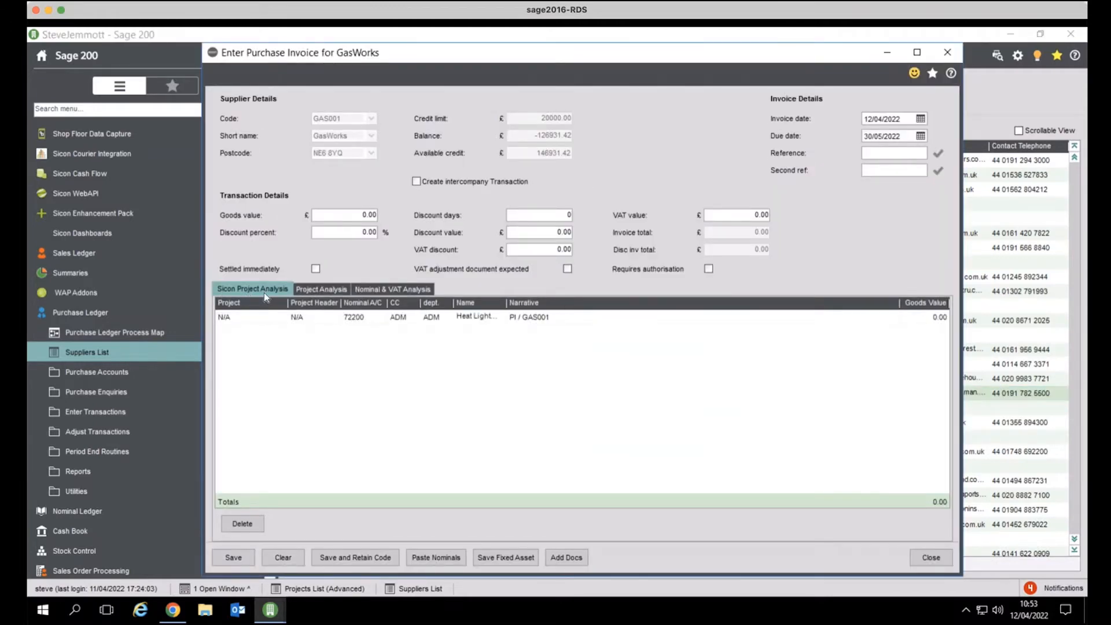
click(376, 289)
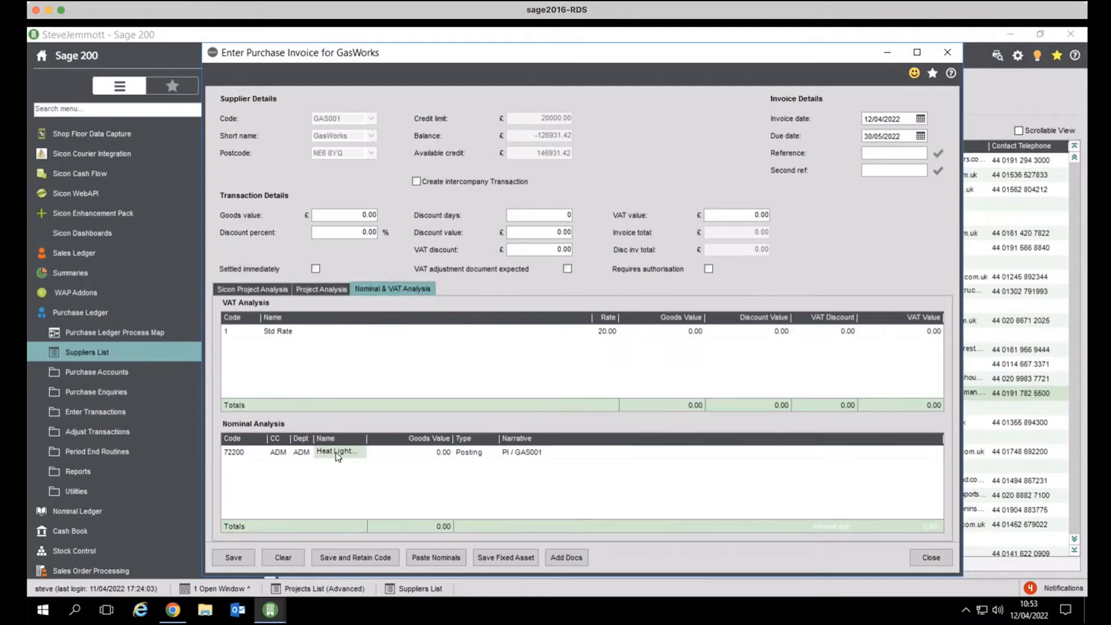
click(271, 291)
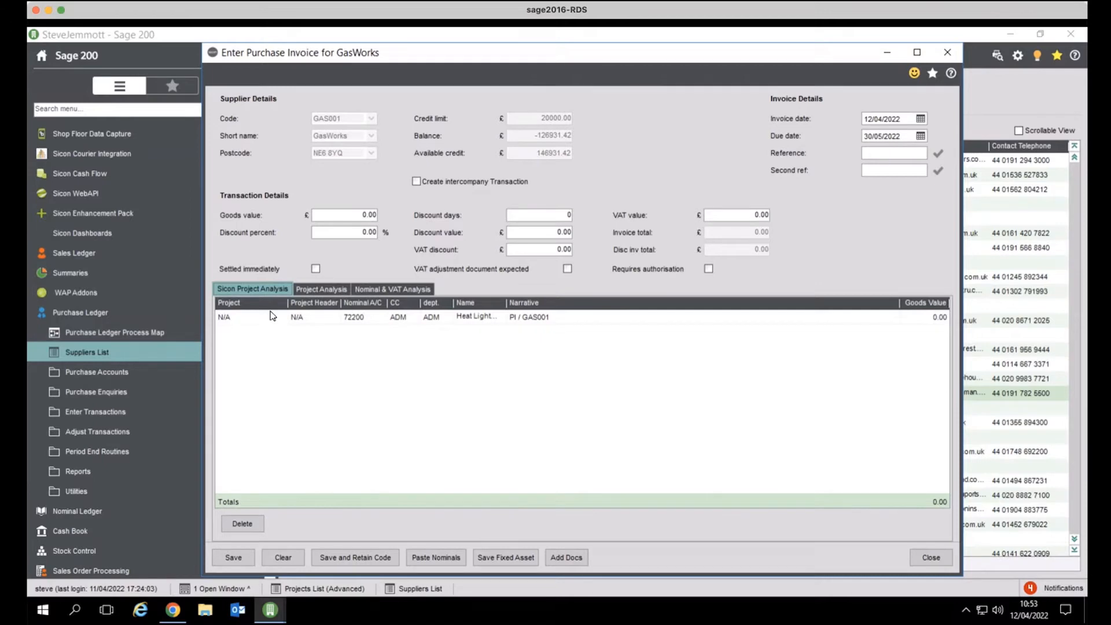
Enter the invoice reference SEJ234798 and a goods value of 140.00, leaving authorisation not required.
click(877, 157)
text(SEJ234798)
key(Tab)
click(351, 214)
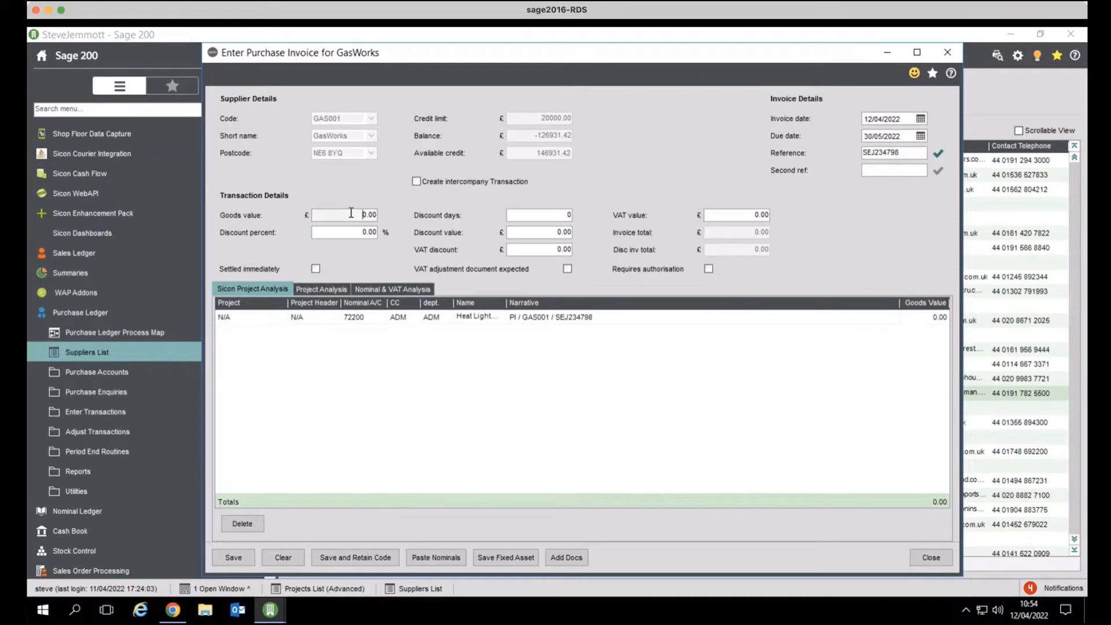
text(14)
key(Tab)
click(709, 269)
click(241, 322)
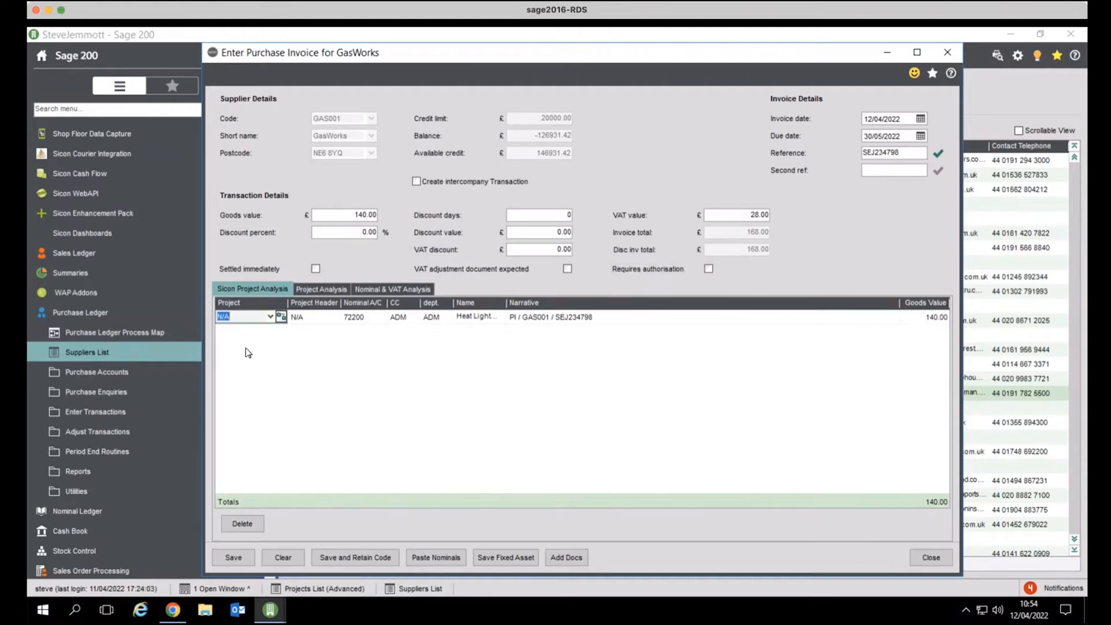
text(37)
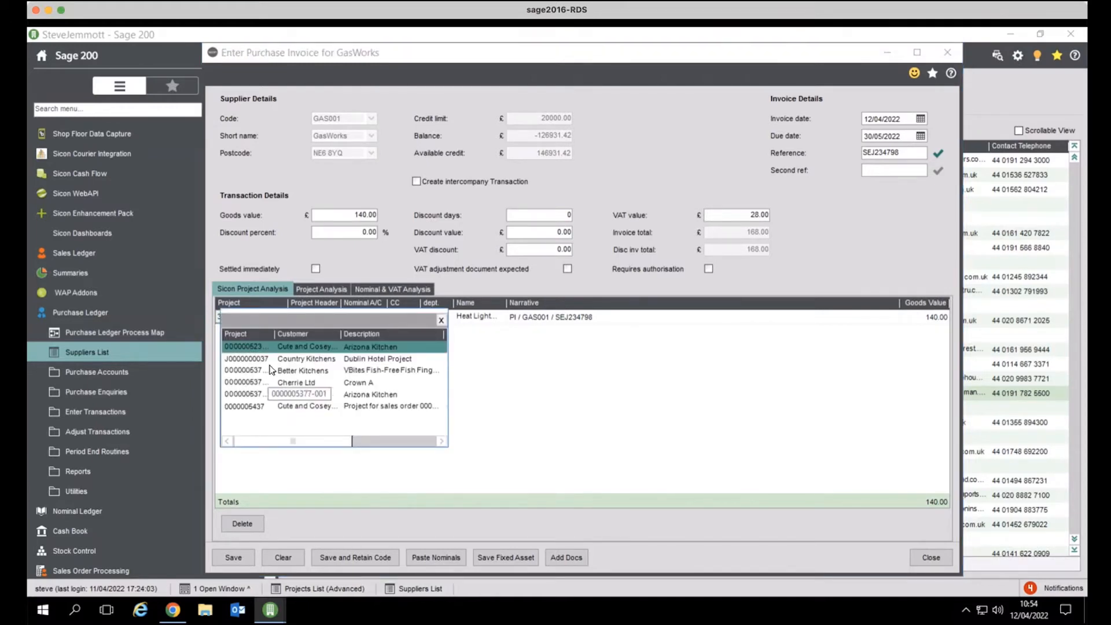
double_click(272, 359)
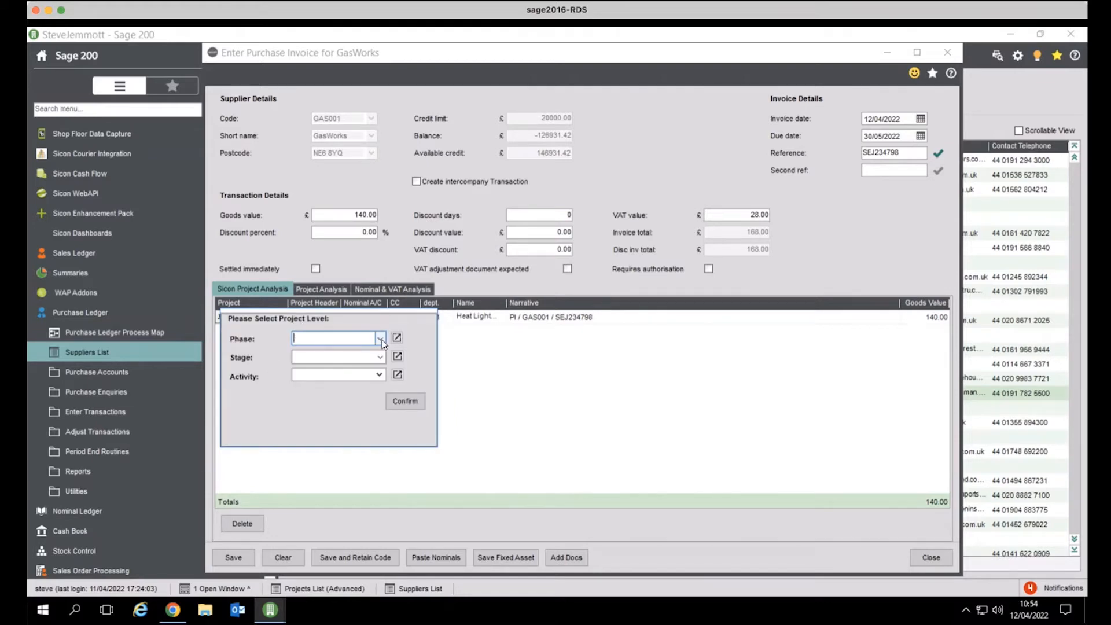
click(379, 375)
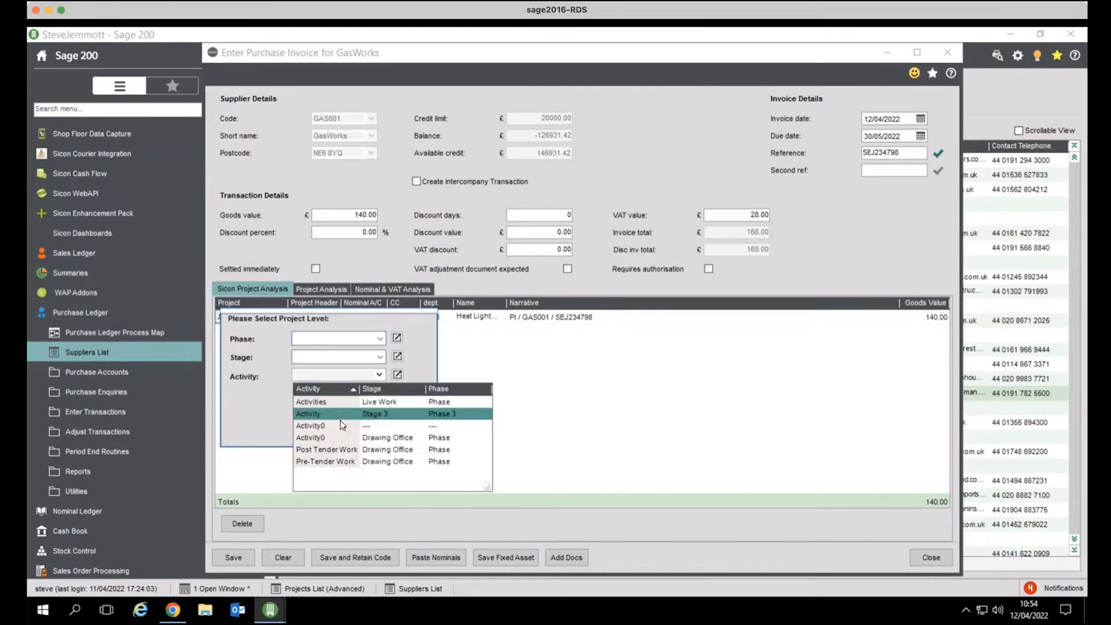
click(349, 462)
click(401, 402)
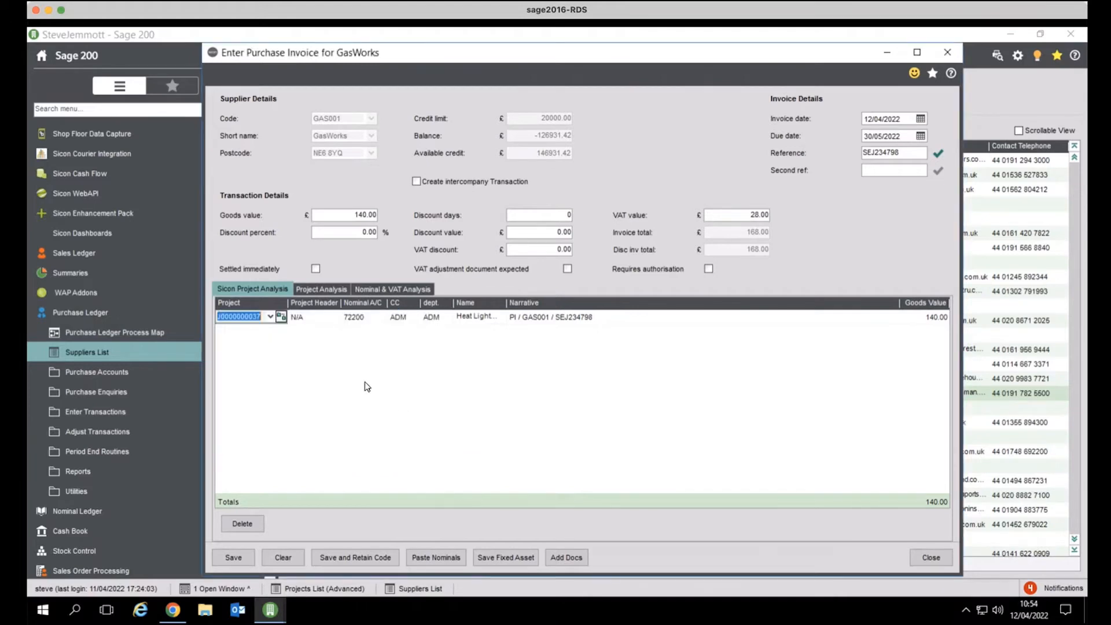
Set the first analysis line's project header to Material.
click(335, 320)
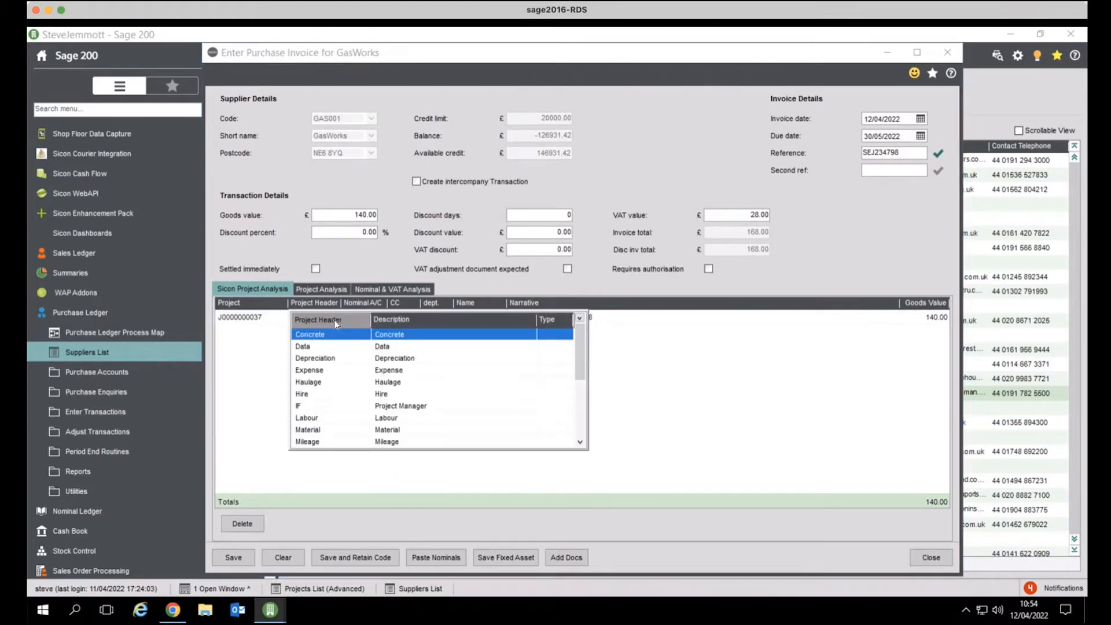
click(411, 334)
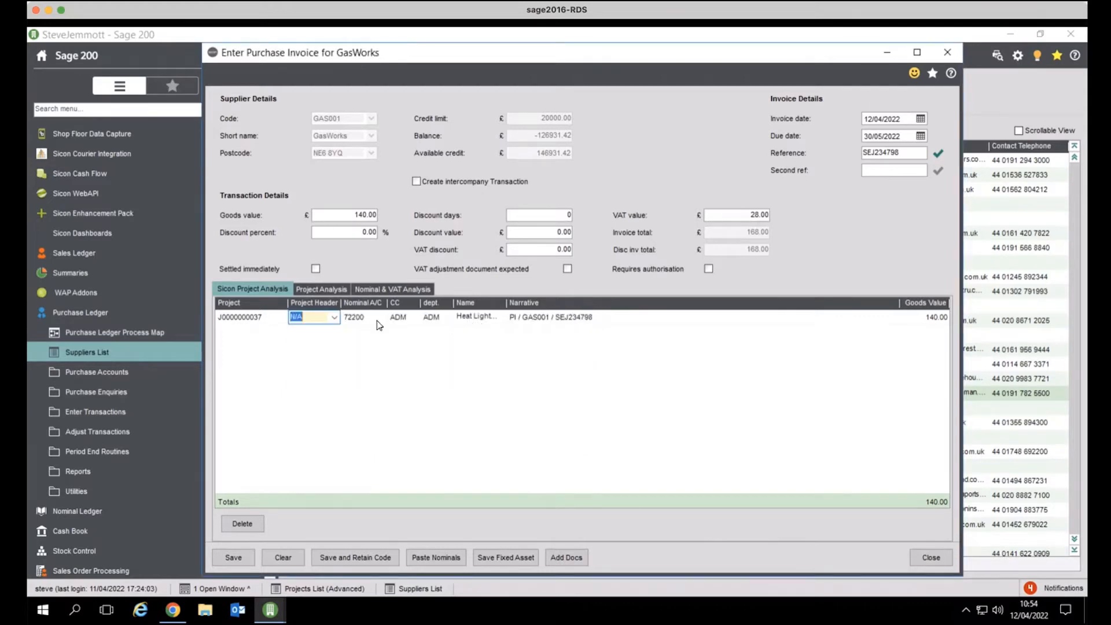
click(334, 317)
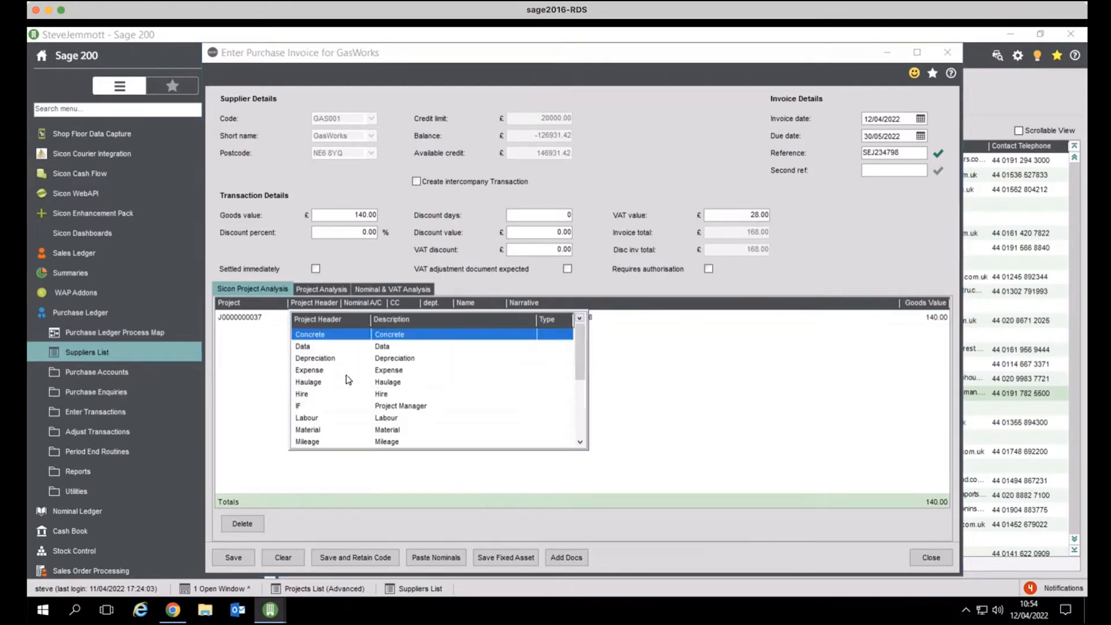
click(340, 431)
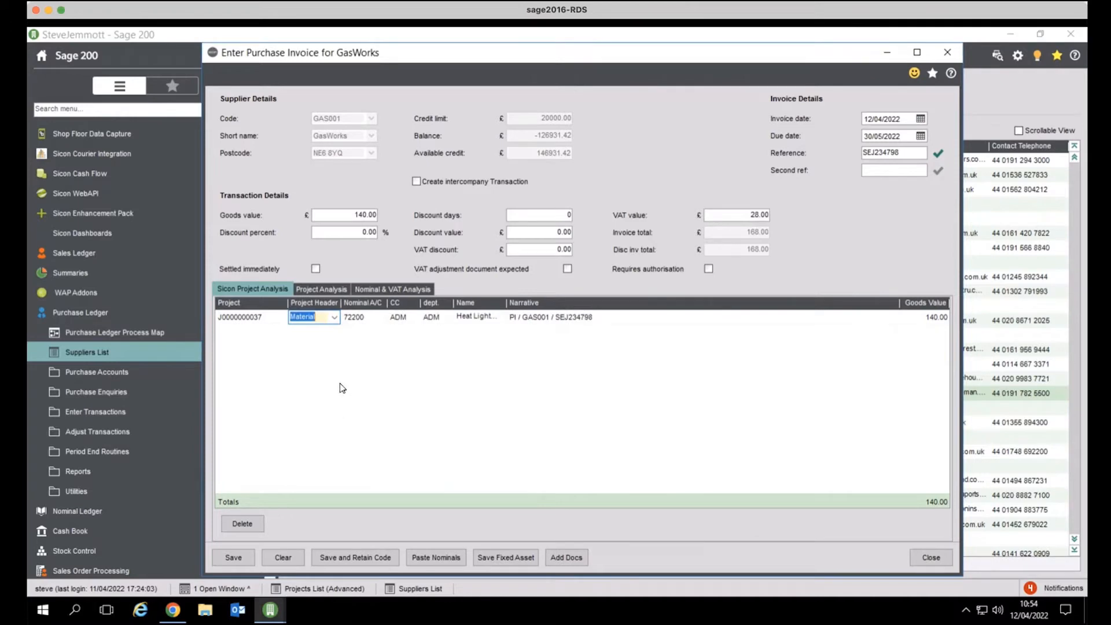
key(Tab)
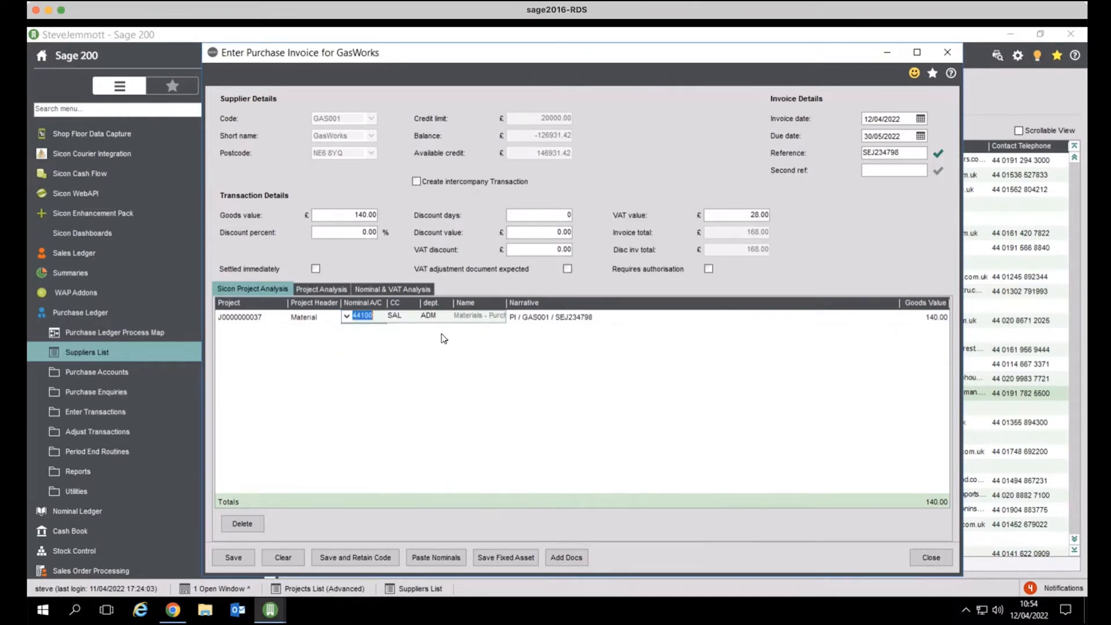
click(240, 331)
text(J038)
key(Tab)
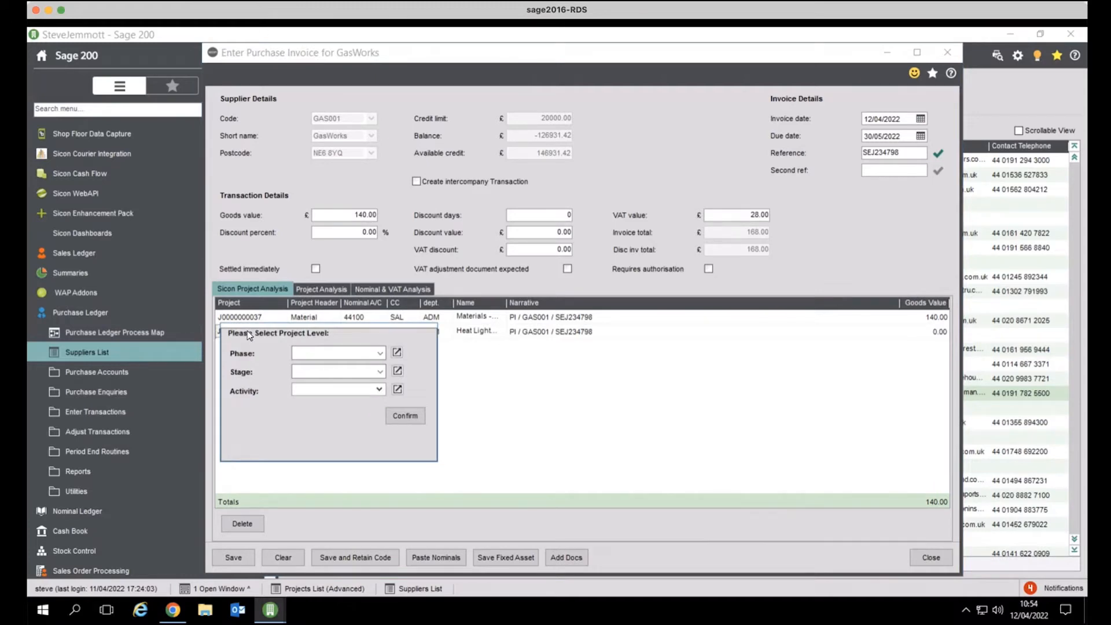
click(380, 389)
click(359, 470)
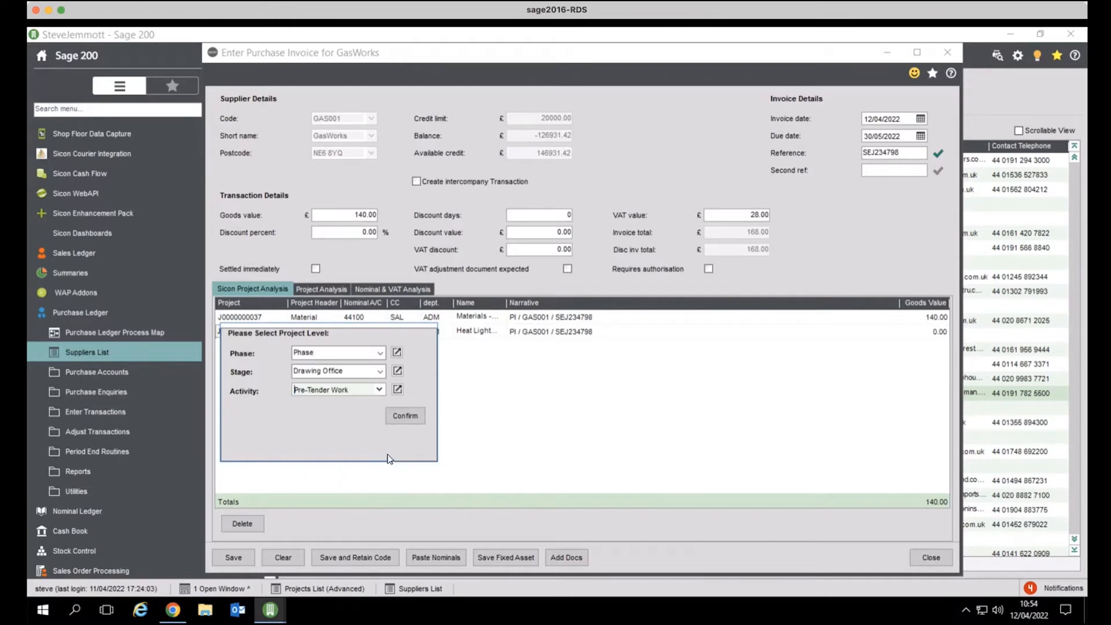
click(405, 416)
click(337, 331)
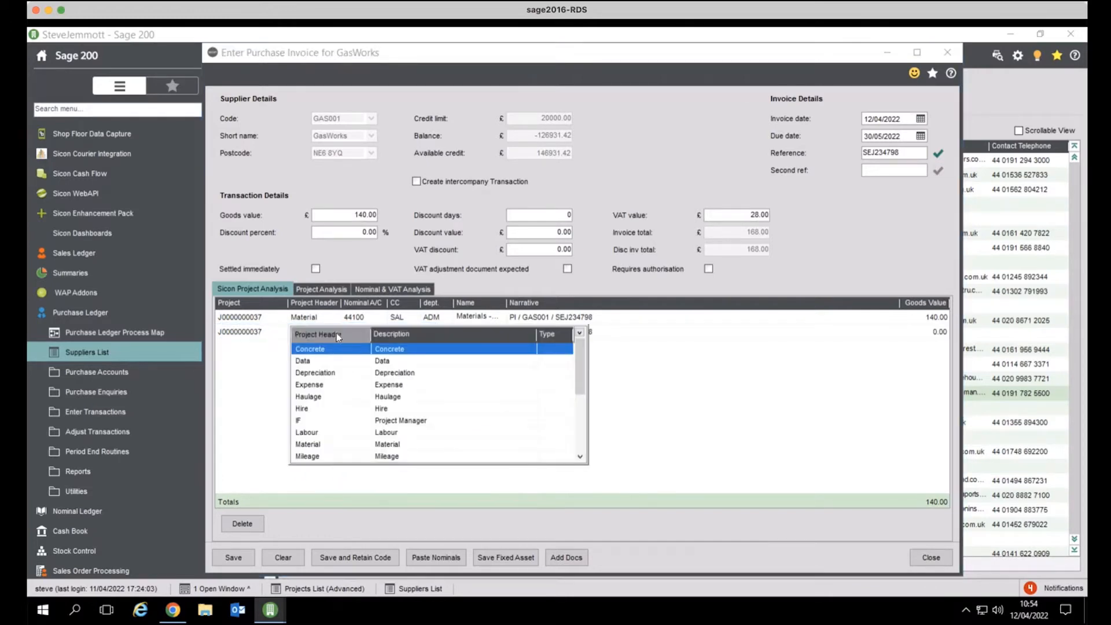
click(326, 386)
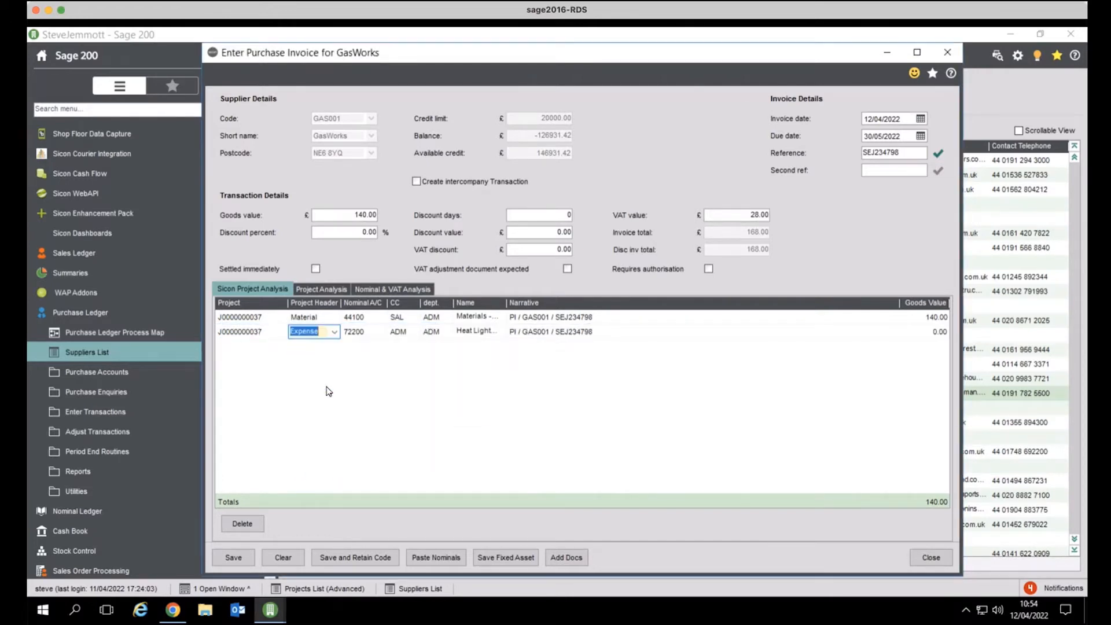
key(Tab)
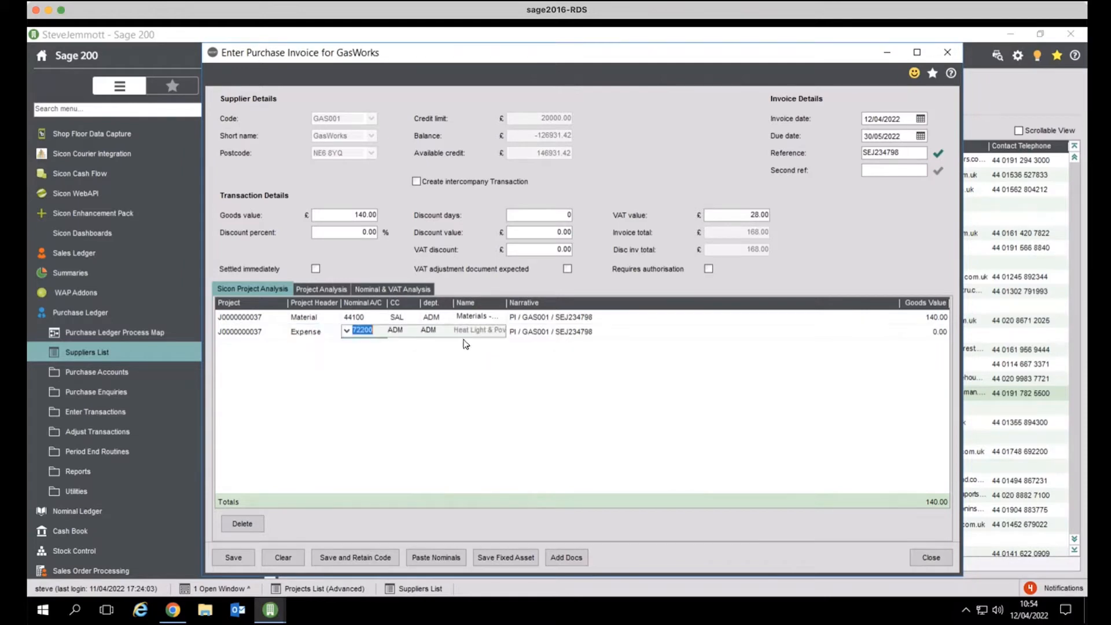
Set the goods values to 40.00 for the expense line and 100.00 for the material line, and save and close the invoice.
click(926, 332)
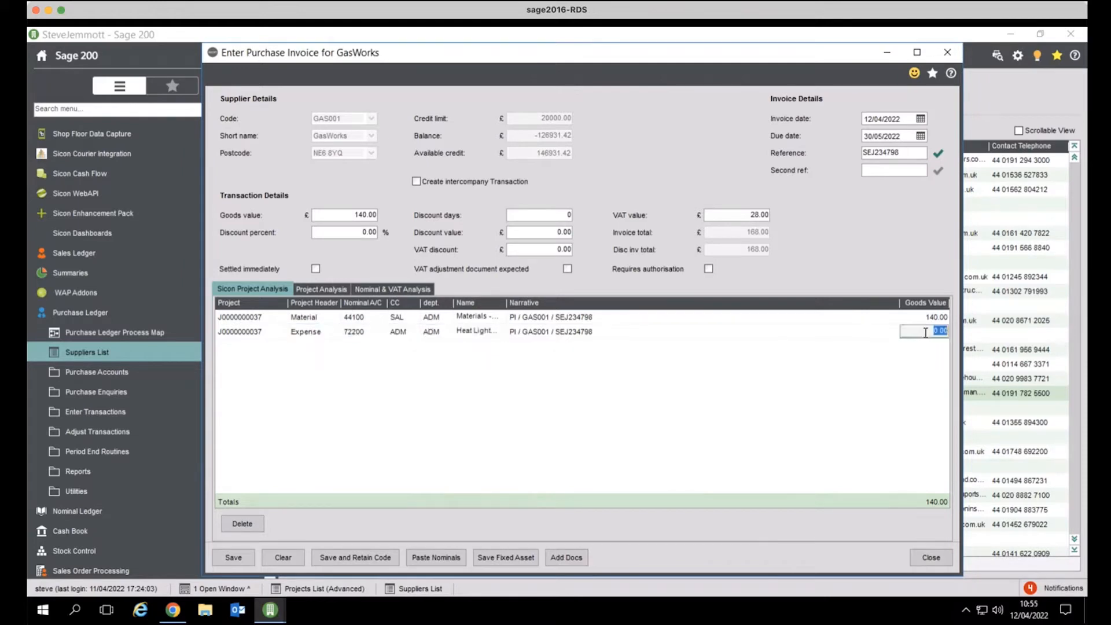
text(40)
click(920, 318)
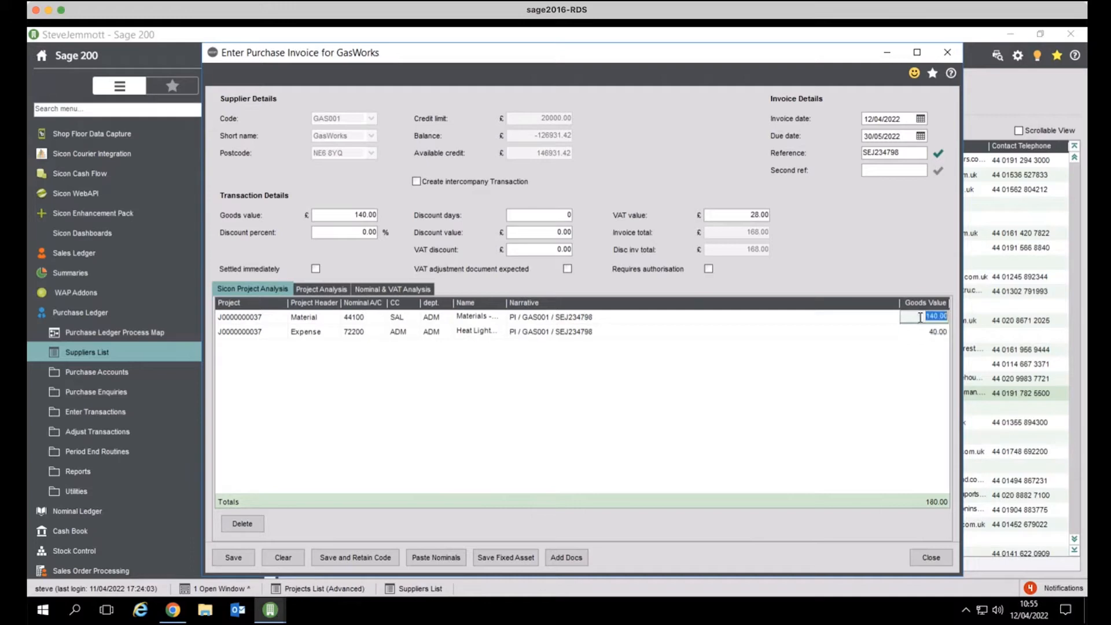
text(100)
click(924, 331)
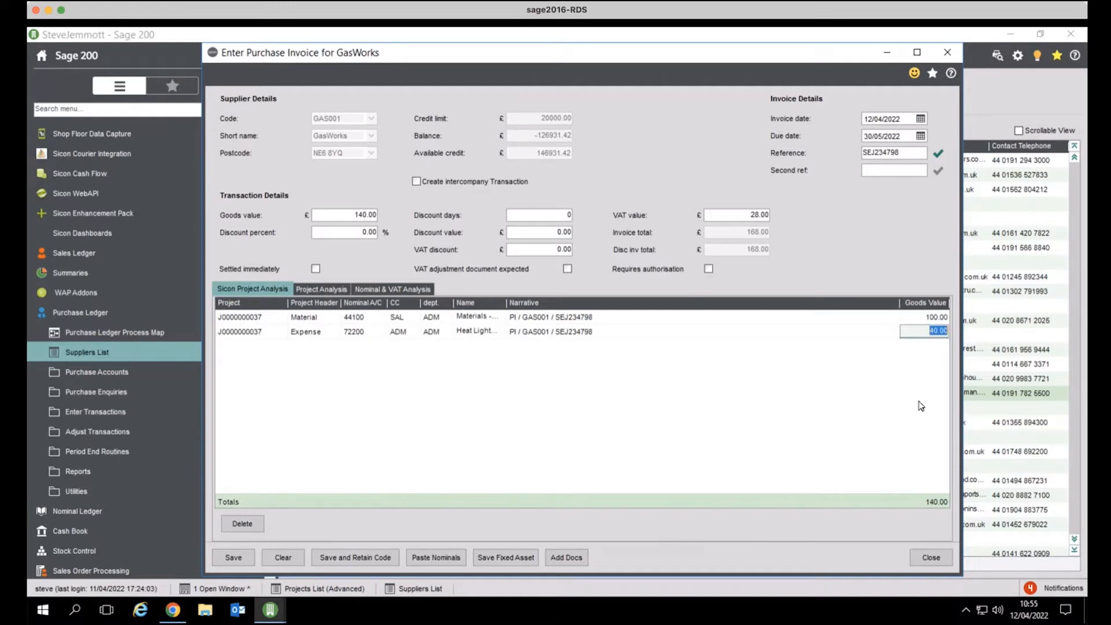
click(238, 557)
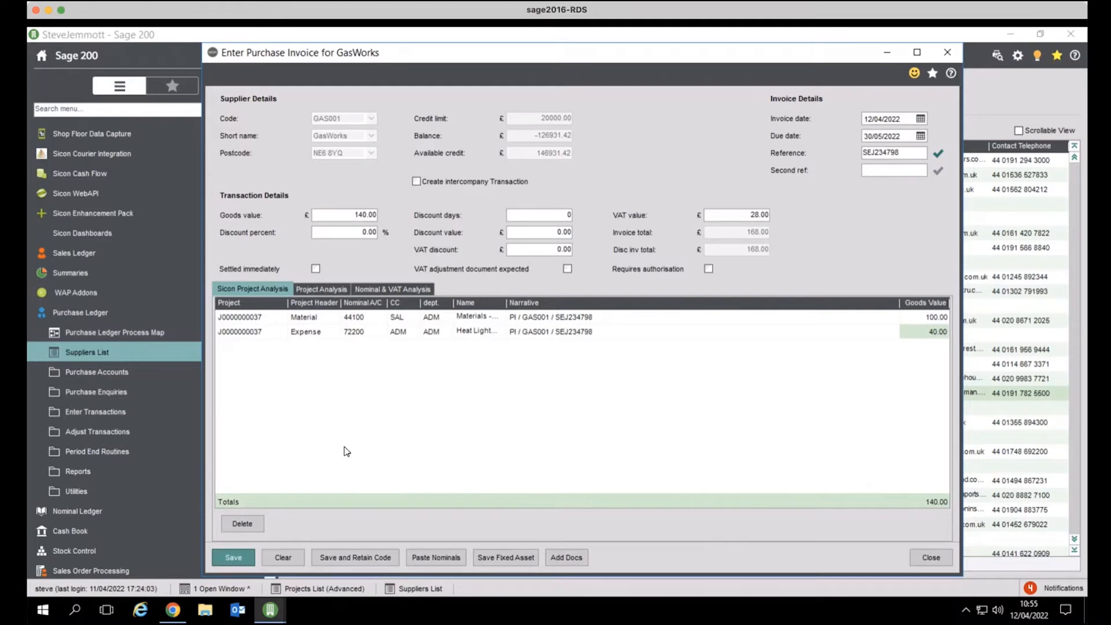
click(946, 559)
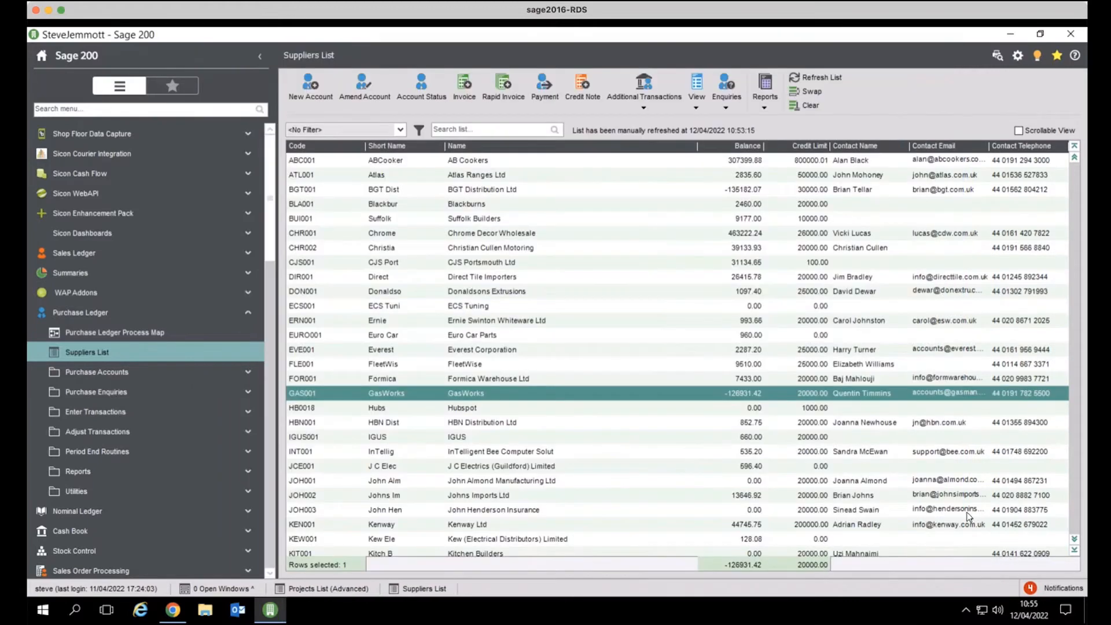
Open the Supplier Transaction Enquiry for GasWorks and select the invoice with reference SEJ234798.
click(726, 88)
click(752, 137)
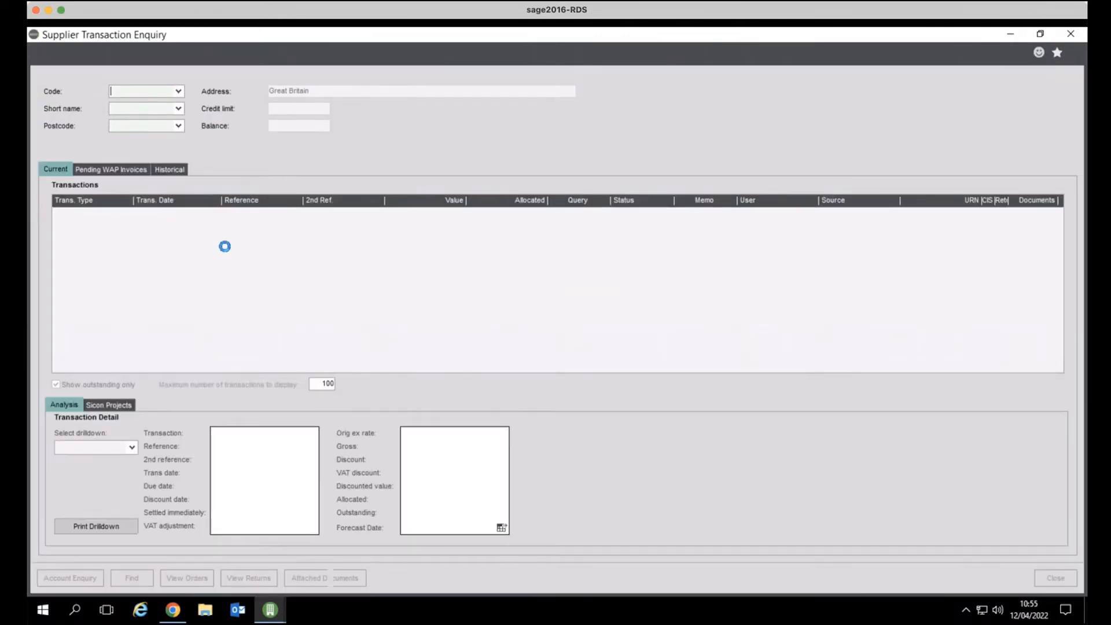
click(114, 219)
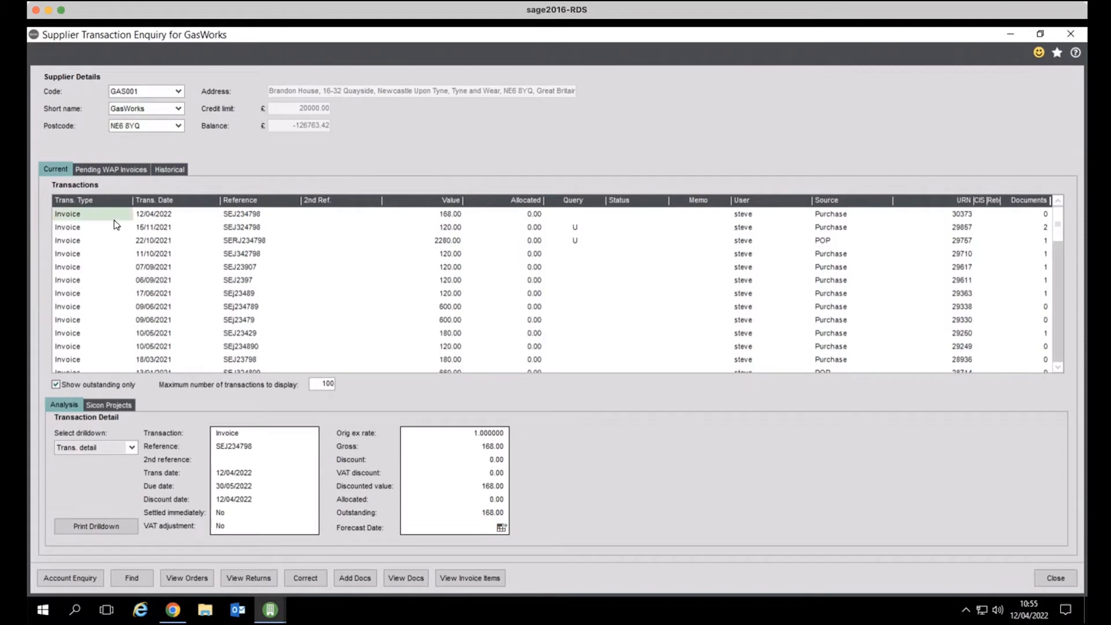
Review the nominal breakdown and project postings of GasWorks invoice SEJ234798, and close the supplier enquiry.
click(114, 448)
click(109, 473)
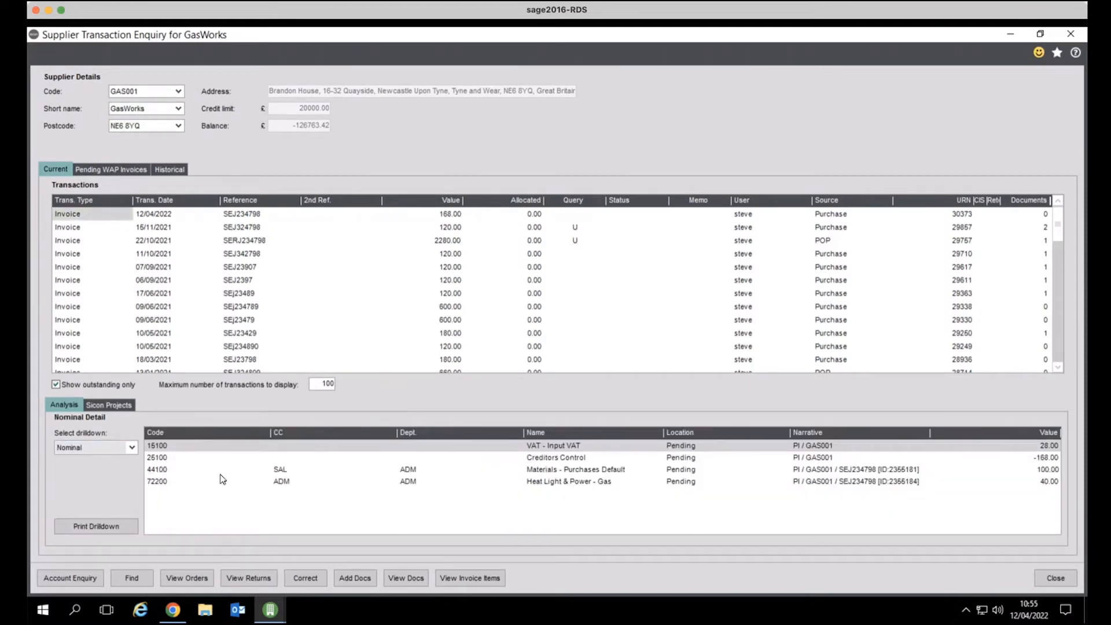
click(109, 404)
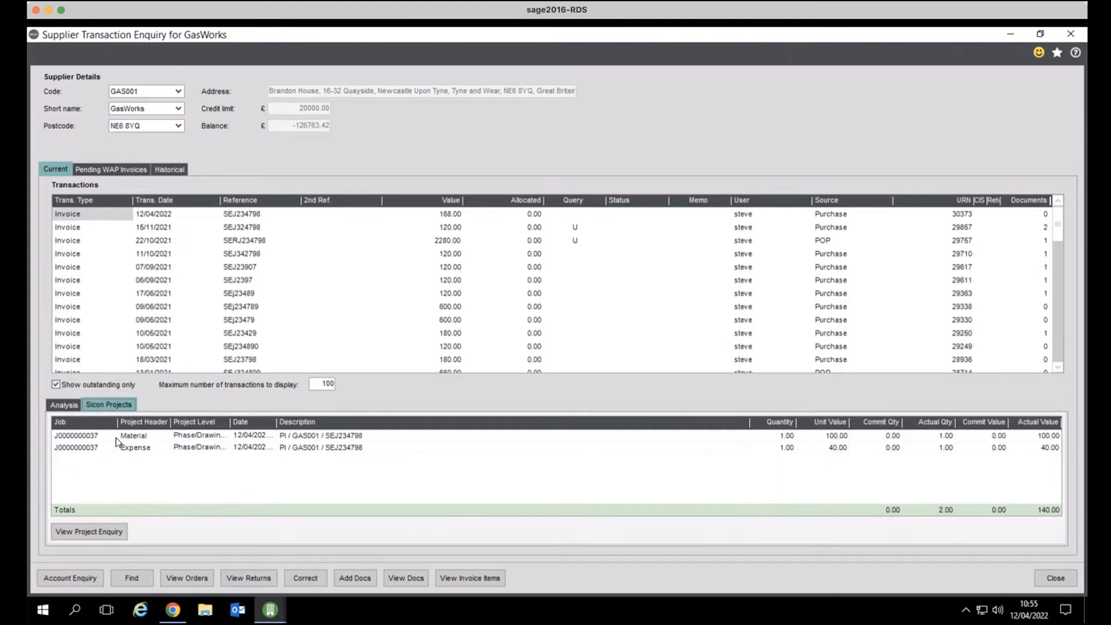
click(1056, 578)
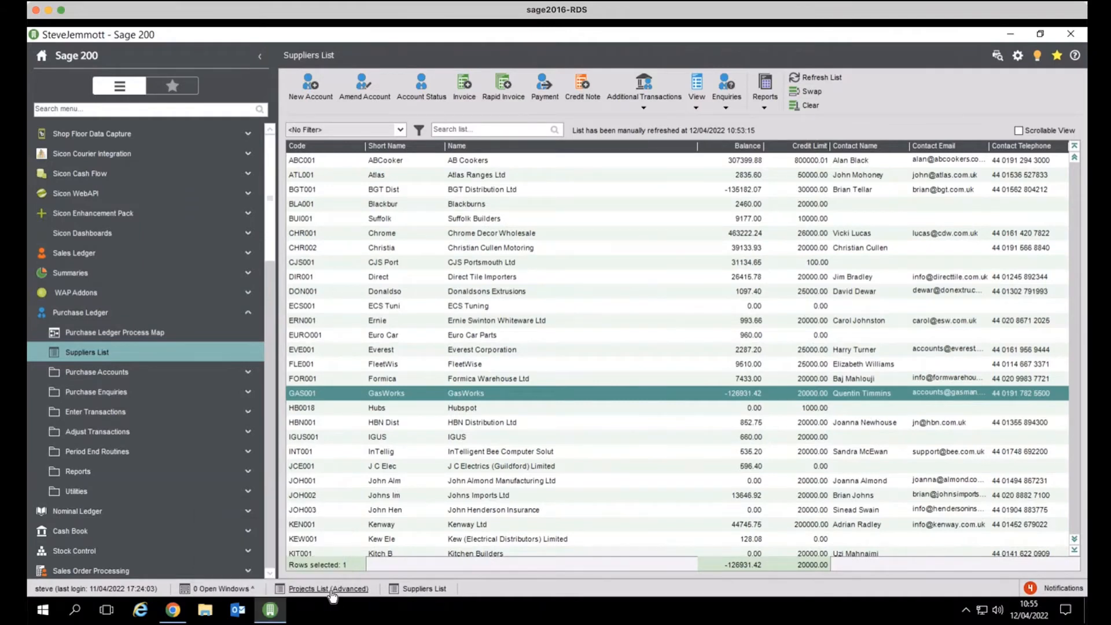
click(327, 588)
click(591, 92)
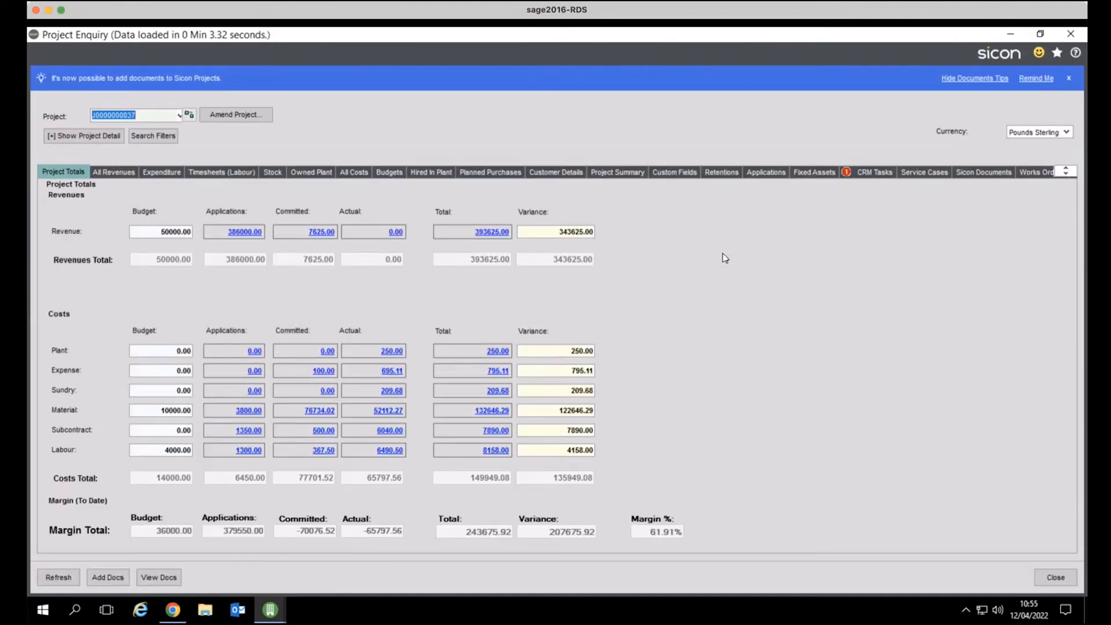
click(161, 174)
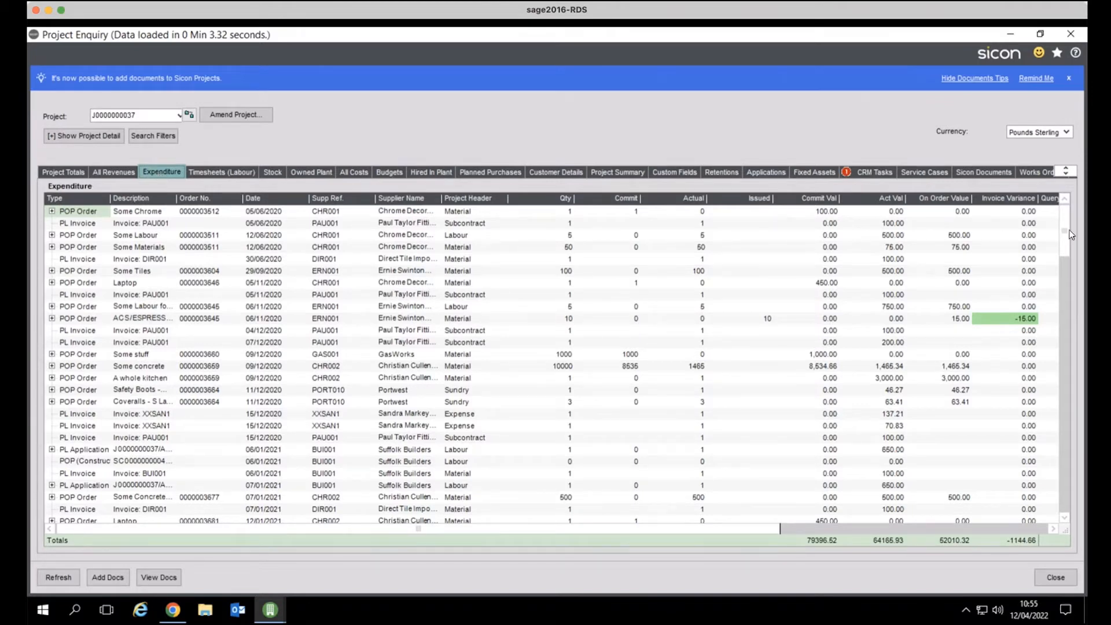
drag(1069, 247, 1065, 500)
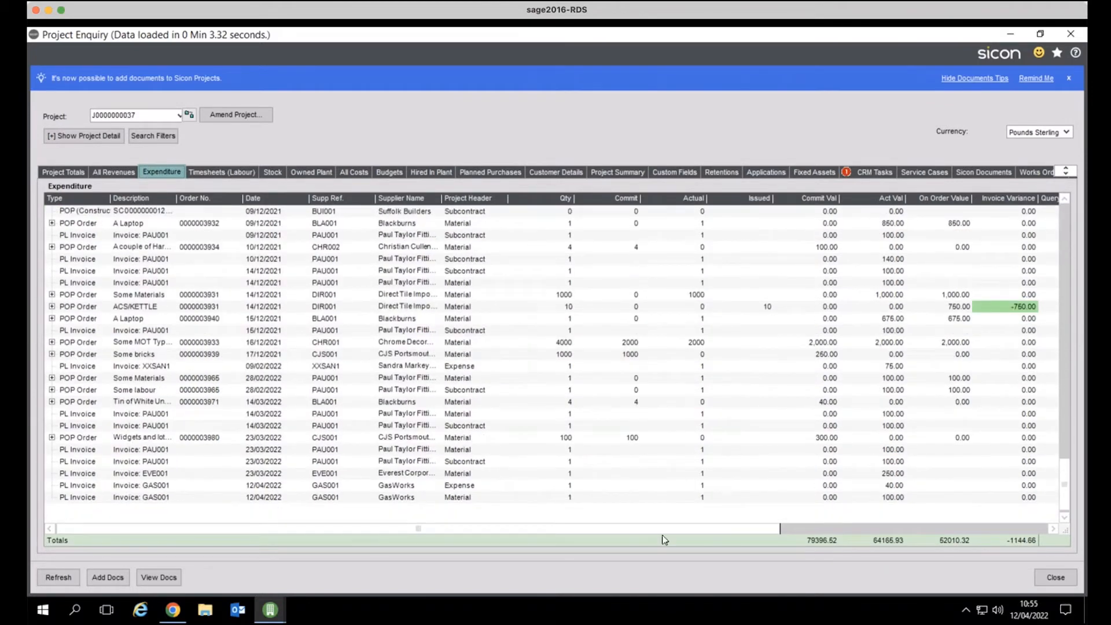
click(166, 490)
click(167, 496)
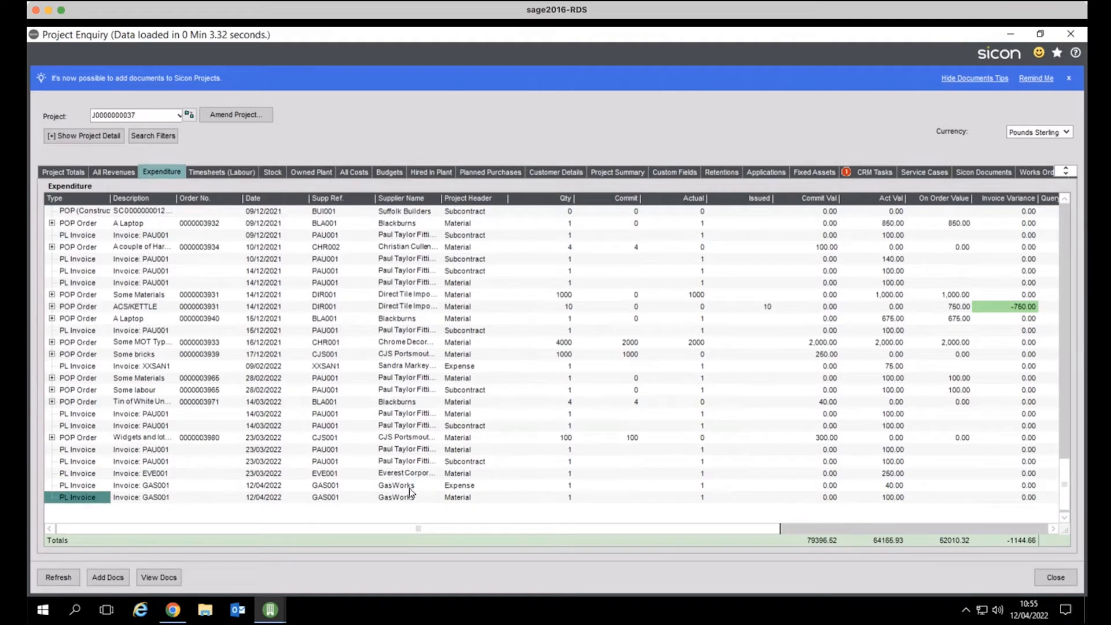
click(476, 486)
click(470, 498)
click(1002, 37)
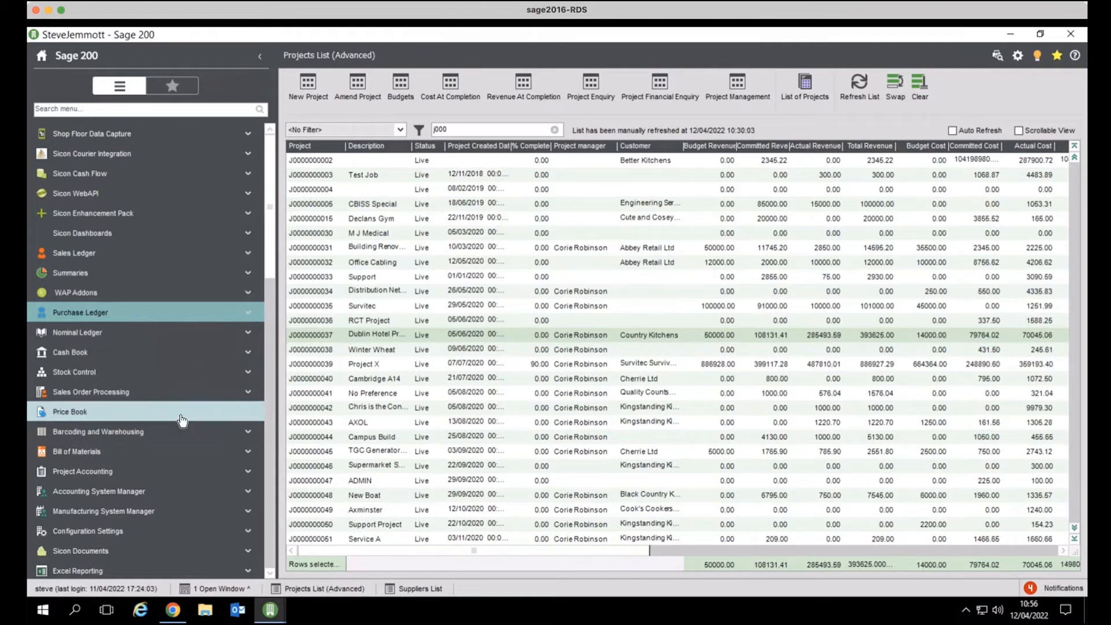
Start a new purchase order for supplier GAS001 (GasWorks) with a requested delivery date of 13/04/2022.
drag(271, 263, 270, 355)
click(84, 377)
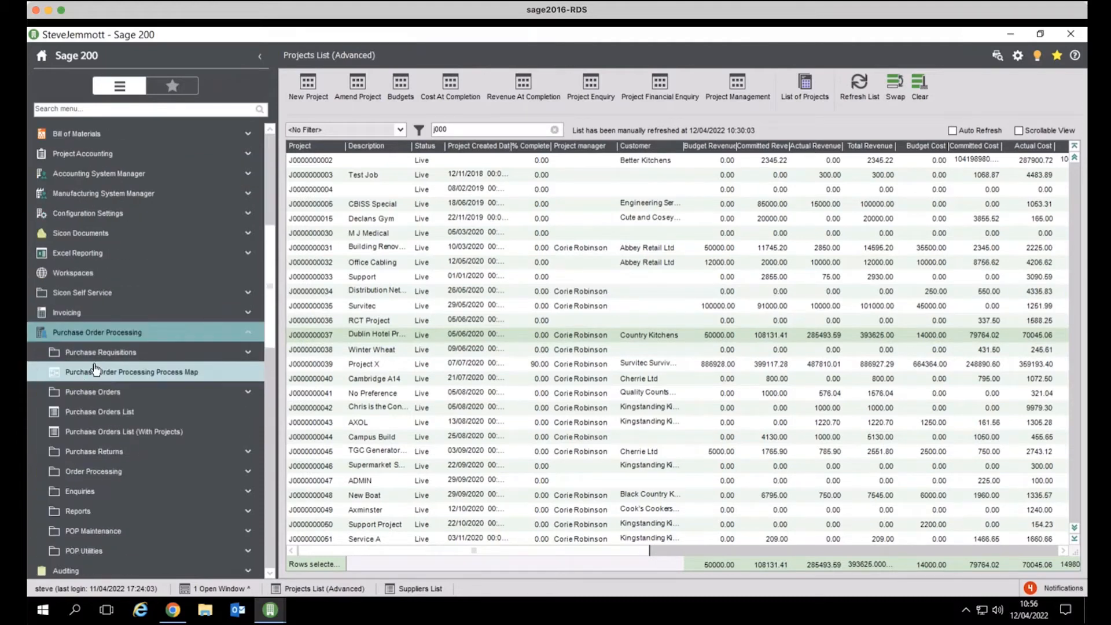
click(93, 411)
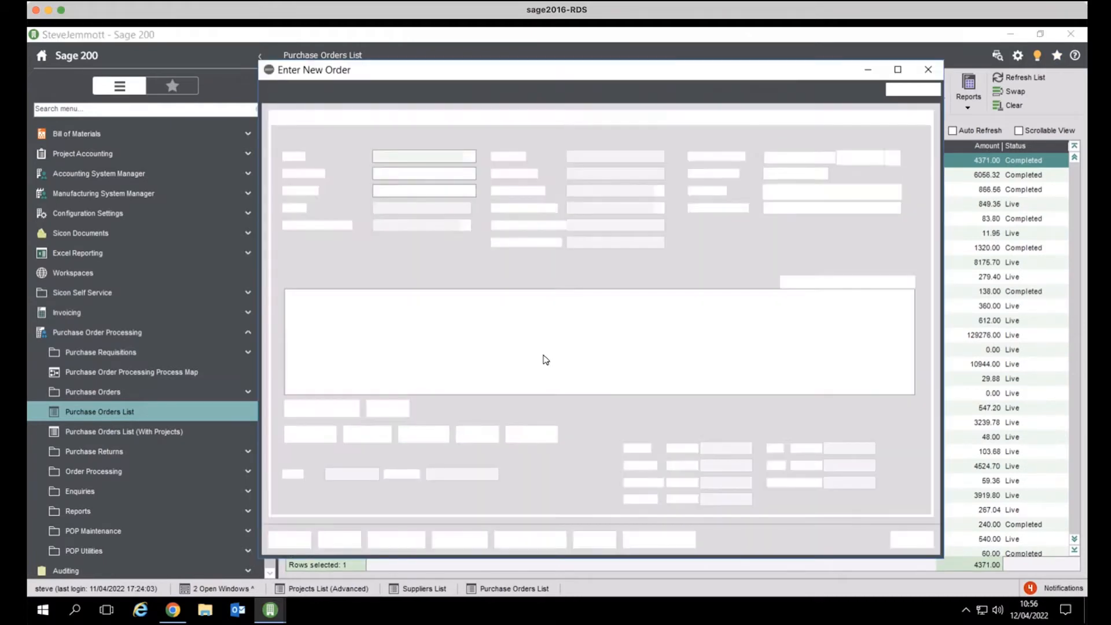
click(469, 155)
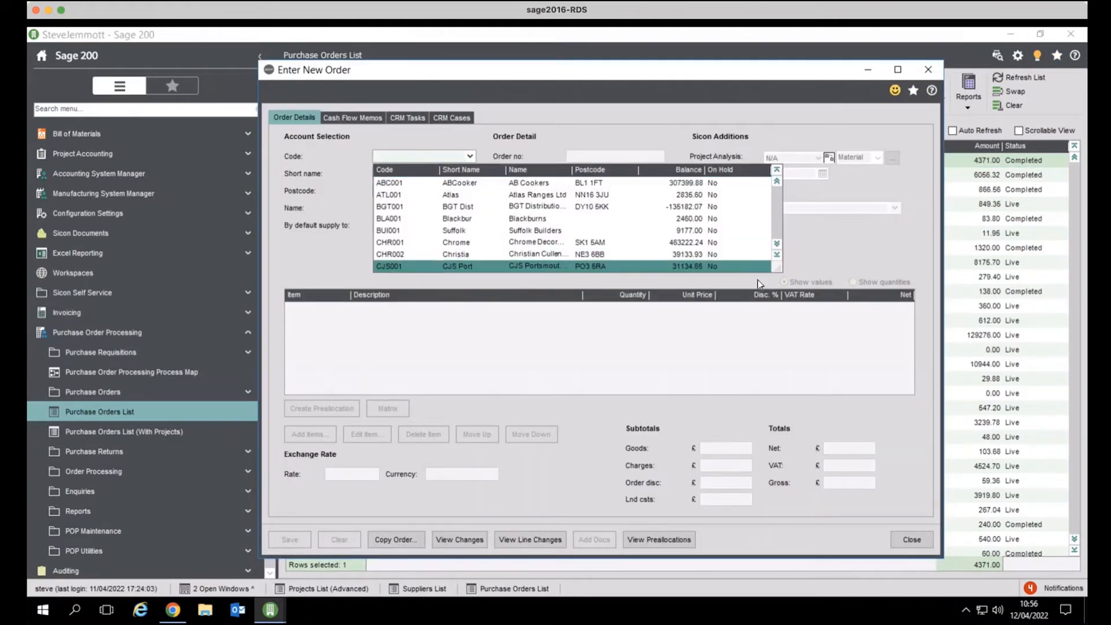
drag(778, 269, 838, 428)
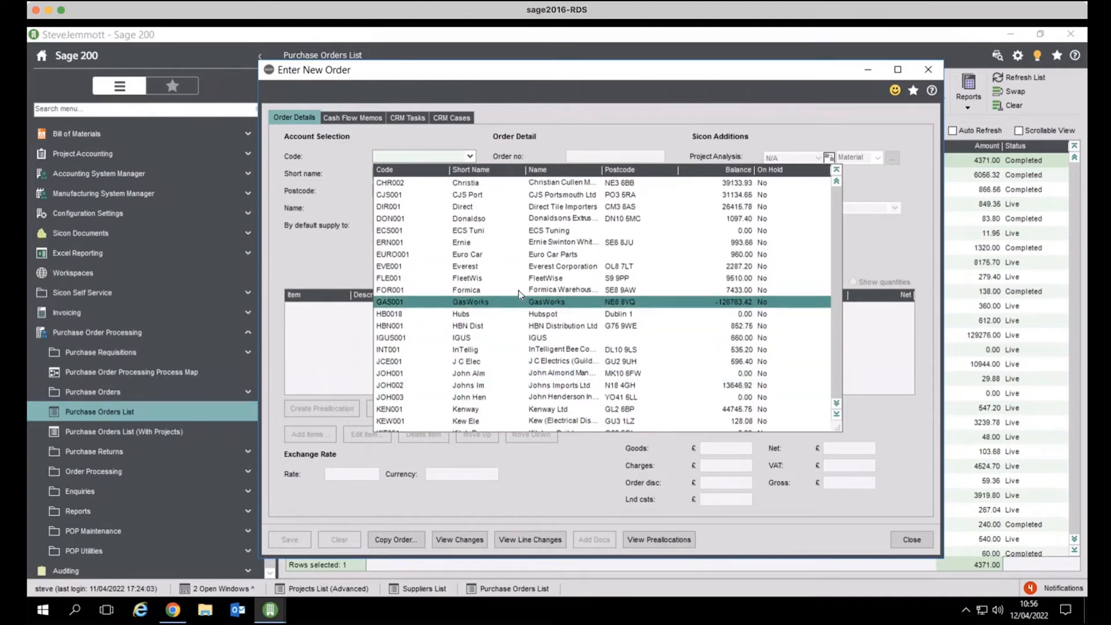
click(519, 301)
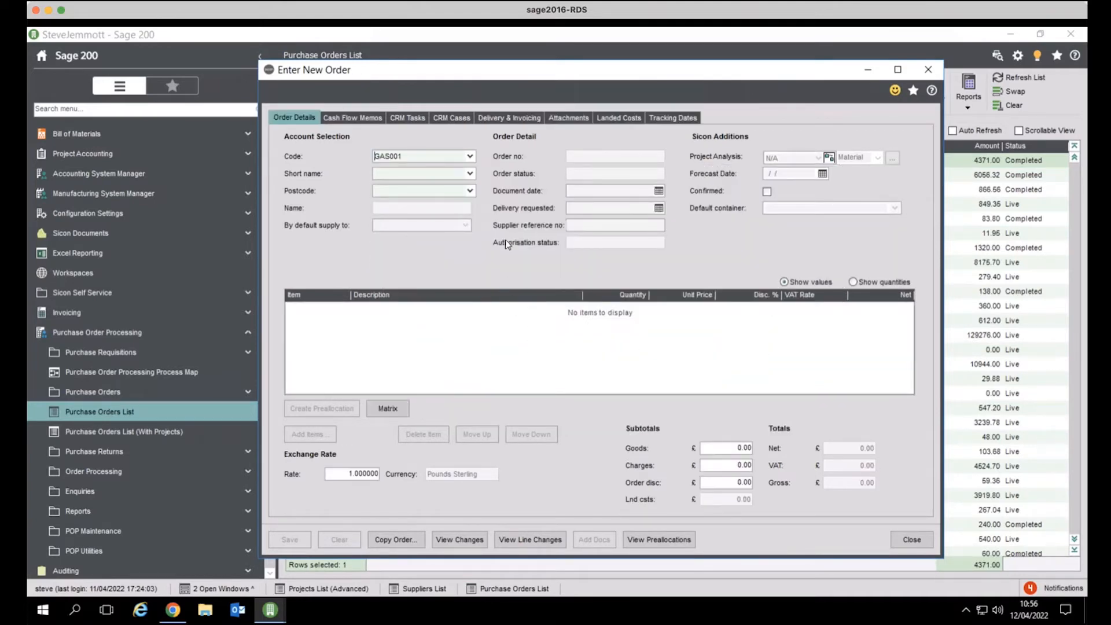
click(659, 208)
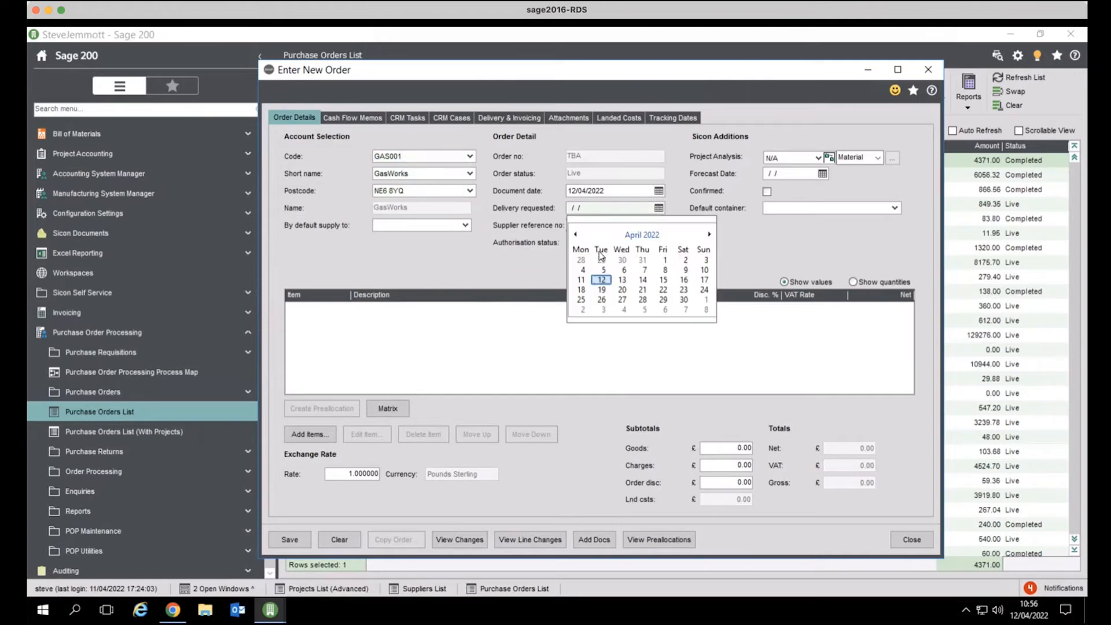
click(622, 279)
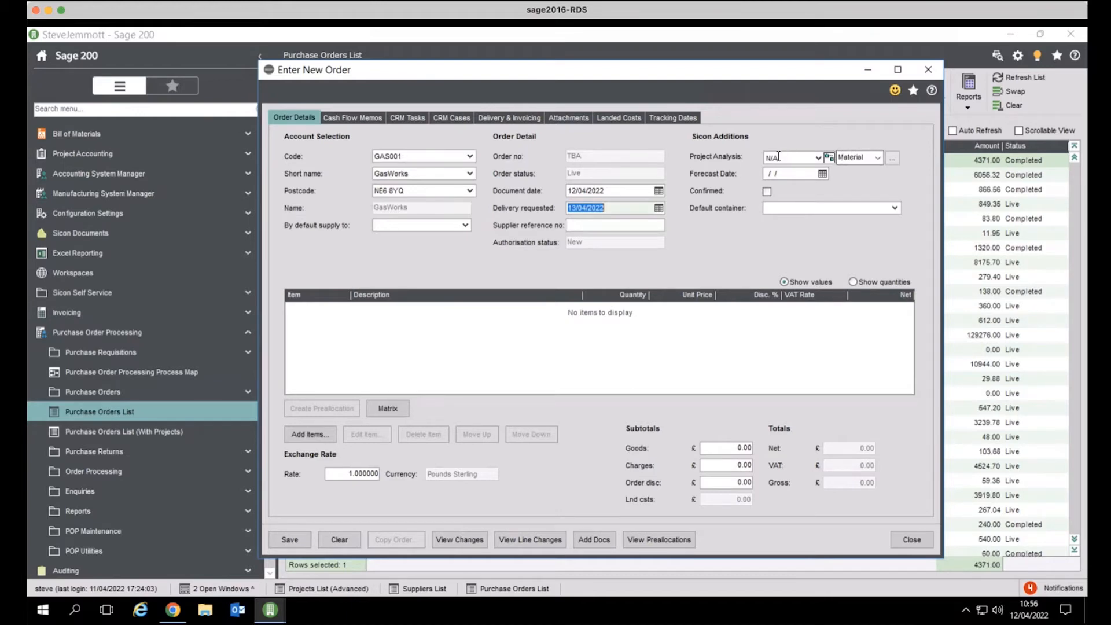
Add a standard item line to the order for ACS/KETTLE from WAREHOUSE with a quantity of 2.
click(307, 434)
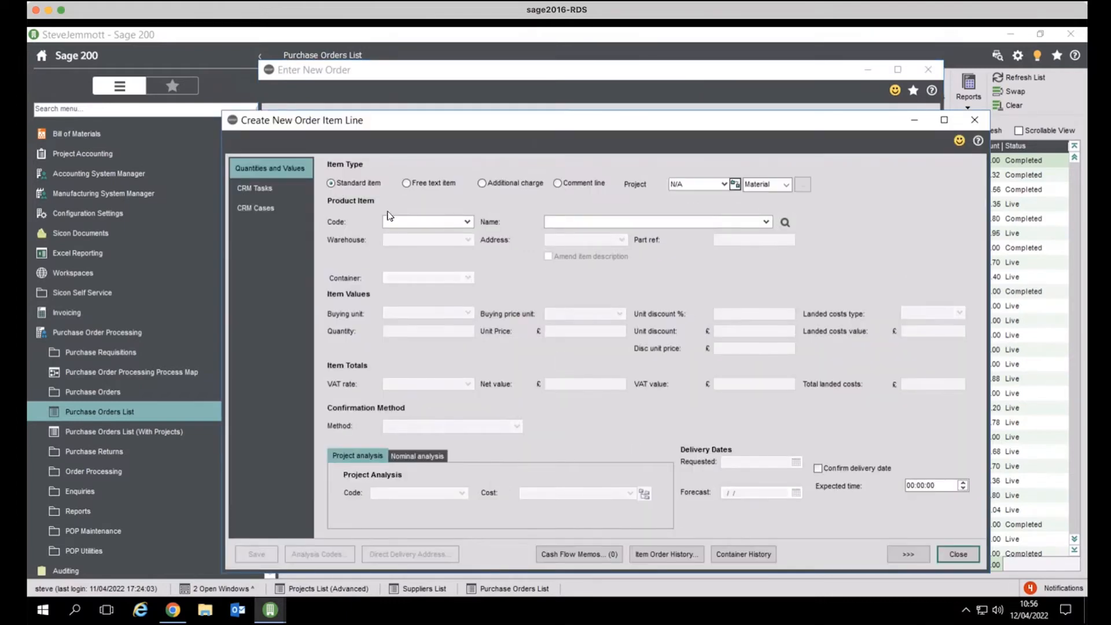
click(432, 223)
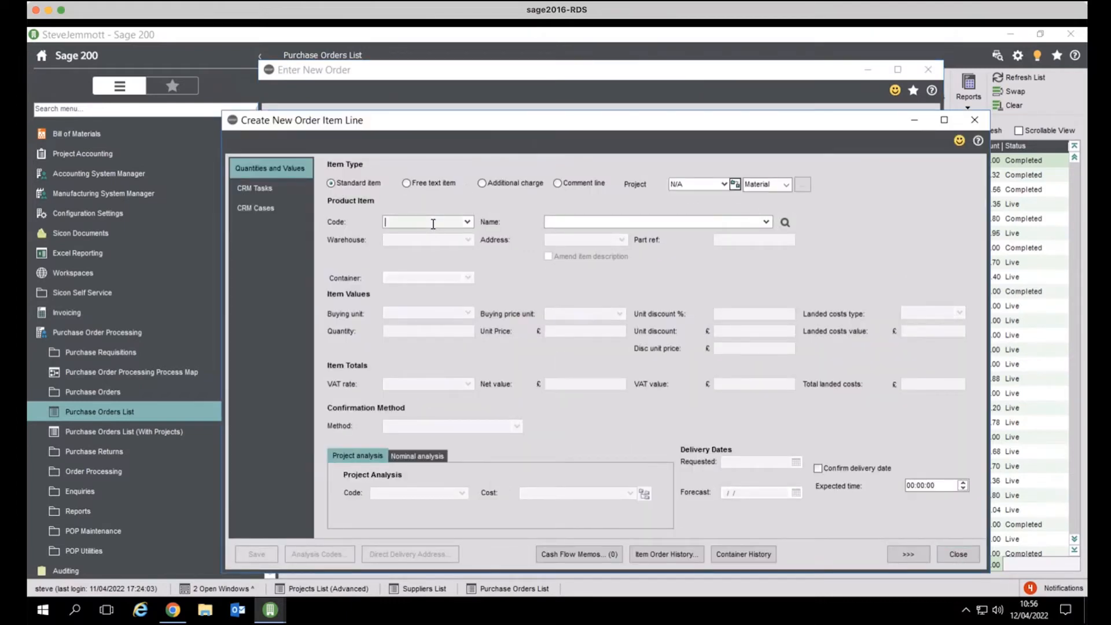
text(acs)
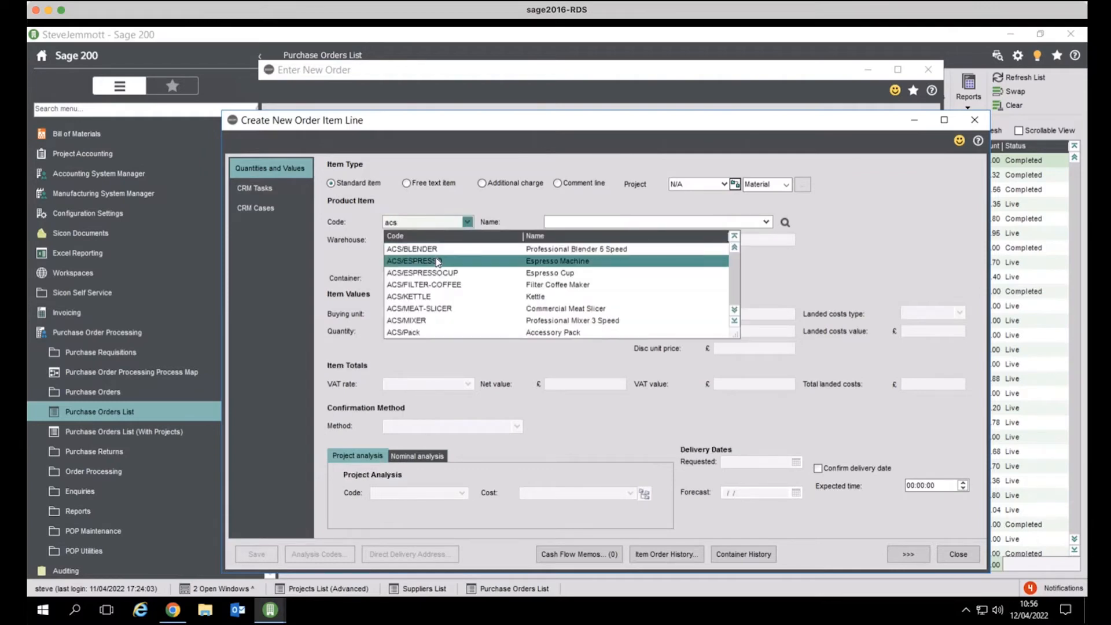
click(431, 296)
click(686, 351)
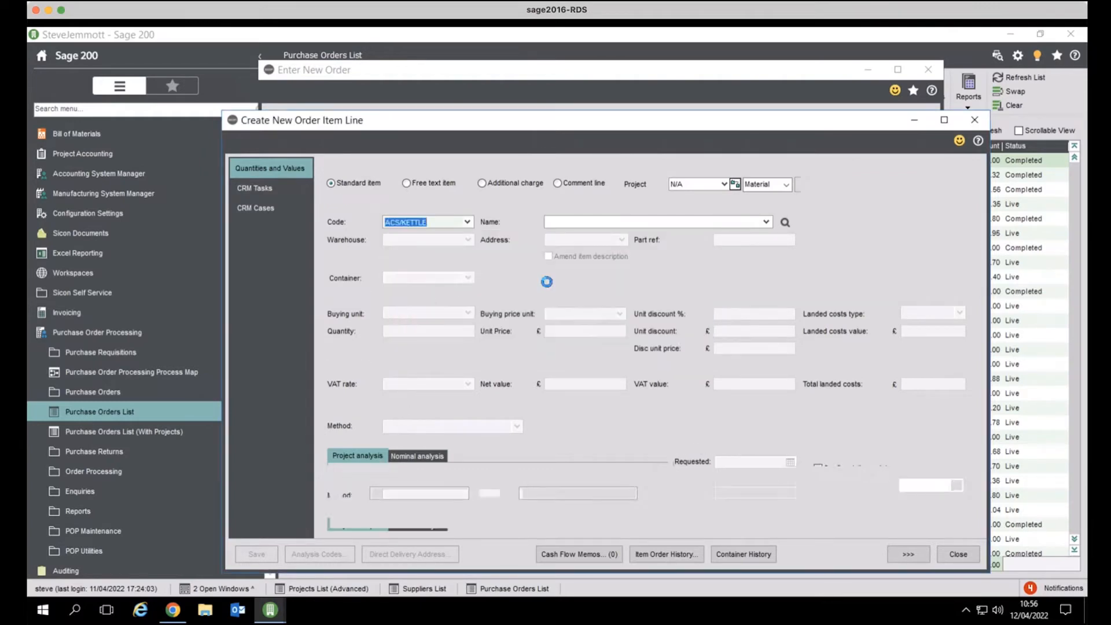
click(467, 240)
click(457, 317)
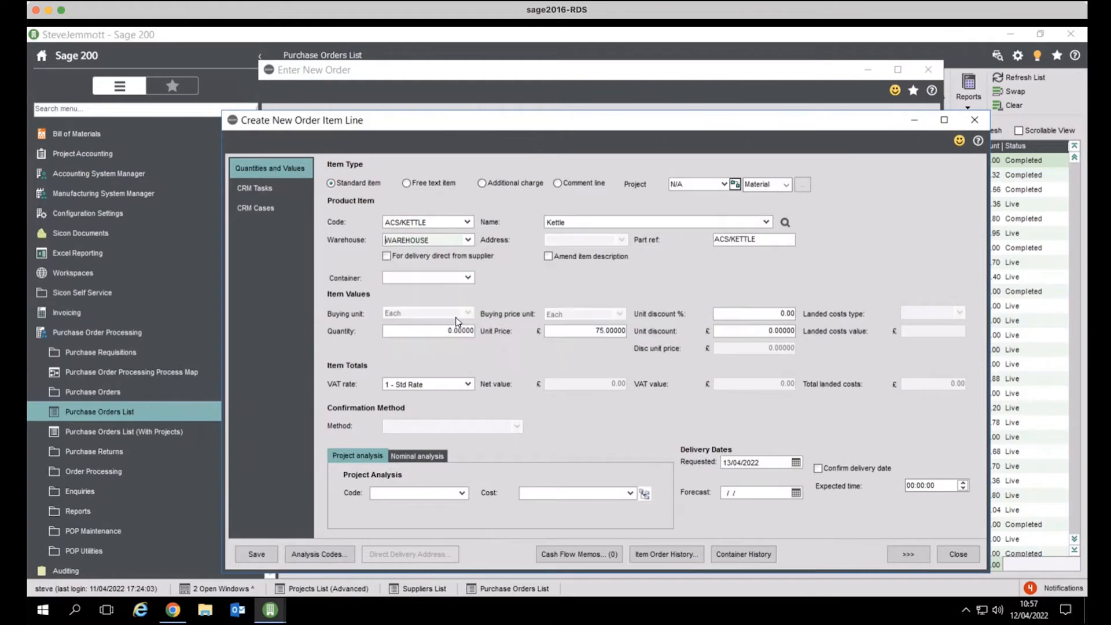
click(454, 331)
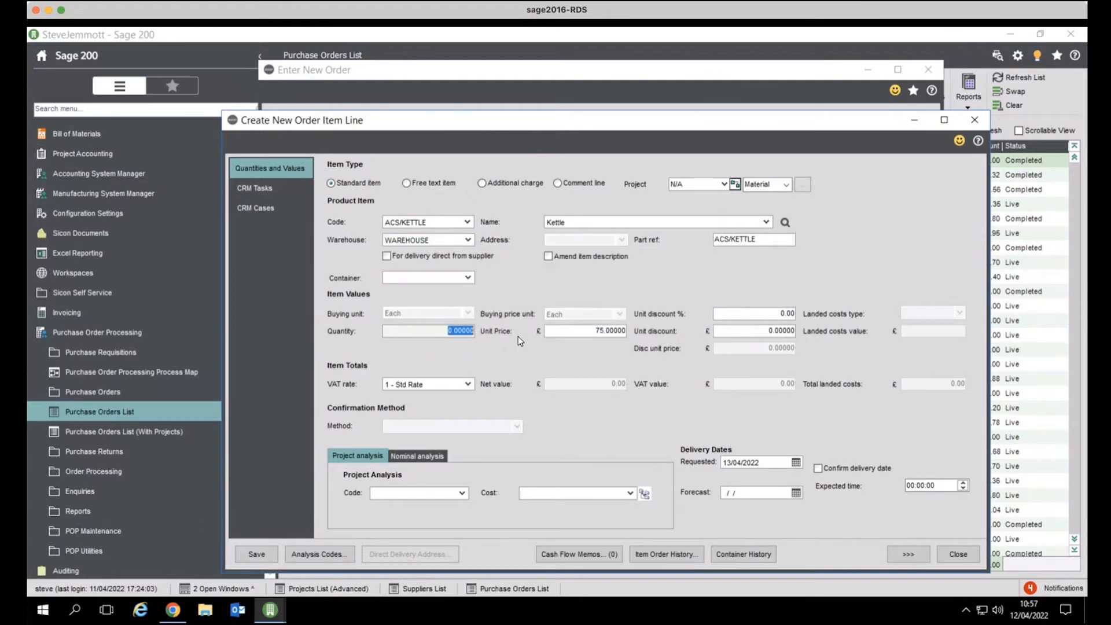
text(2)
key(Tab)
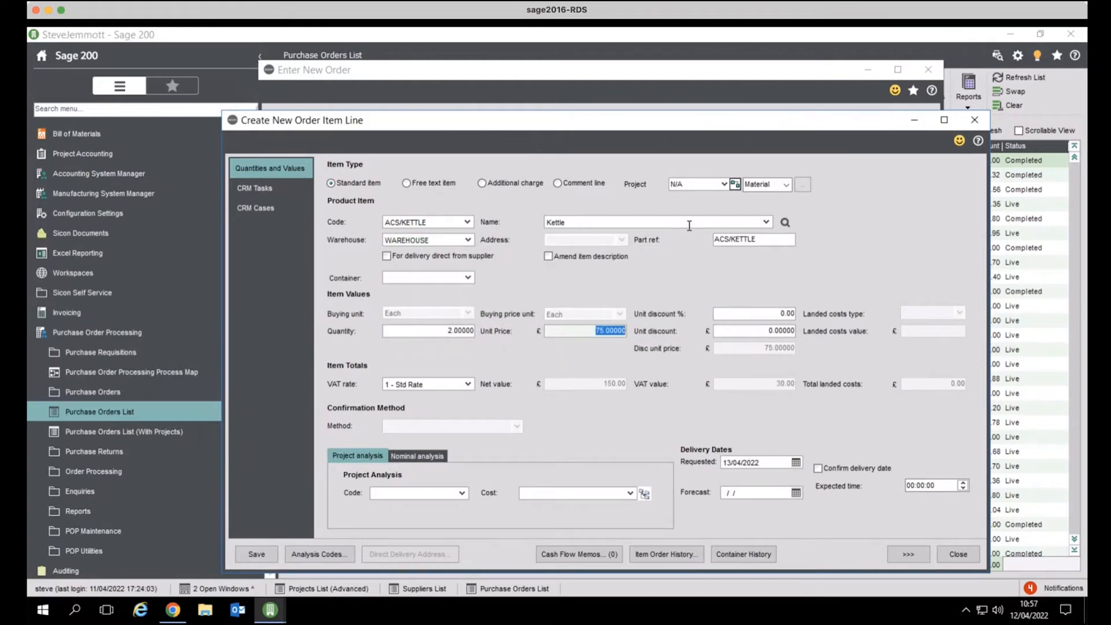
click(689, 184)
text(dubl)
key(Tab)
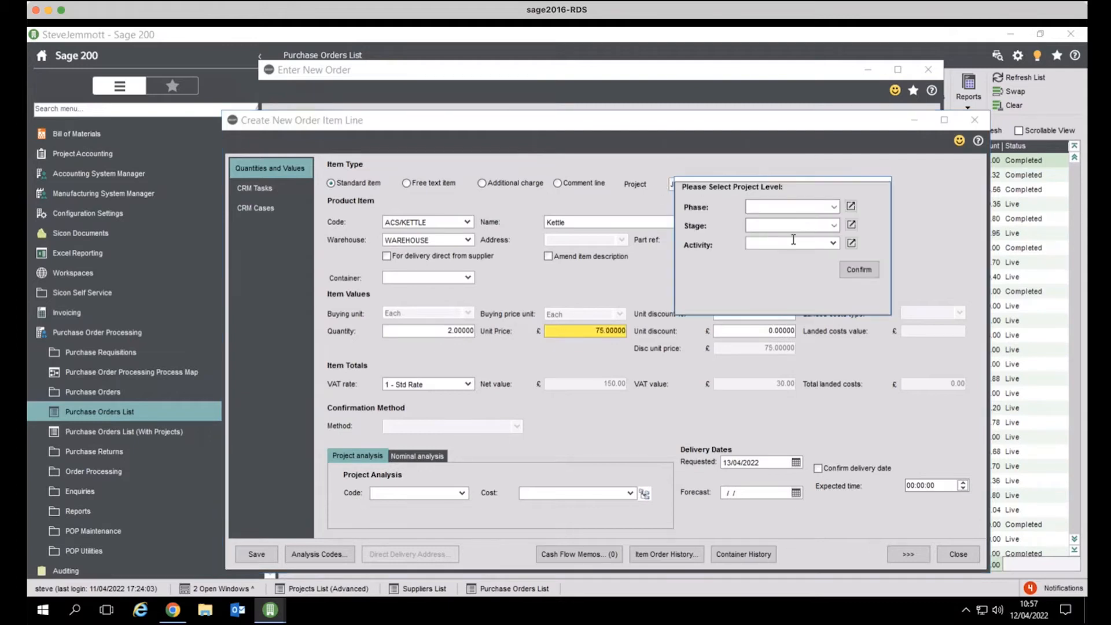
click(832, 243)
click(780, 318)
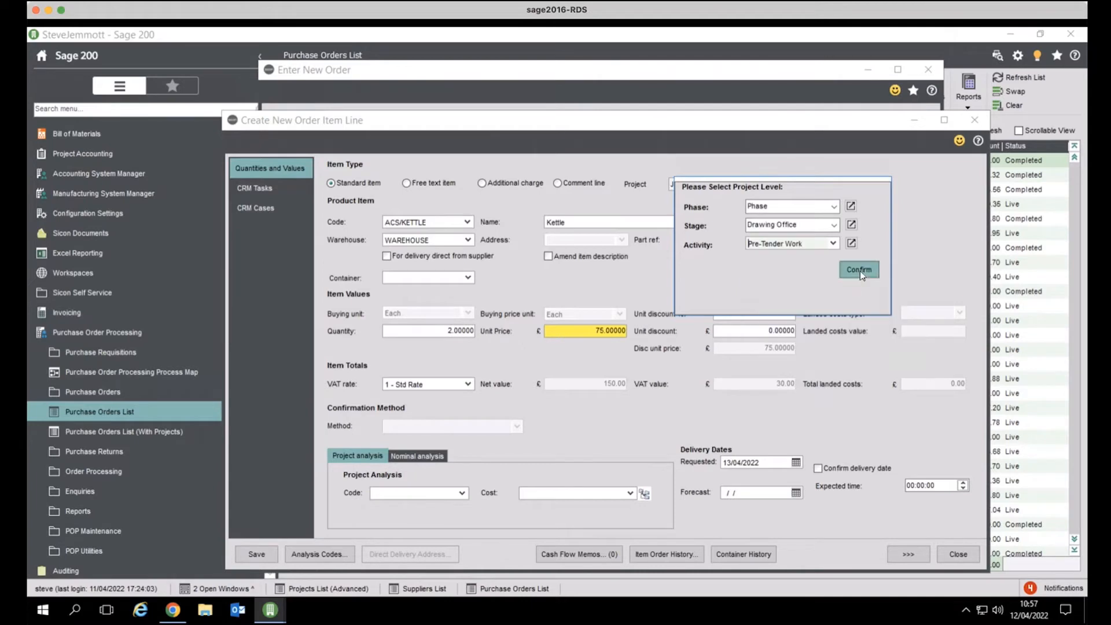
click(860, 269)
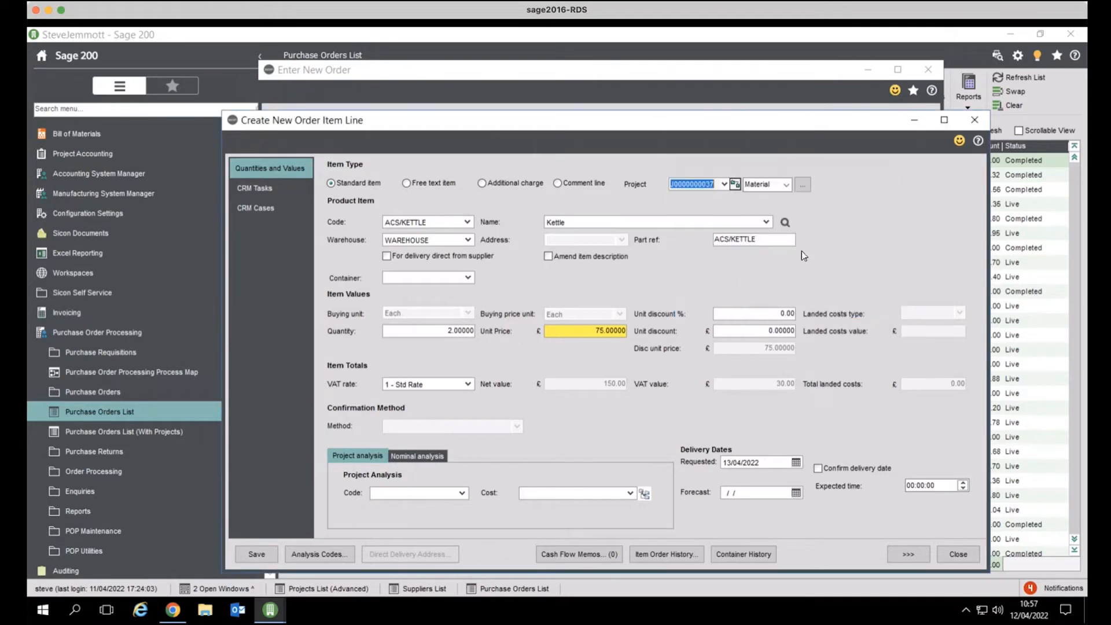
click(417, 456)
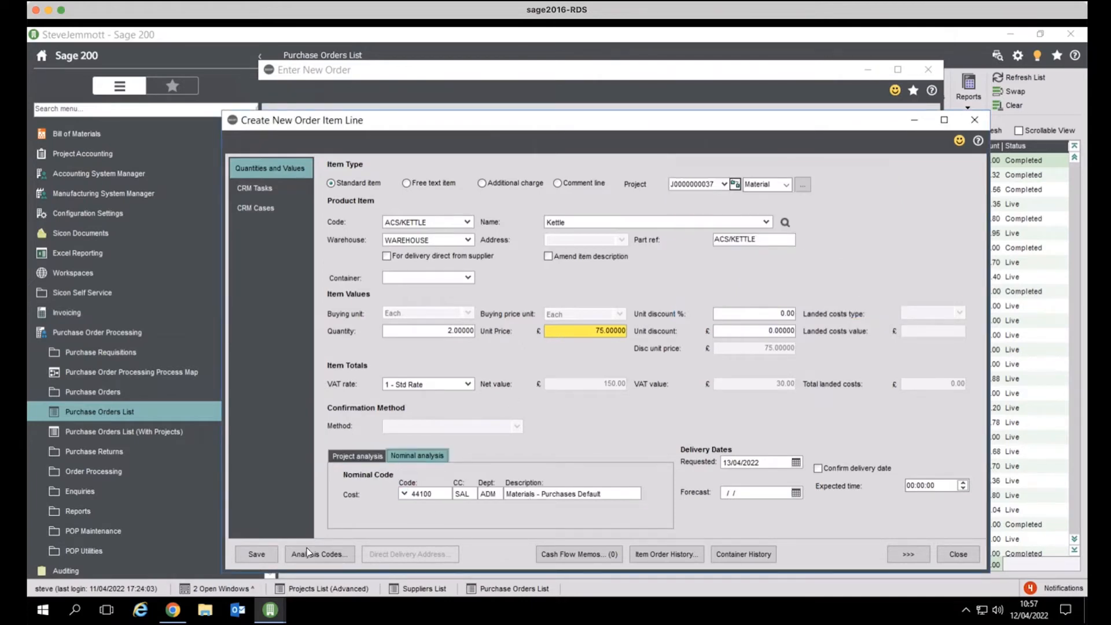
Enter a free text line described as "Some labour" with quantity 3, buying price unit Days and unit price 450.
click(429, 183)
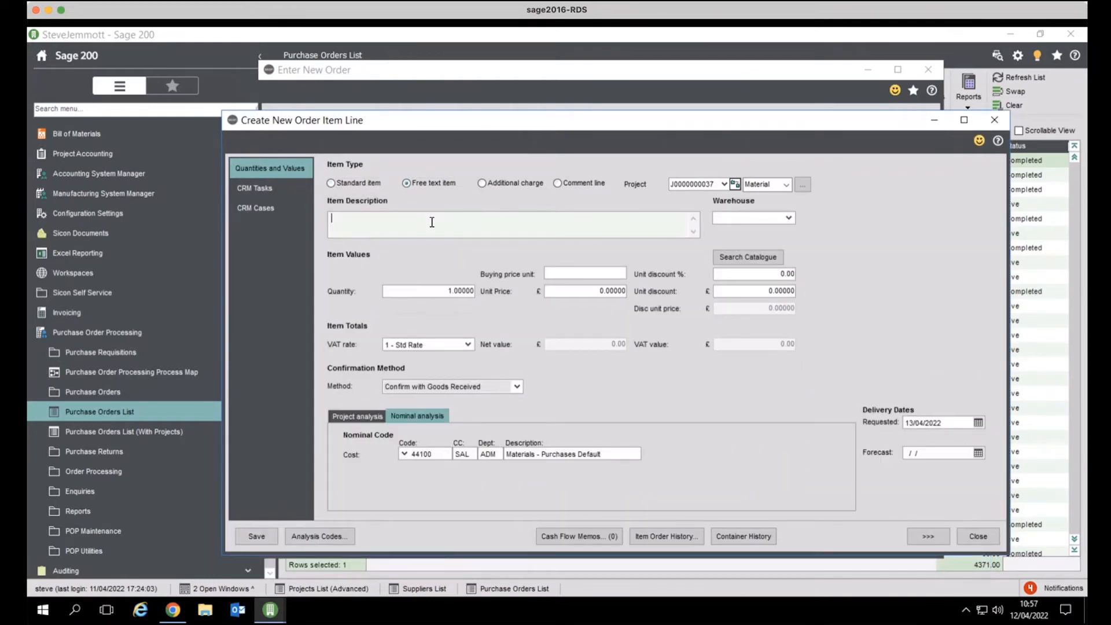
text(Some labour)
key(Tab)
click(435, 291)
text(3)
click(557, 276)
text(Days)
key(Tab)
text(450)
key(Tab)
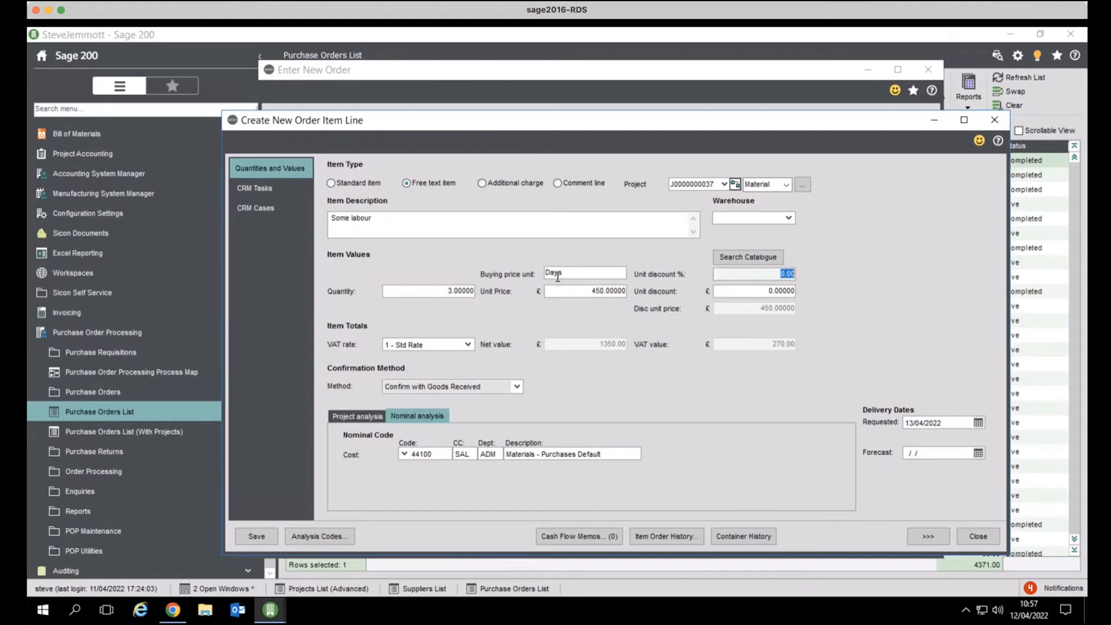
Set the labour line's project header to Labour, save the line and finish adding items.
click(787, 185)
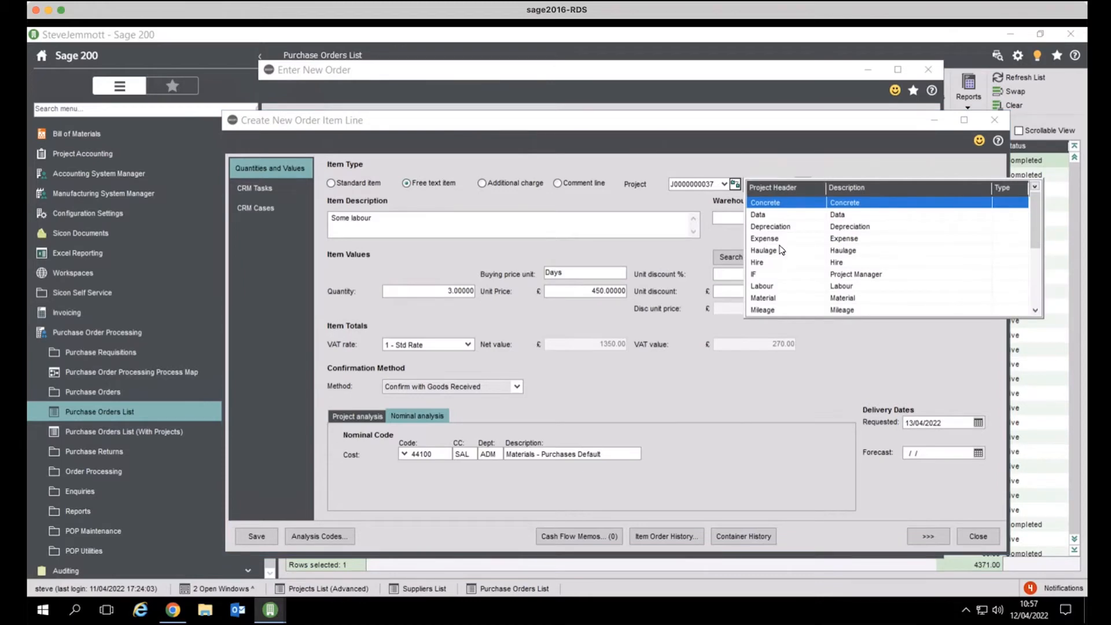
click(830, 286)
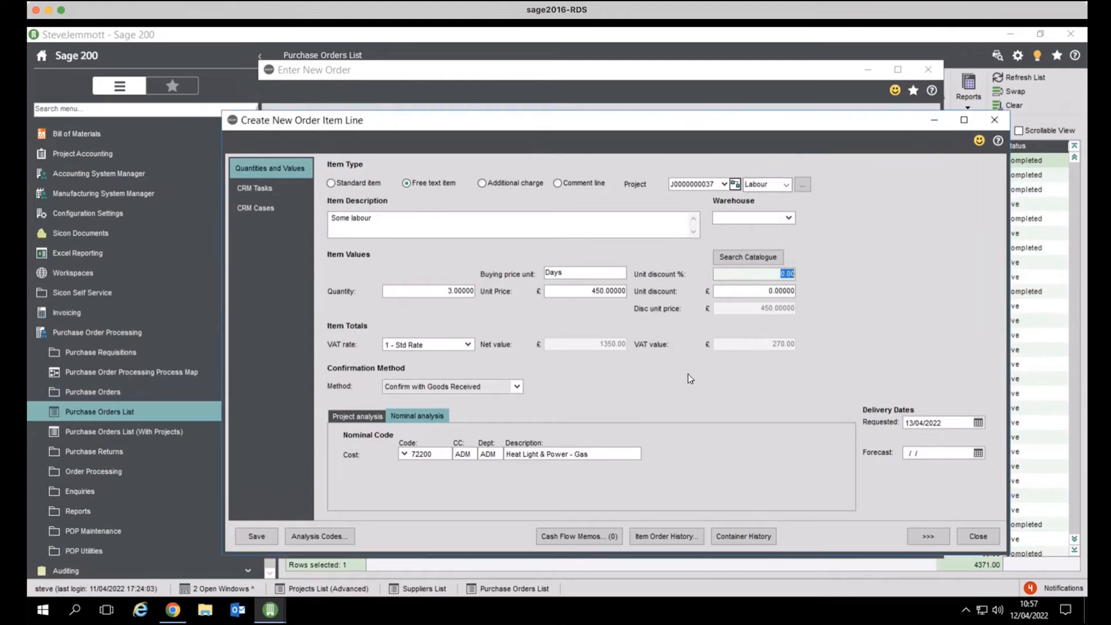
click(256, 537)
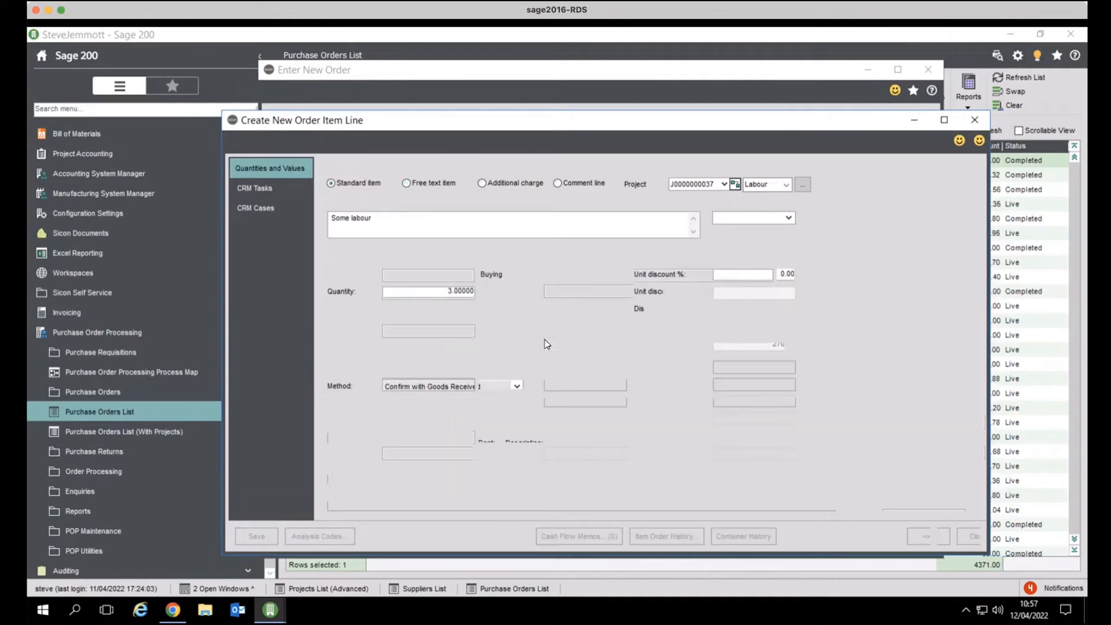
click(958, 554)
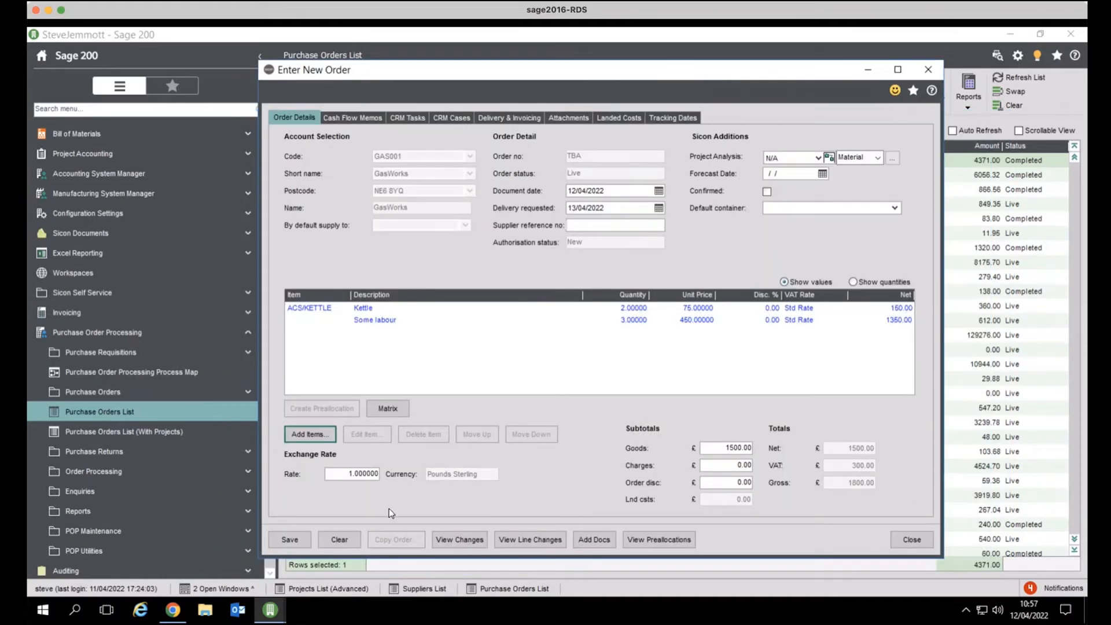
Save the GasWorks purchase order without a supplier order number and acknowledge its generated order number.
click(304, 539)
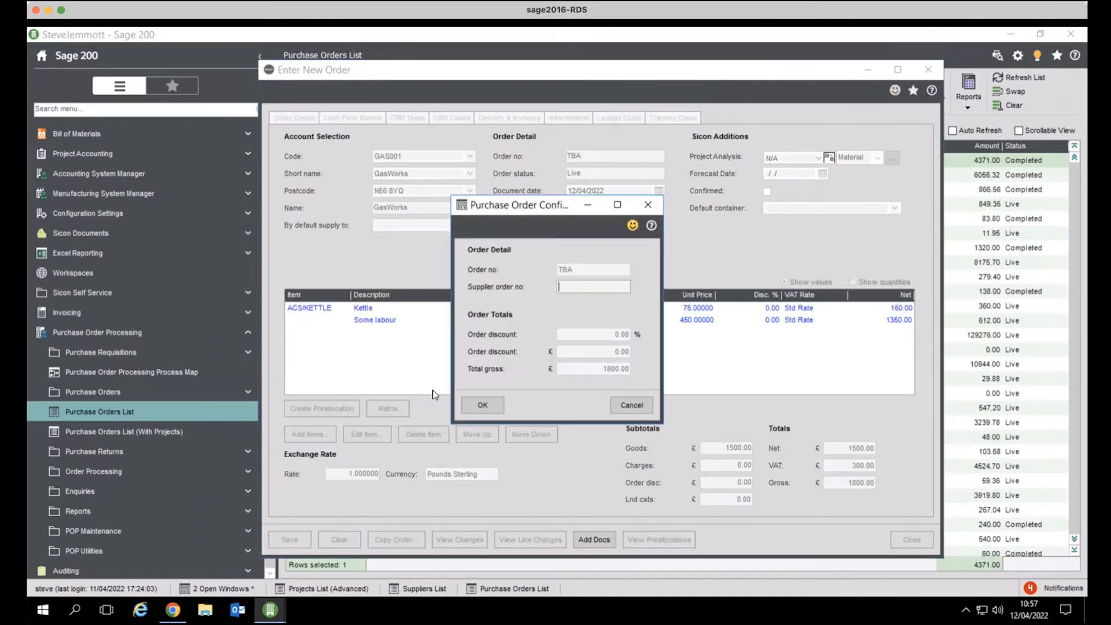
click(487, 402)
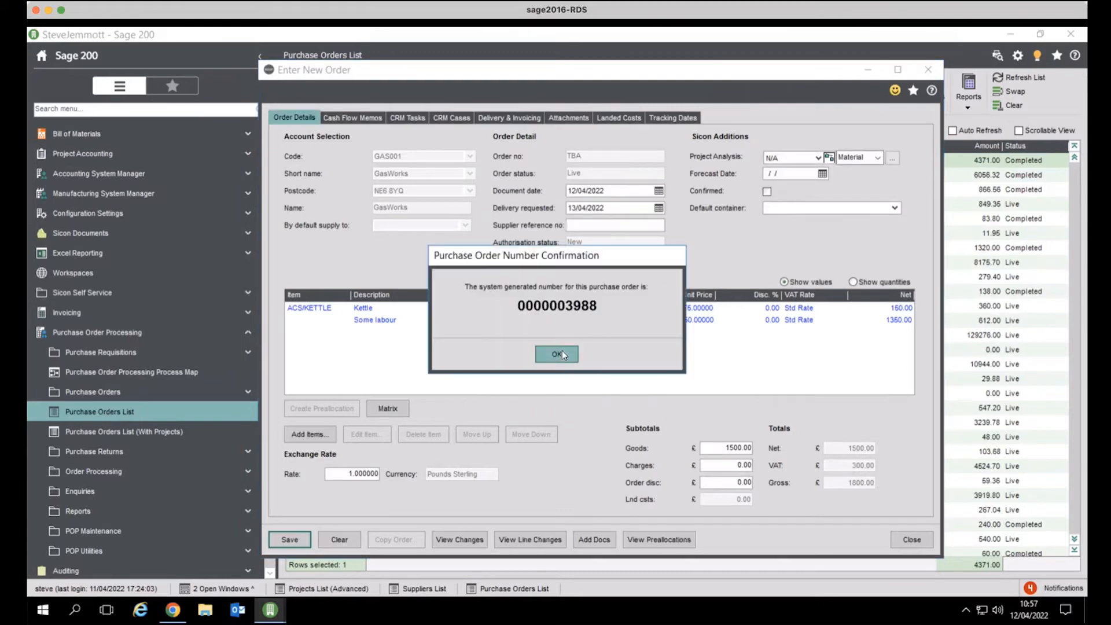
click(558, 353)
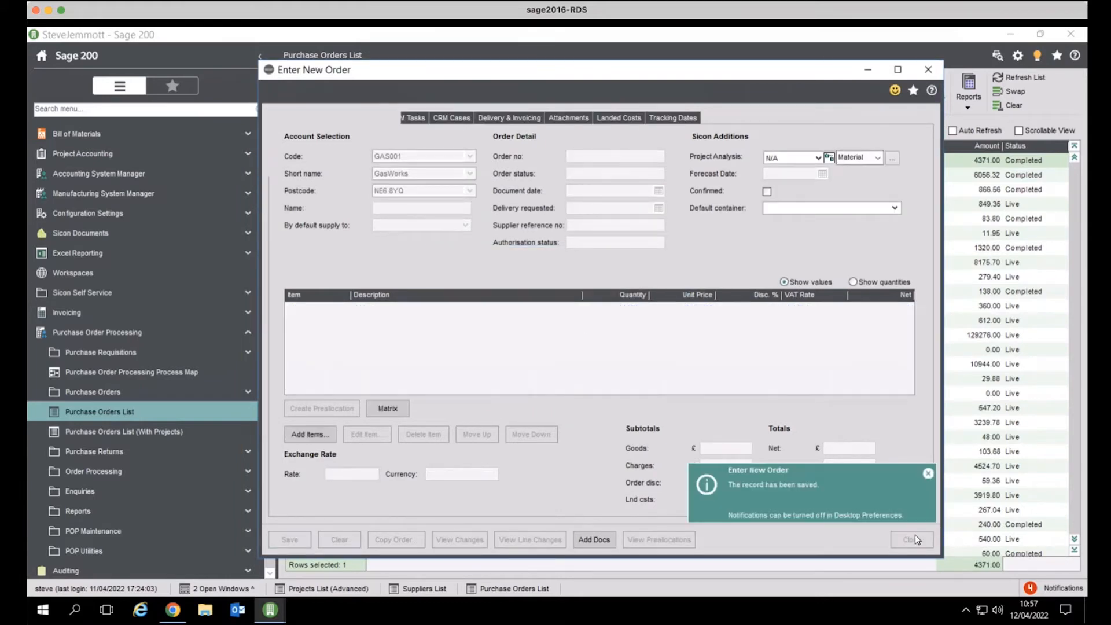
click(914, 538)
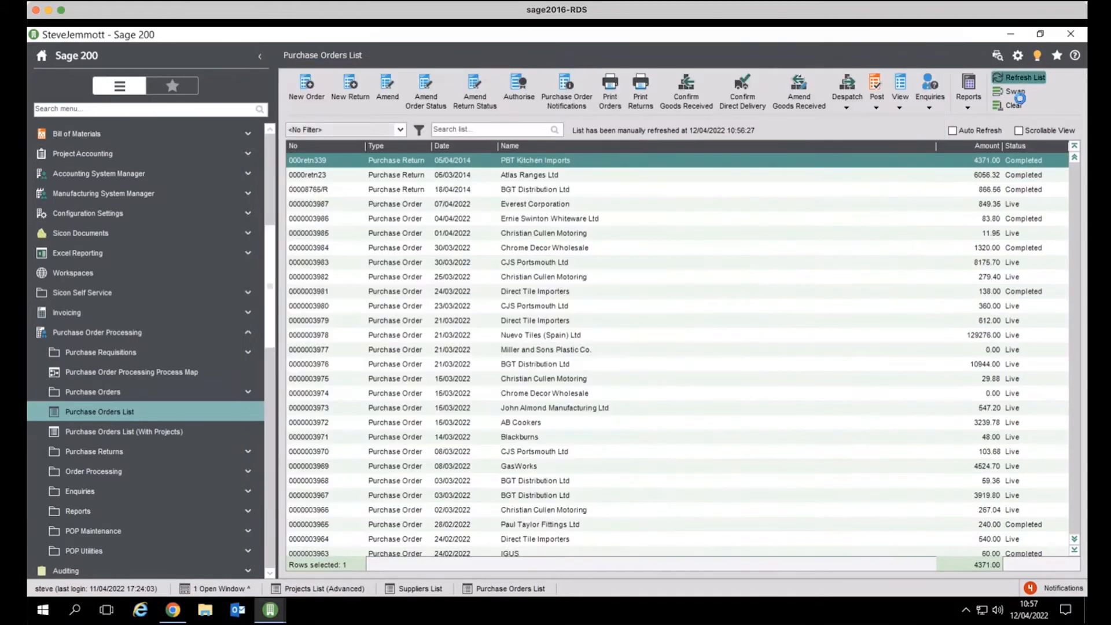
mouse_move(270, 609)
click(290, 580)
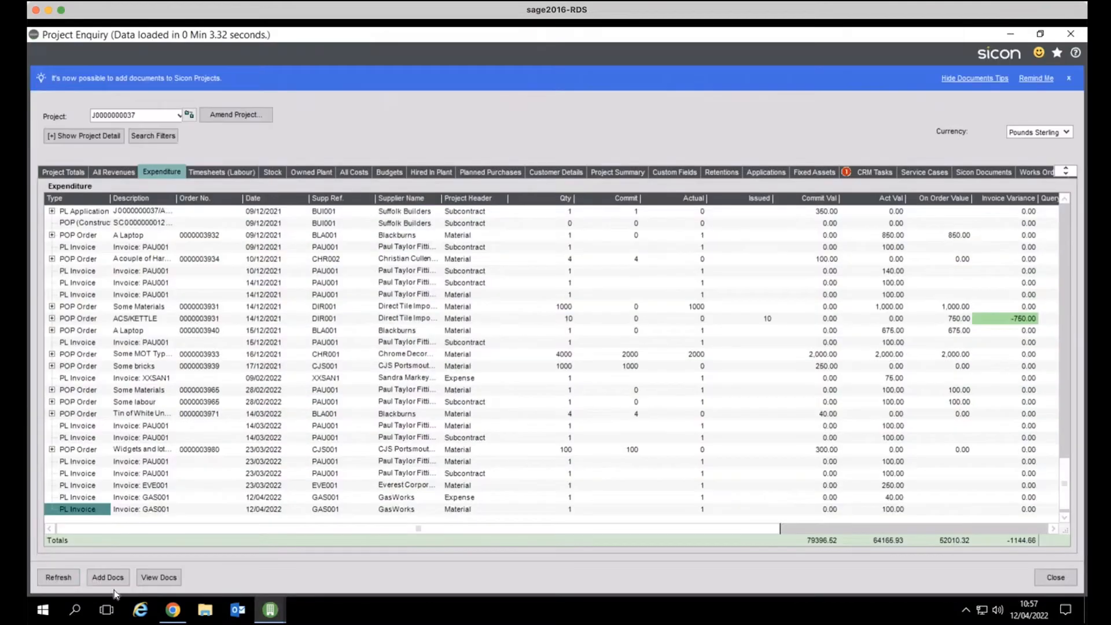
click(57, 583)
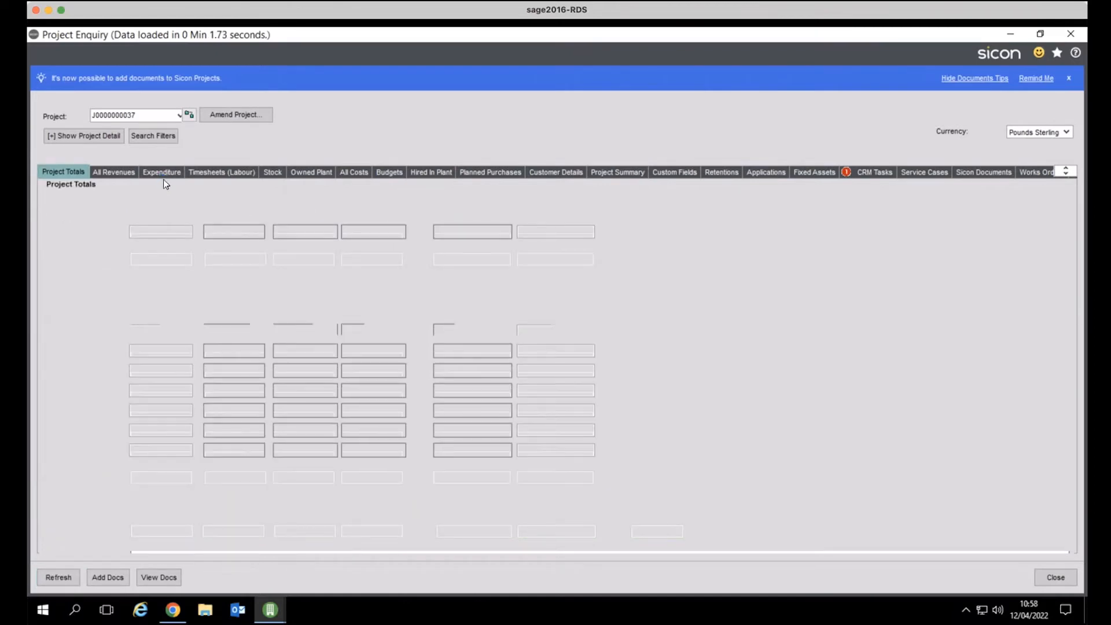
click(164, 175)
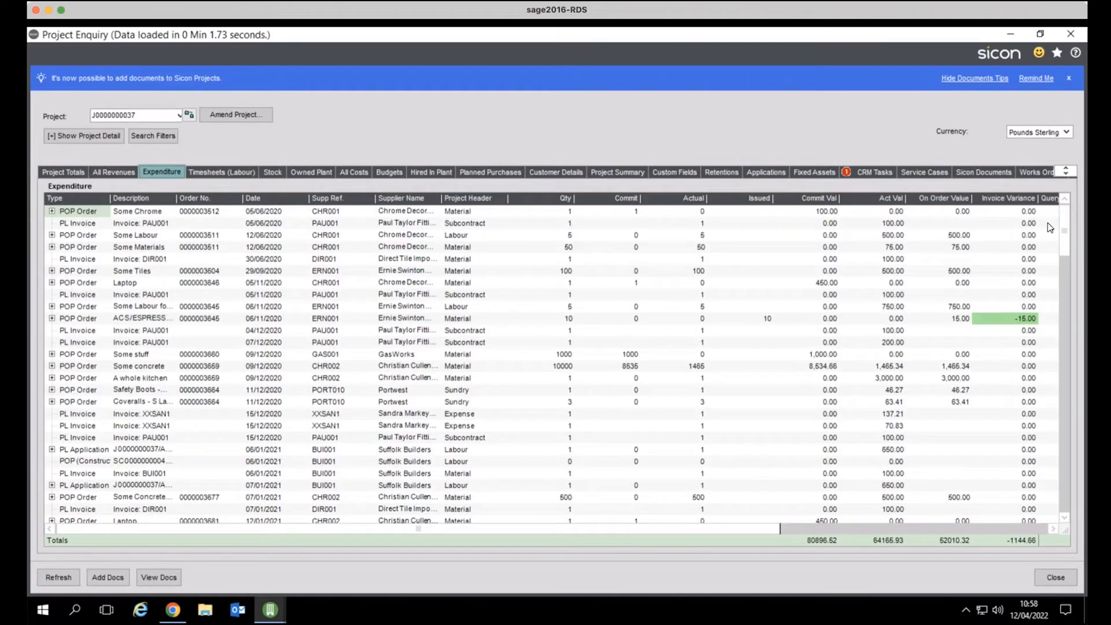
drag(1068, 228, 1056, 509)
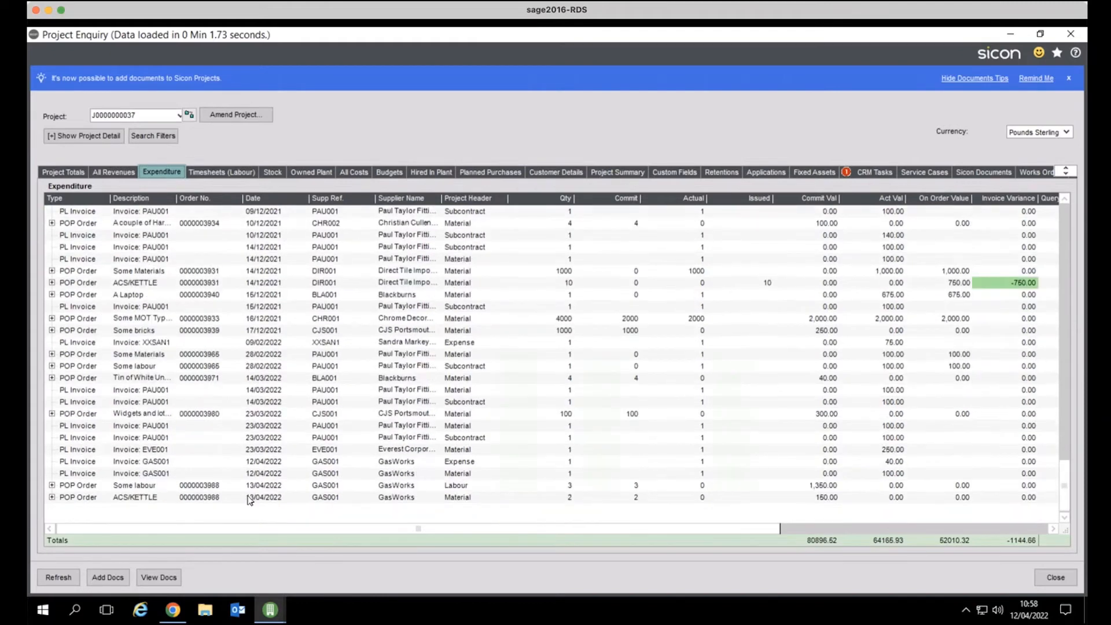
click(213, 502)
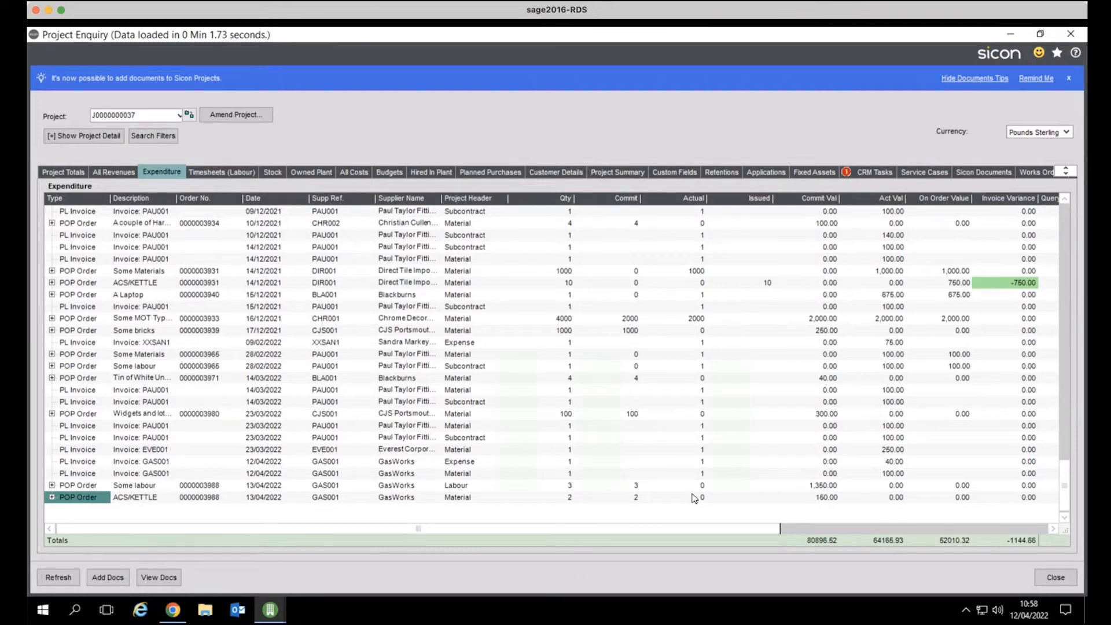
Confirm goods received on the GasWorks order under reference SEj432798, with 2 kettles and 3 labour units received.
click(1009, 35)
click(688, 94)
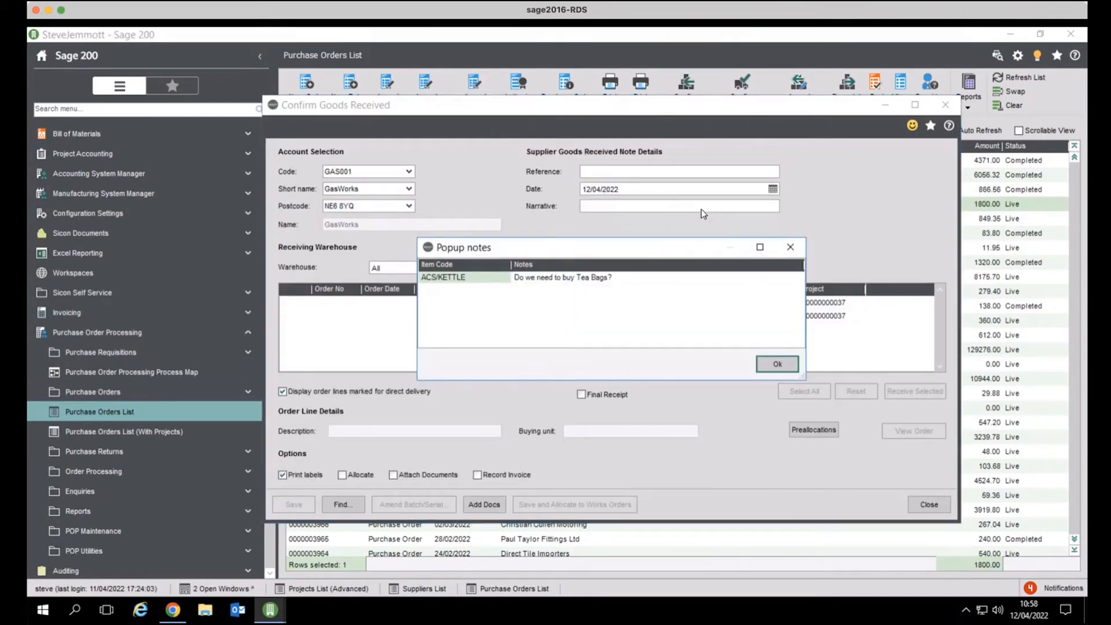
click(778, 364)
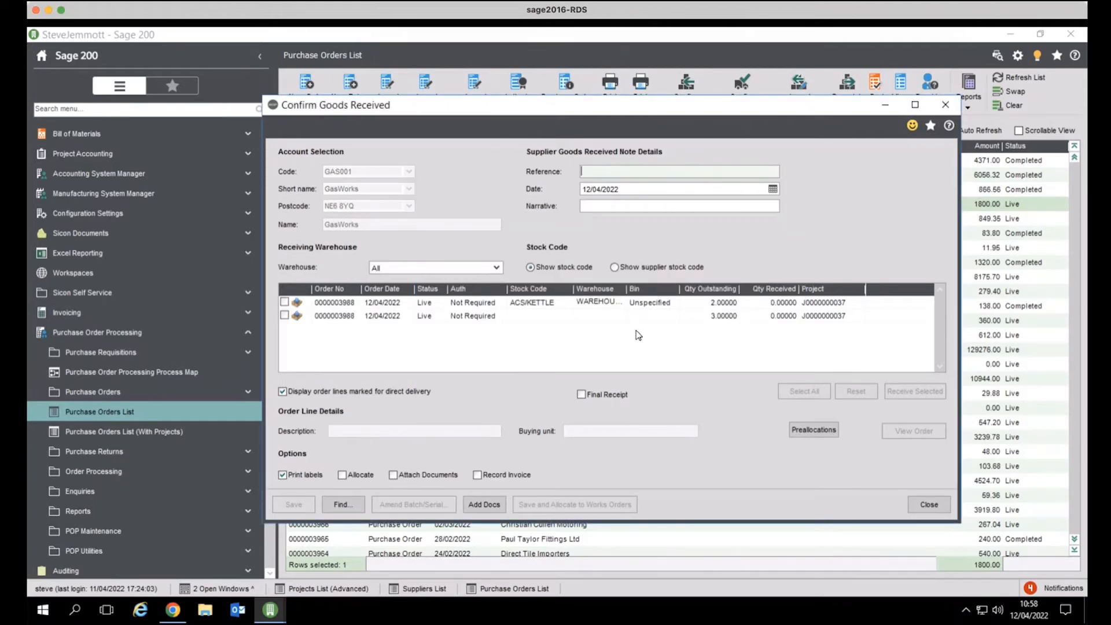
text(Ej432798)
click(770, 303)
text(2)
click(771, 317)
text(3)
click(774, 305)
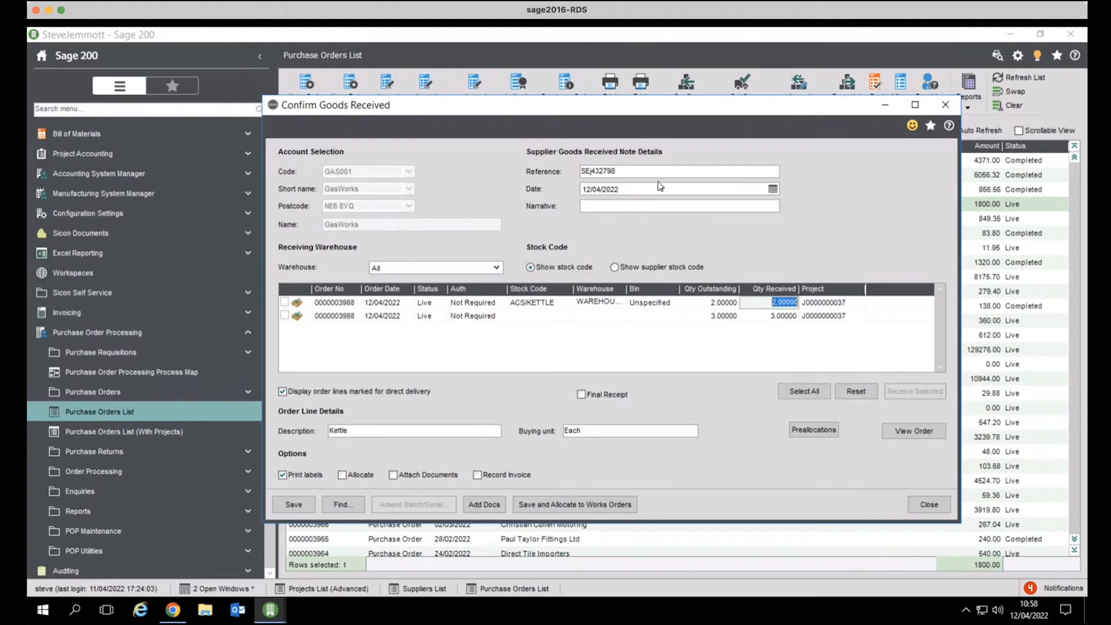
click(294, 504)
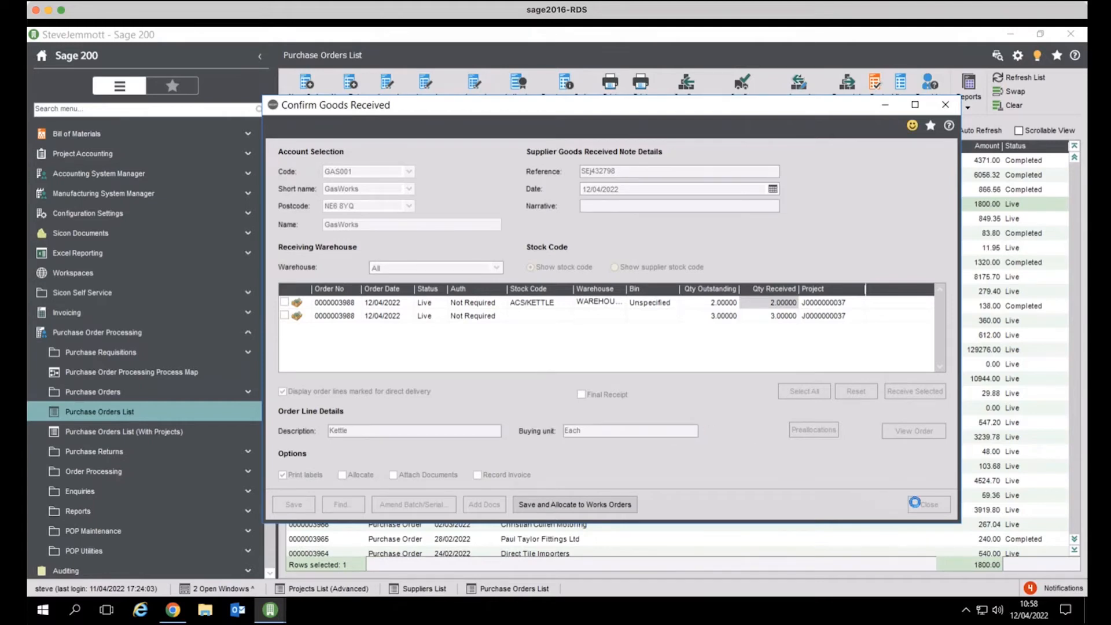
click(928, 504)
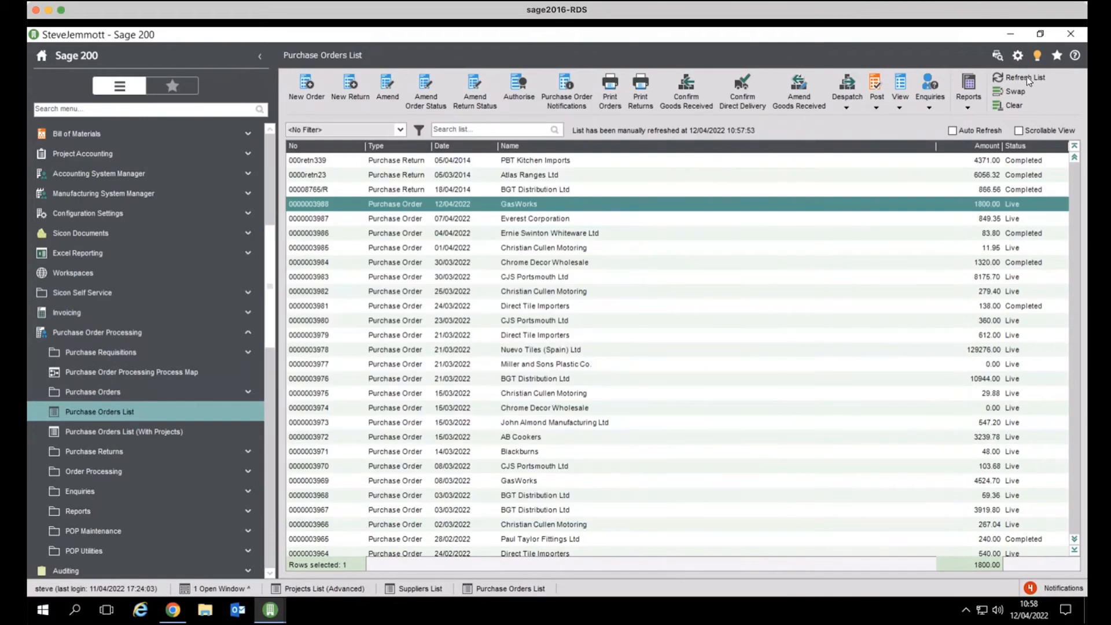
Start a purchase invoice for the GasWorks order with reference SEJ3249, match both order lines and check the reference.
click(876, 108)
click(889, 135)
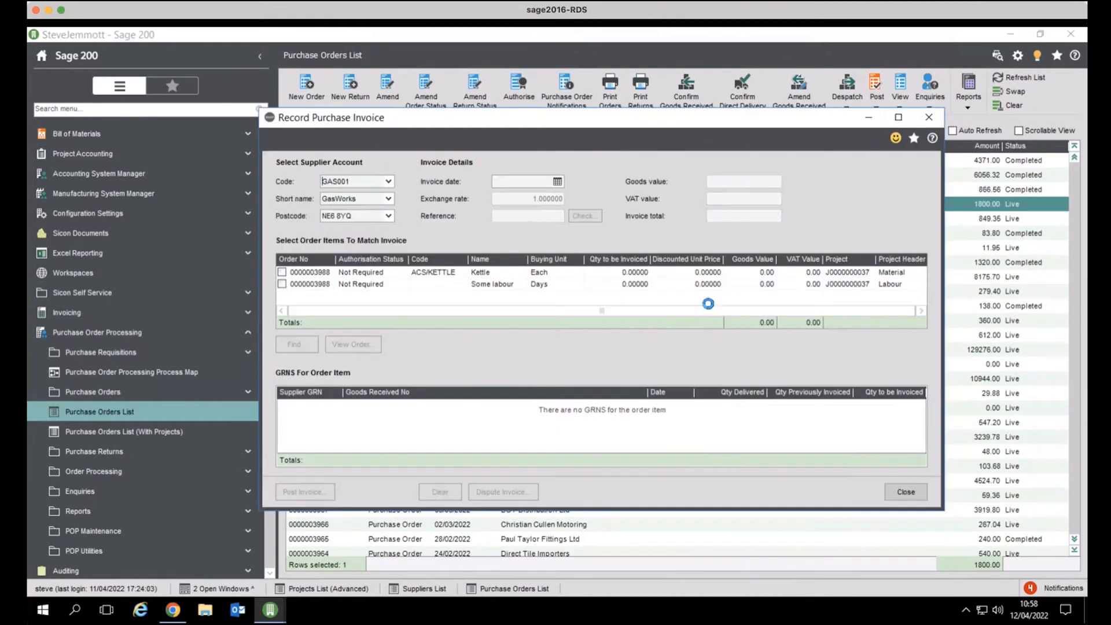
click(541, 216)
text(SEJ3249)
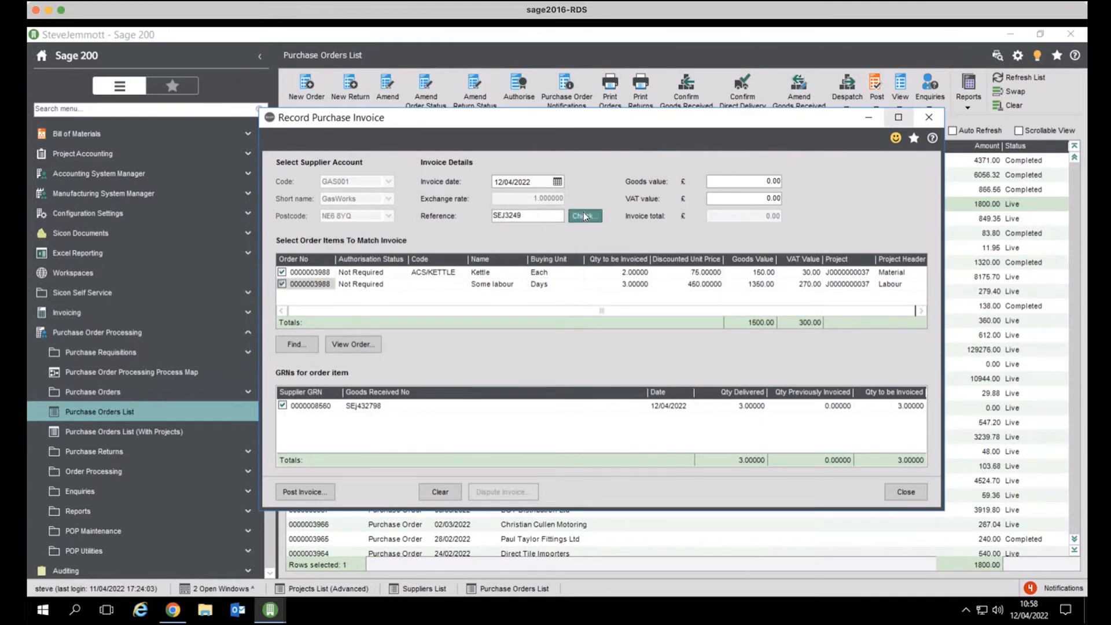
click(585, 217)
click(681, 365)
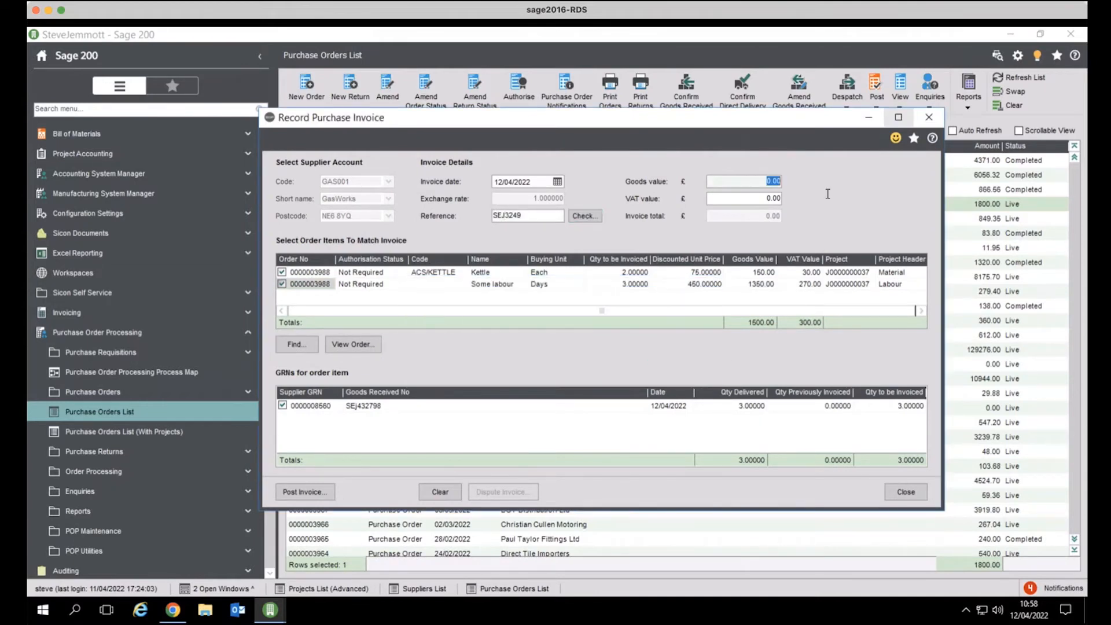
Set the invoice's goods value to 1500 and VAT value to 300, and proceed to posting.
text(1500)
key(Tab)
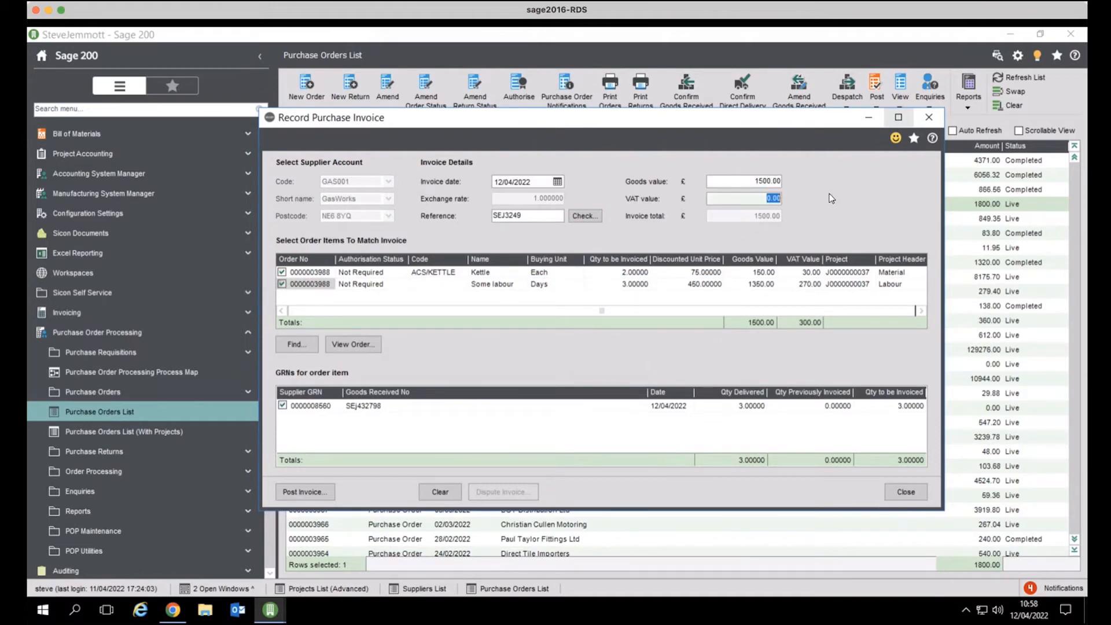
text(300)
key(Tab)
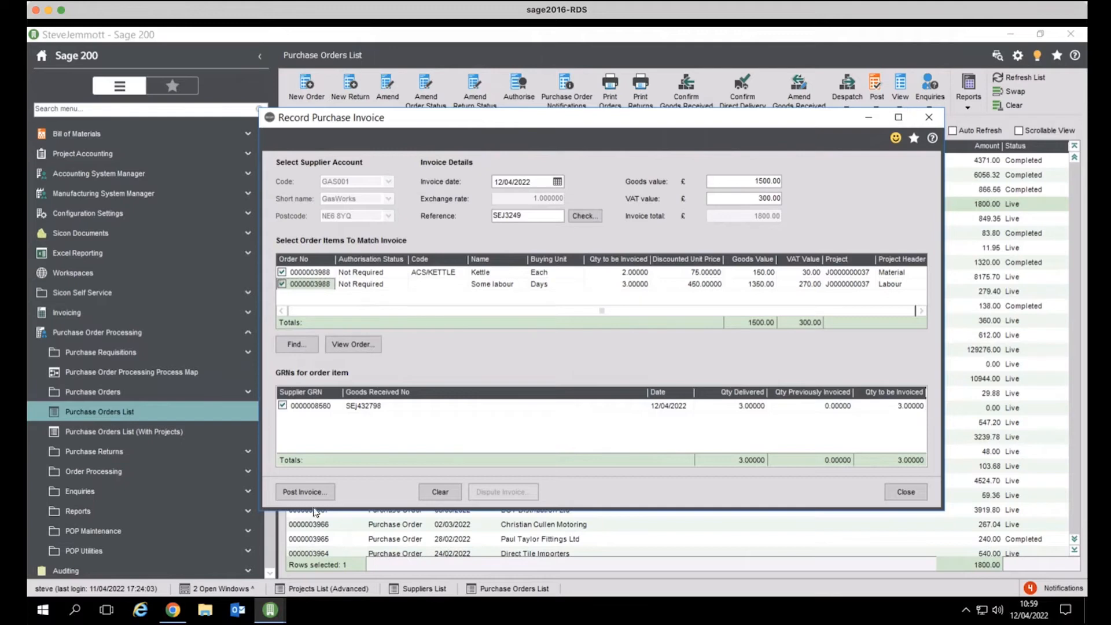
click(324, 492)
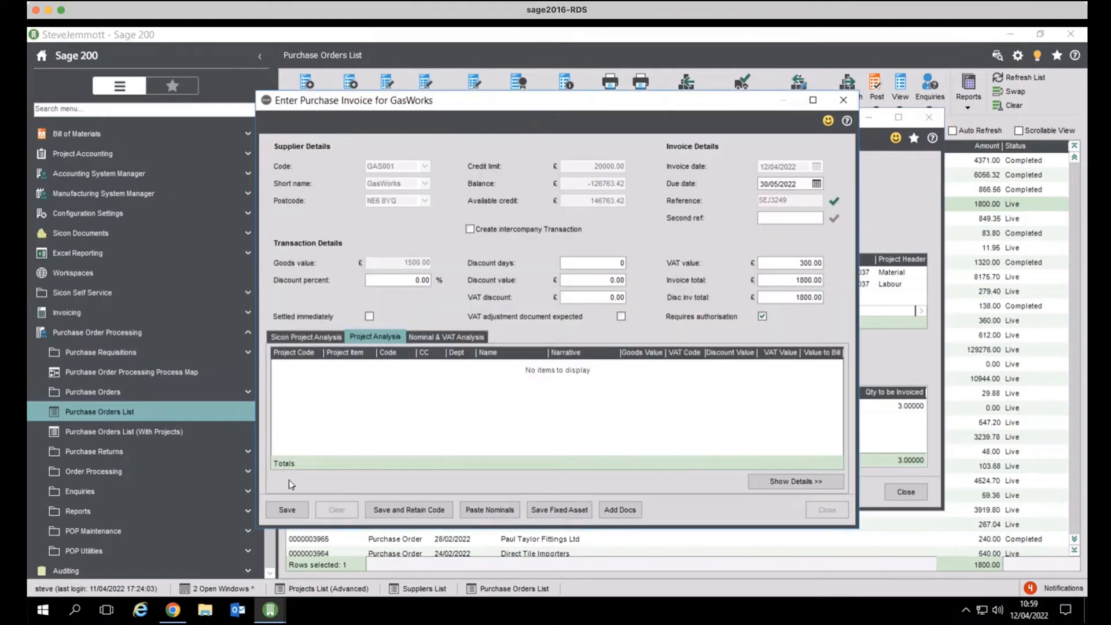
Review the invoice's Sicon project analysis, turn off Requires authorisation and save it, returning to a refreshed order list.
click(316, 340)
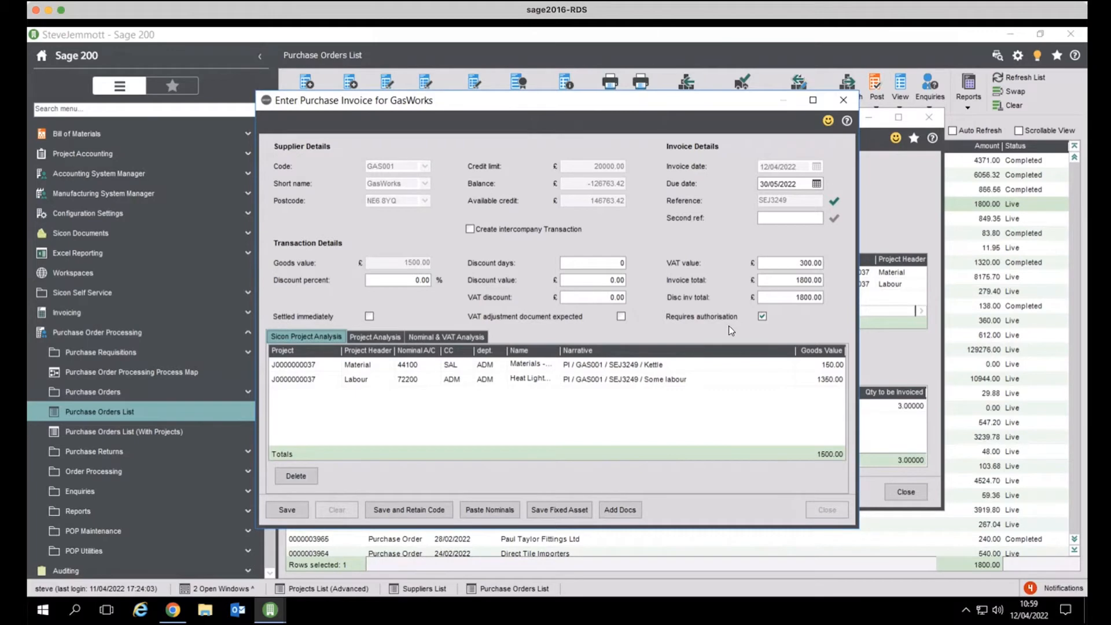
click(763, 317)
click(288, 510)
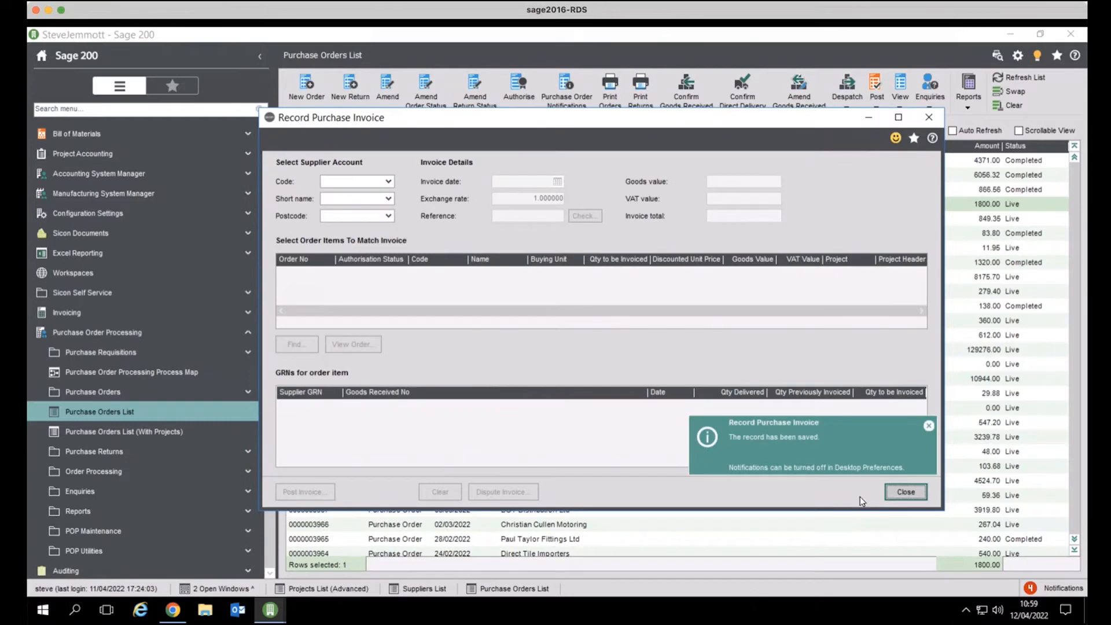
click(906, 491)
click(1021, 77)
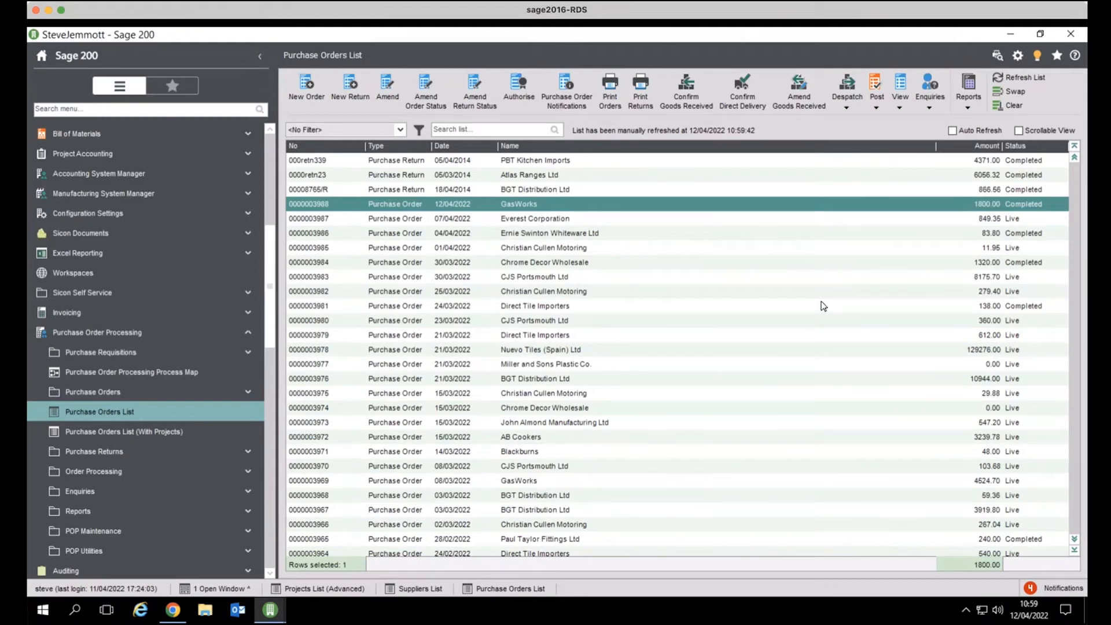
Refresh the project enquiry again and examine the invoiced labour and kettle lines in the project's expenditure.
mouse_move(282, 613)
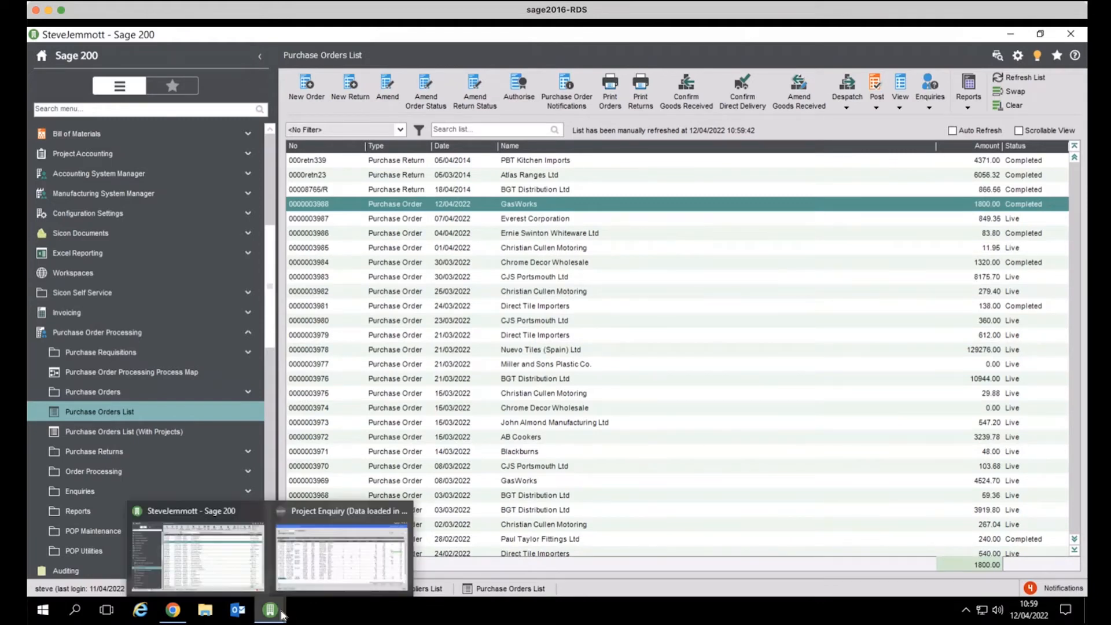
click(341, 556)
click(58, 577)
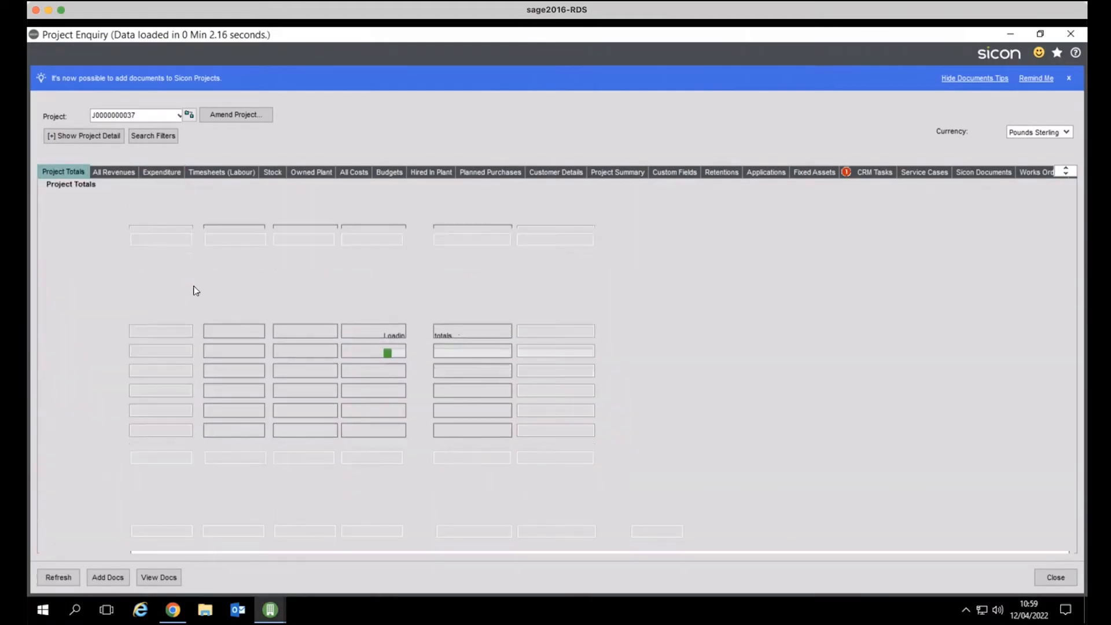
click(161, 172)
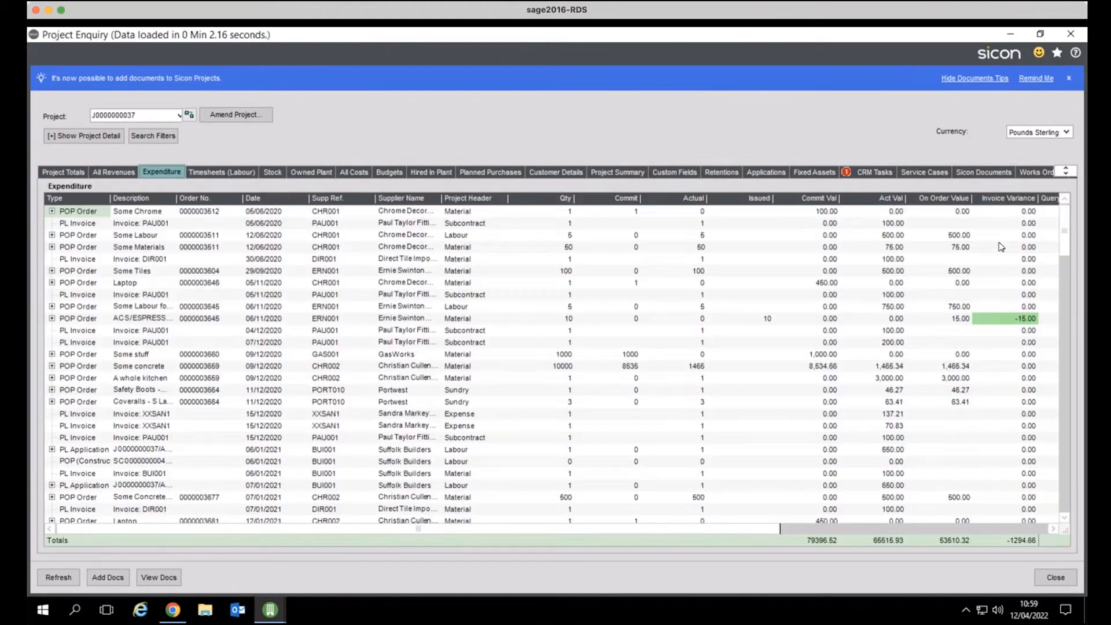
drag(1064, 238, 1060, 511)
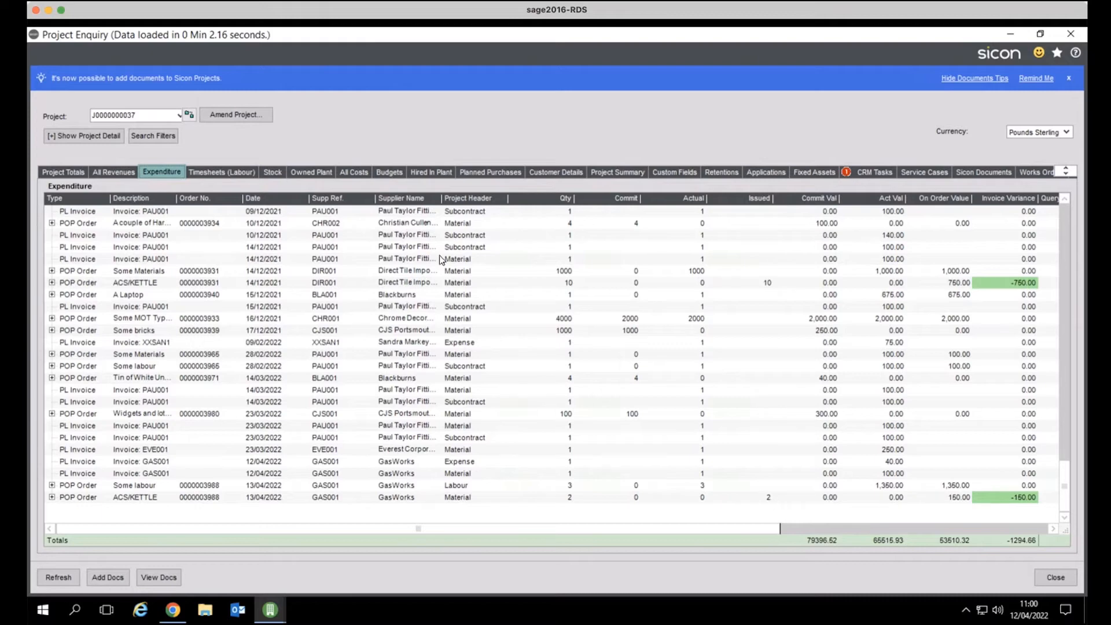
Examine the latest kettle issue in the project's stock transactions and compare it with the kettle order line under expenditure.
click(272, 173)
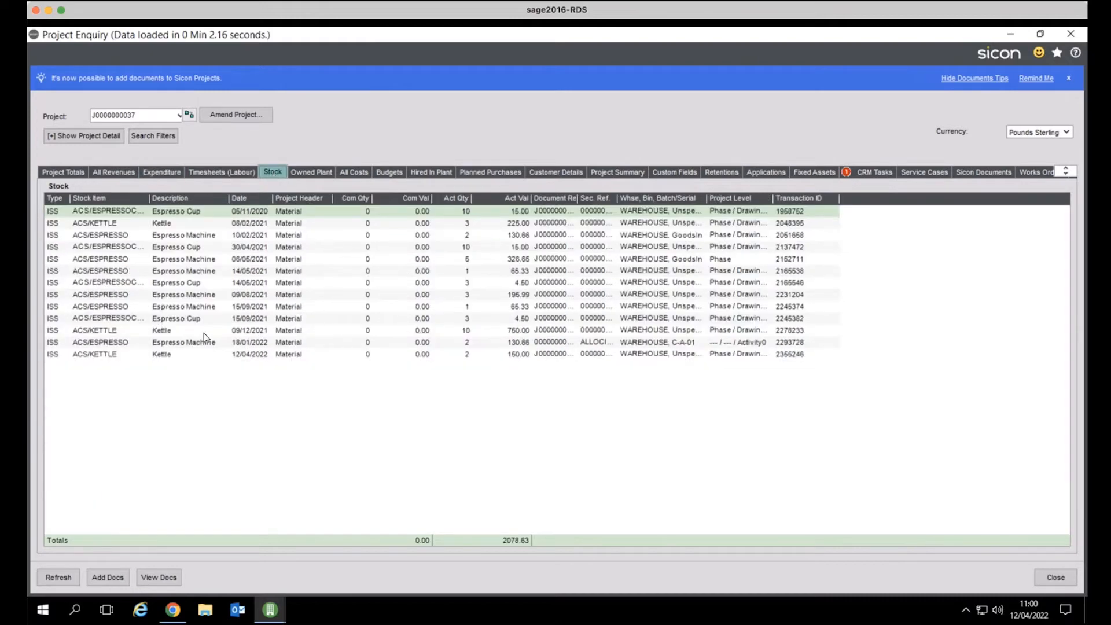
click(155, 356)
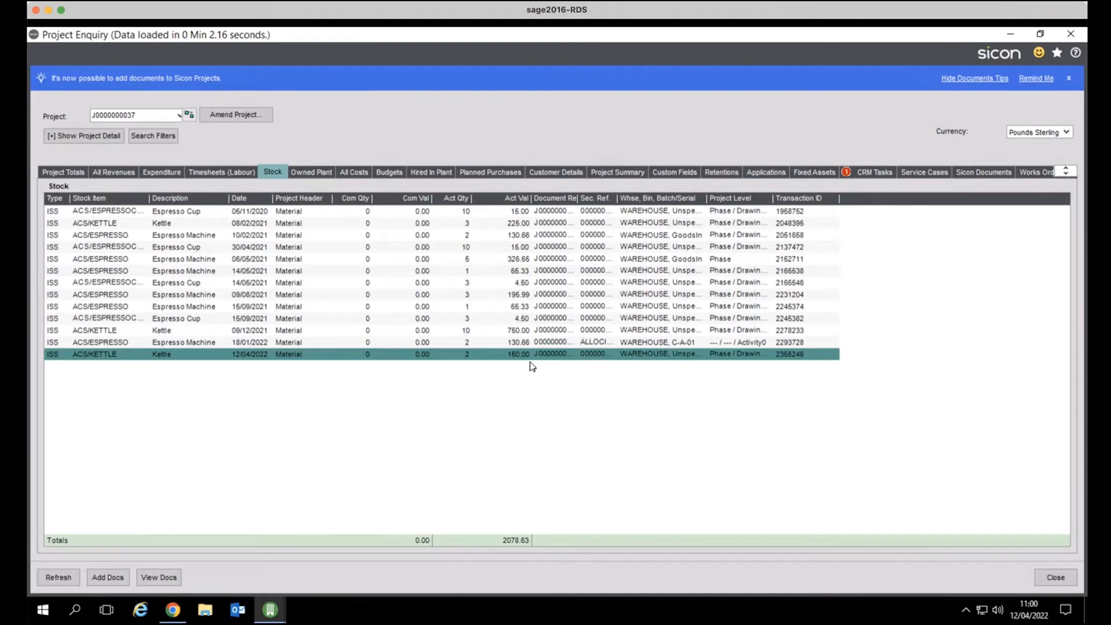
click(178, 176)
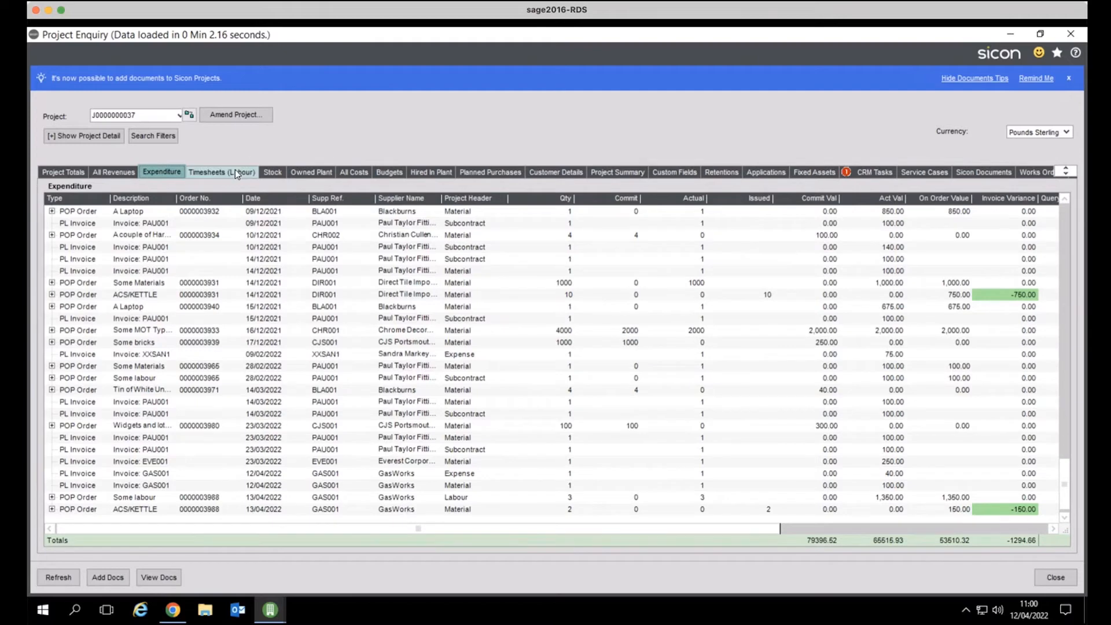
click(266, 173)
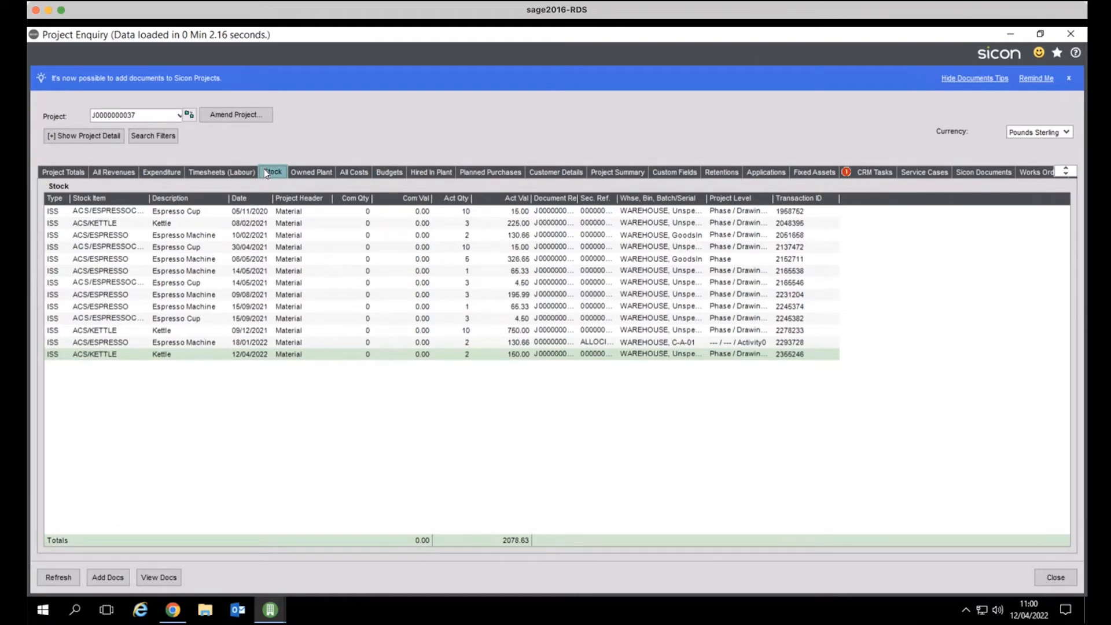
click(1010, 33)
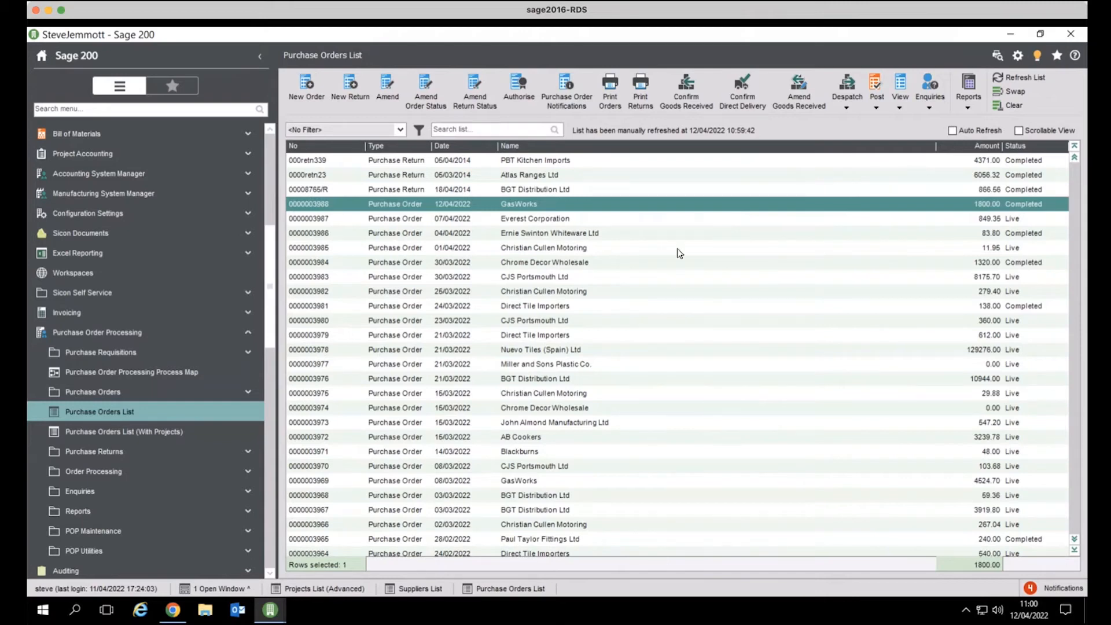
click(172, 338)
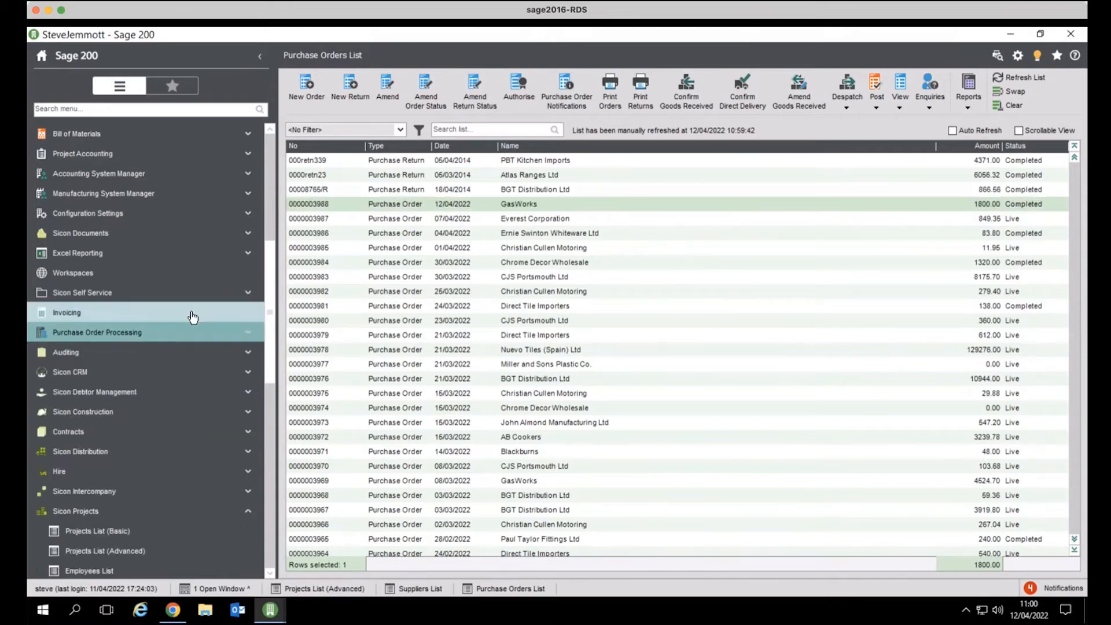
drag(272, 332, 272, 457)
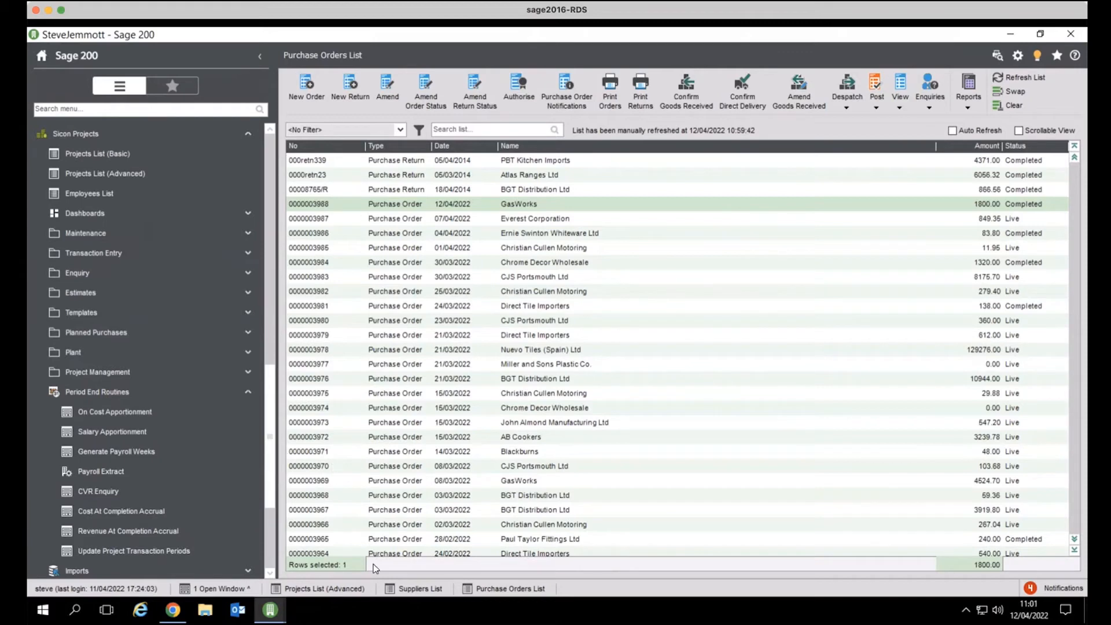
click(334, 588)
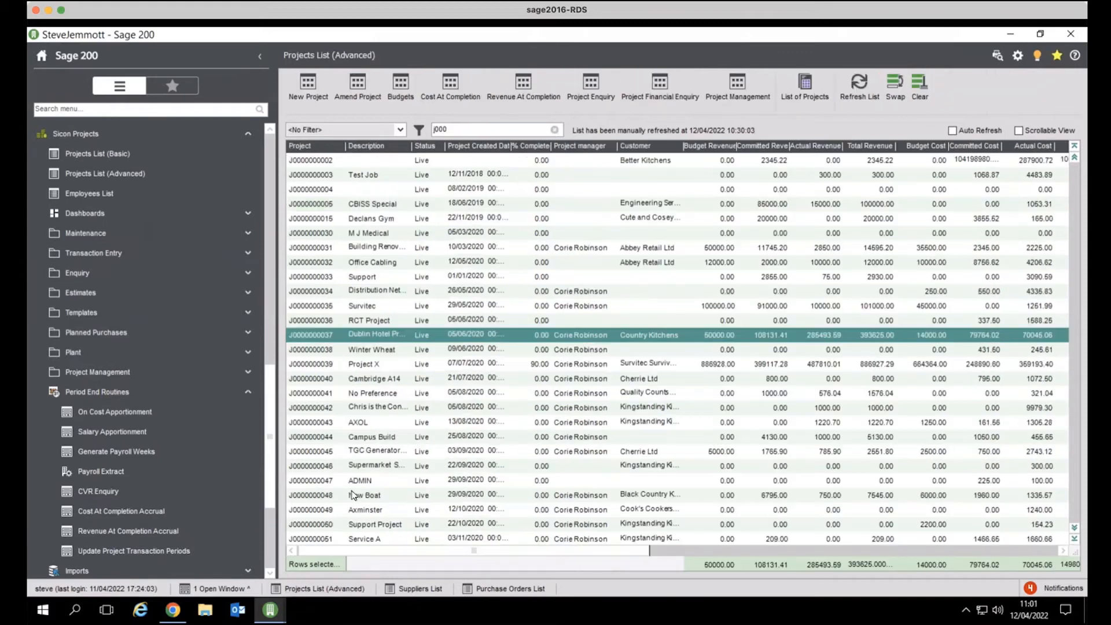
click(365, 103)
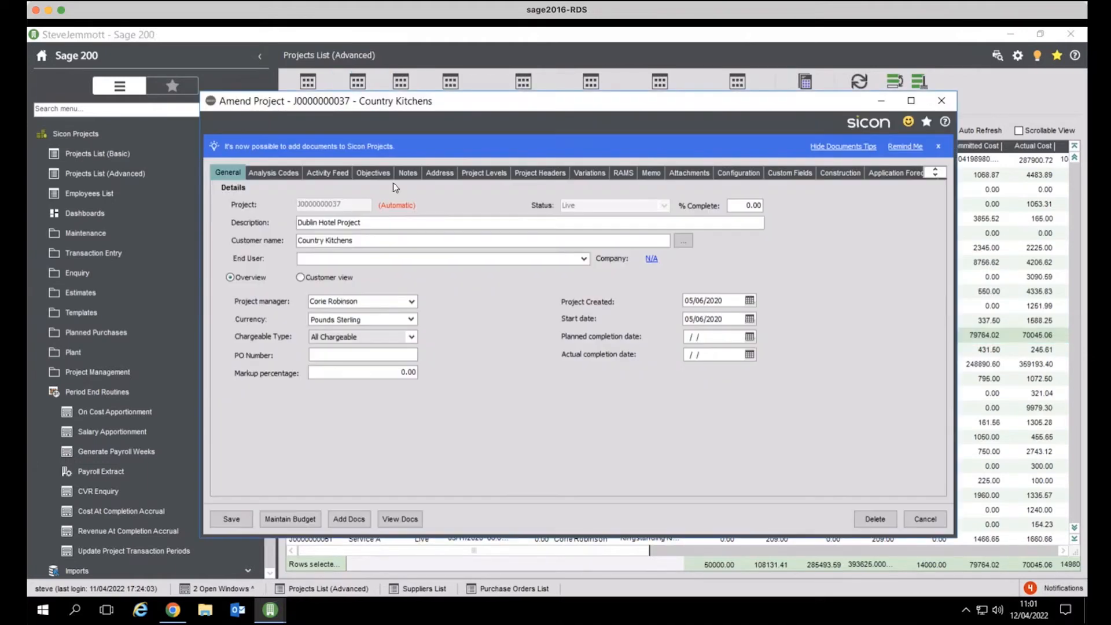
click(481, 174)
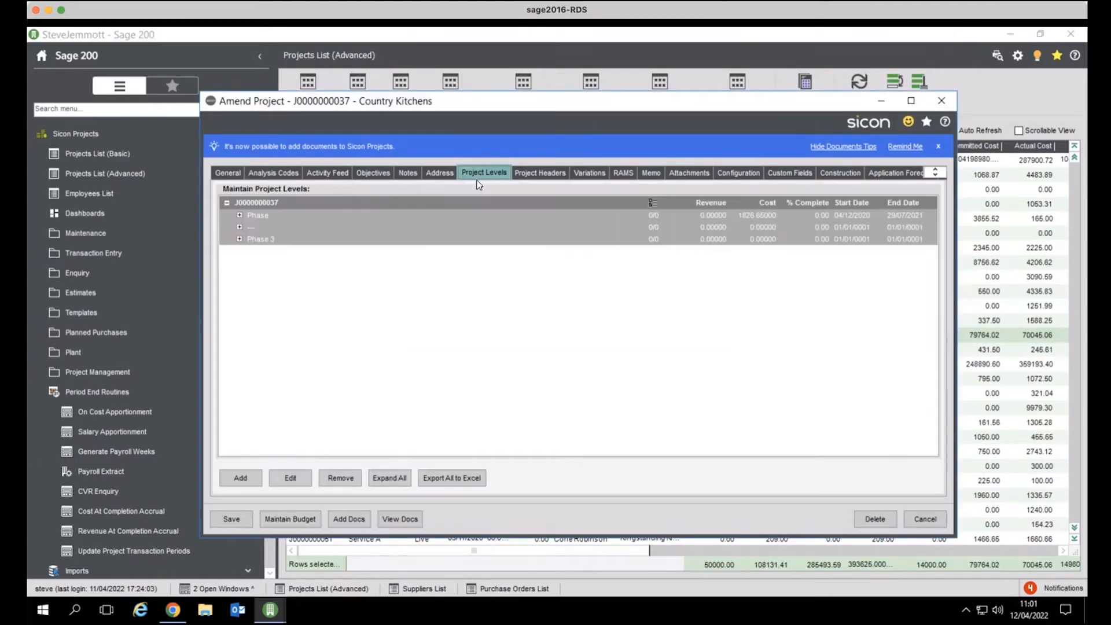
click(520, 178)
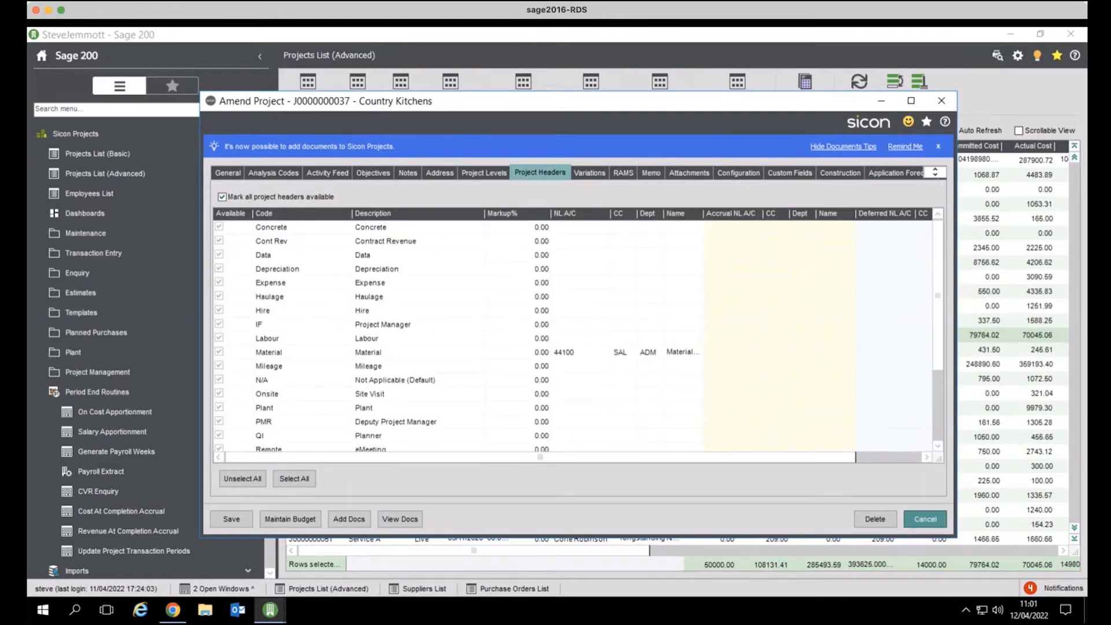
Close the project amendment without saving and review the Project Rates list of employee hourly charge rates.
click(918, 523)
click(102, 237)
click(99, 352)
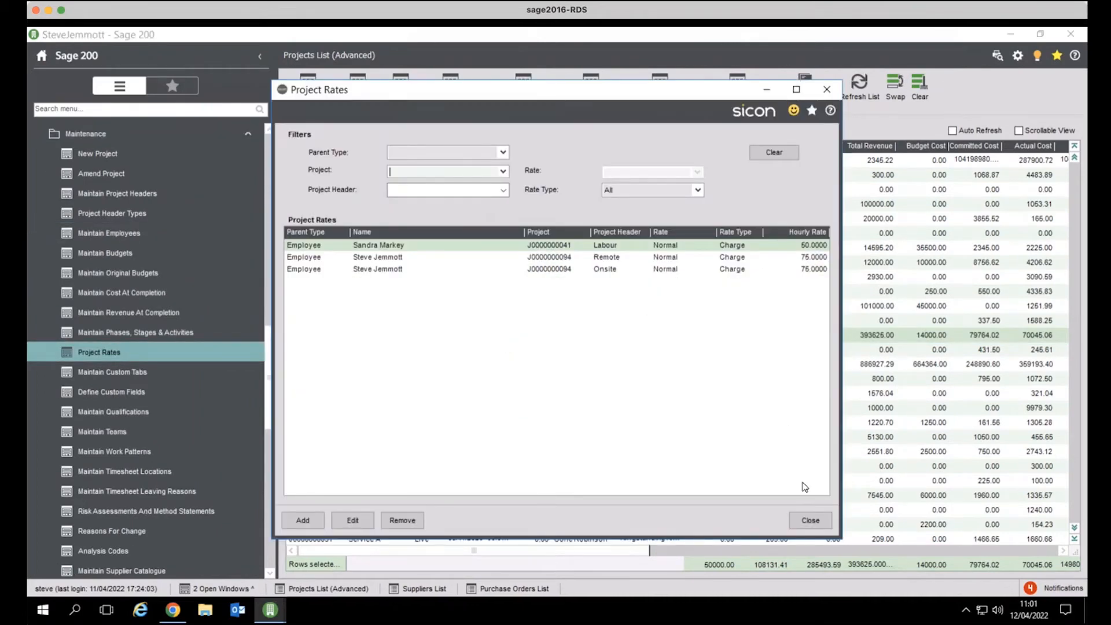
click(809, 523)
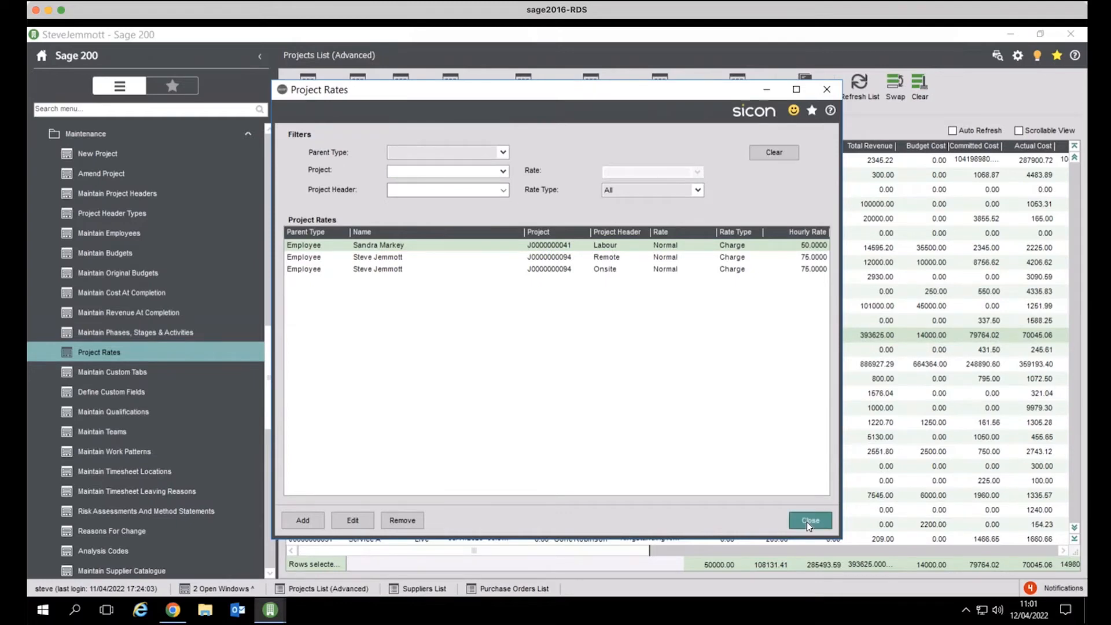
click(92, 134)
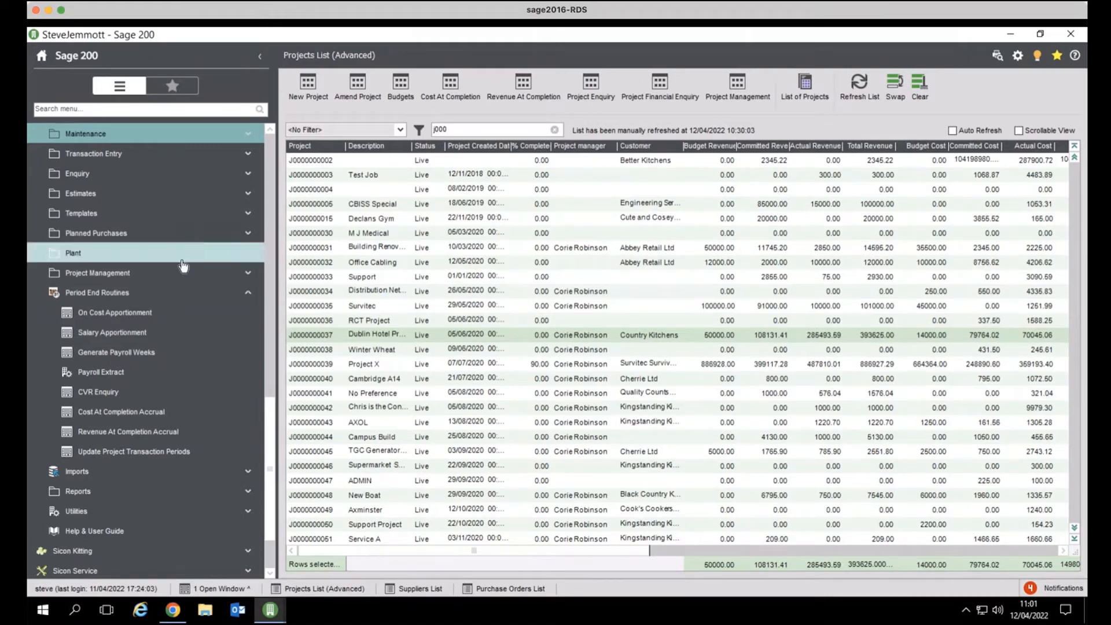
Open Generate Billing Transactions from the transaction entry routines, enlarge it to examine the chargeable transactions and close it without generating.
click(140, 293)
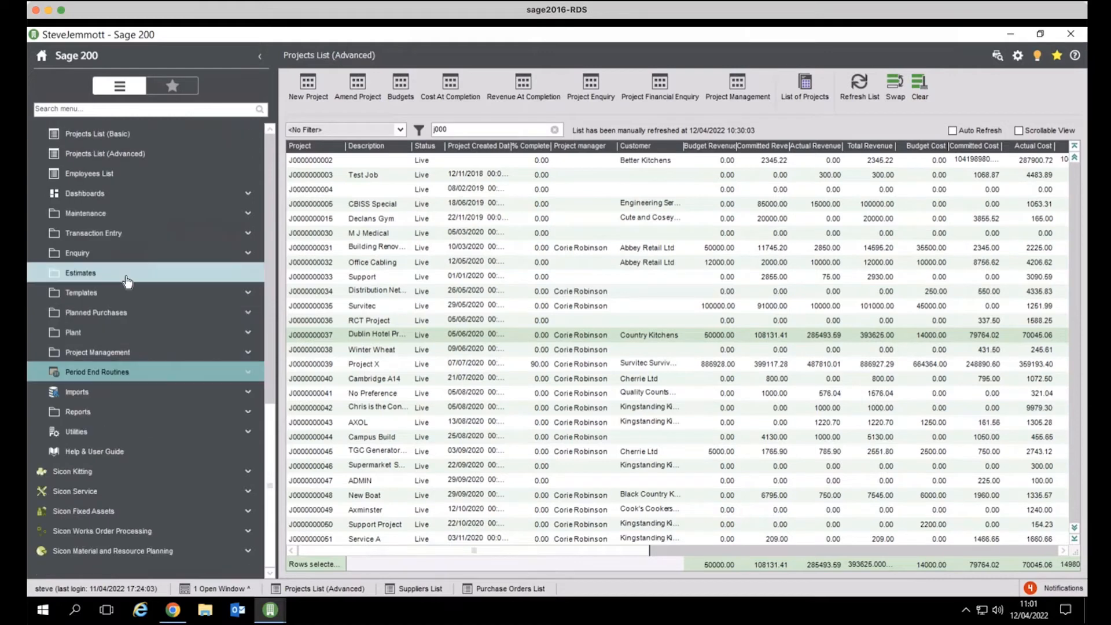
click(116, 233)
click(104, 334)
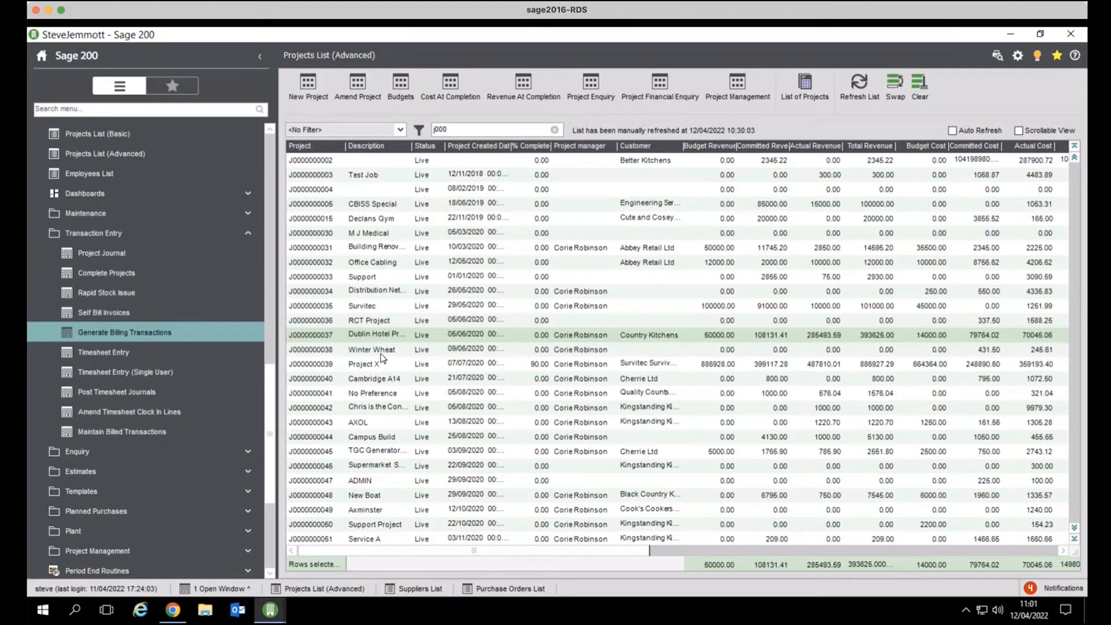
double_click(157, 328)
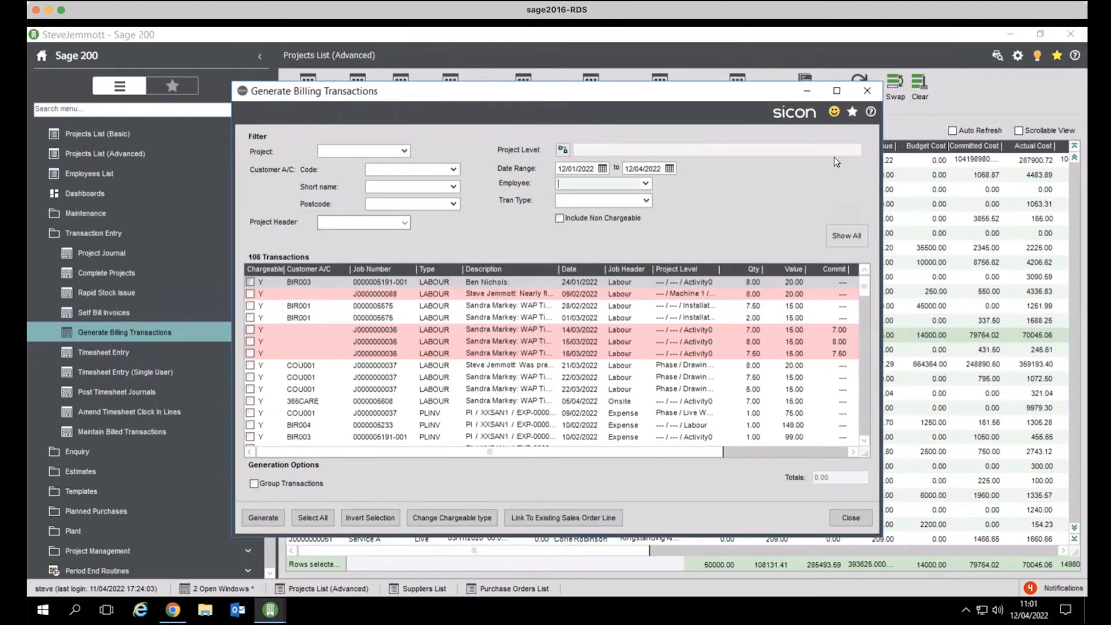
click(836, 92)
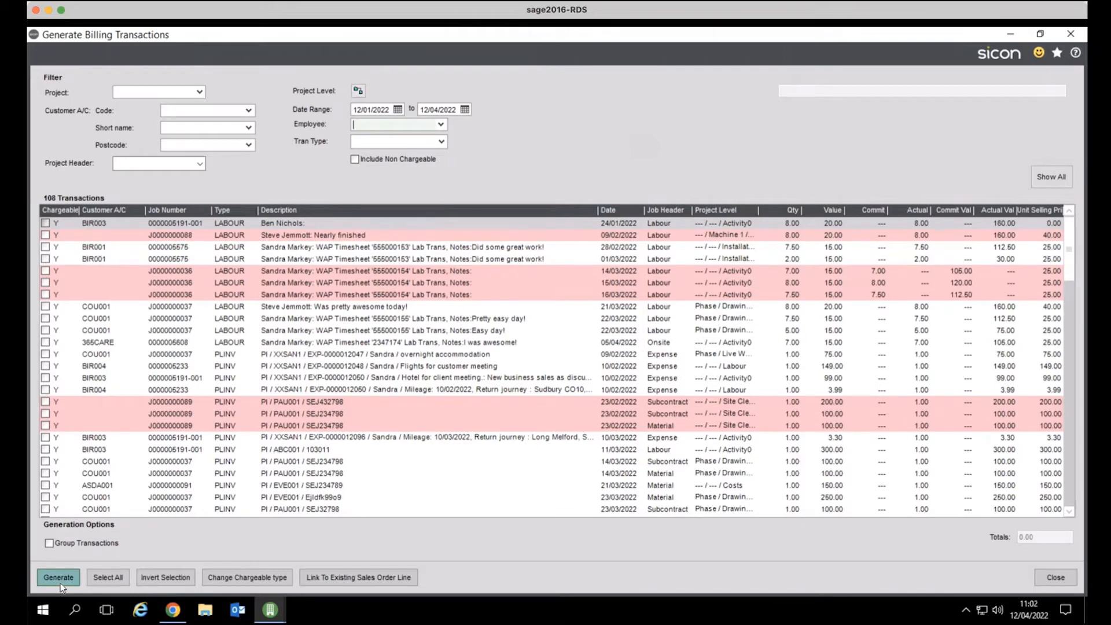
click(1040, 580)
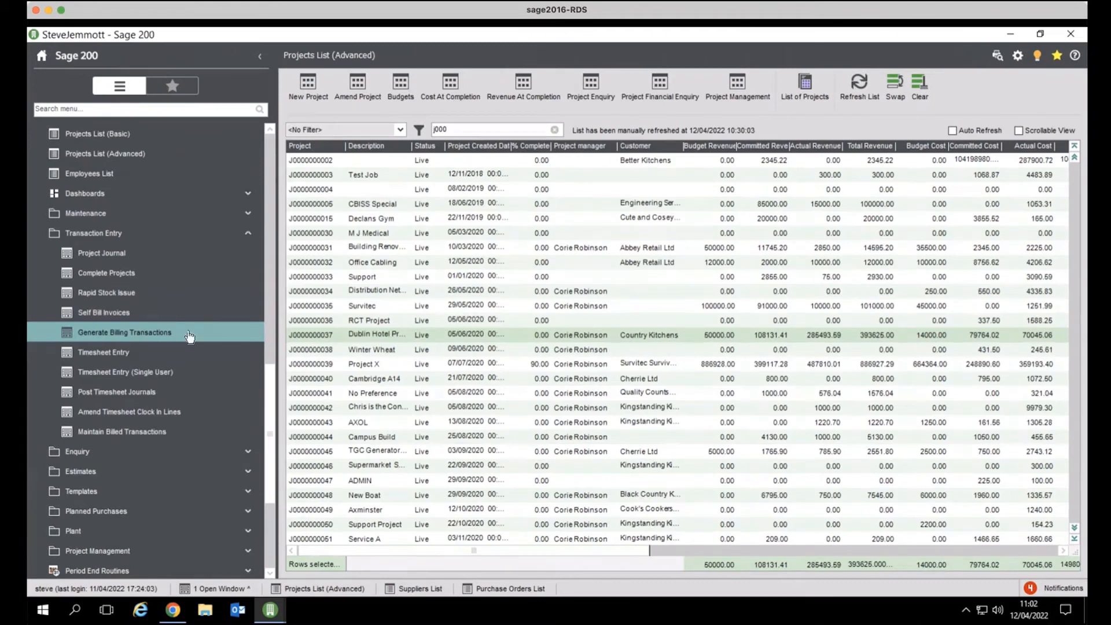
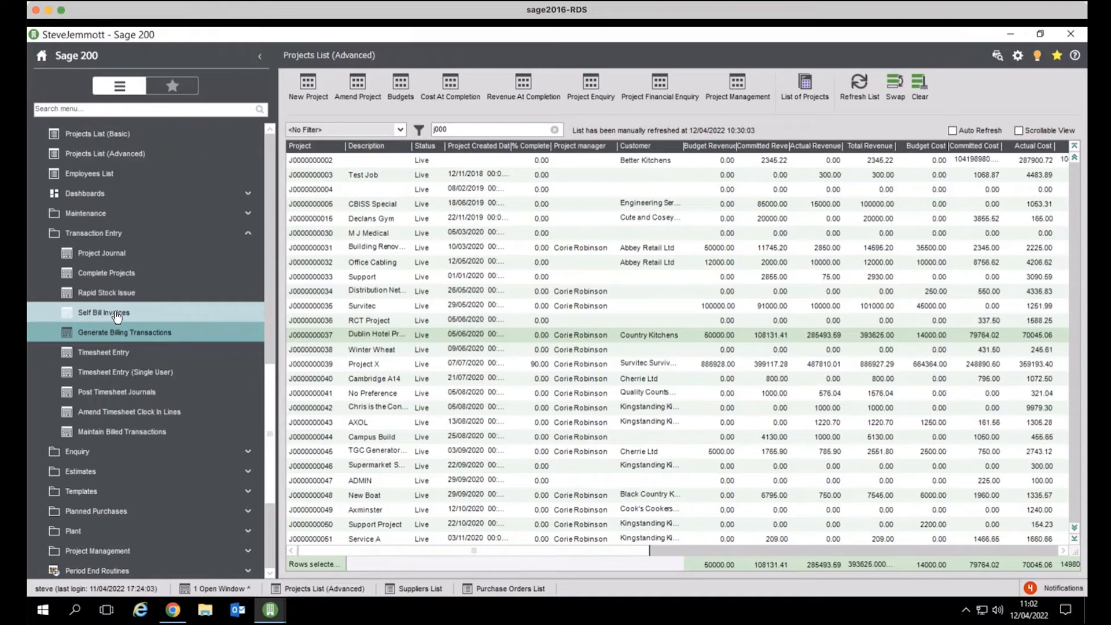
Open an employee record in Maintain Employees and examine its details, contact details, cost rates and charge rates.
click(90, 213)
click(98, 232)
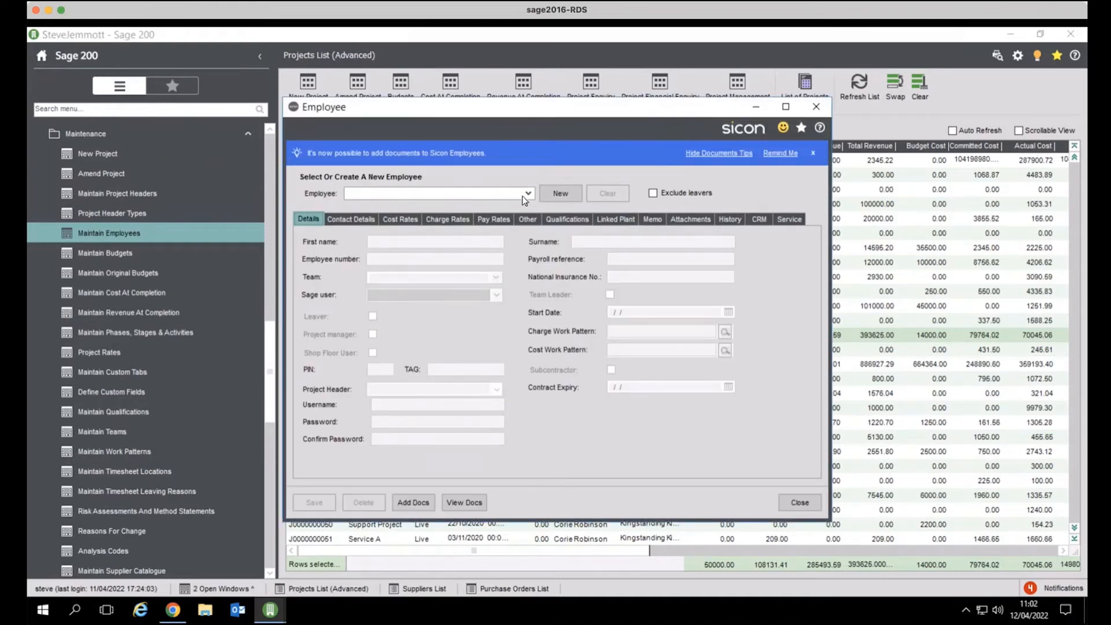
click(527, 195)
click(419, 268)
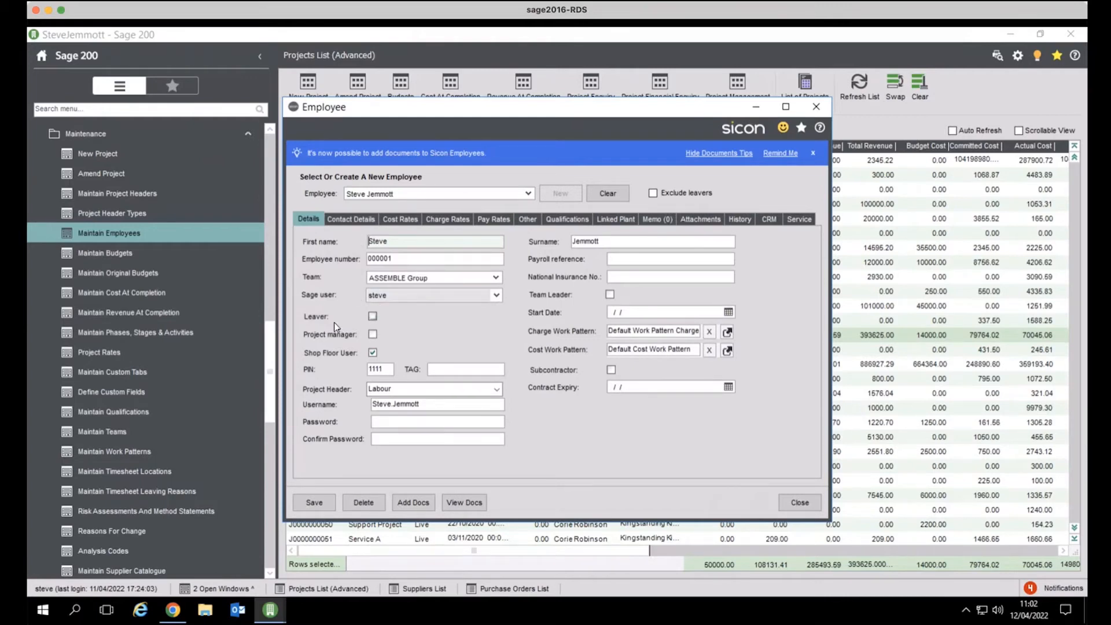
click(351, 221)
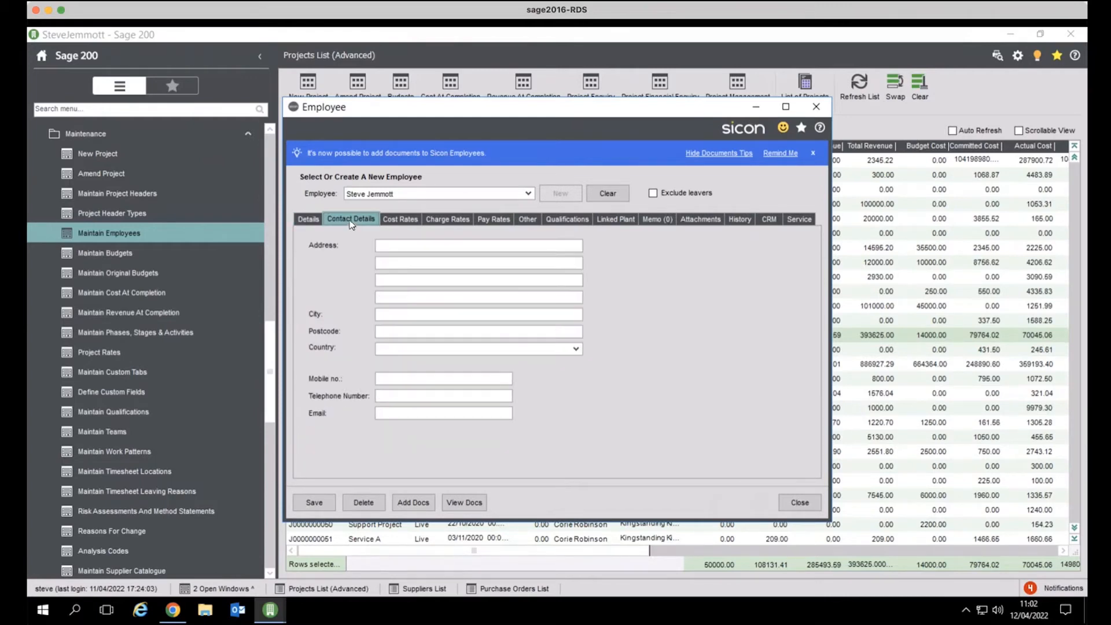
click(399, 220)
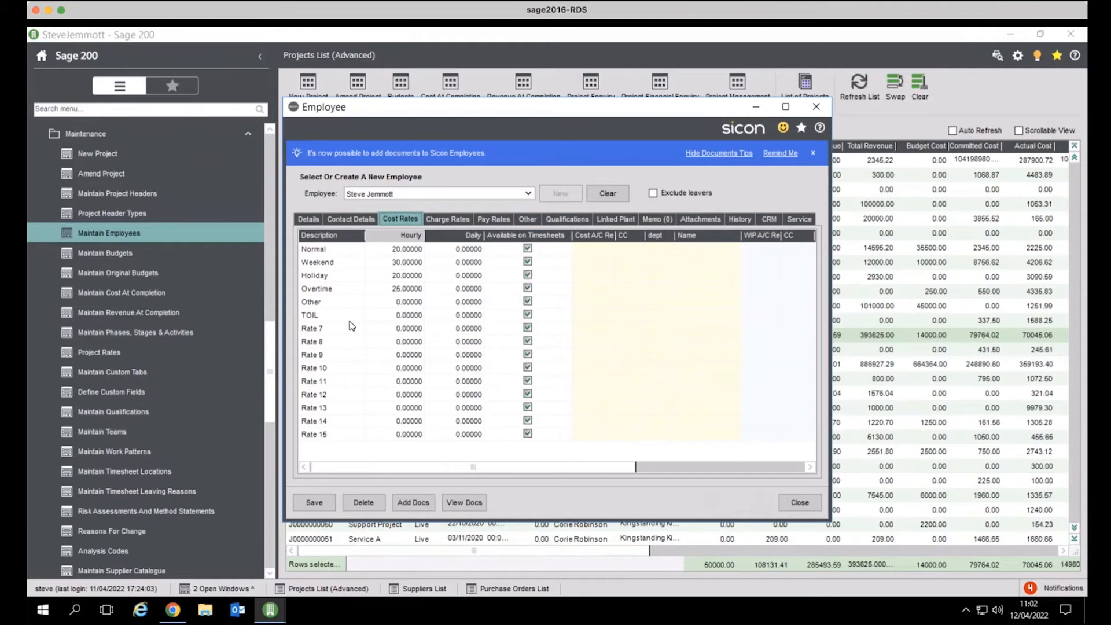
click(446, 222)
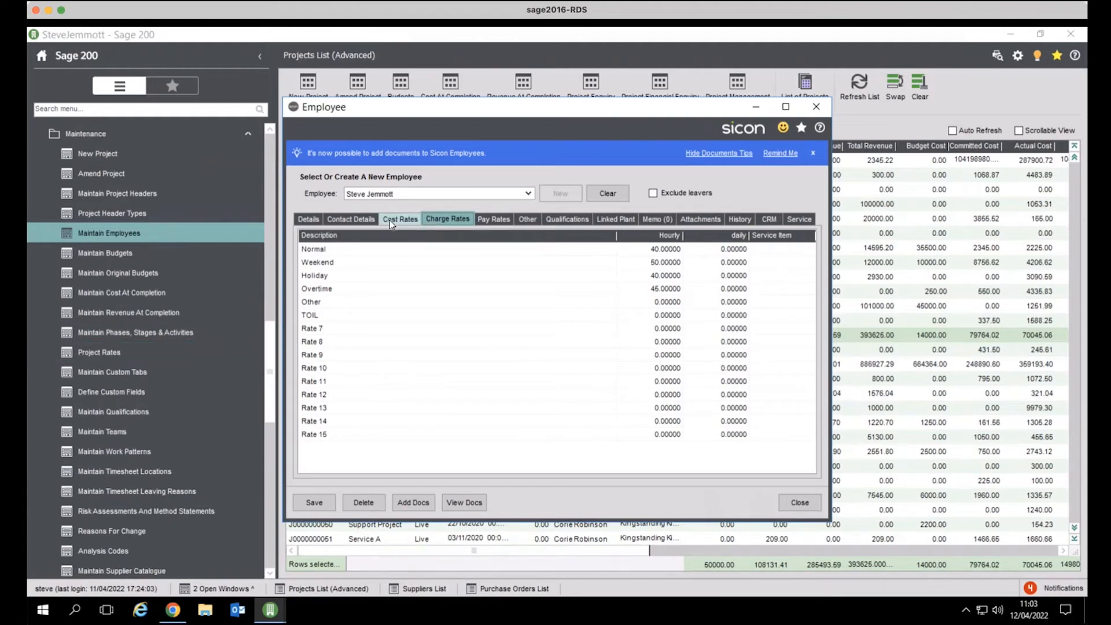
Mark the employee as a subcontractor, examine the self billing hourly rates and close the record without saving.
click(309, 218)
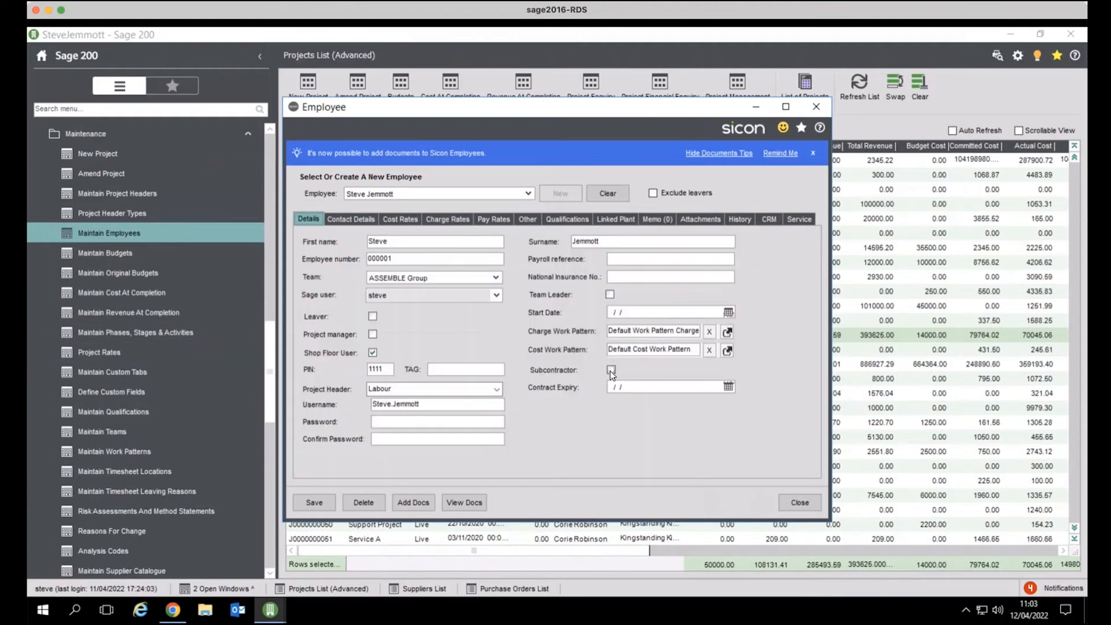
click(611, 370)
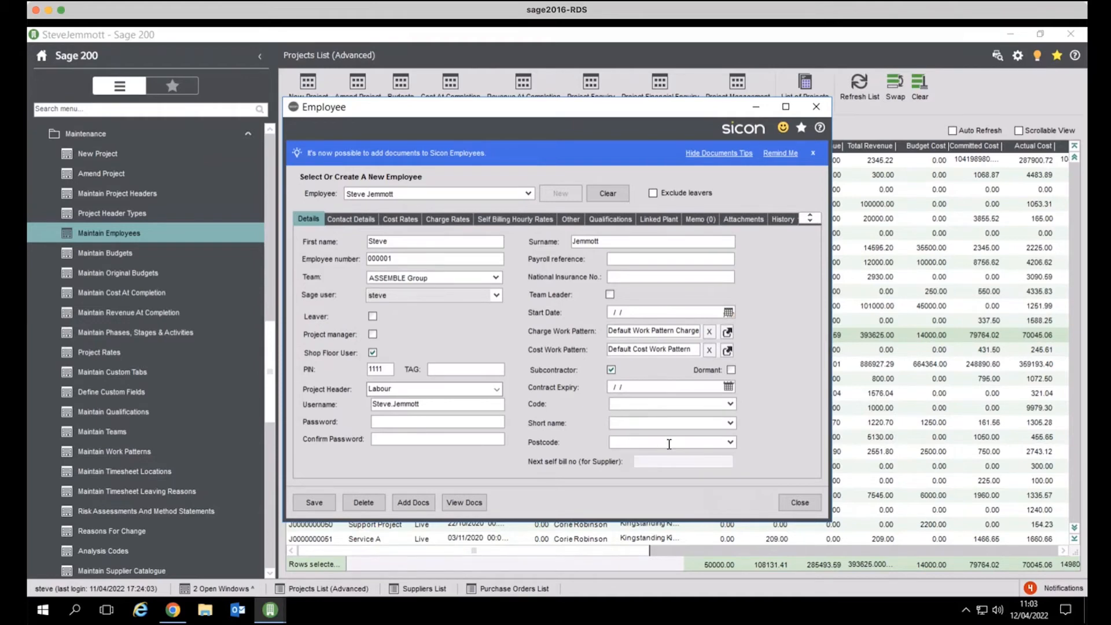
click(515, 219)
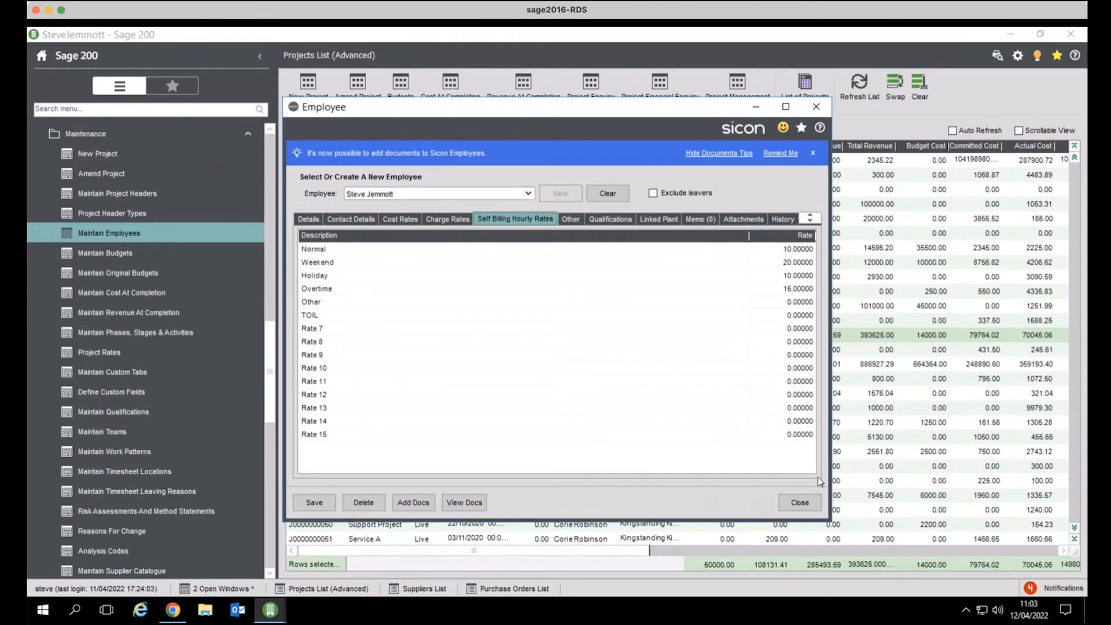
click(801, 503)
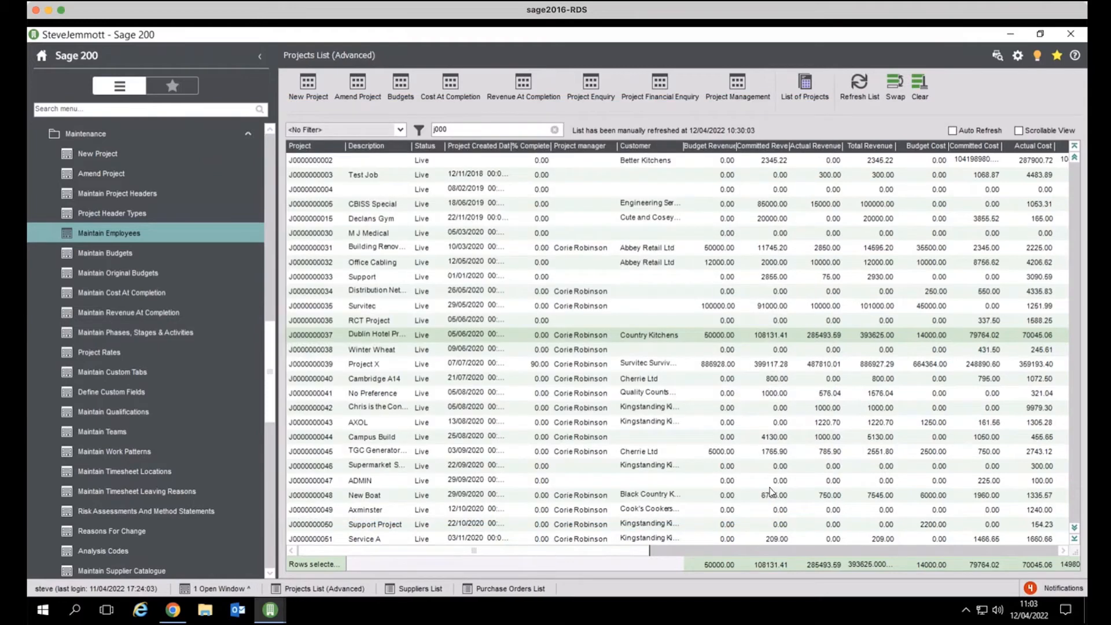
Start a Timesheet Entry for an employee in week 15, starting 11/04/2022, and add a blank project line.
click(113, 139)
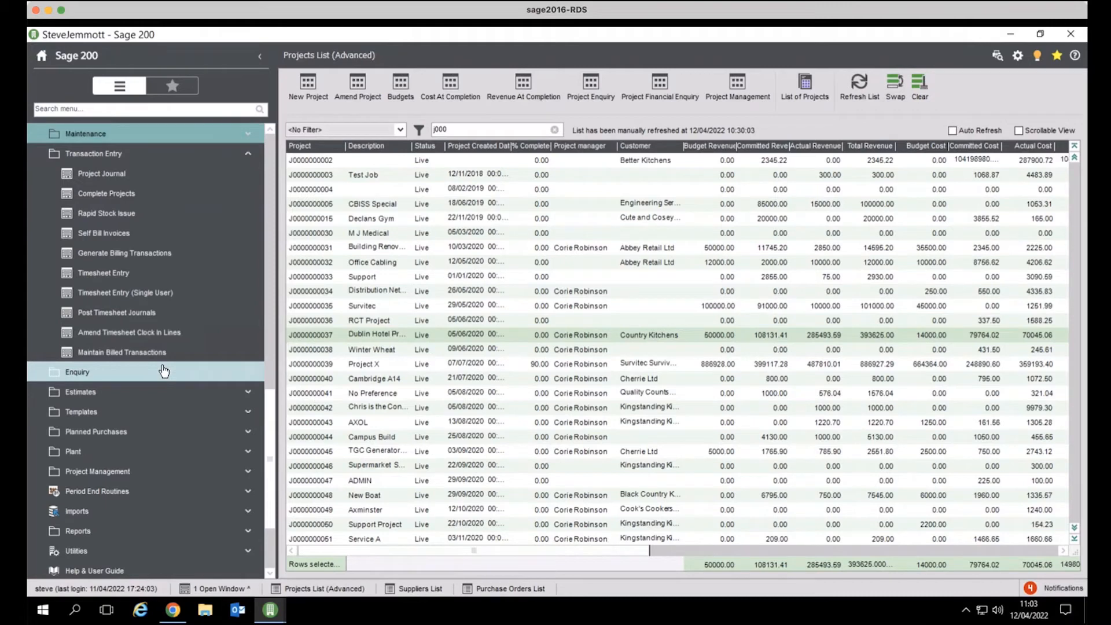
click(124, 273)
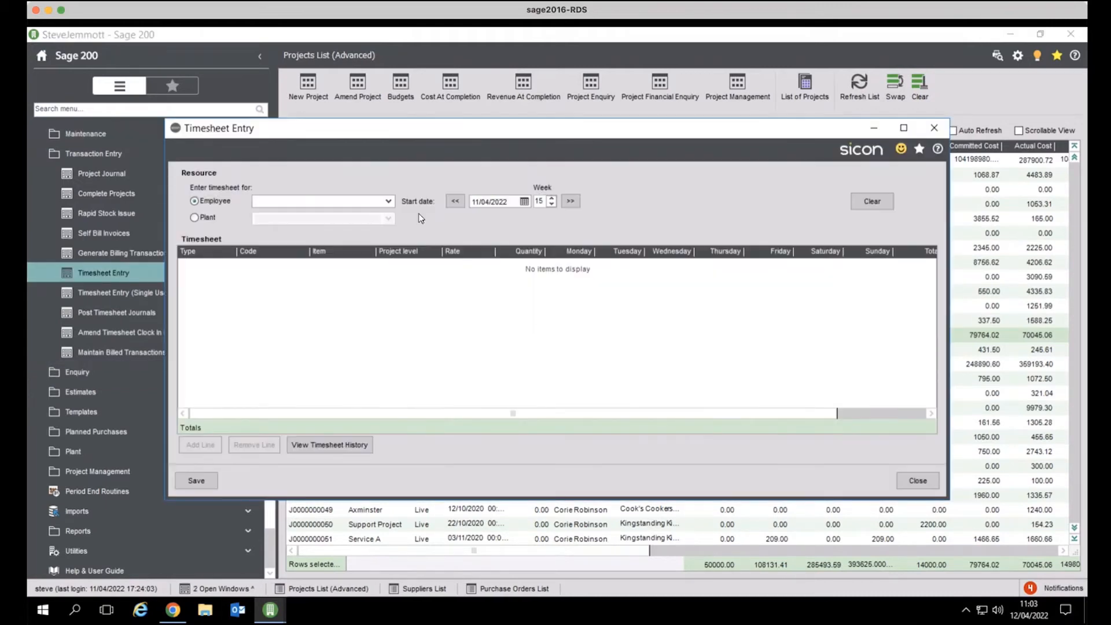
click(389, 201)
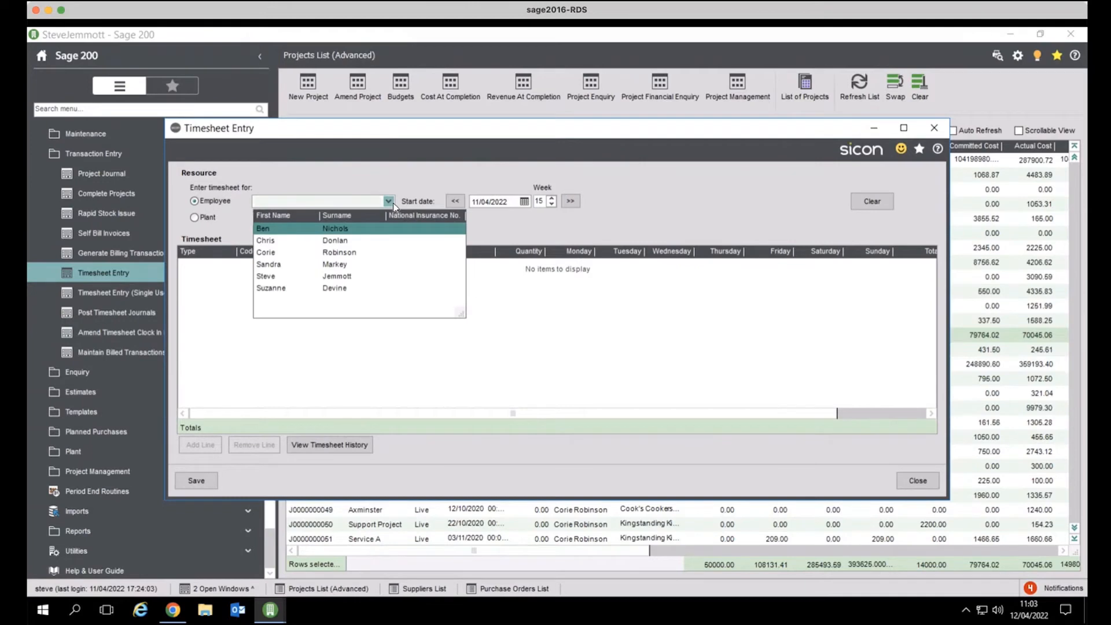
click(349, 265)
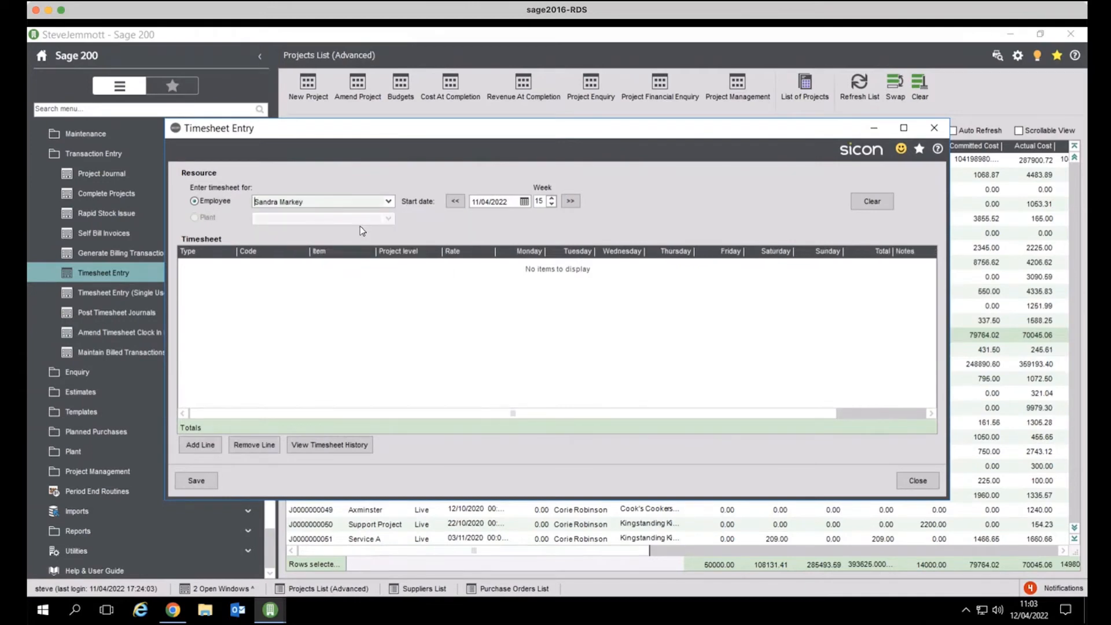
click(203, 454)
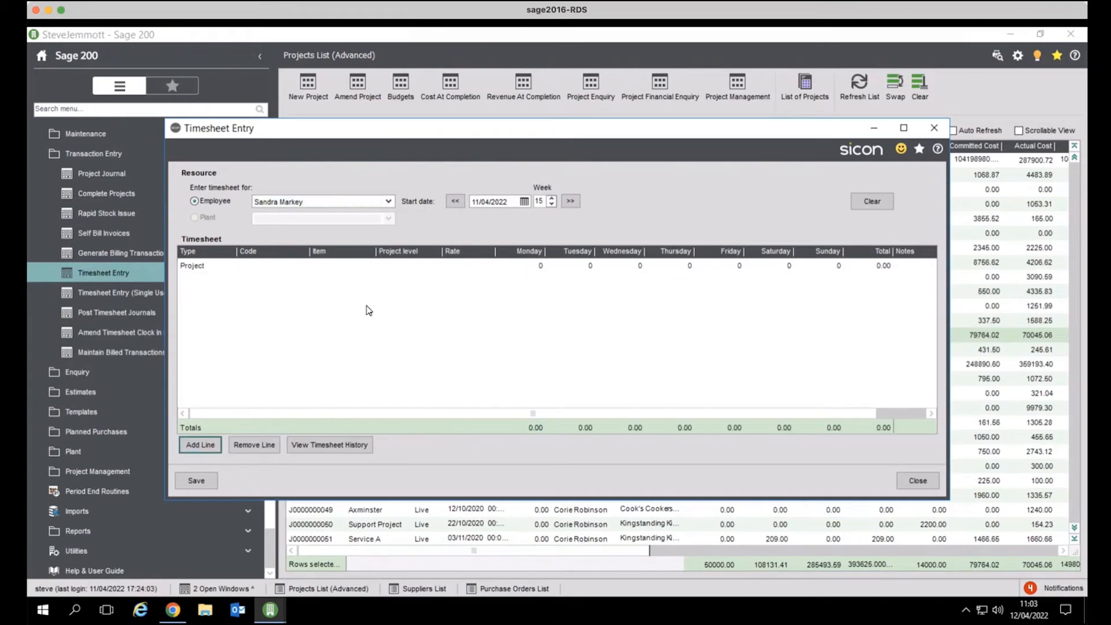
Show the From/To times and notes entry for Monday on the project line and discard the unsaved timesheet.
click(252, 269)
click(543, 267)
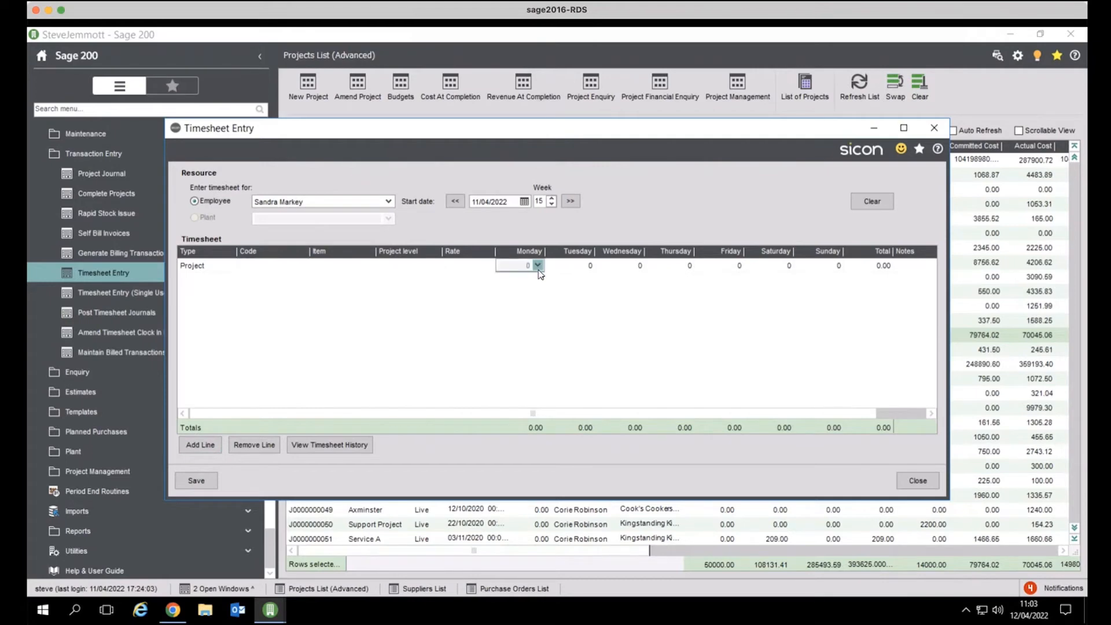
click(537, 265)
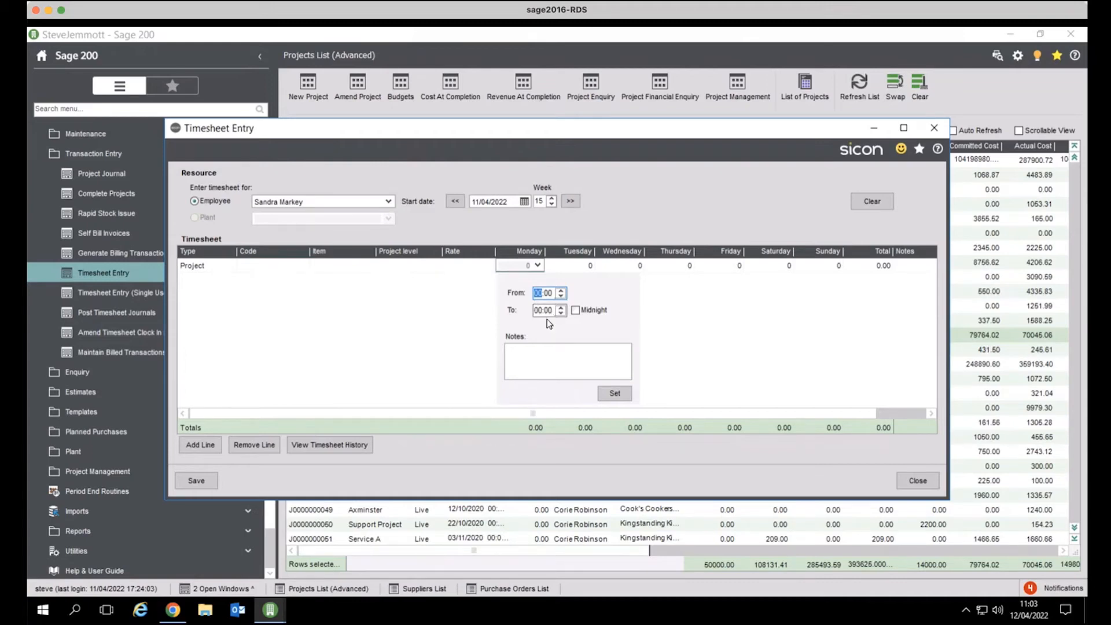
click(613, 392)
click(920, 480)
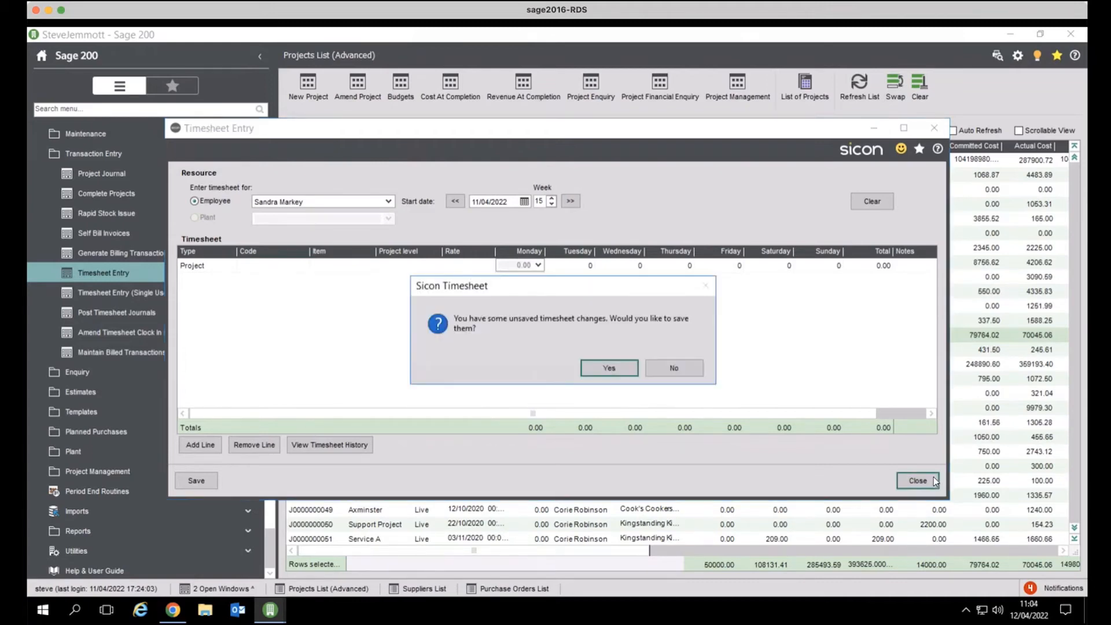
click(674, 368)
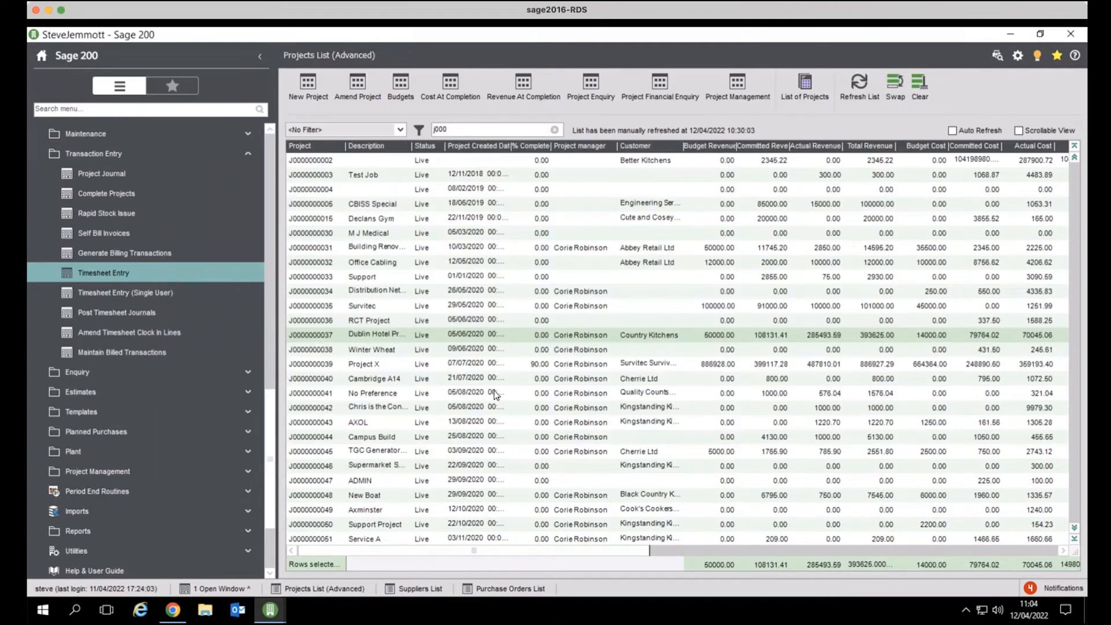
Show the project import routines, switch to Chrome and log on to Sicon WAP in a new tab with the employee's username.
click(132, 521)
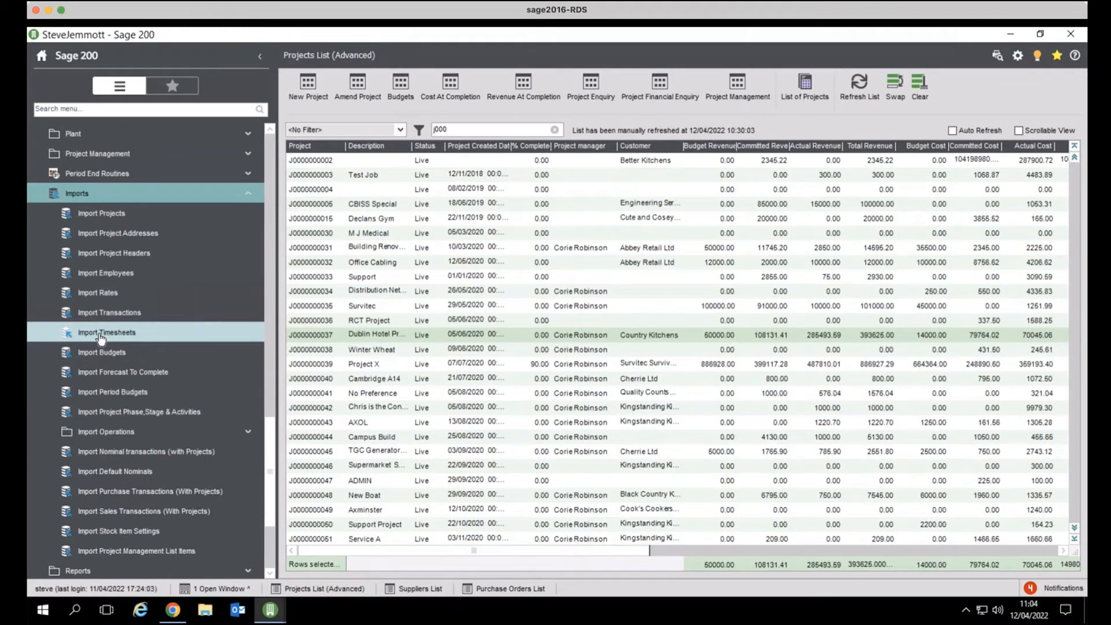
click(173, 610)
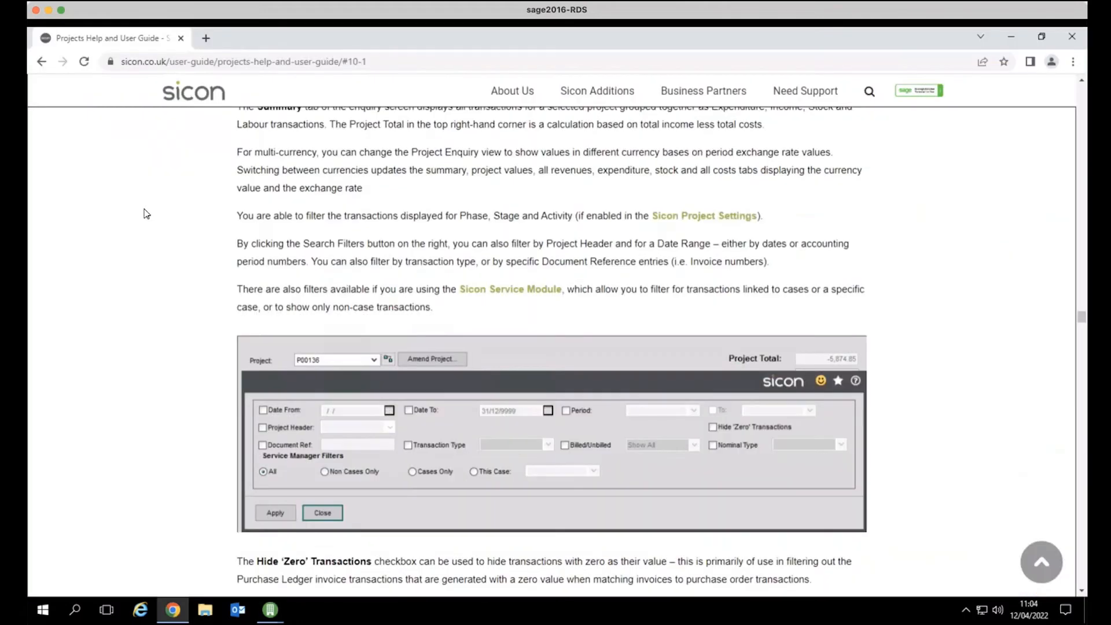
click(207, 43)
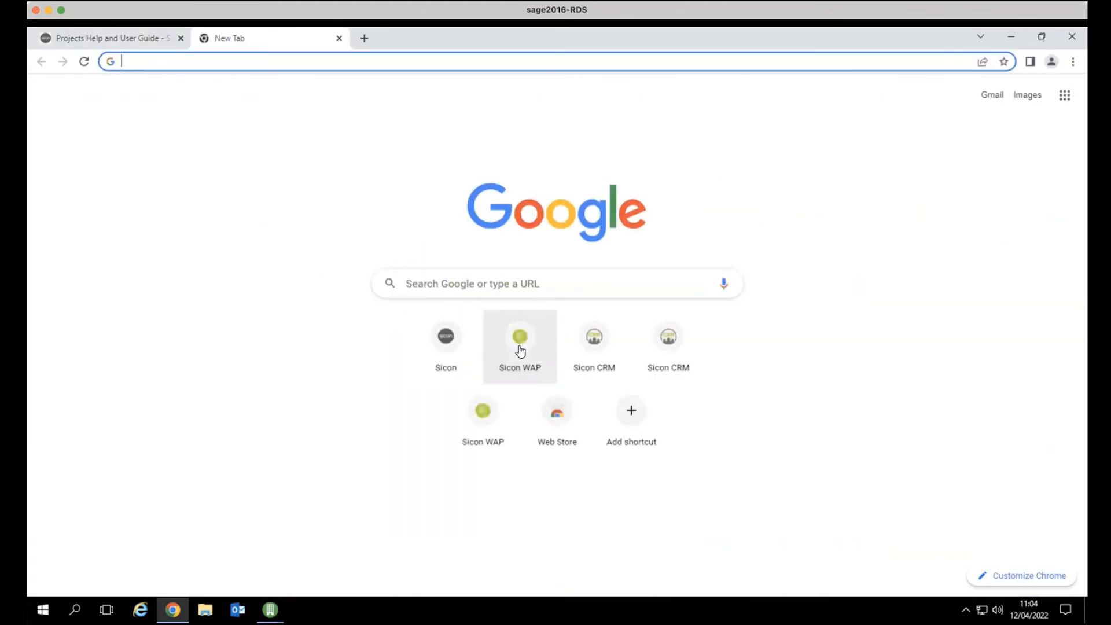
click(524, 349)
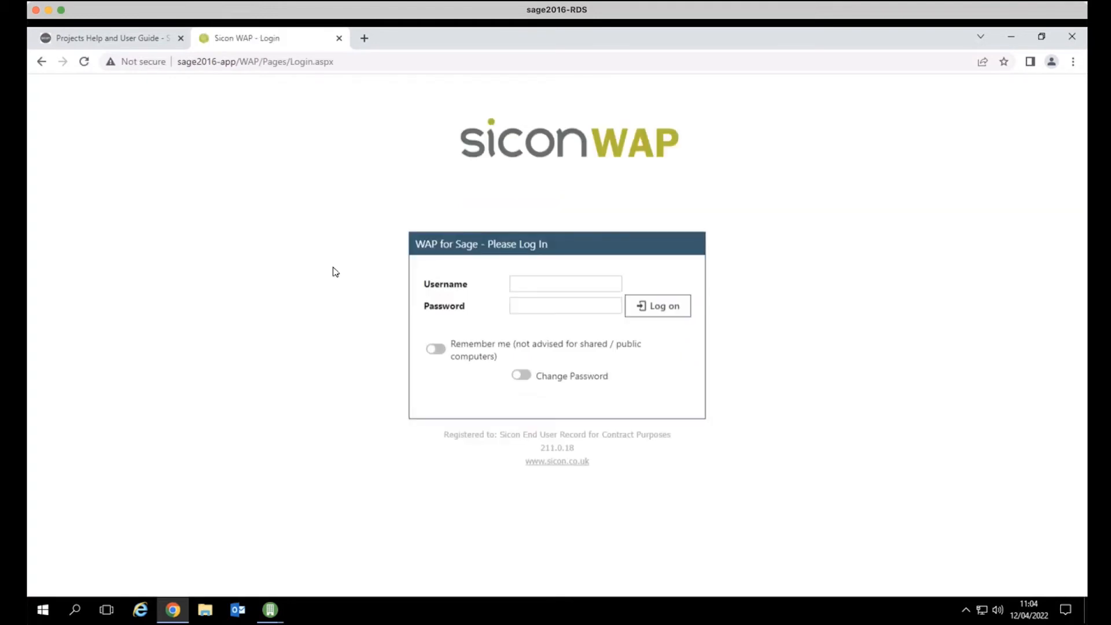
click(558, 283)
text(sandra)
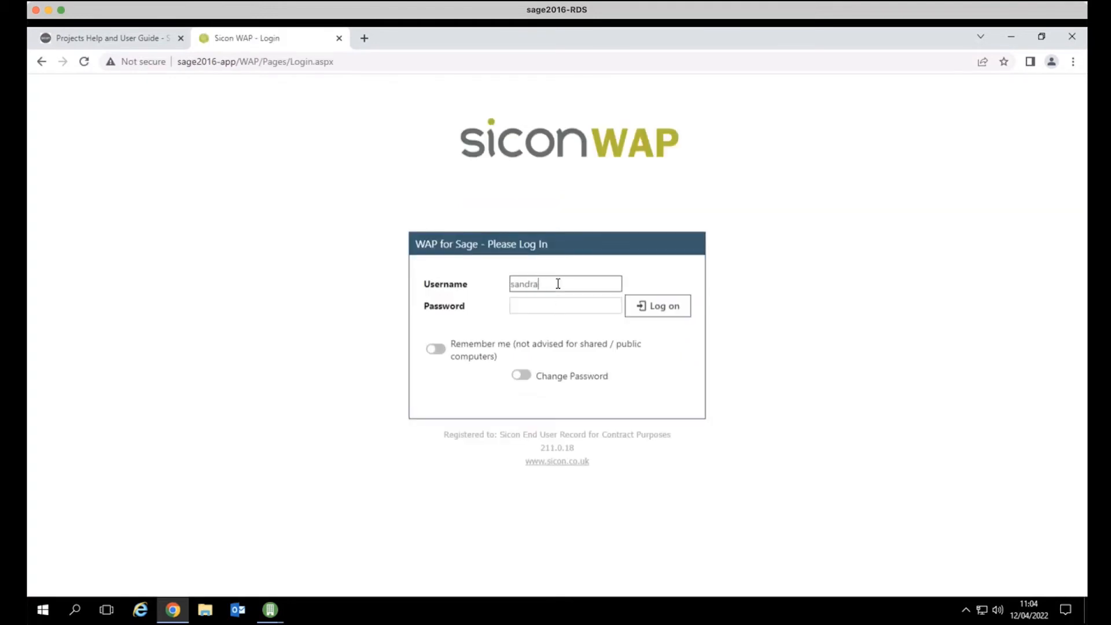
key(Return)
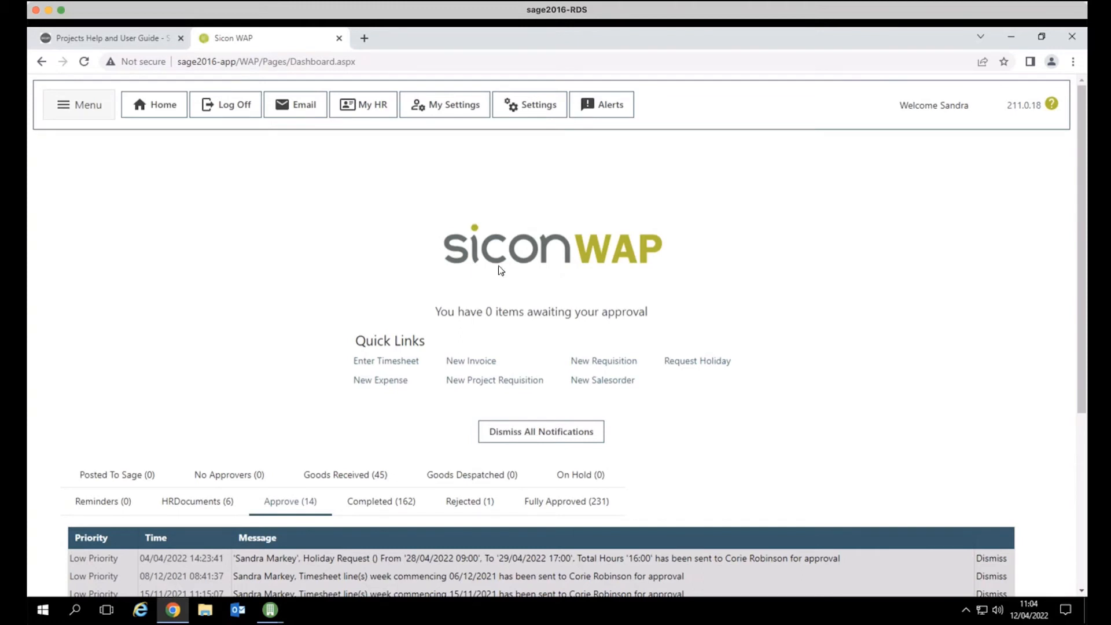
Open the logged-on employee's current timesheet in Sicon WAP.
click(88, 111)
mouse_move(152, 235)
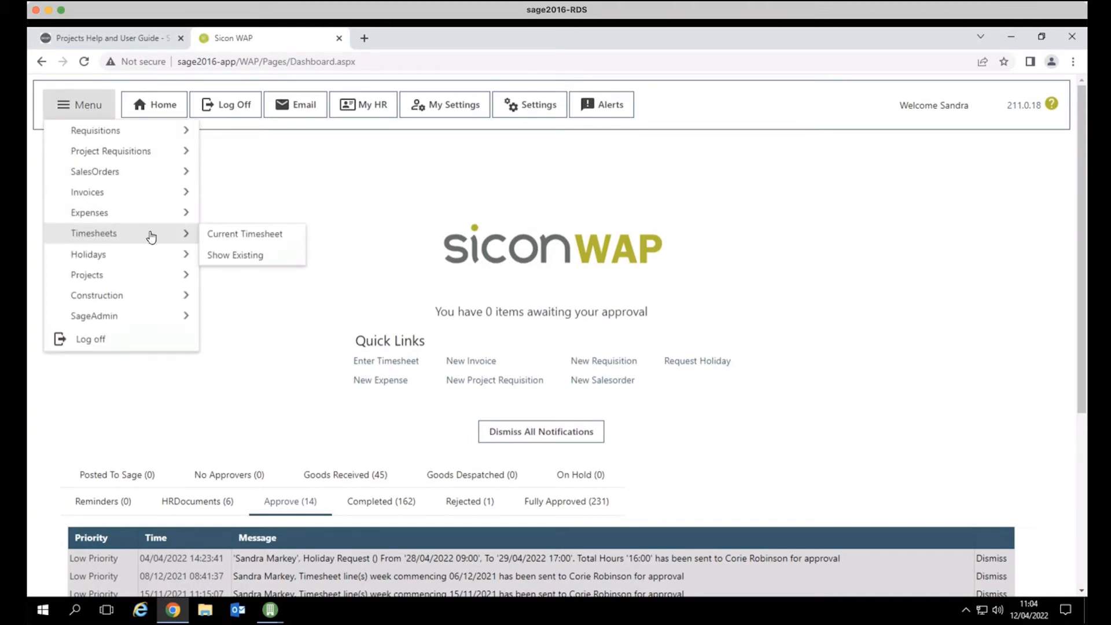
click(245, 233)
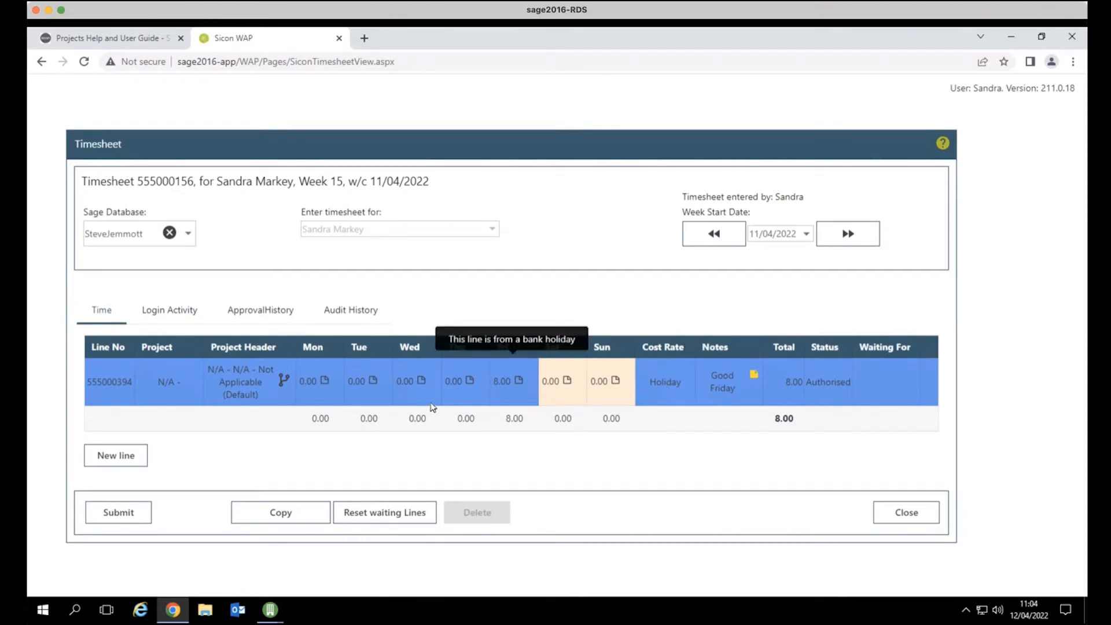
Add a timesheet line for the Dublin Hotel Project with the activity Post Tender Work and the Labour project header.
click(134, 457)
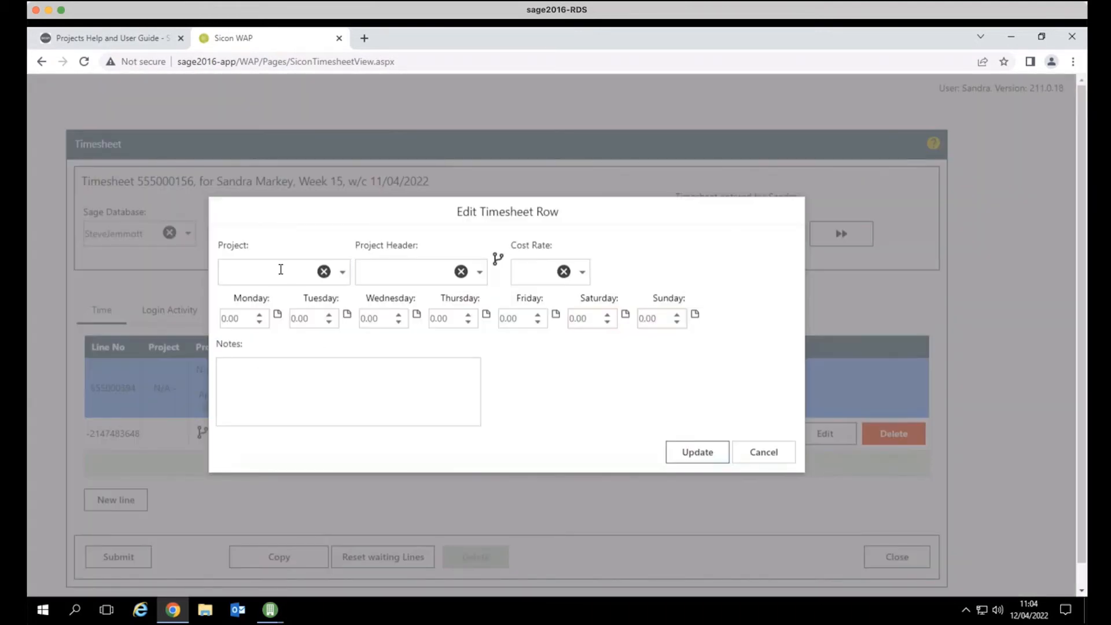
click(280, 270)
text(dub)
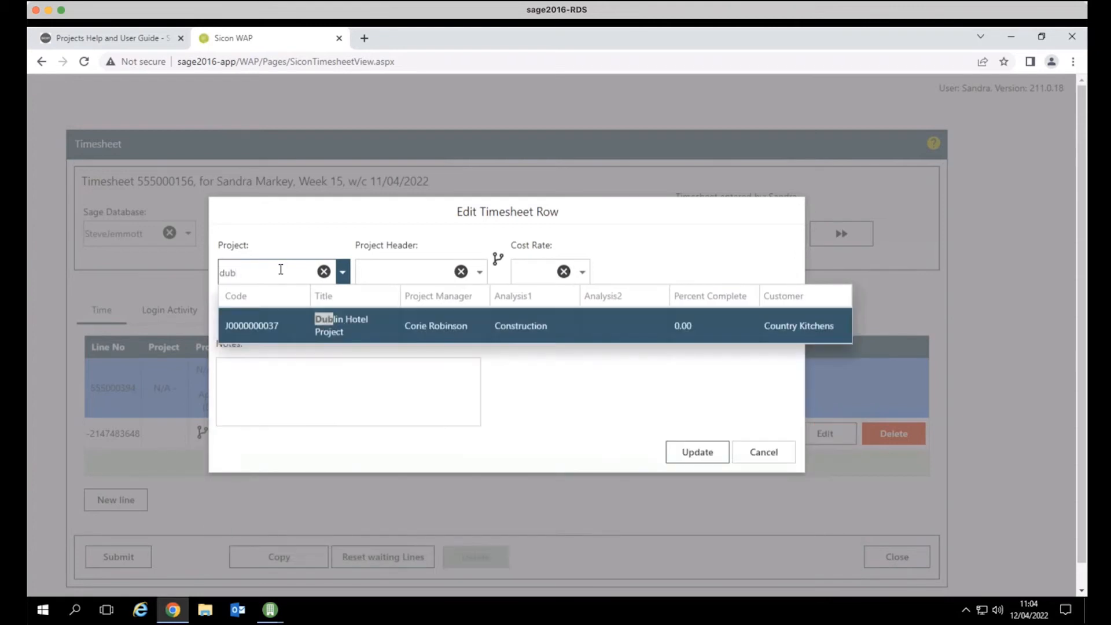
click(311, 319)
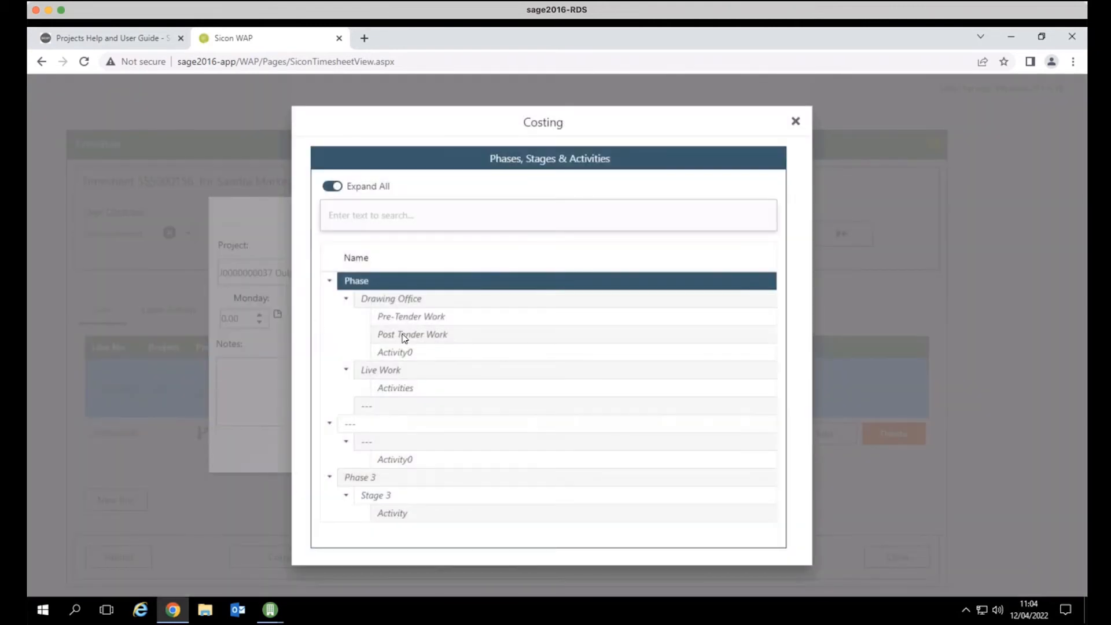
click(402, 337)
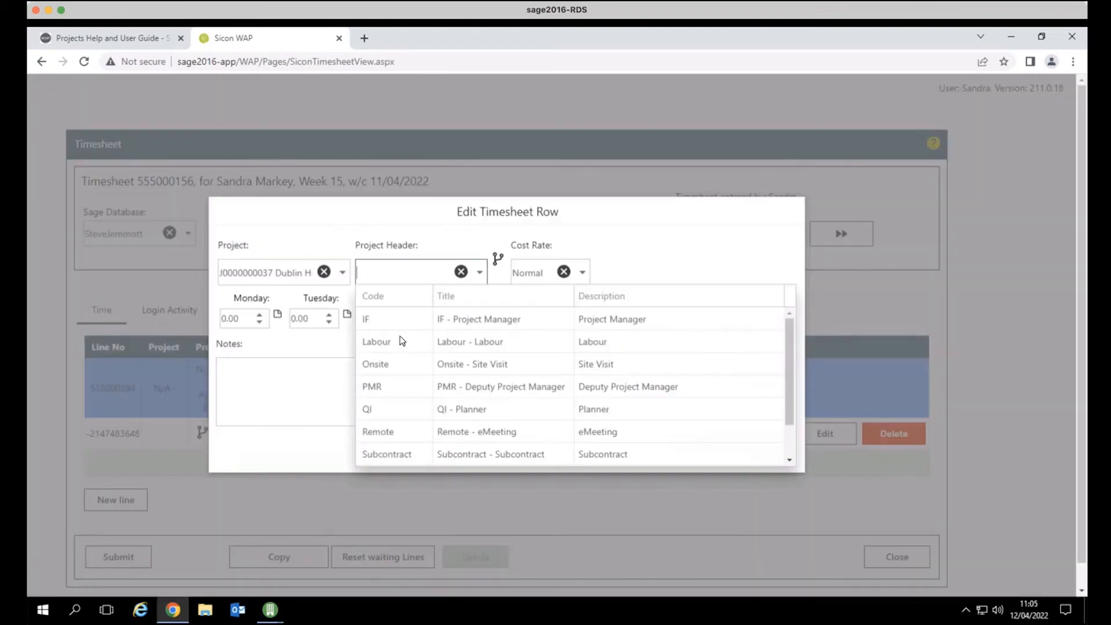
click(455, 346)
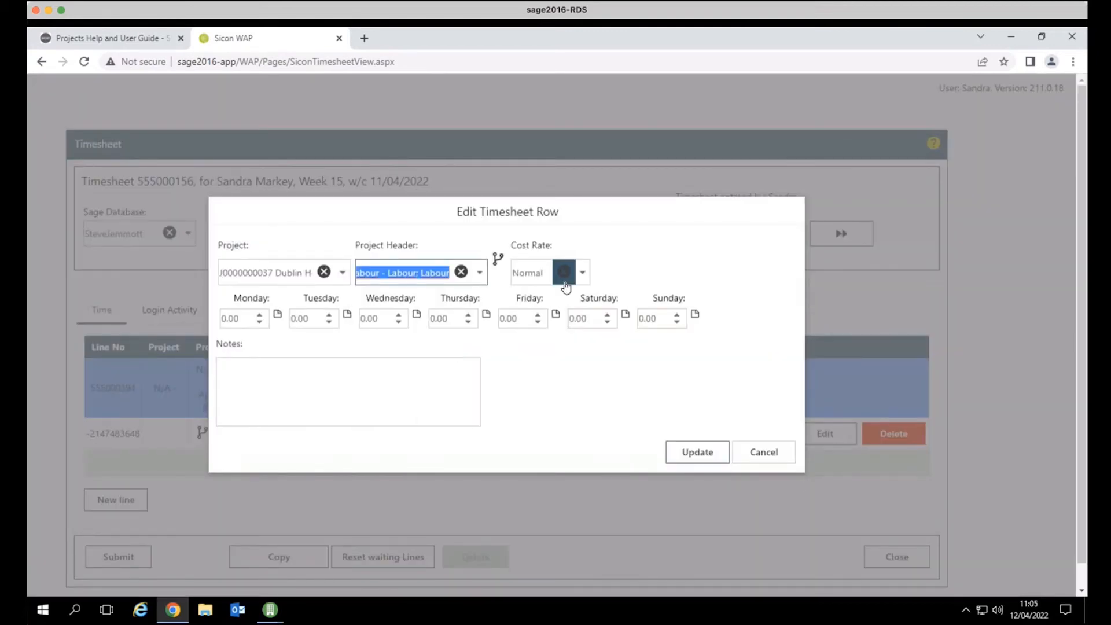
Enter 8 hours for Monday with the note "I was pretty awesome today!", save the line and cancel the additional blank row.
click(239, 318)
drag(239, 317, 191, 318)
text(8)
key(Tab)
click(294, 382)
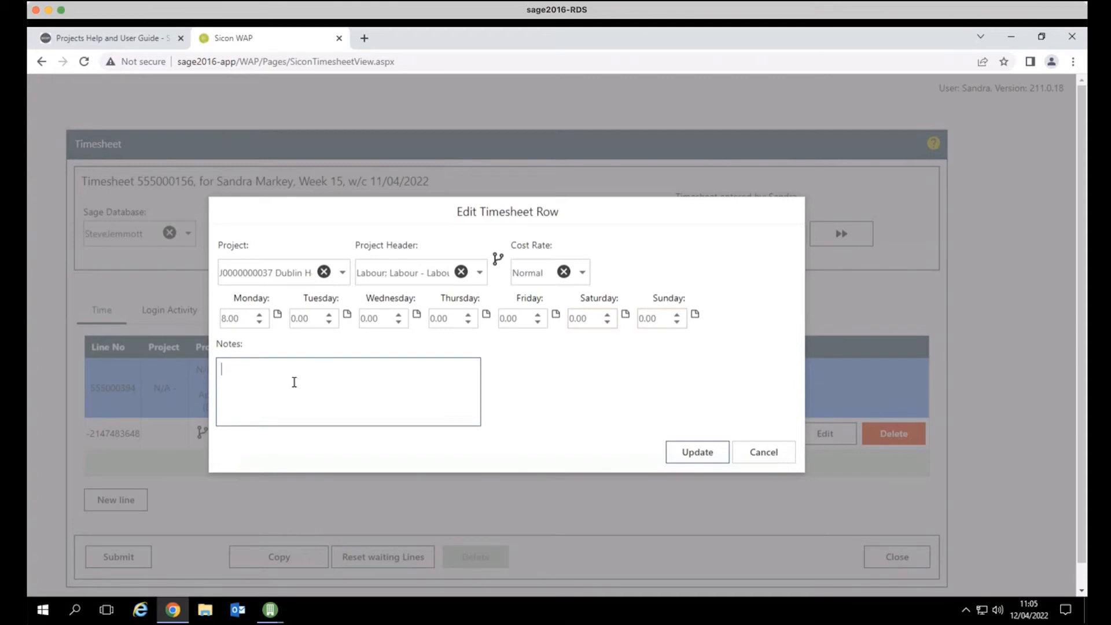
text(I was pretty awesome today!)
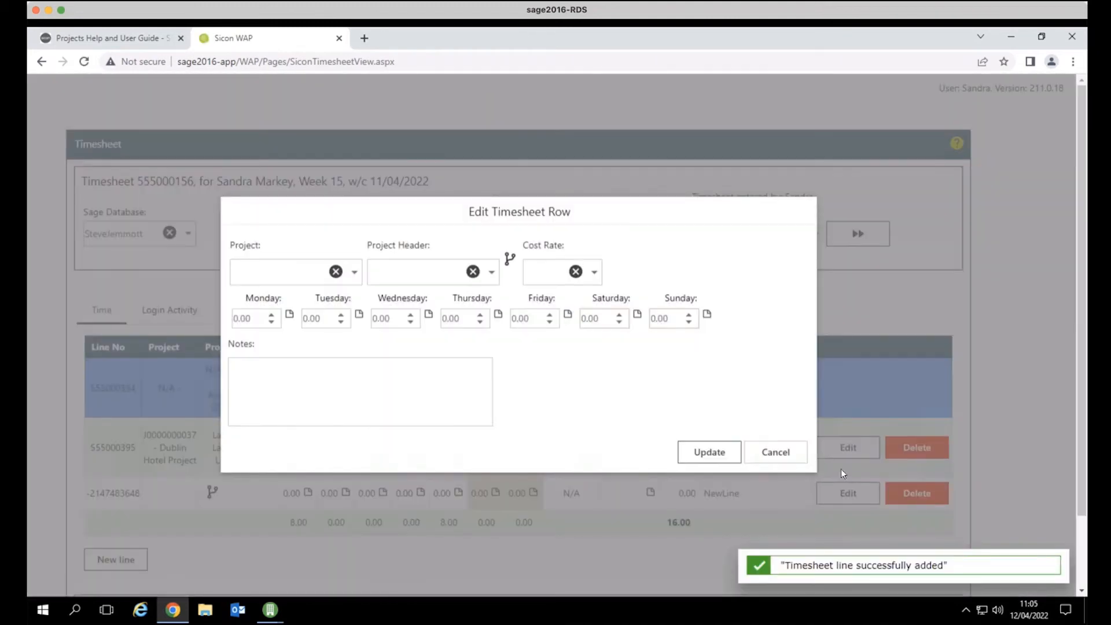
click(792, 458)
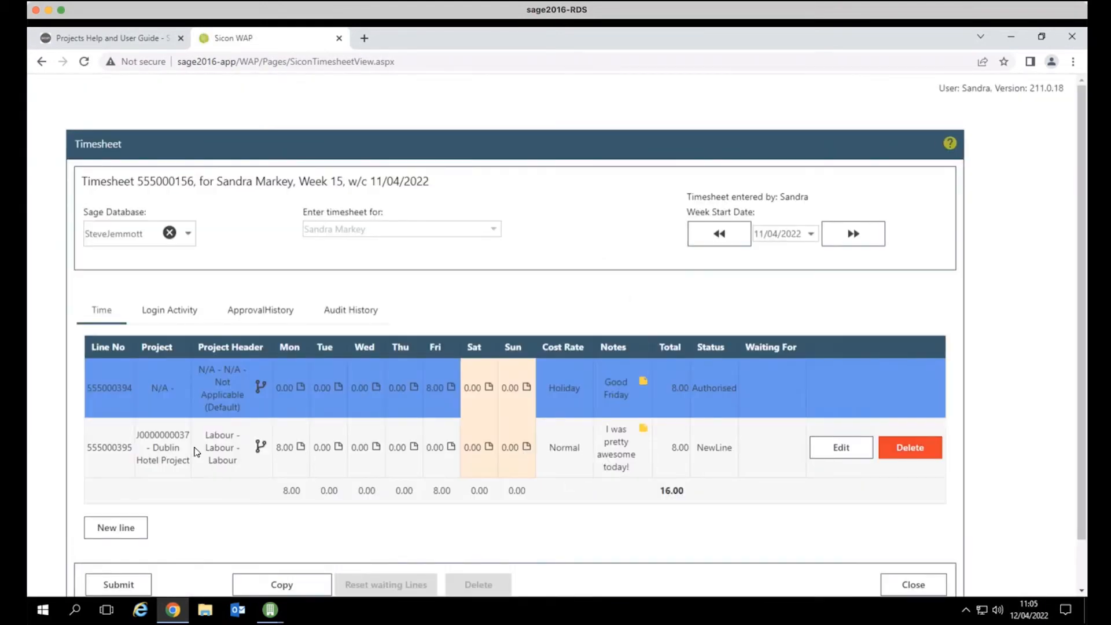
Submit the timesheet for approval, confirm the submission and close the timesheet.
scroll(567, 464, down, 1)
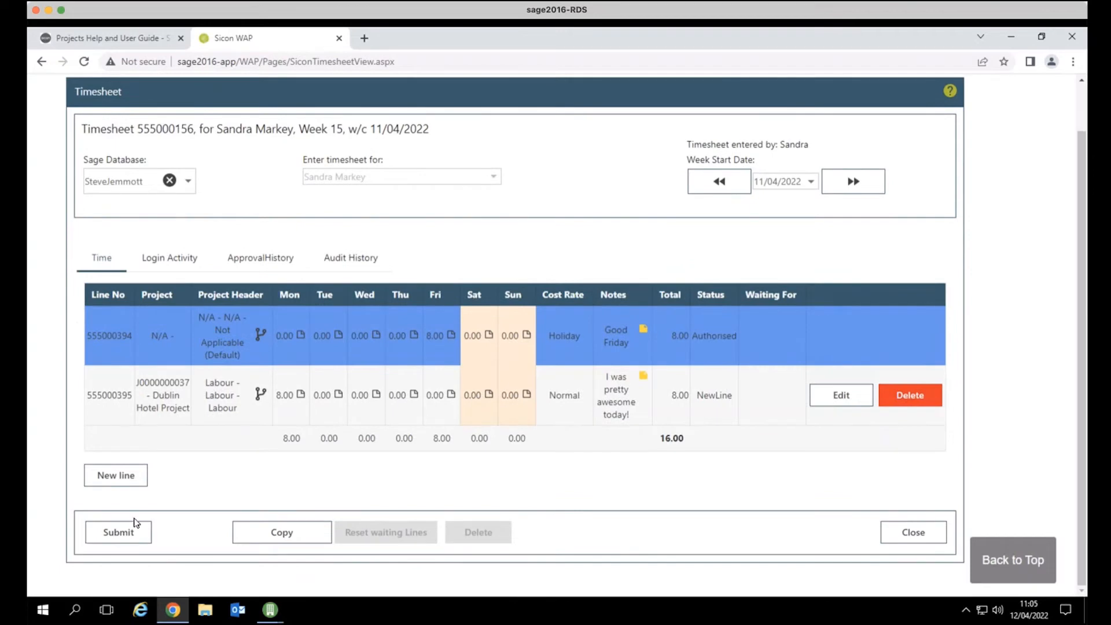
click(116, 530)
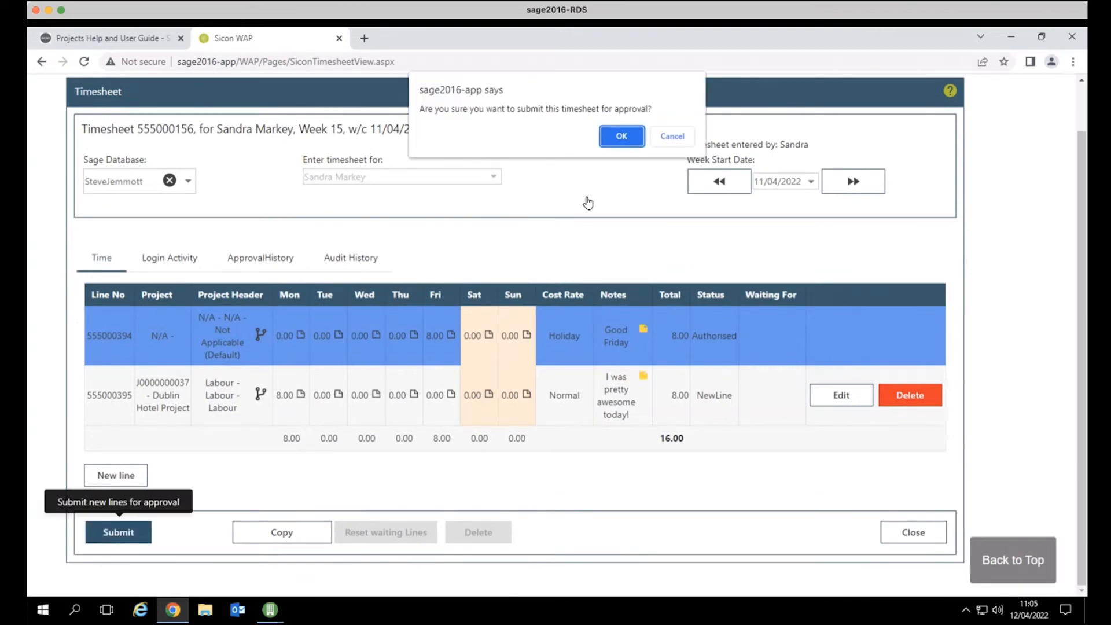
click(621, 136)
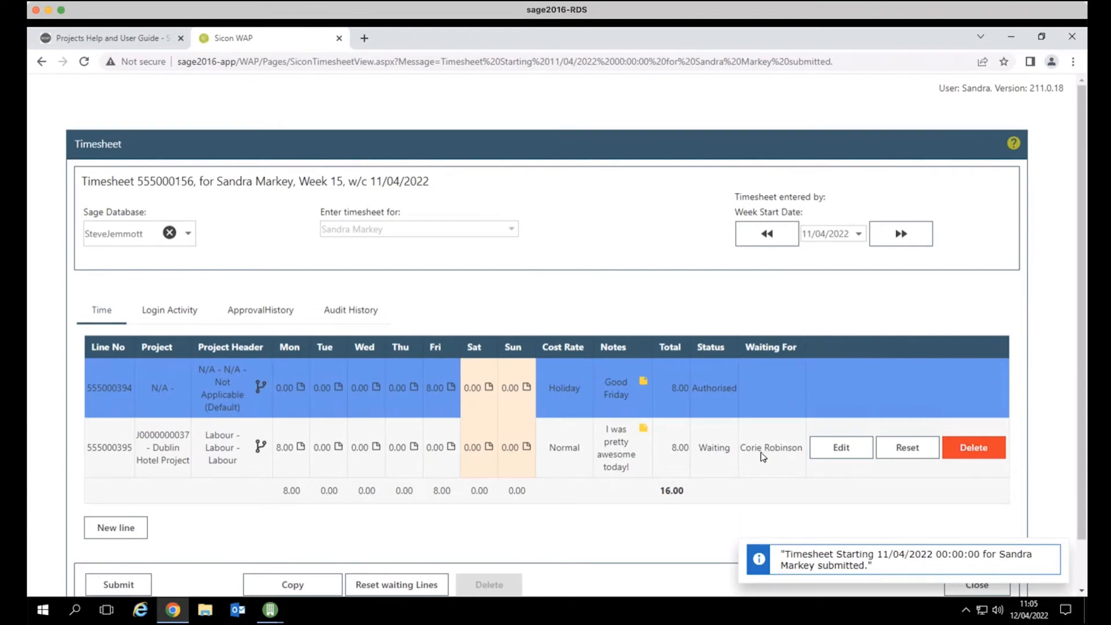
click(982, 589)
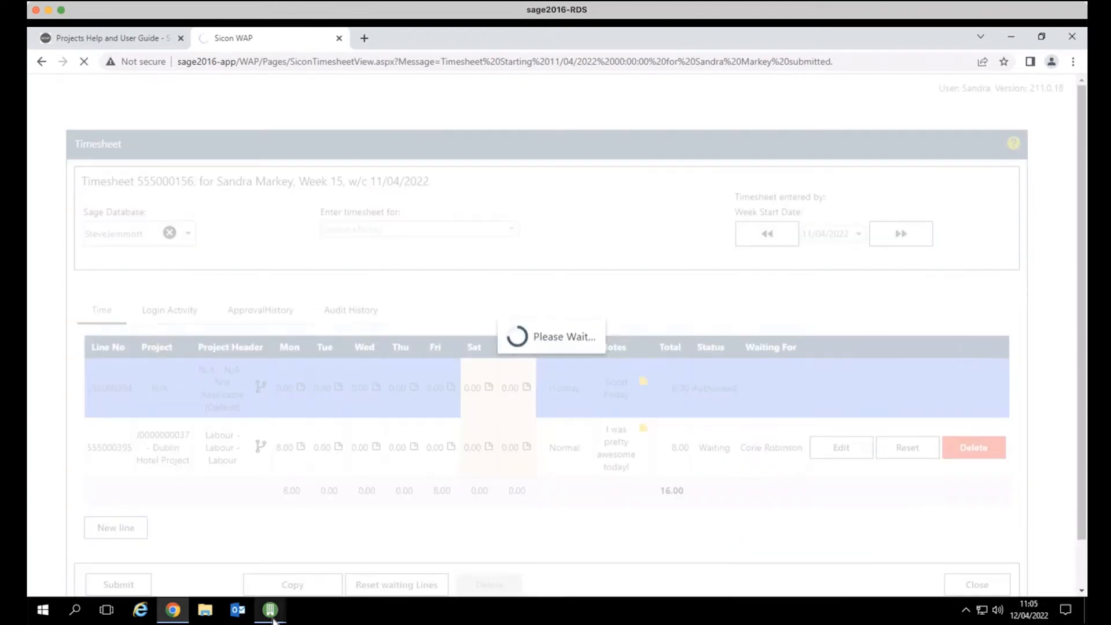
Switch to the Project Enquiry in Sage 200, refresh it and check the most recent labour timesheet entries.
mouse_move(271, 608)
click(138, 564)
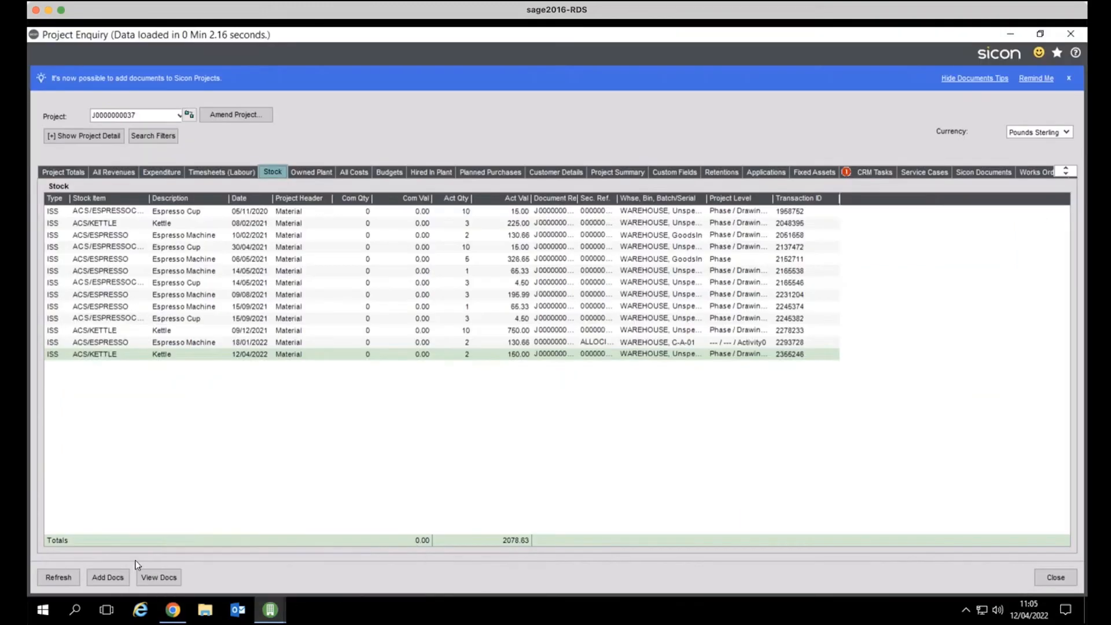
click(57, 579)
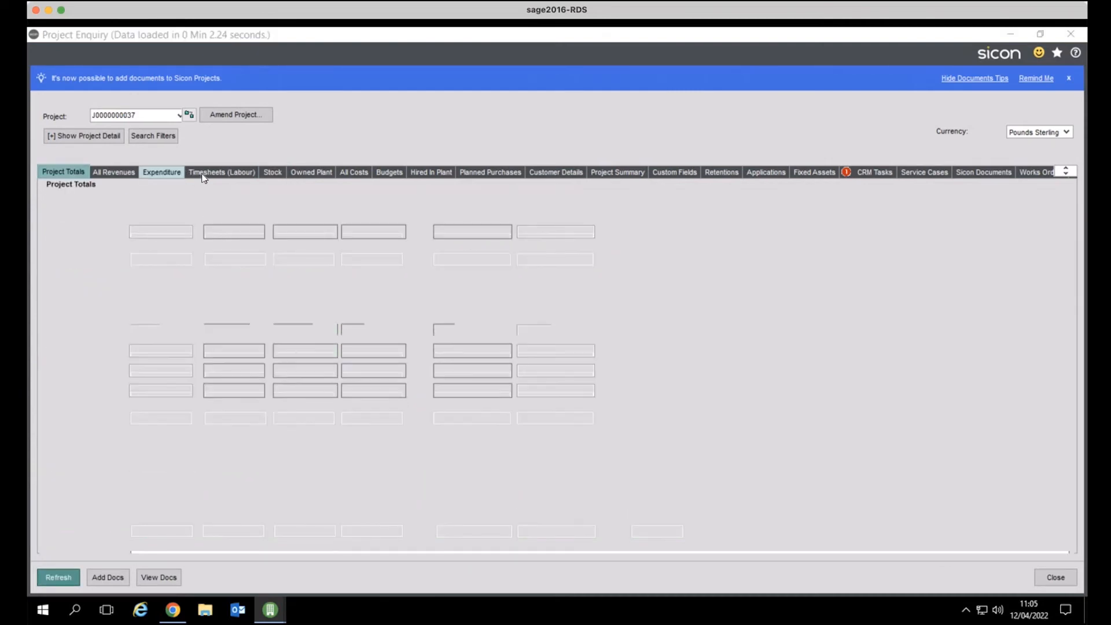
click(206, 172)
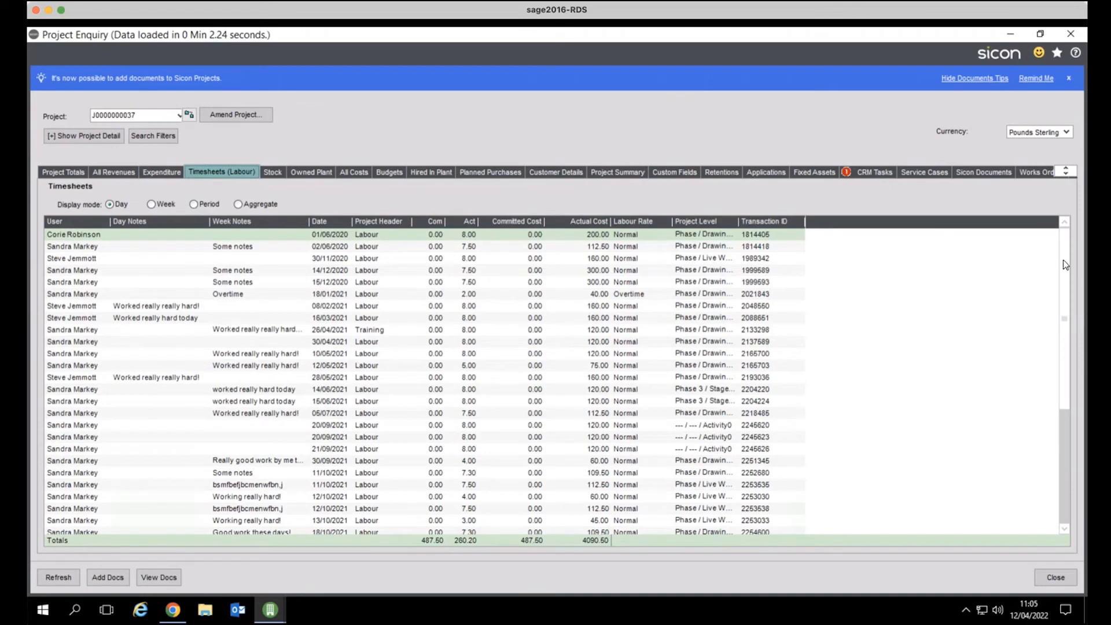
drag(1069, 264, 1064, 399)
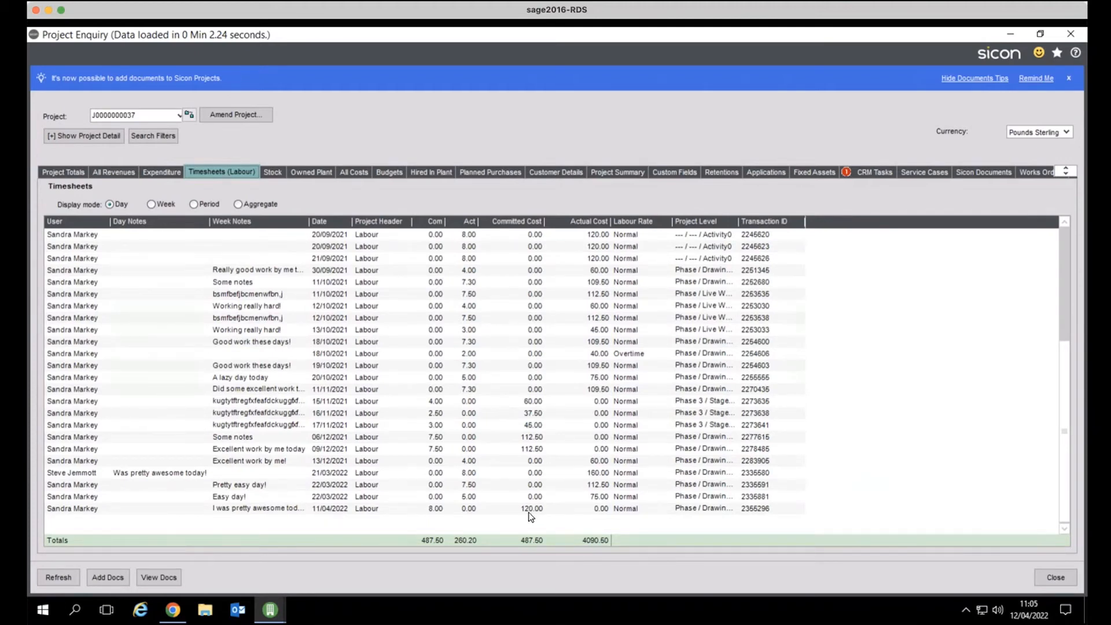
Switch to Chrome, log off from Sicon WAP and log on with the project manager's username.
click(173, 609)
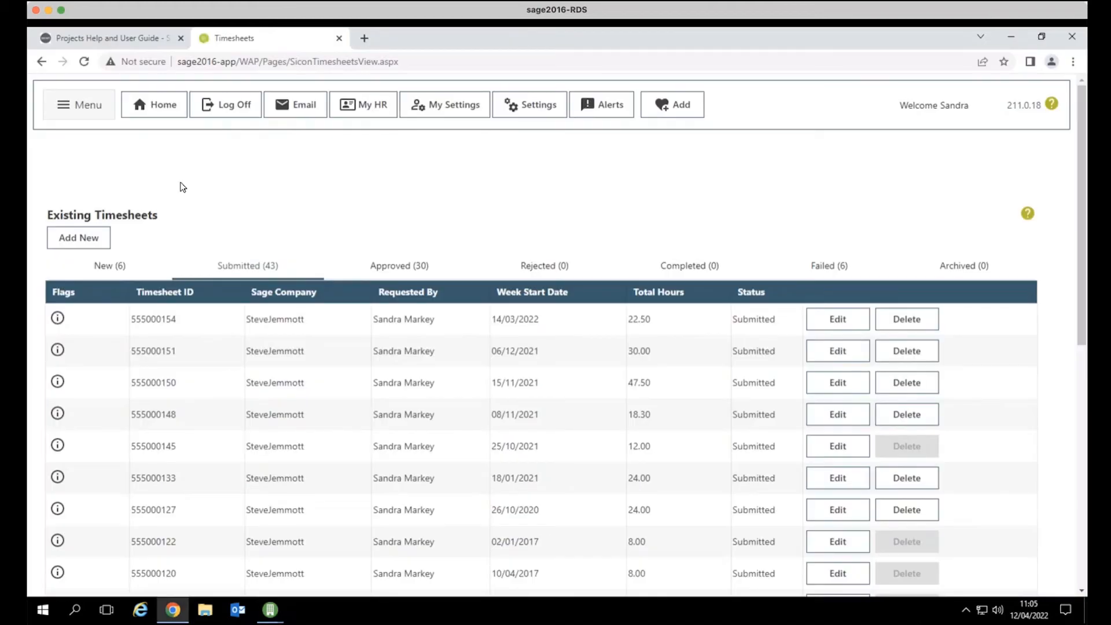
click(225, 104)
click(616, 139)
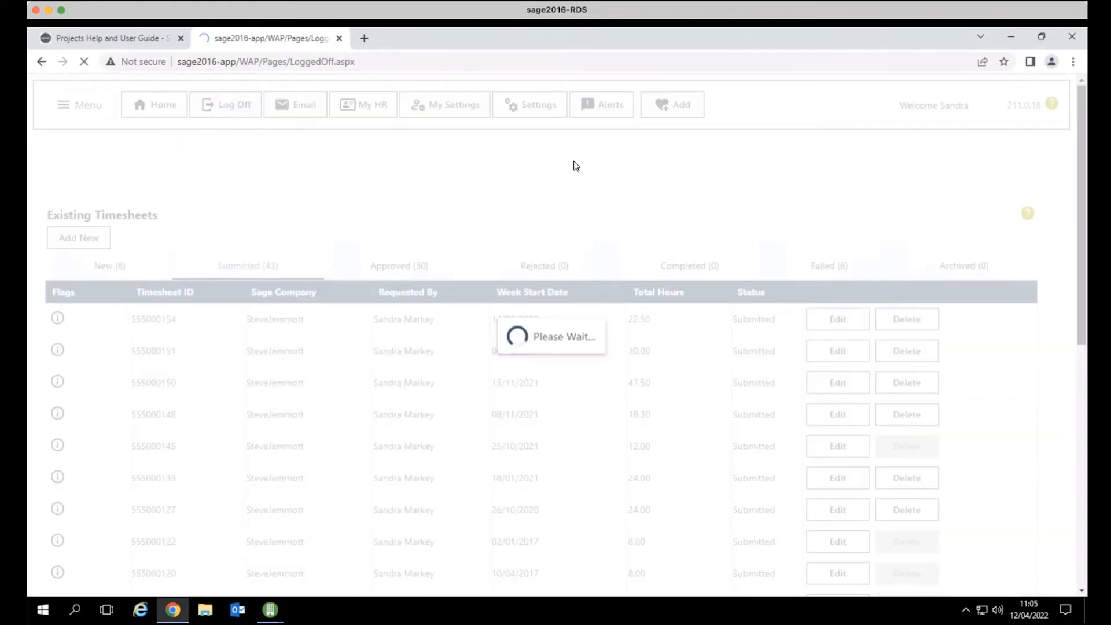
click(553, 255)
click(544, 280)
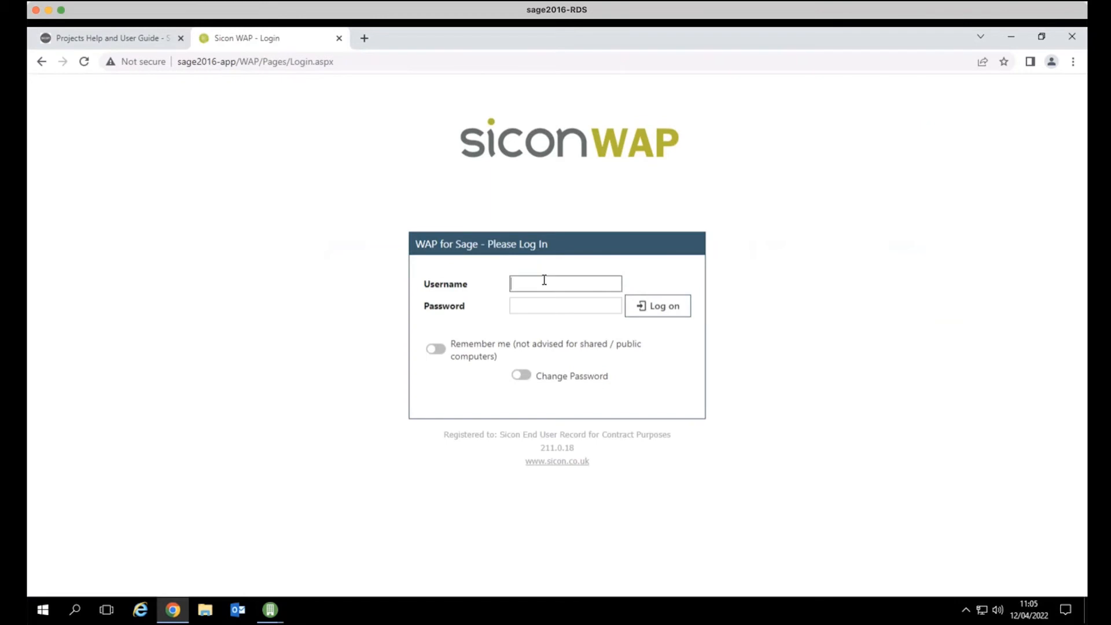
text(corie)
key(Return)
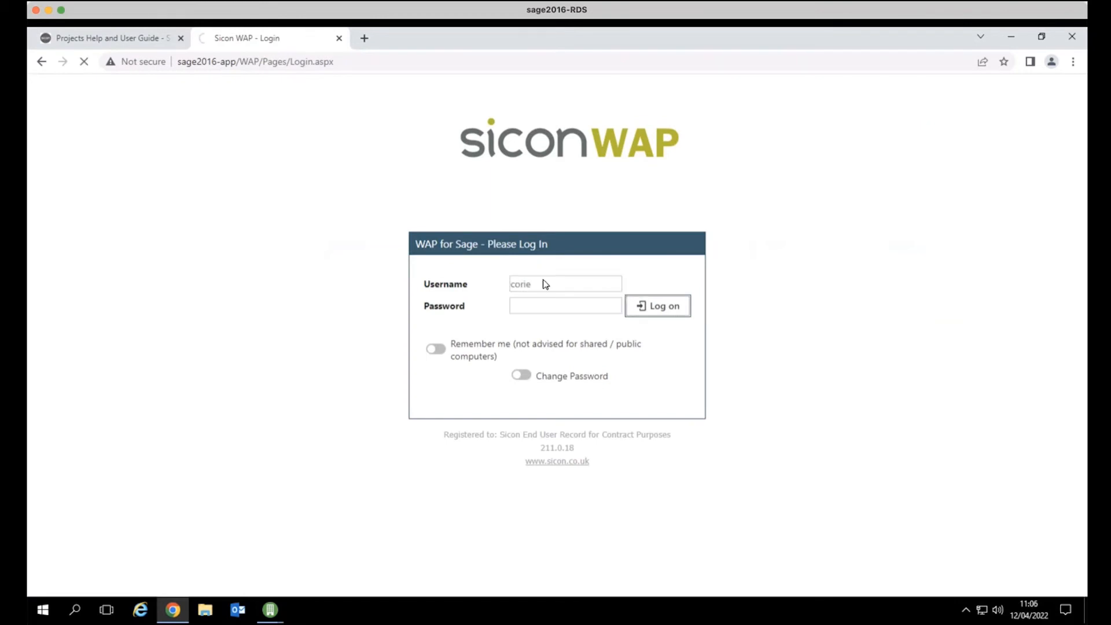
Open the timesheets awaiting approval, expand the one for week starting 11/04/2022 and approve its Dublin Hotel Project line.
click(728, 363)
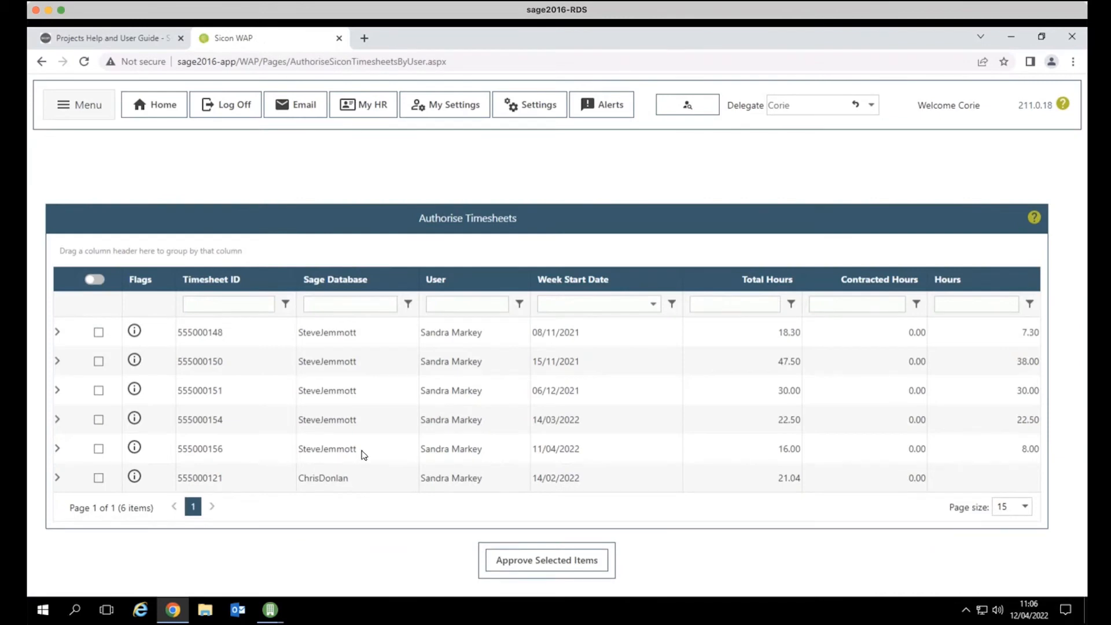
click(57, 448)
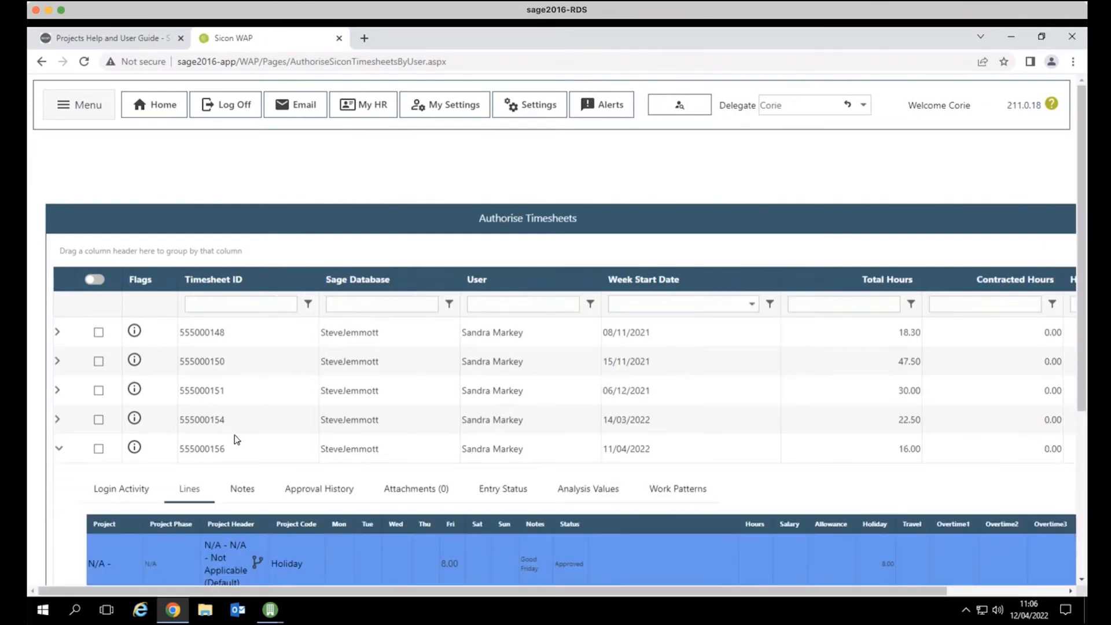
scroll(234, 439, down, 4)
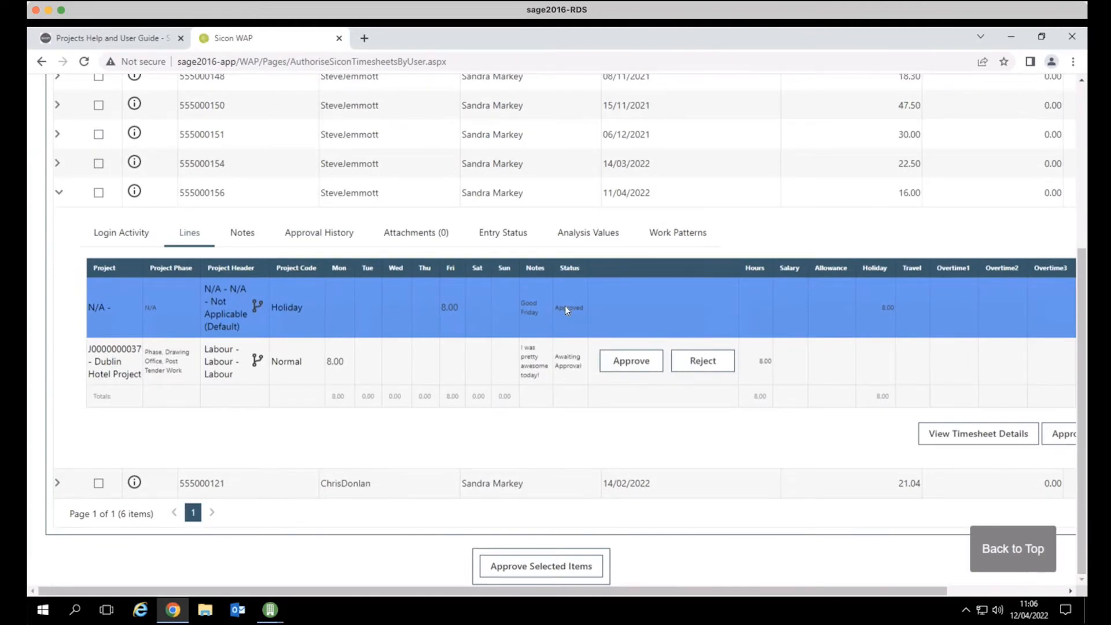
click(630, 365)
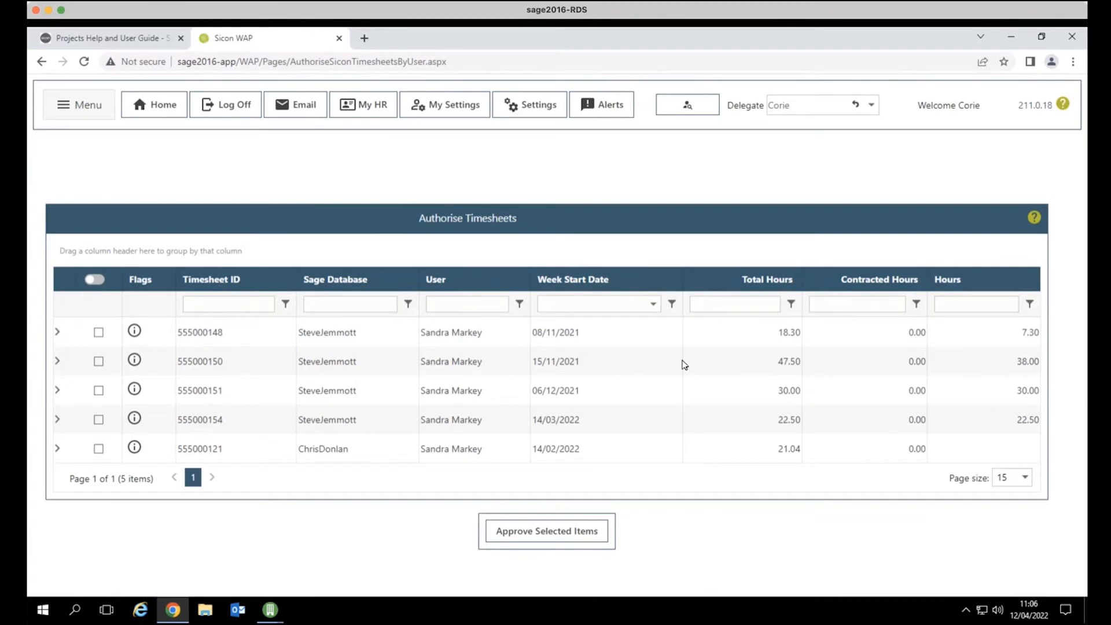
Log off the project manager, log on with the employee's username and open the current timesheet to check its line status.
click(178, 107)
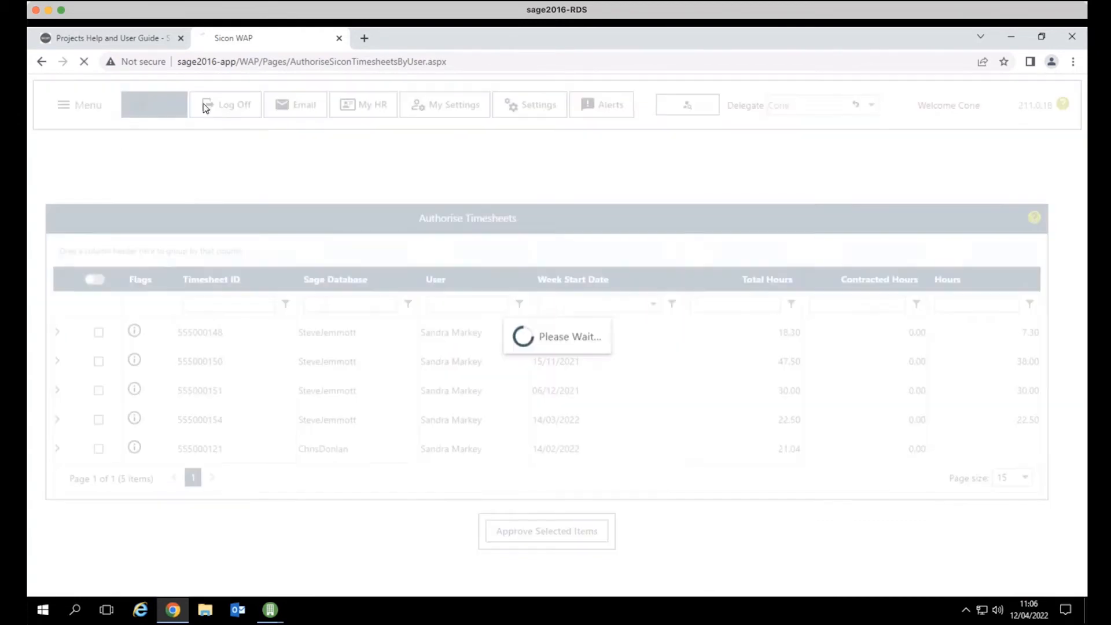
click(221, 106)
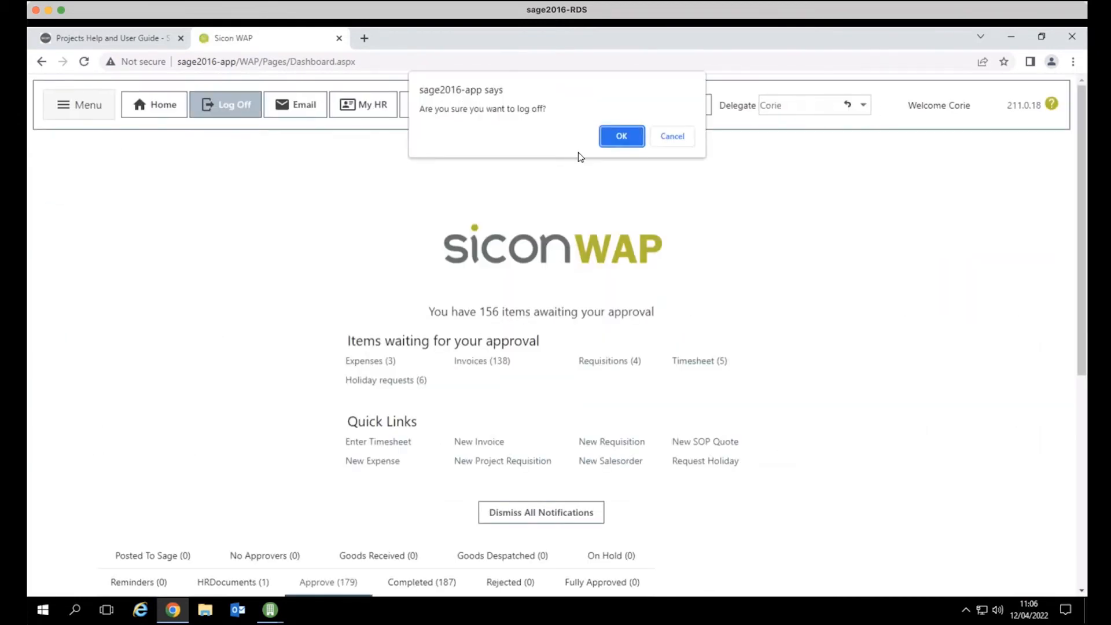
click(621, 137)
click(574, 265)
click(567, 283)
text(sandra)
key(Return)
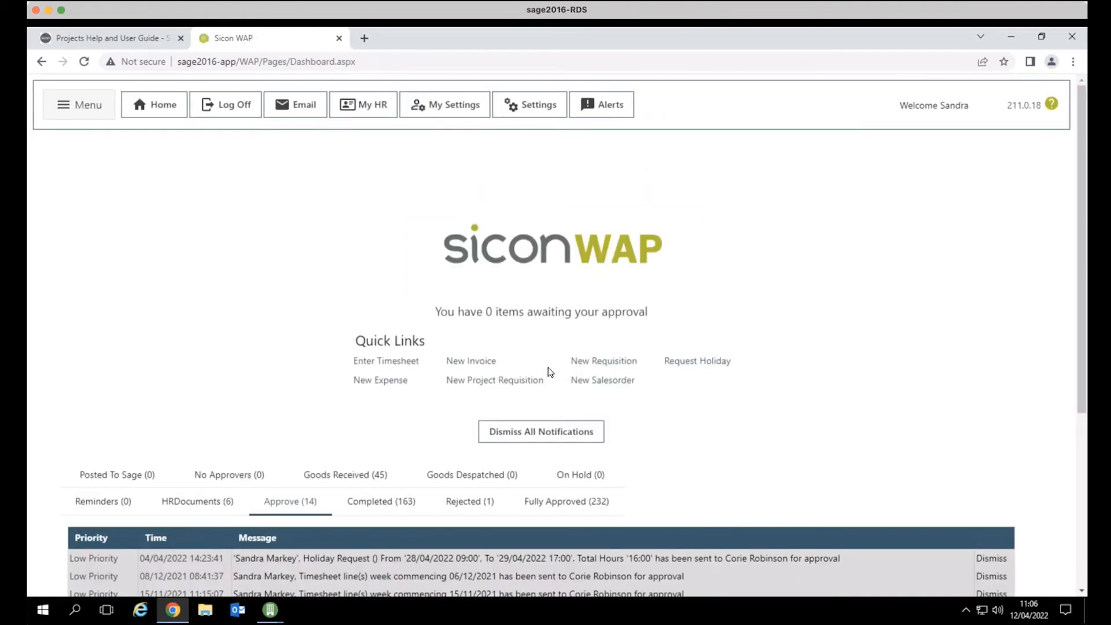
click(383, 361)
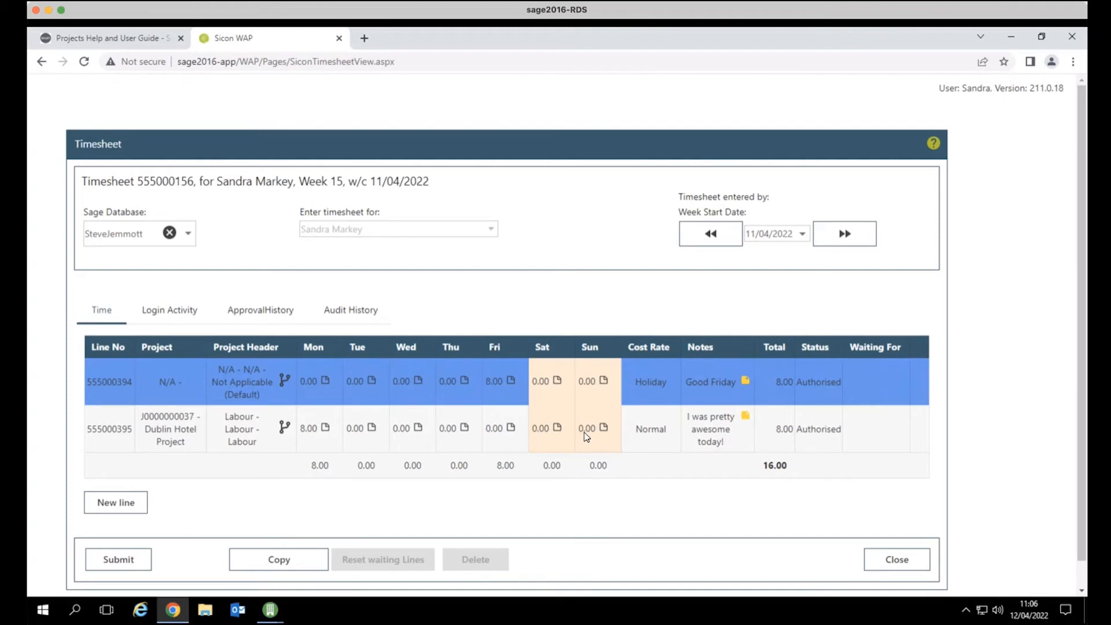
Switch to the Sage 200 Project Enquiry, refresh it and check the latest labour timesheet entry for actual costs.
mouse_move(283, 607)
click(329, 582)
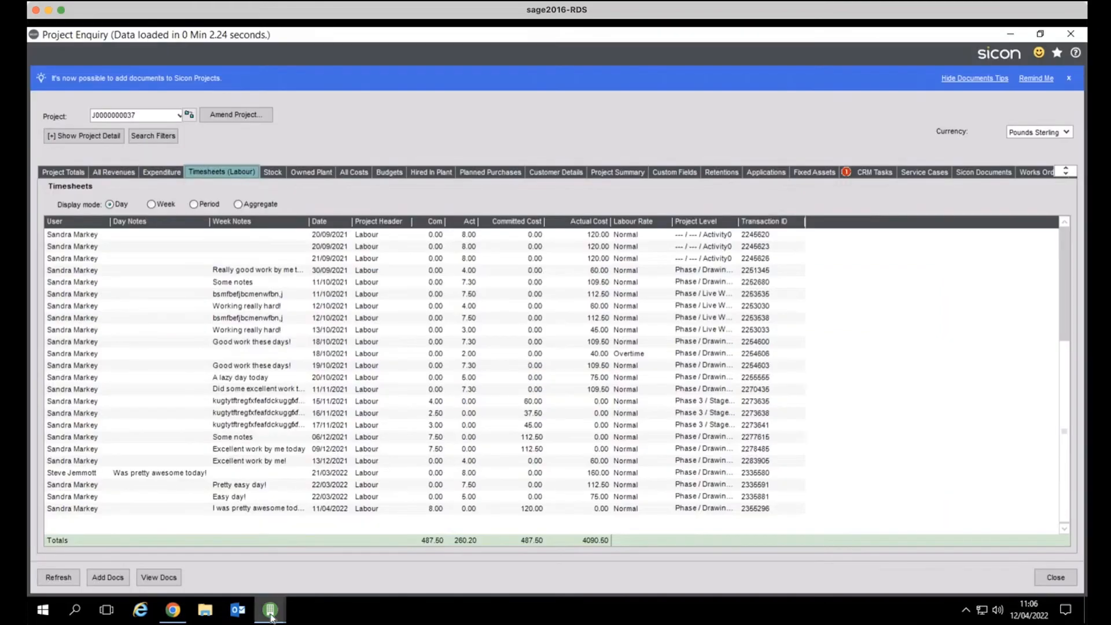
click(230, 565)
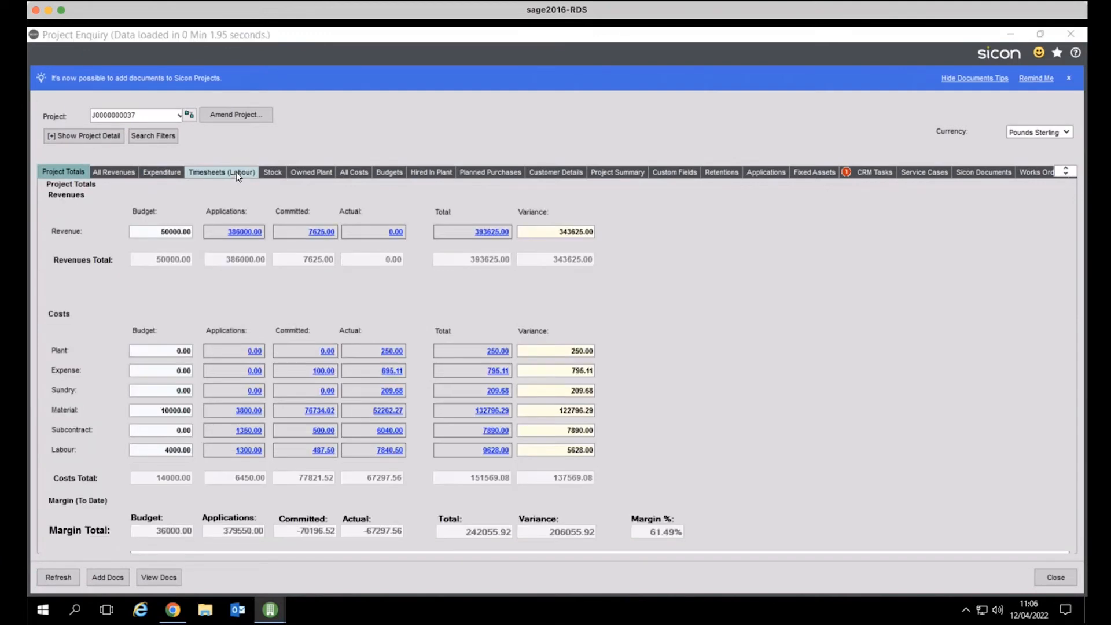
click(236, 172)
drag(1065, 375, 1065, 483)
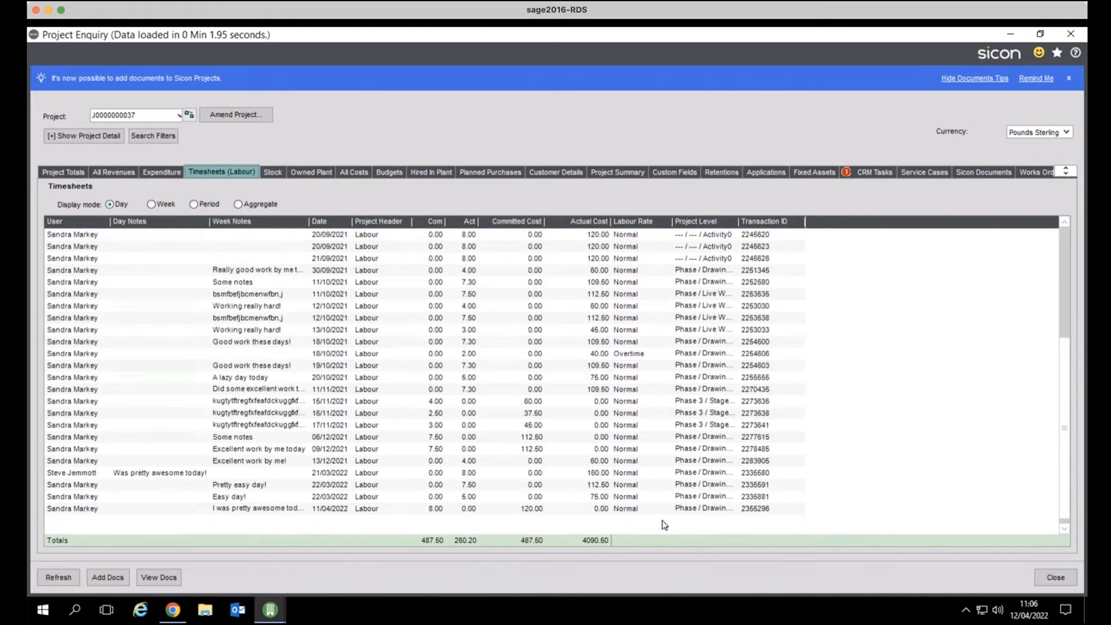
Refresh the enquiry again, recheck the latest labour timesheet entry and minimise the enquiry to return to the projects list.
click(58, 576)
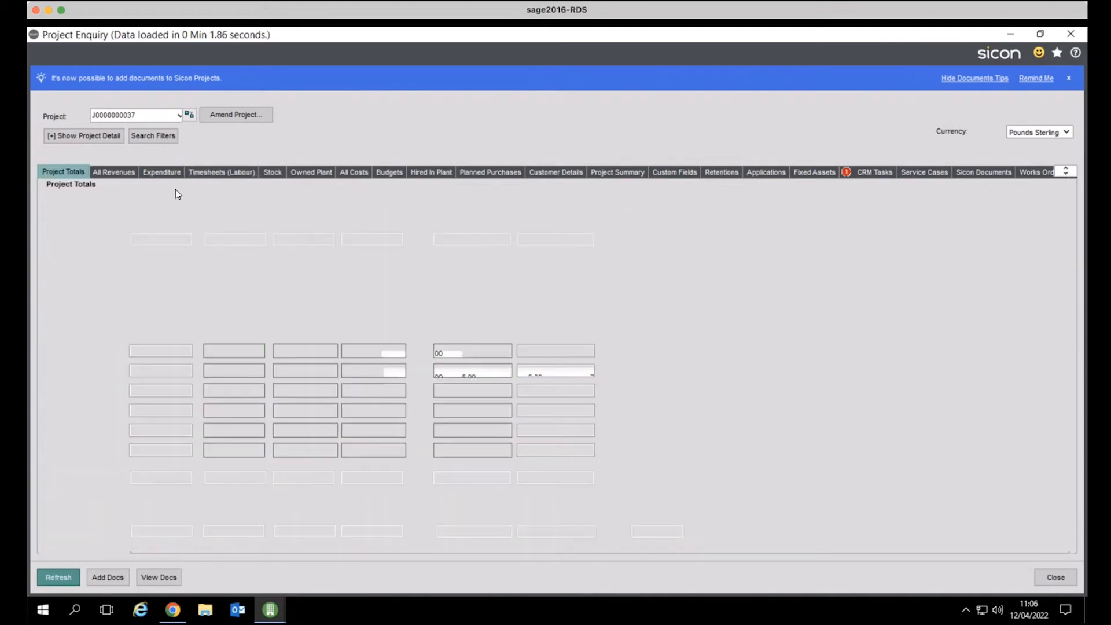
click(222, 172)
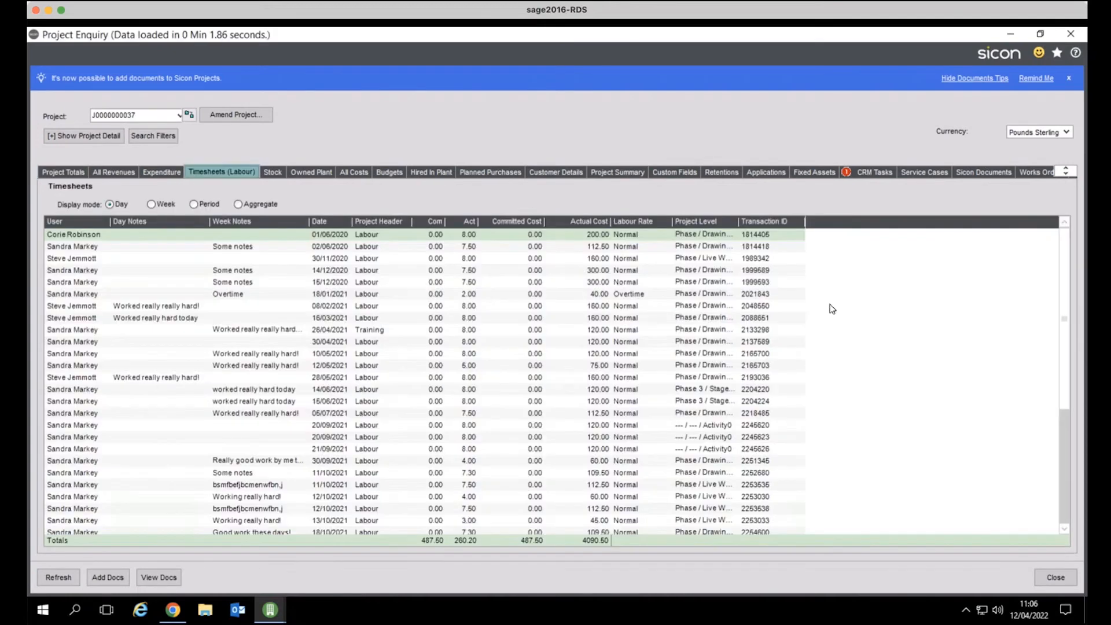
drag(1064, 309, 1060, 456)
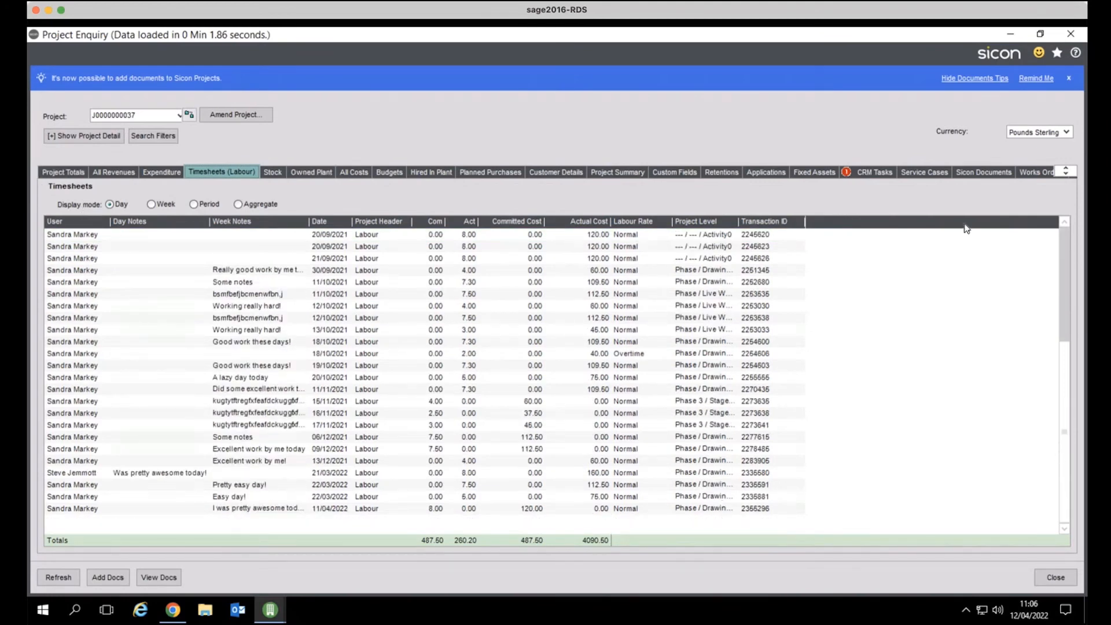
click(1010, 35)
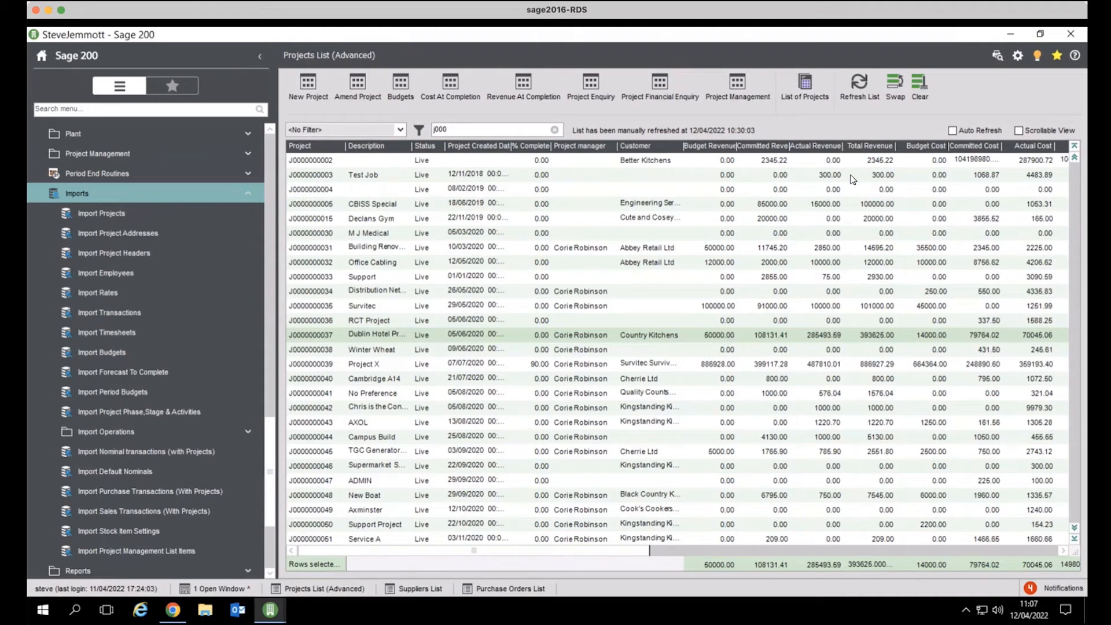
Open the Projects Settings, check the payroll element reference for the Normal hours default rate, and close the settings without saving.
click(121, 194)
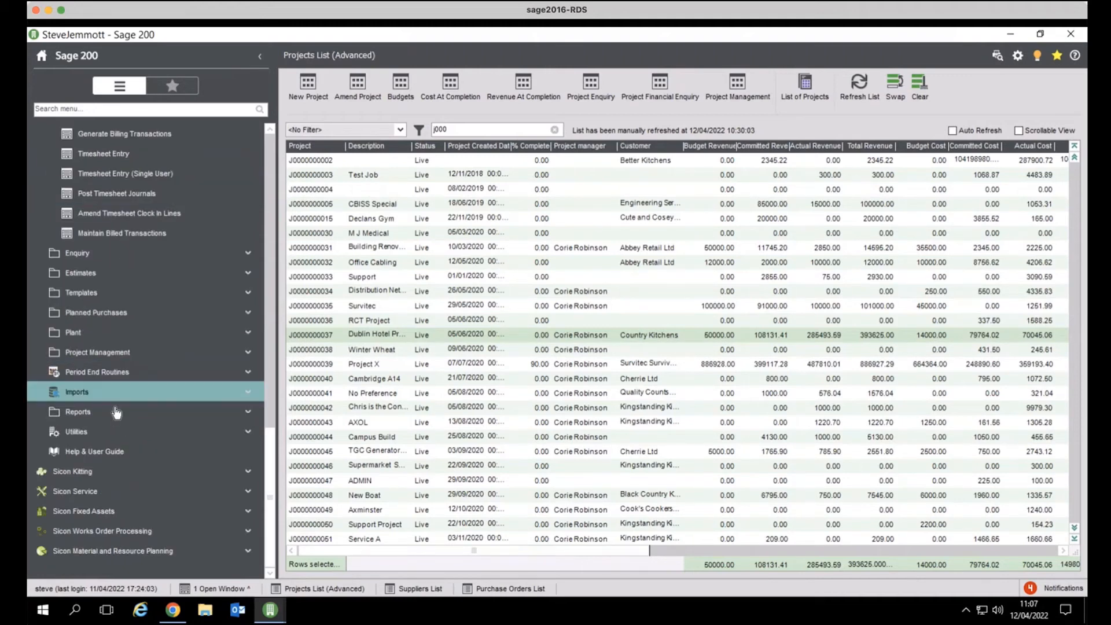
click(99, 435)
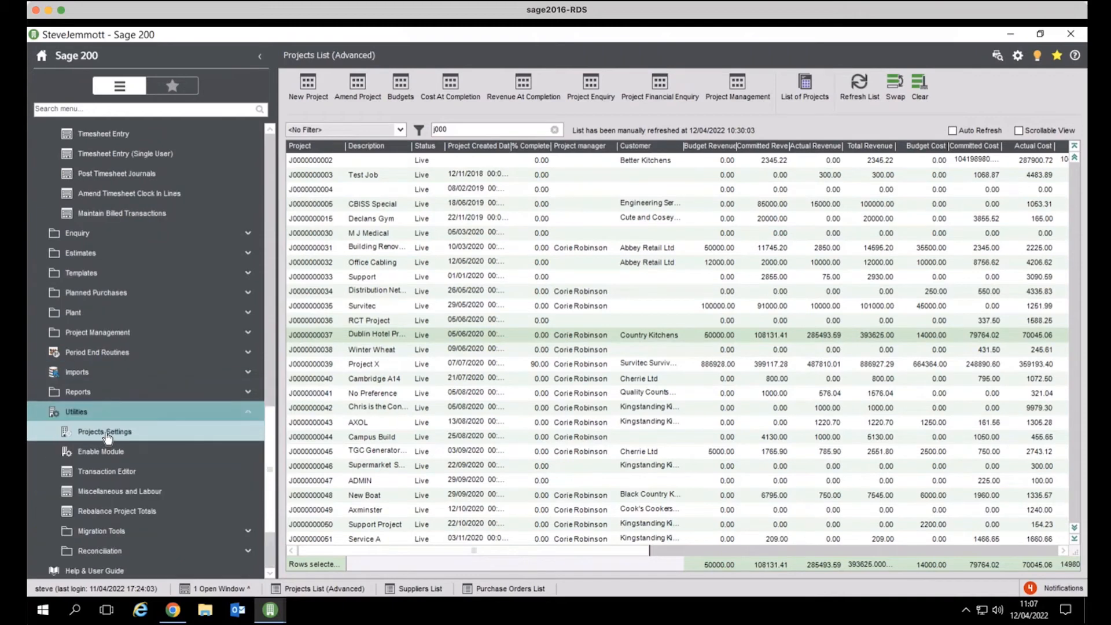
click(105, 431)
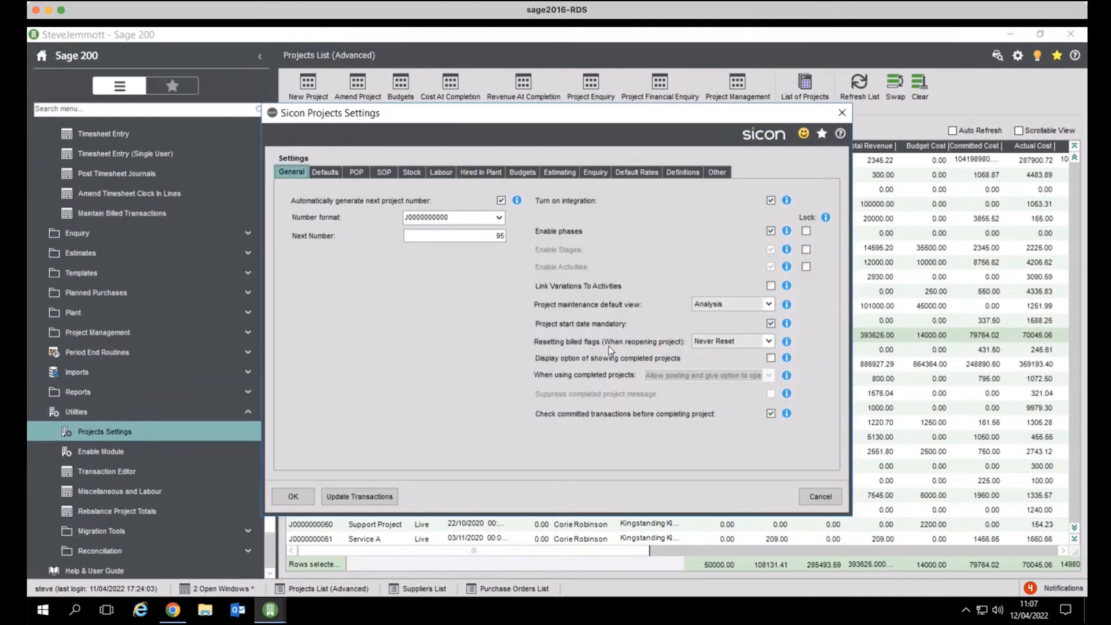
click(655, 174)
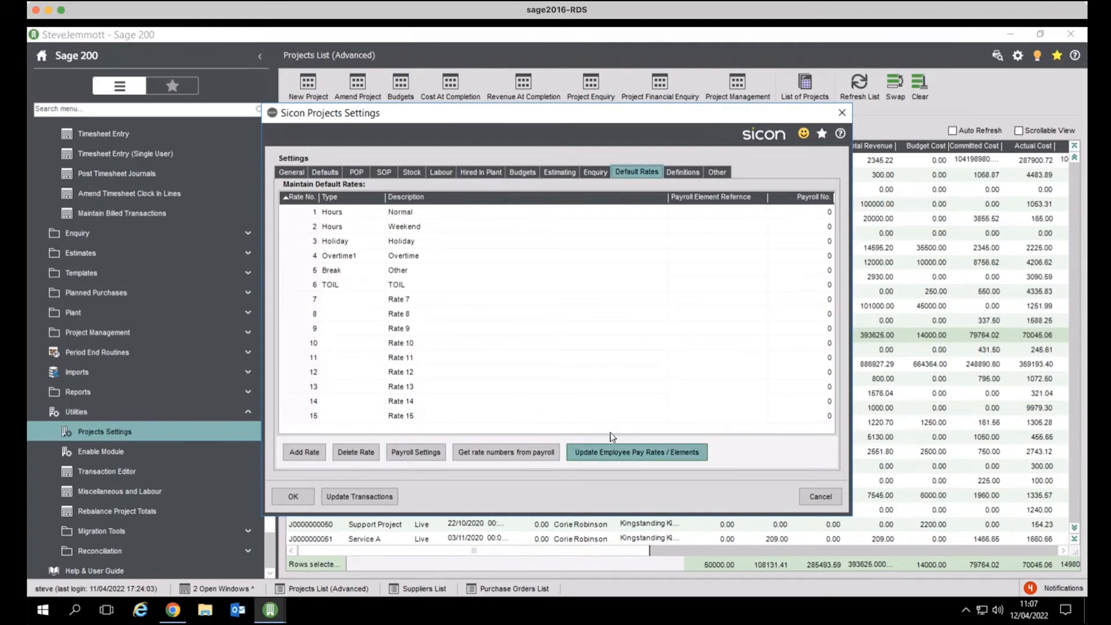
click(744, 216)
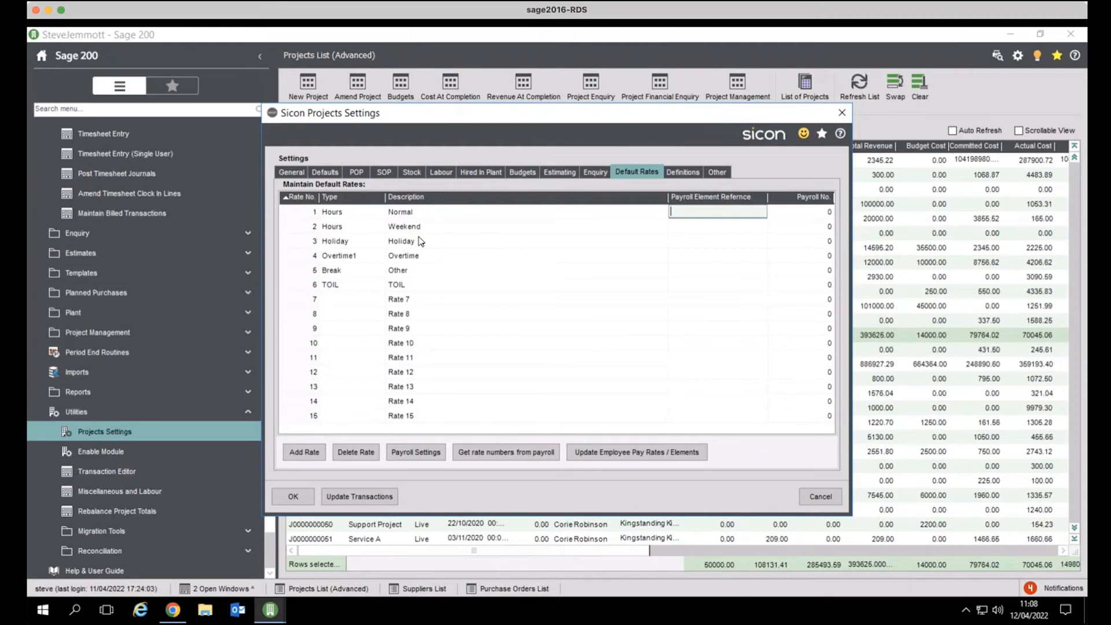
click(820, 493)
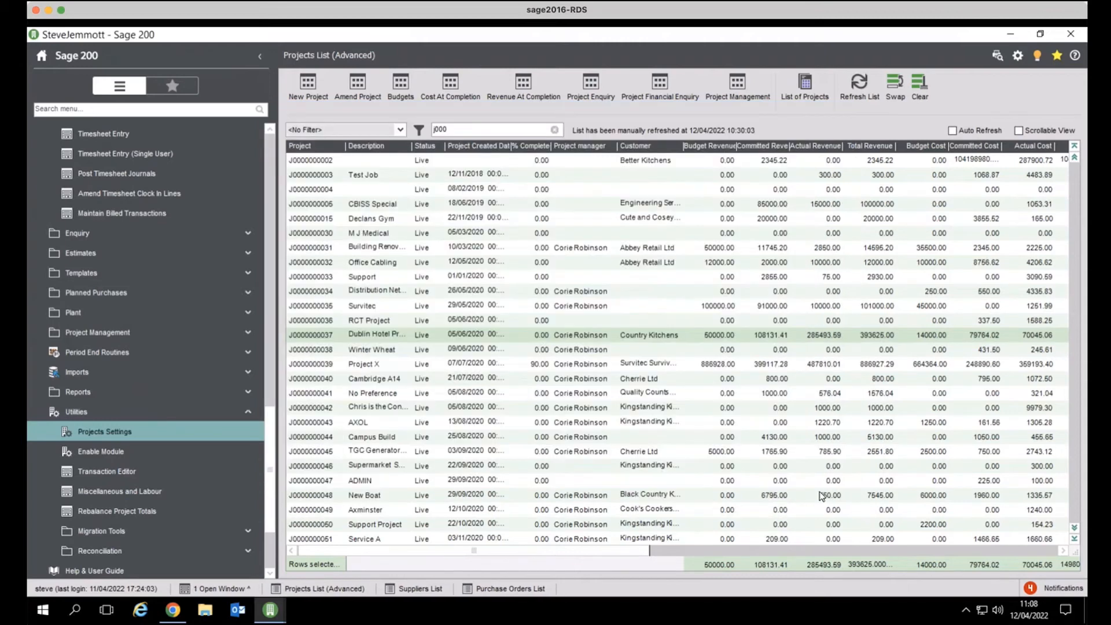
Review the import routines available in Sicon Projects, from projects and timesheets to purchase and sales transactions.
click(142, 413)
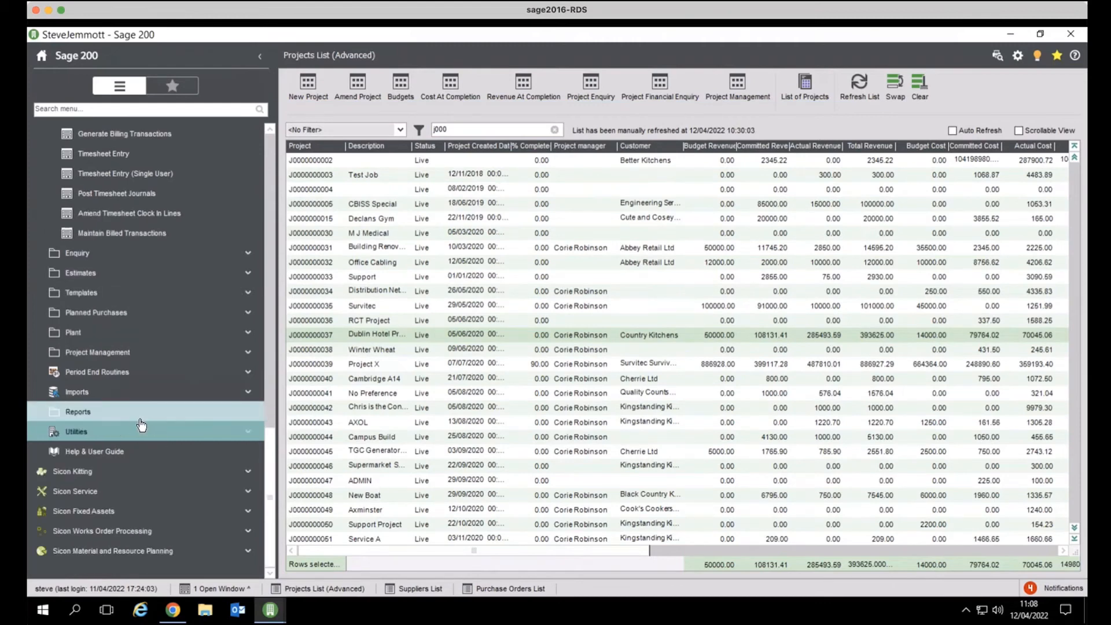
click(99, 399)
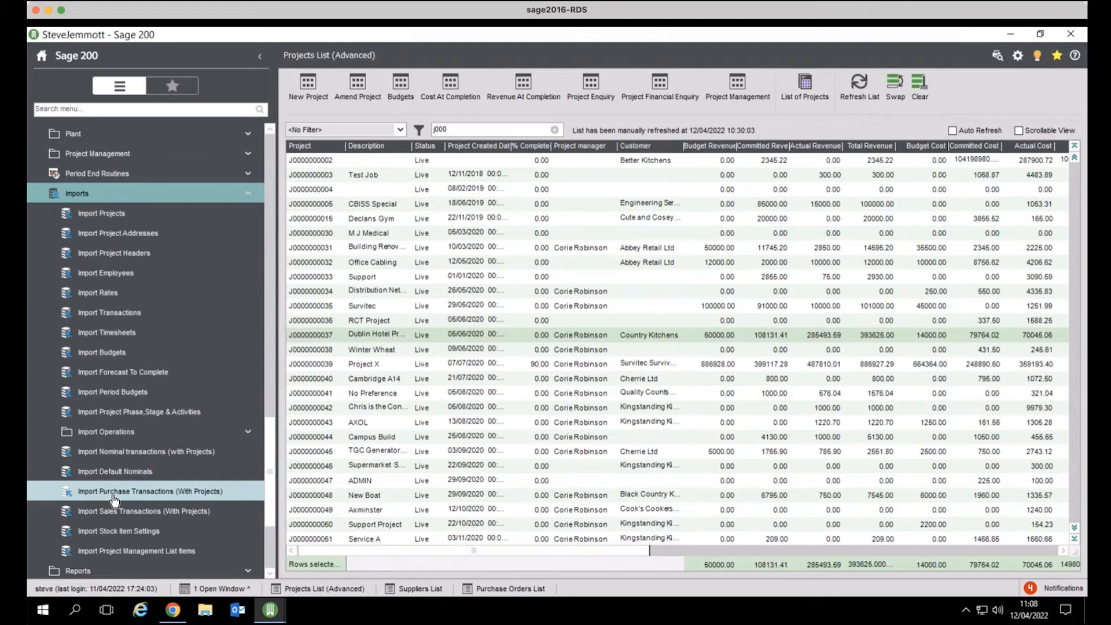
click(106, 197)
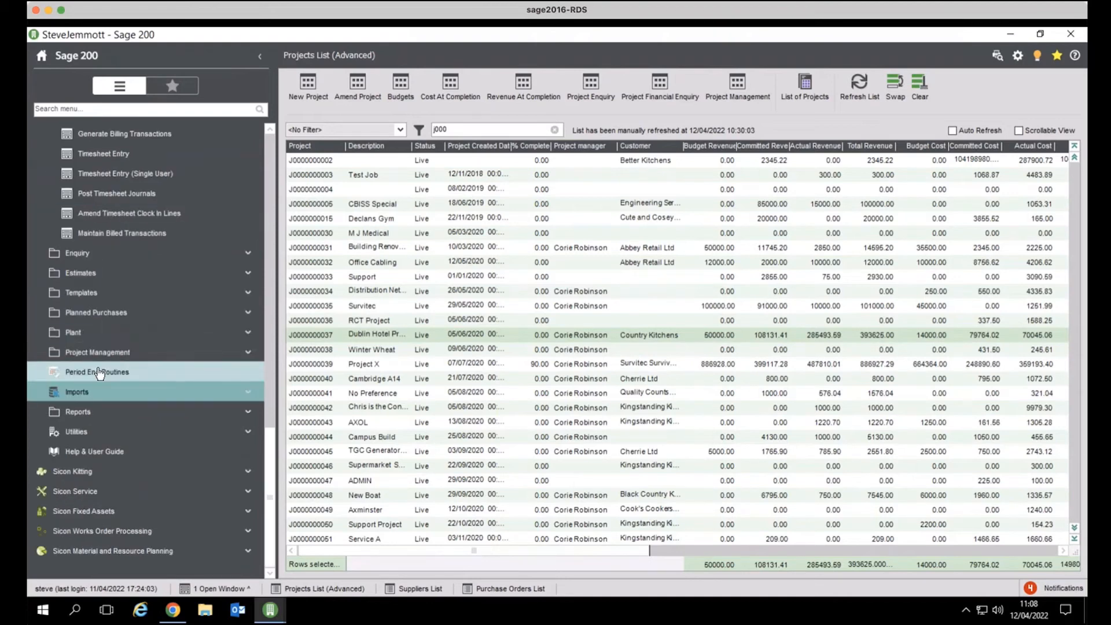
Browse the Sicon Projects reports for WIP (Values to date) and Budgets, then collapse the Reports and Transaction Entry groups.
click(97, 418)
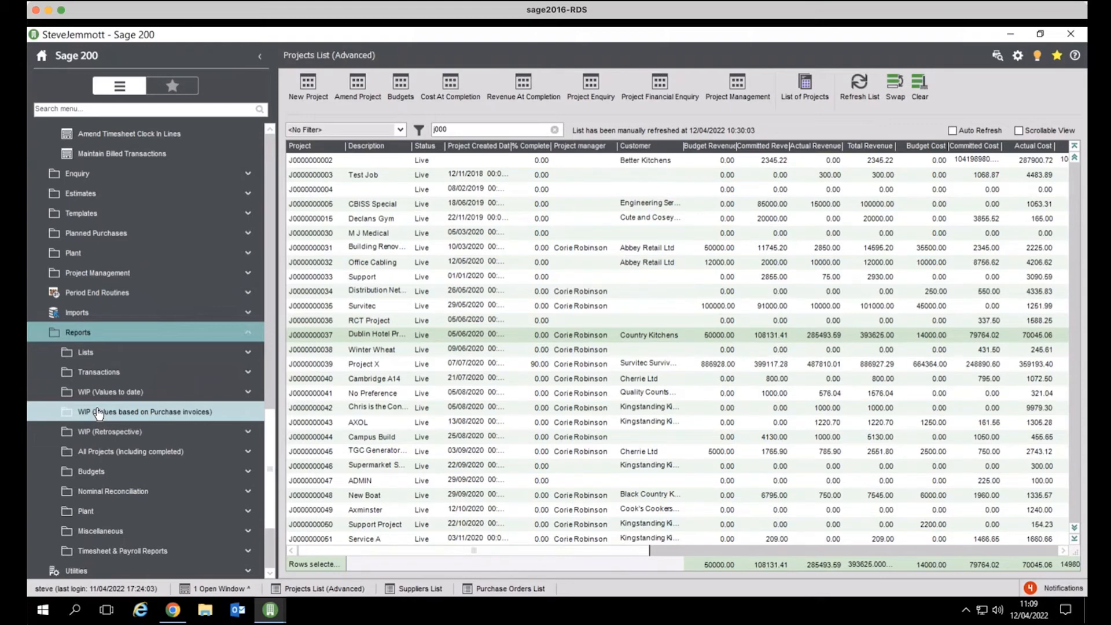
click(110, 392)
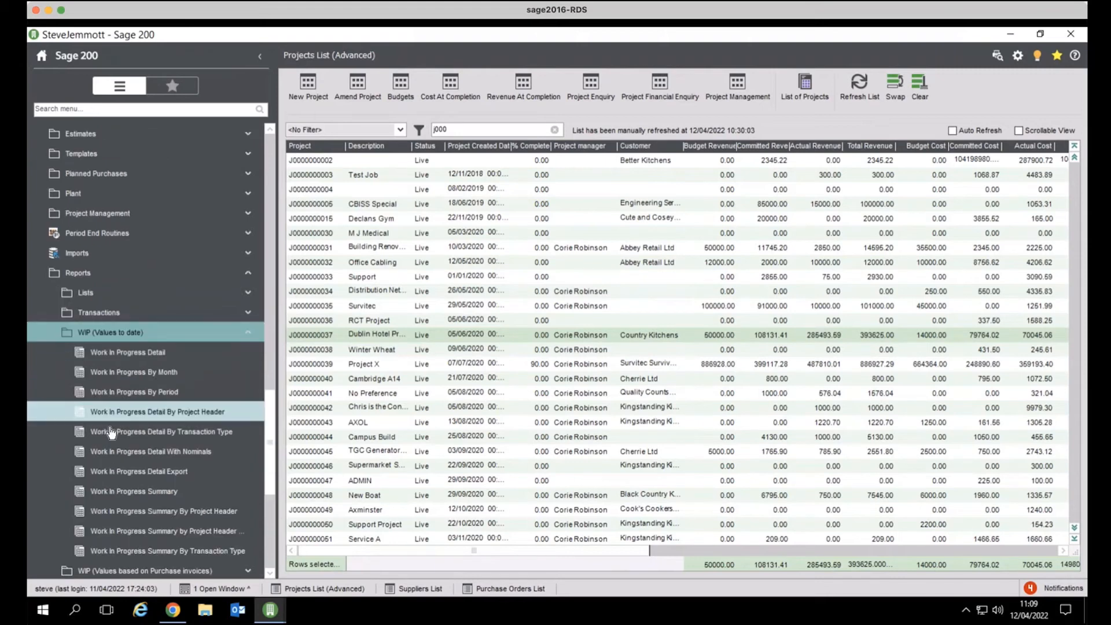
click(121, 334)
click(125, 411)
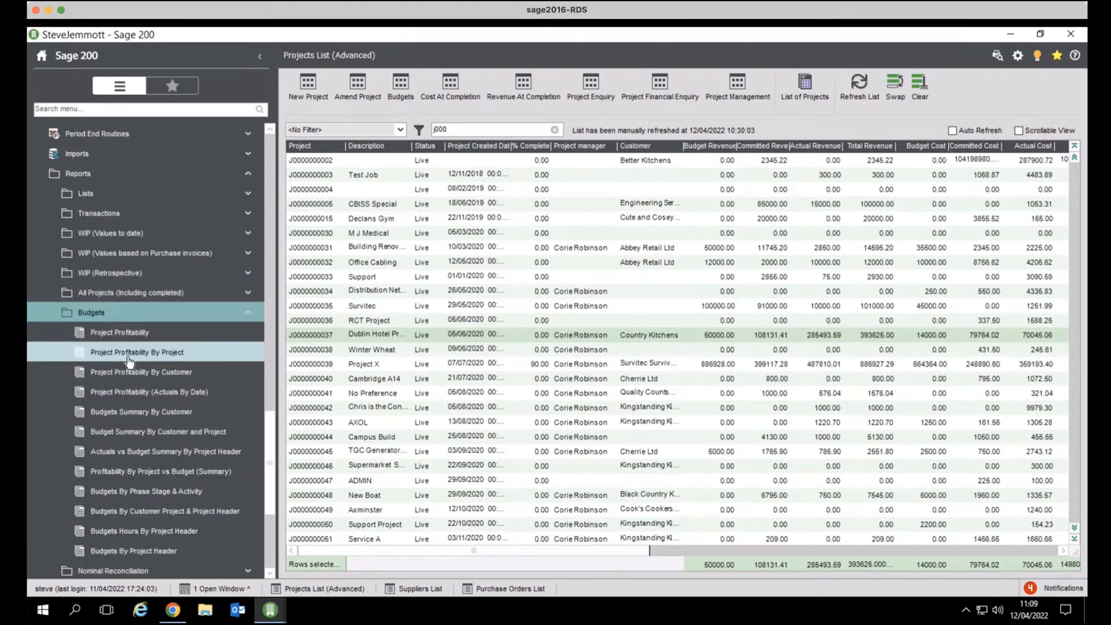
click(139, 313)
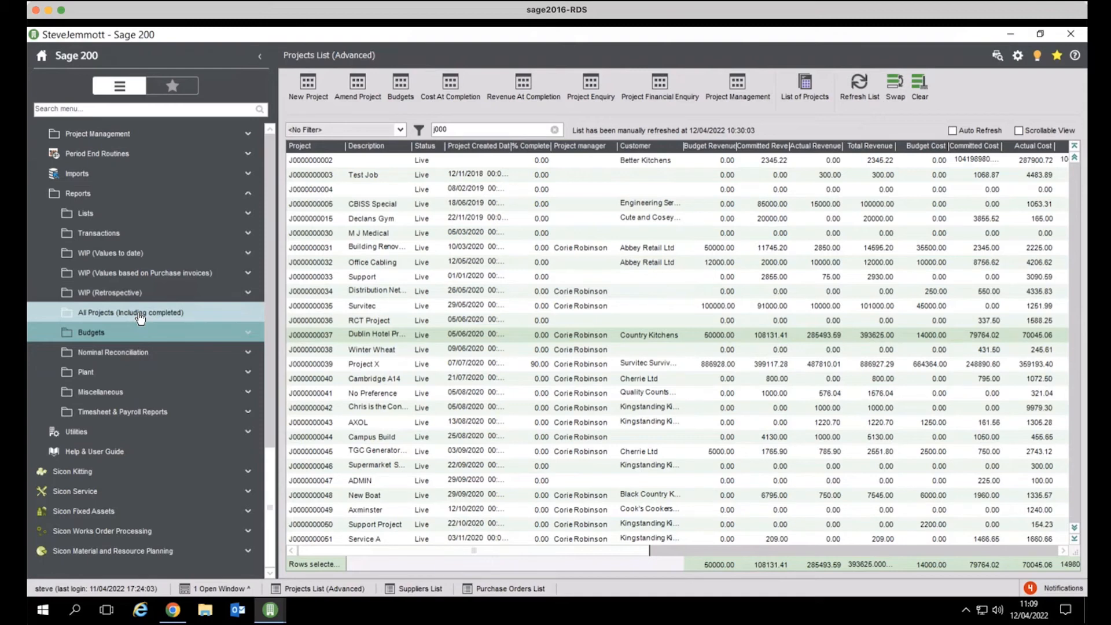
click(81, 193)
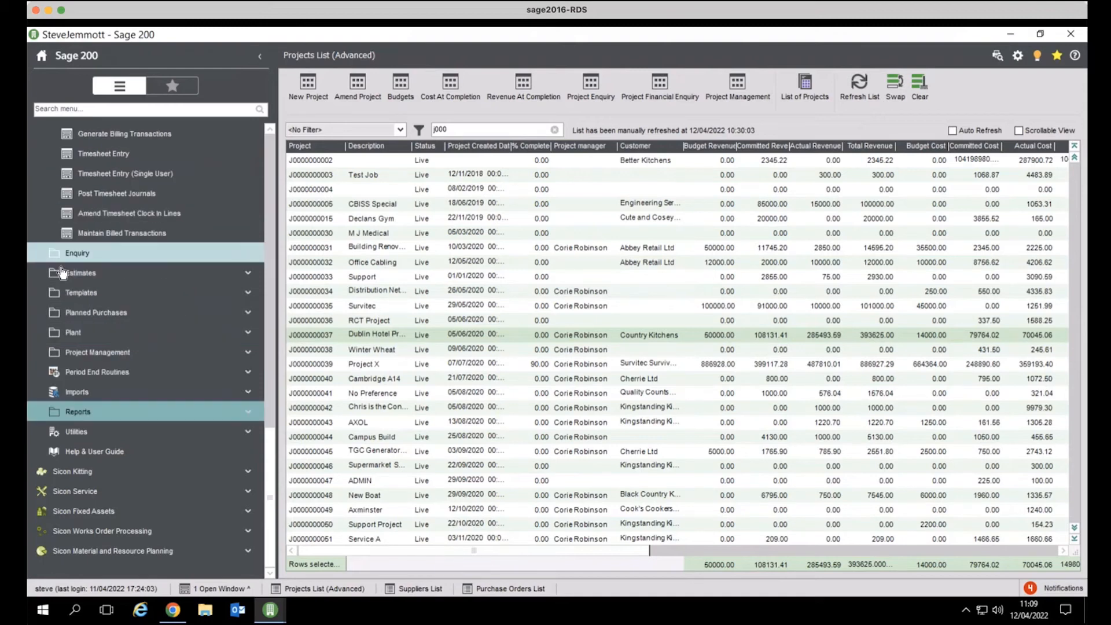
scroll(71, 273, up, 15)
drag(272, 243, 272, 400)
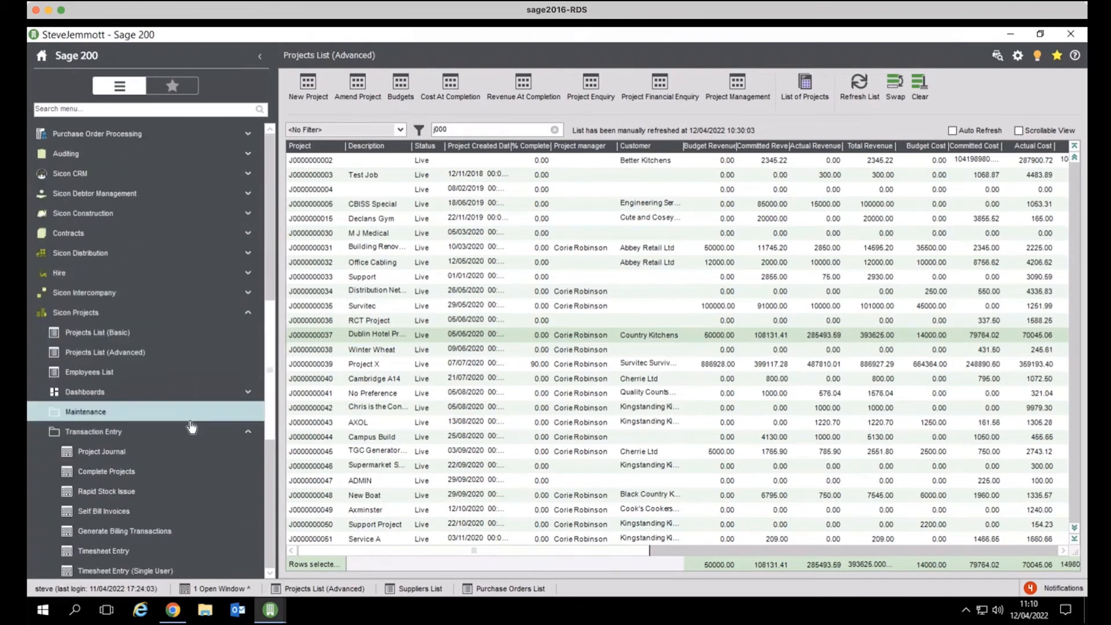
click(96, 435)
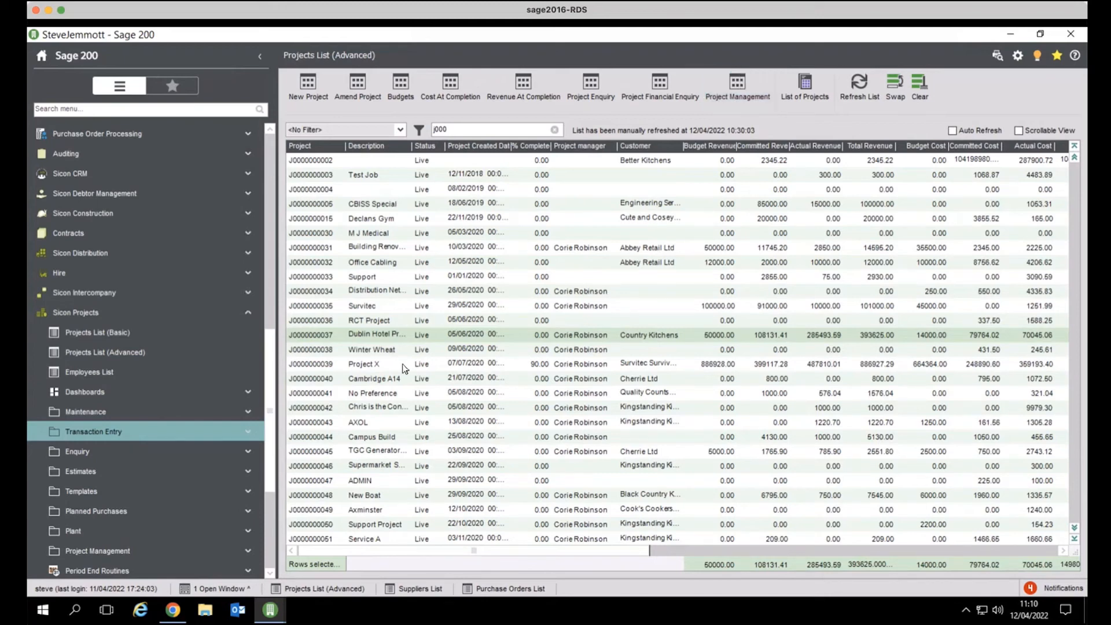
Open the Dublin Hotel Project's levels down to Pre-Tender Work, view the item types that can be added, and cancel the amendment.
click(391, 340)
click(370, 100)
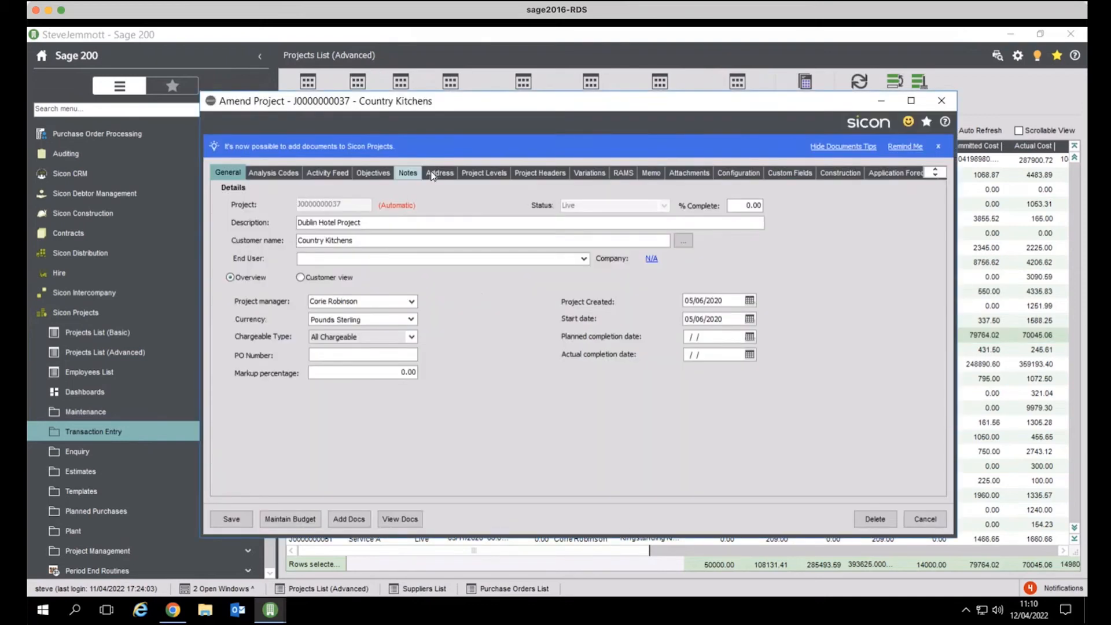
click(484, 173)
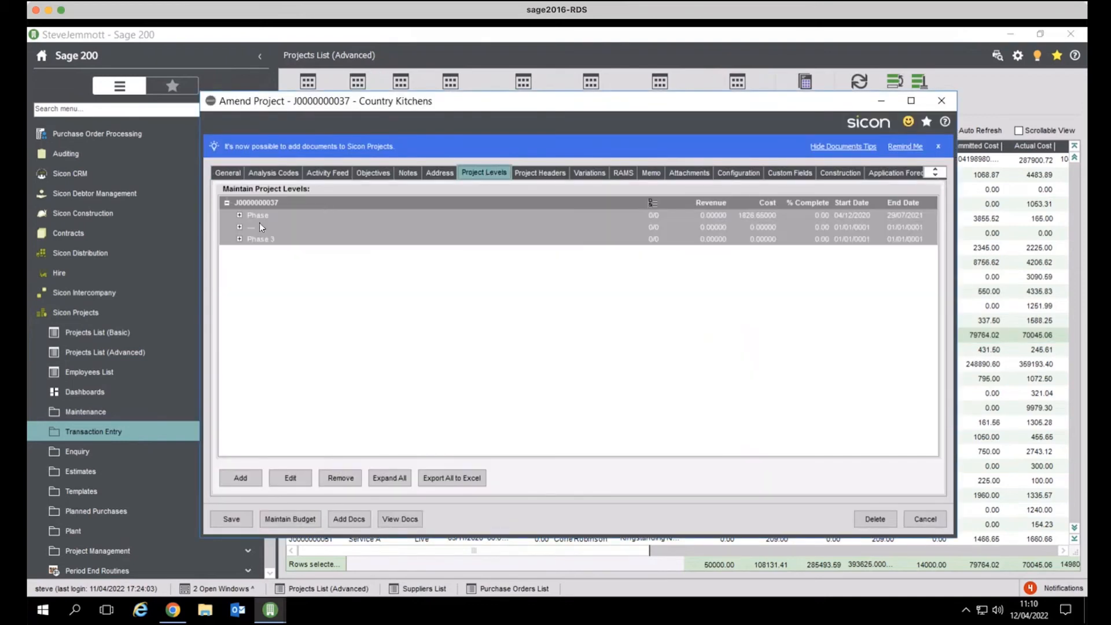
click(252, 227)
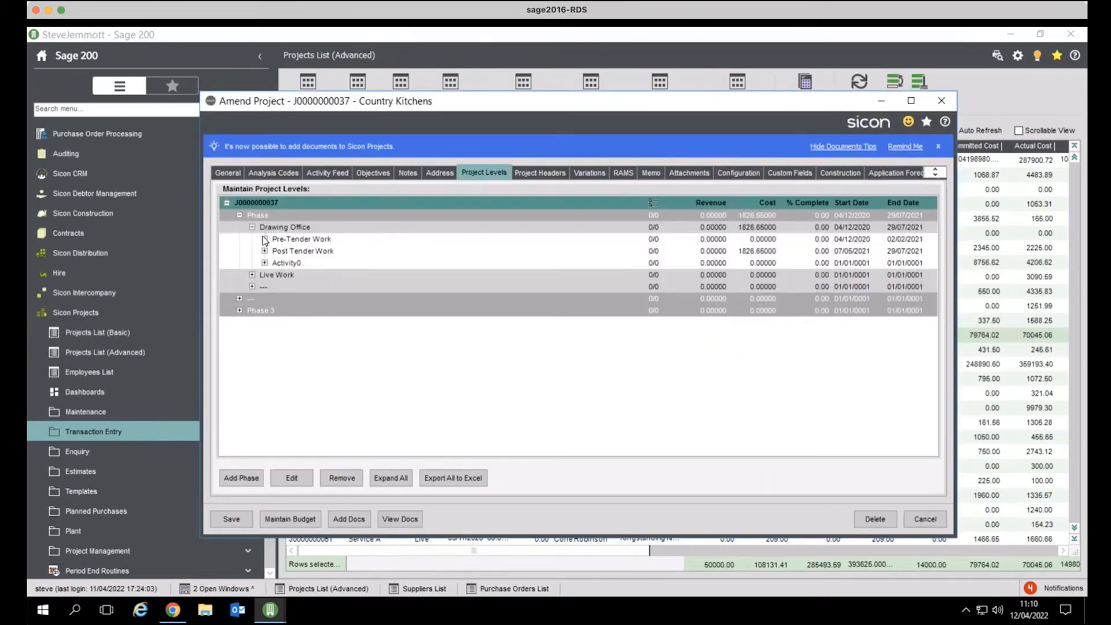
click(265, 239)
click(292, 242)
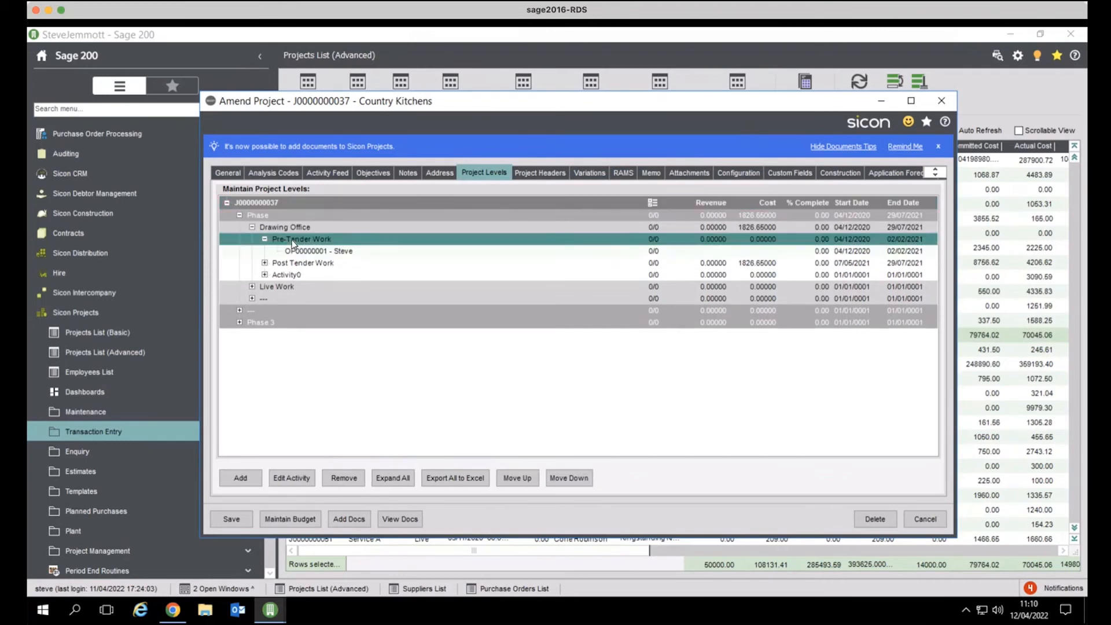
click(240, 478)
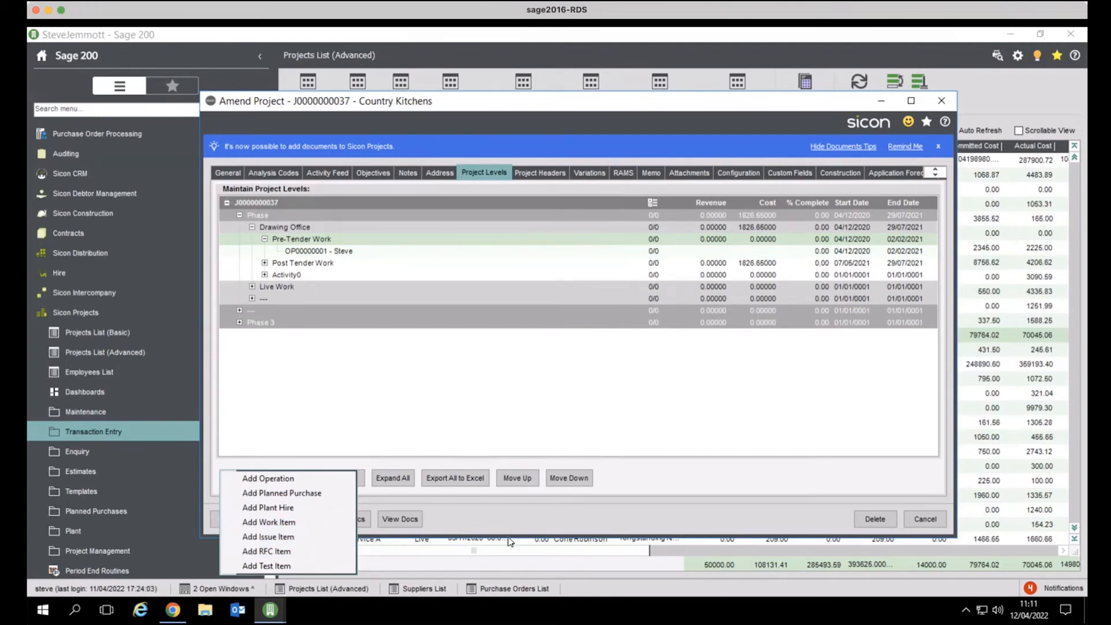
click(528, 518)
click(926, 519)
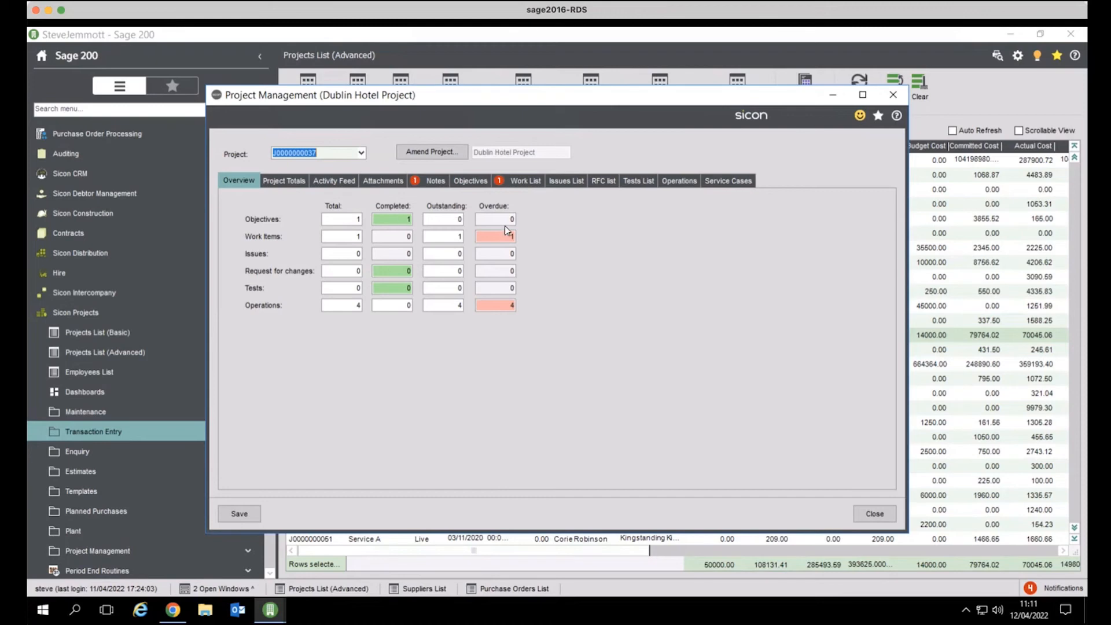
Review the Dublin Hotel Project's totals, notes, work list, objectives, issues, RFCs and tests in Project Management, and close it.
click(286, 181)
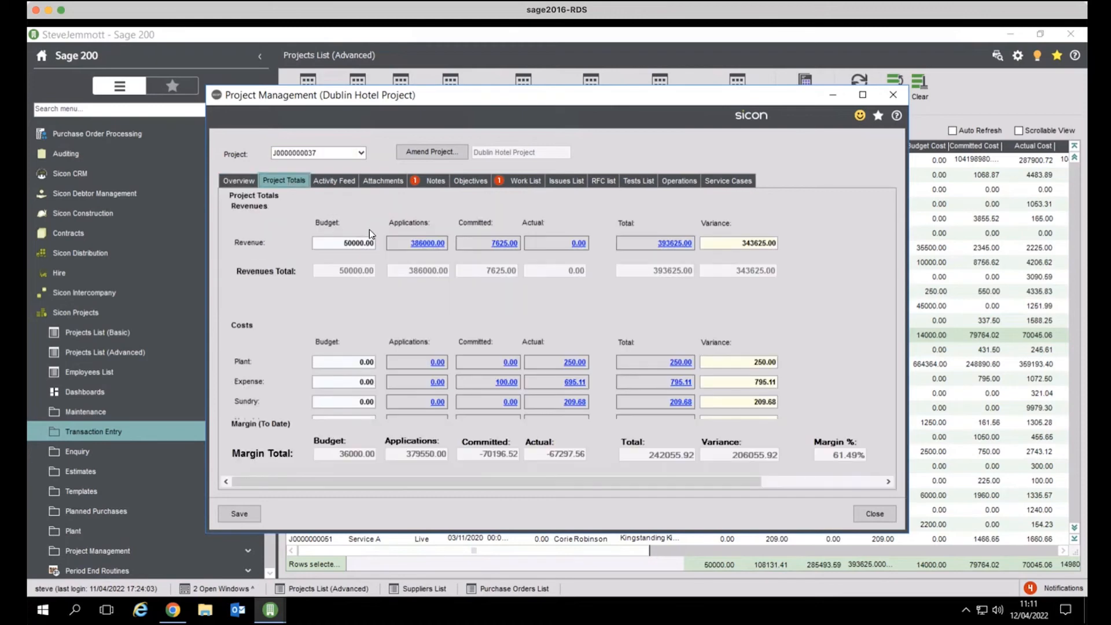
click(438, 182)
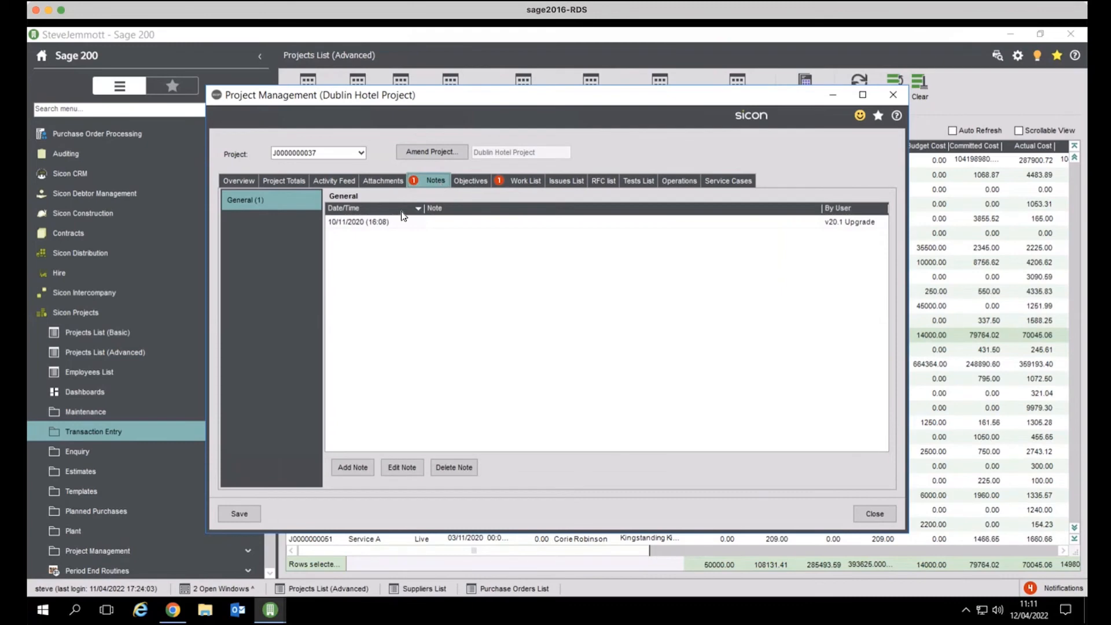
click(514, 181)
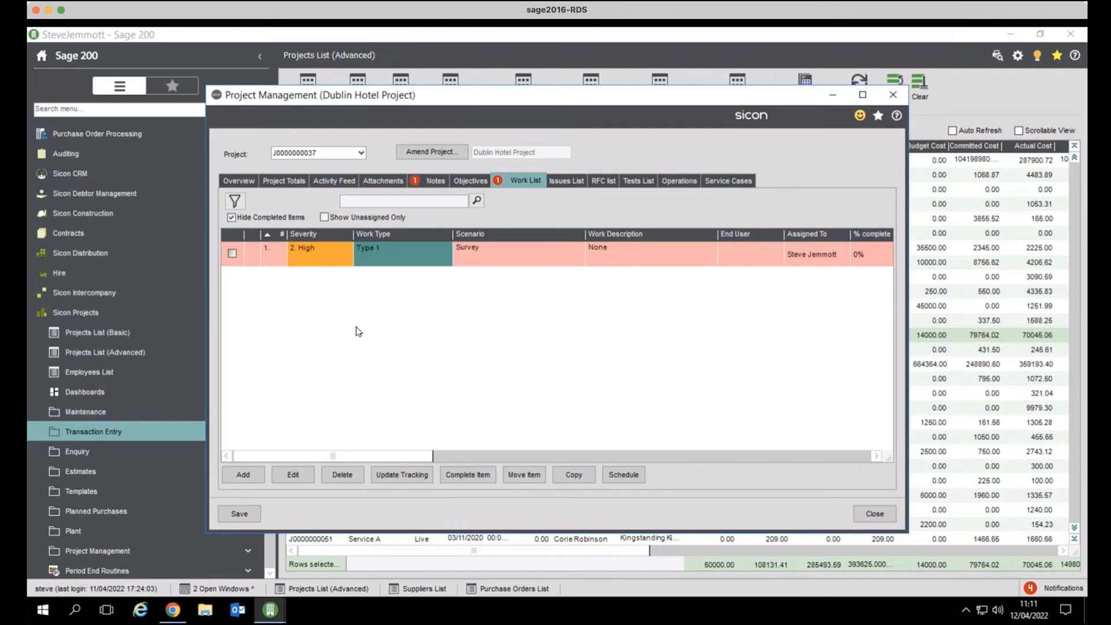
click(472, 181)
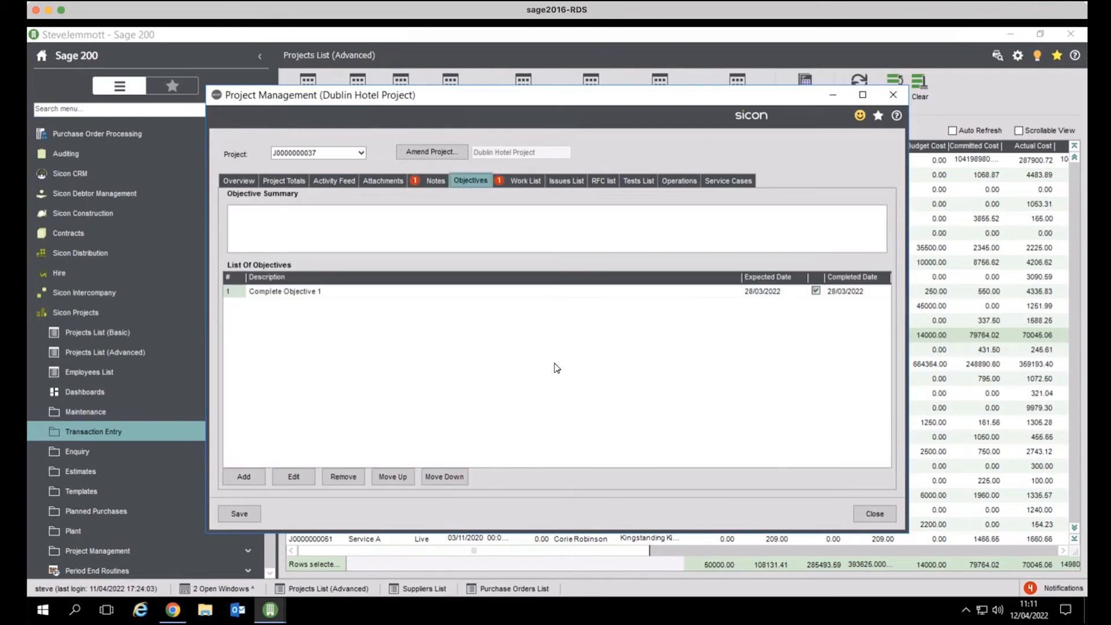
click(579, 181)
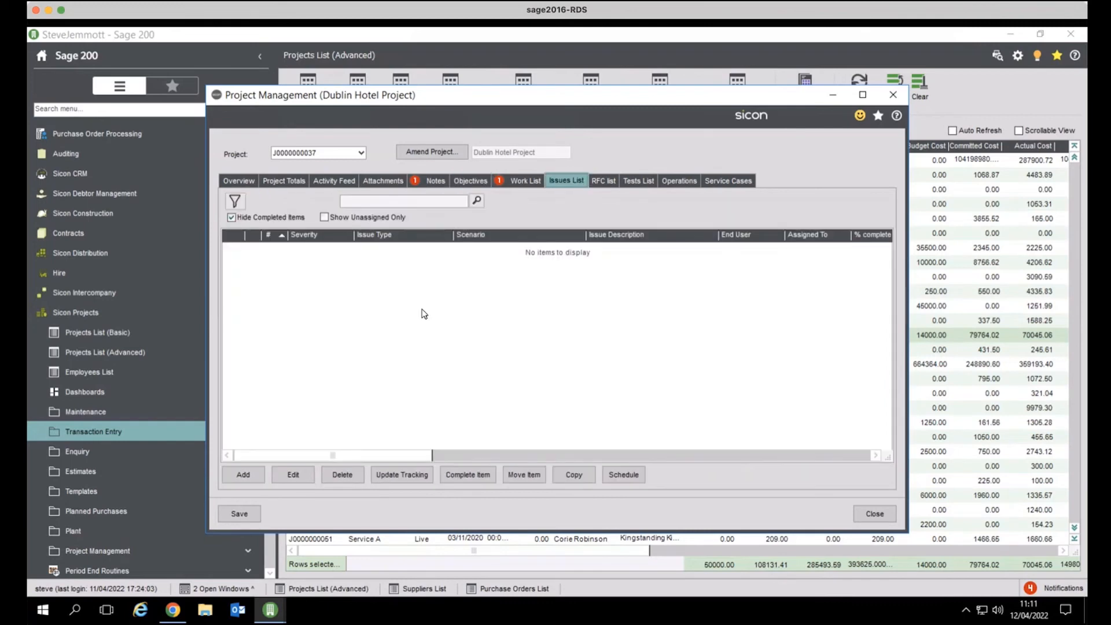
click(607, 183)
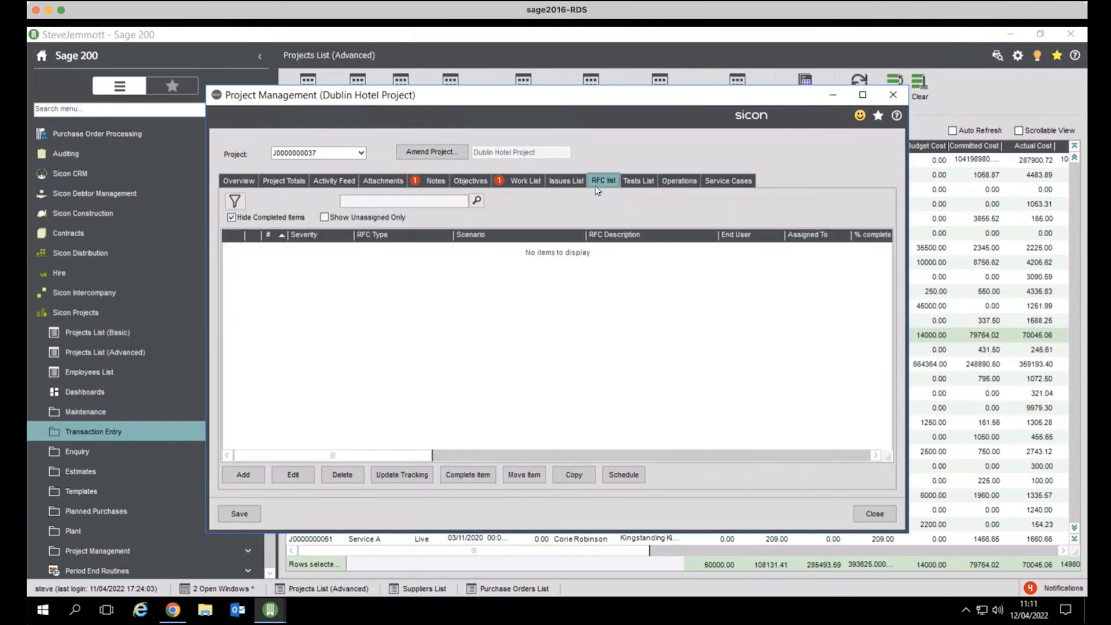
click(636, 183)
click(873, 514)
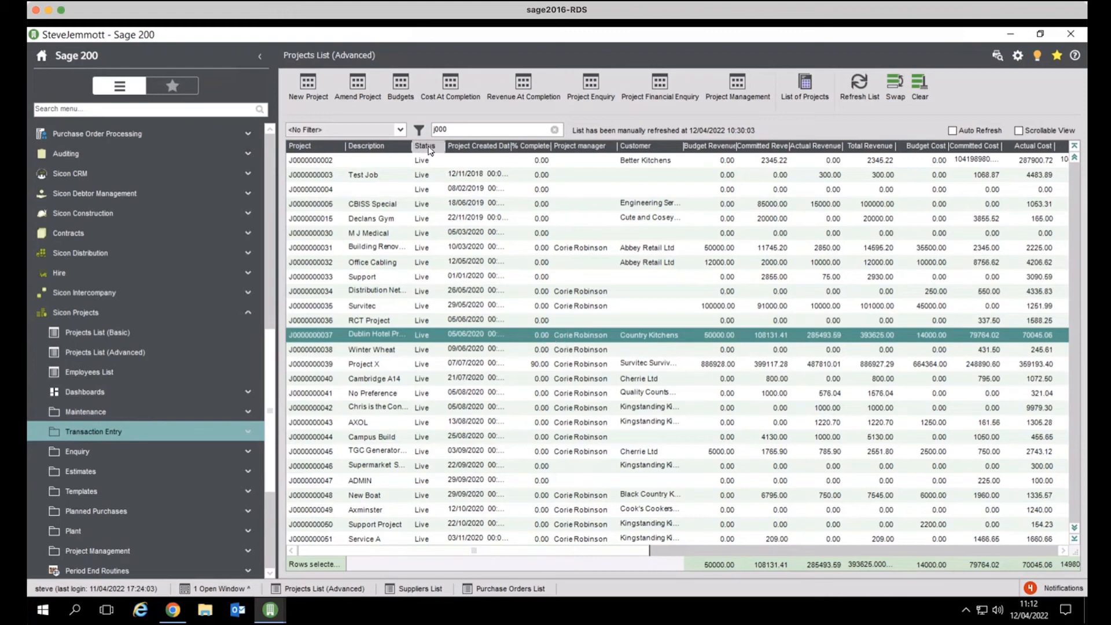
Reopen the Dublin Hotel Project for amendment, widen its window and show the linked CRM tasks.
click(361, 92)
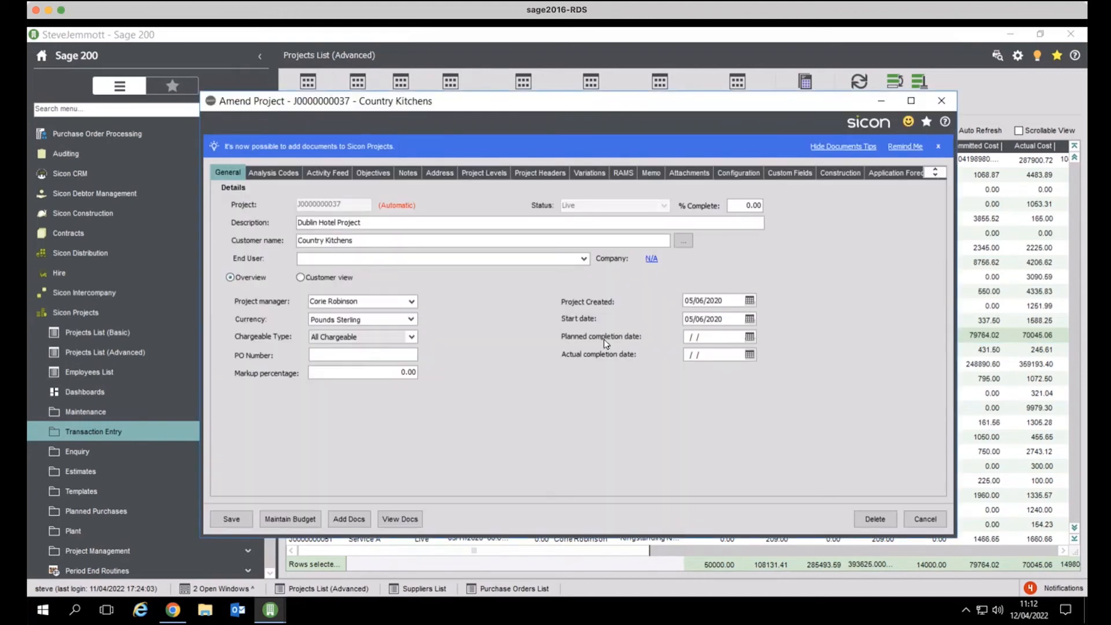
drag(955, 411, 1051, 410)
click(975, 173)
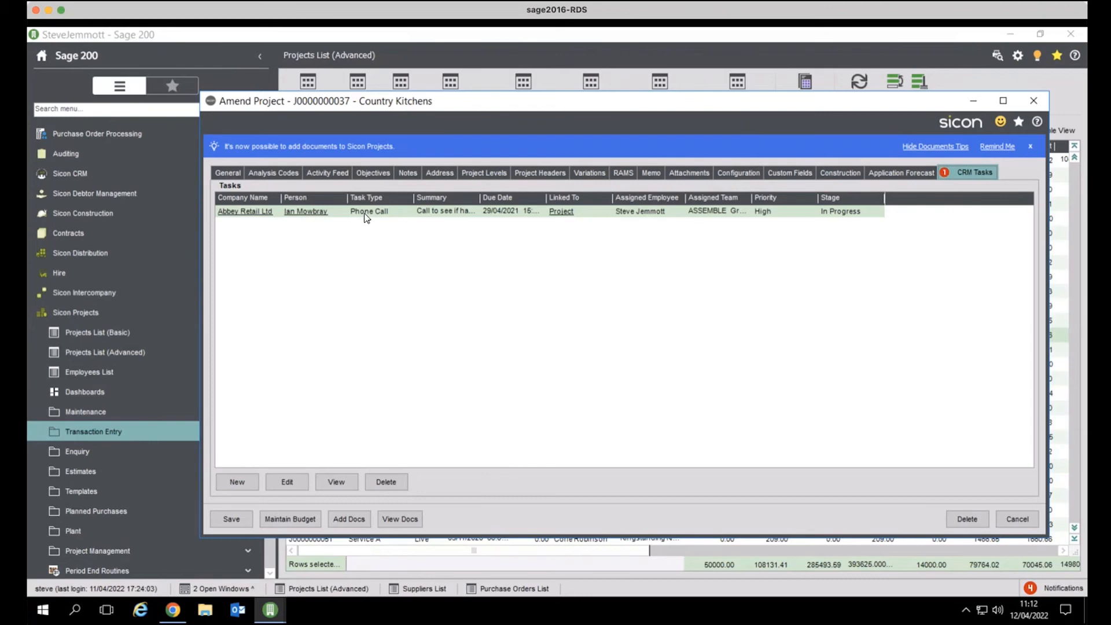
Open the Abbey Retail Ltd phone call task, review its summary, details and e-mails, and close the task and project without saving.
click(282, 480)
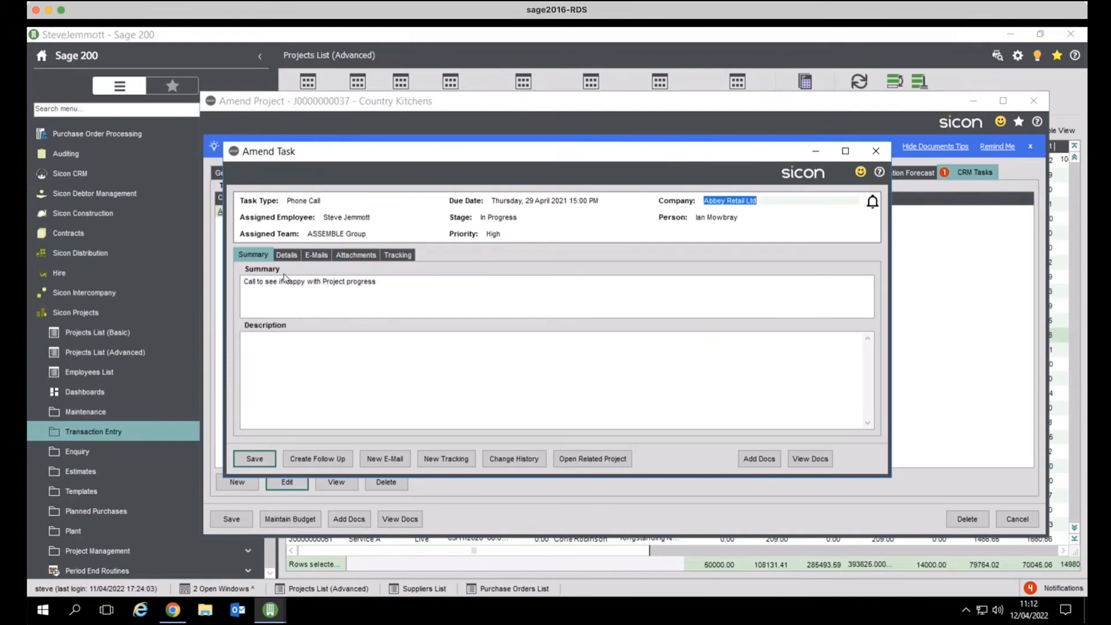
click(286, 255)
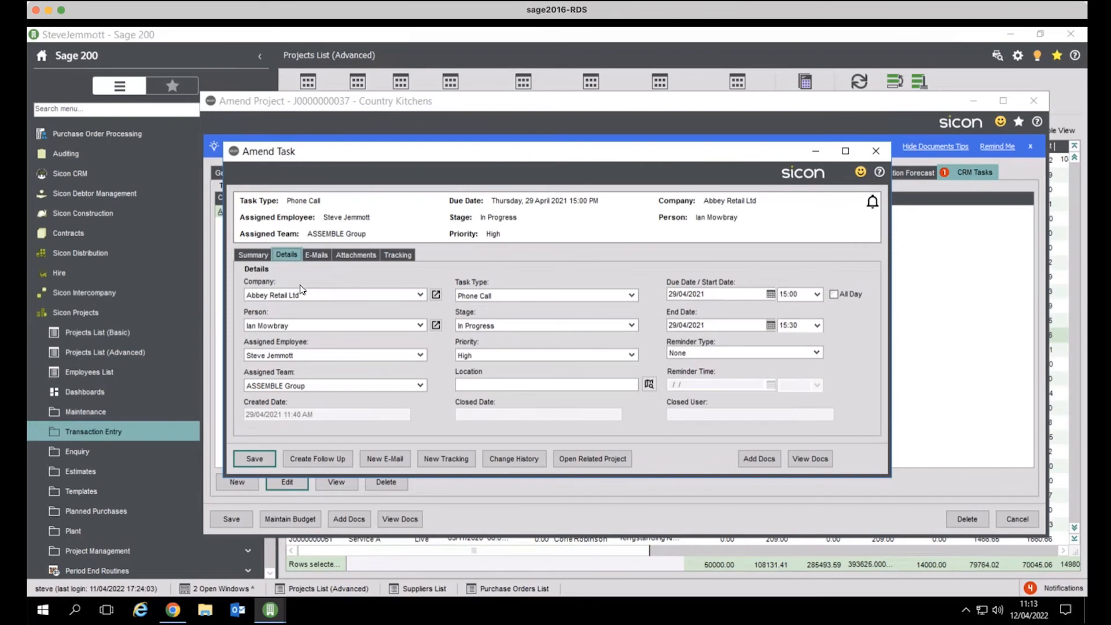
click(316, 254)
click(252, 254)
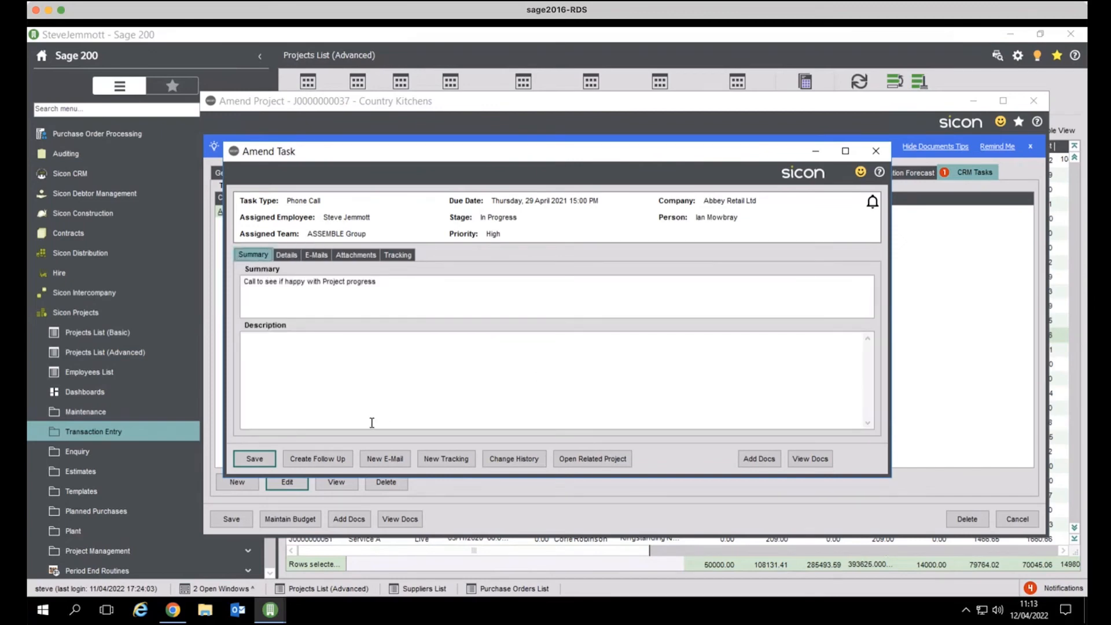
click(876, 151)
click(1017, 519)
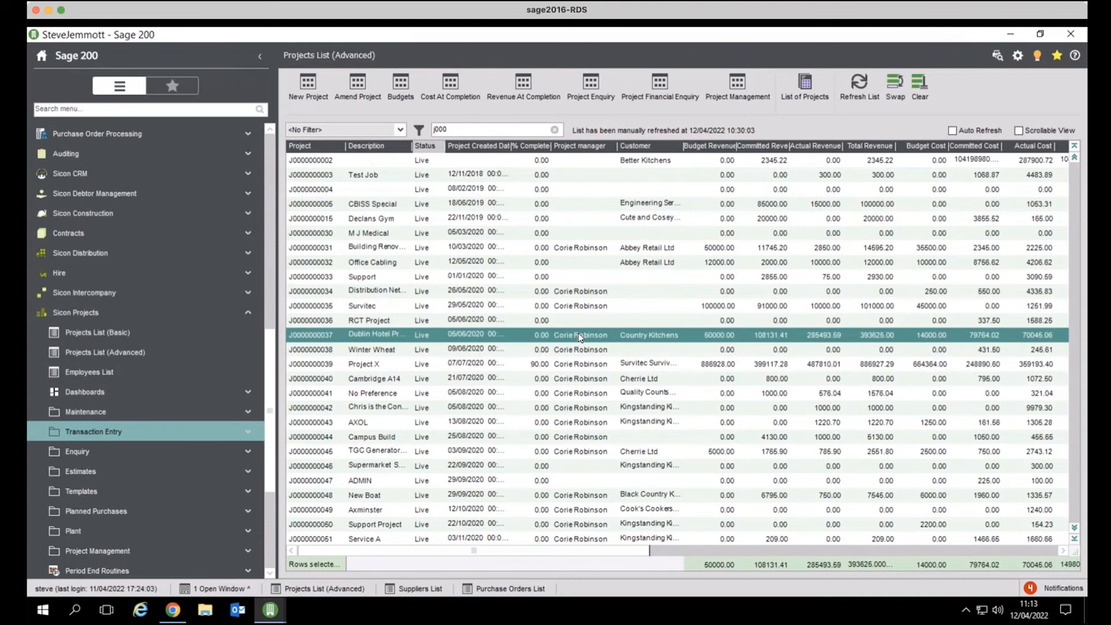
Switch to Sicon WAP in the browser, close the open timesheet and view the options available for requisitions.
click(172, 610)
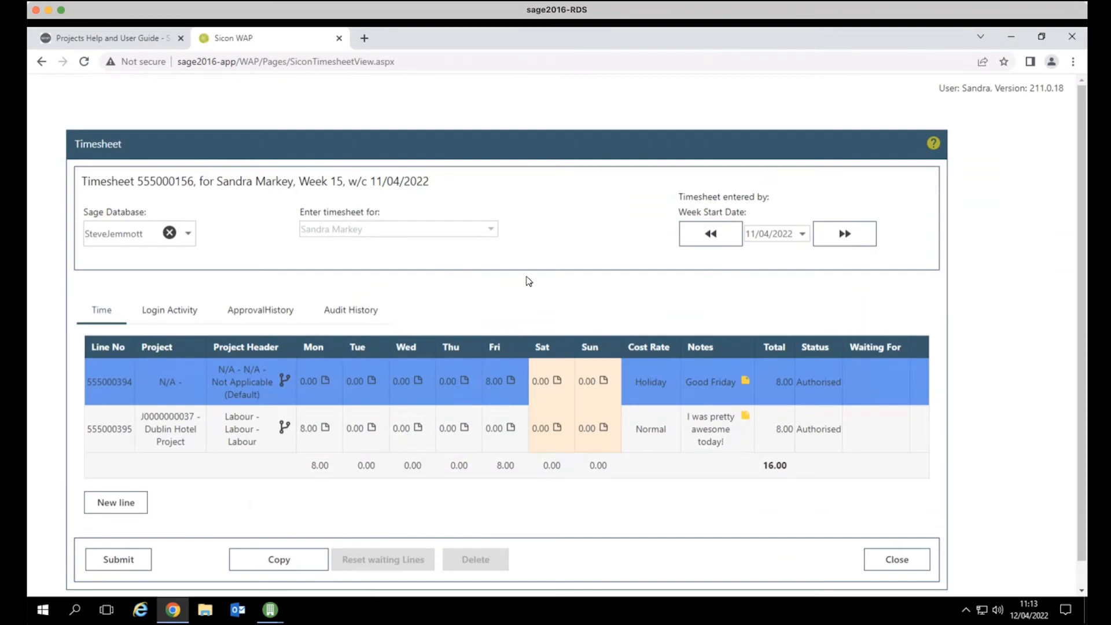
click(898, 557)
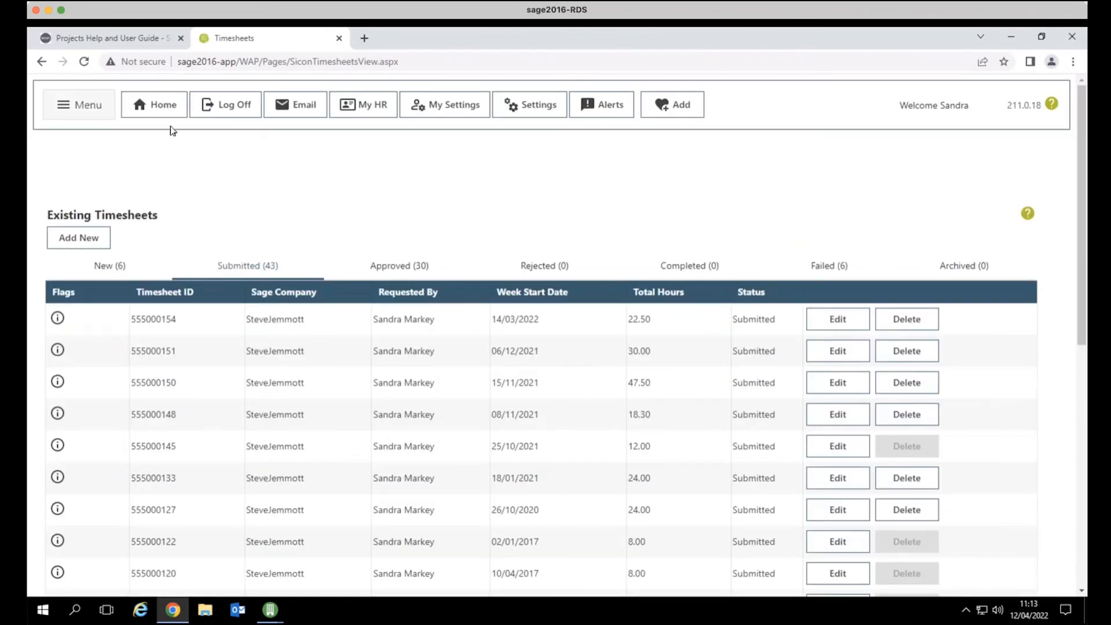
click(110, 106)
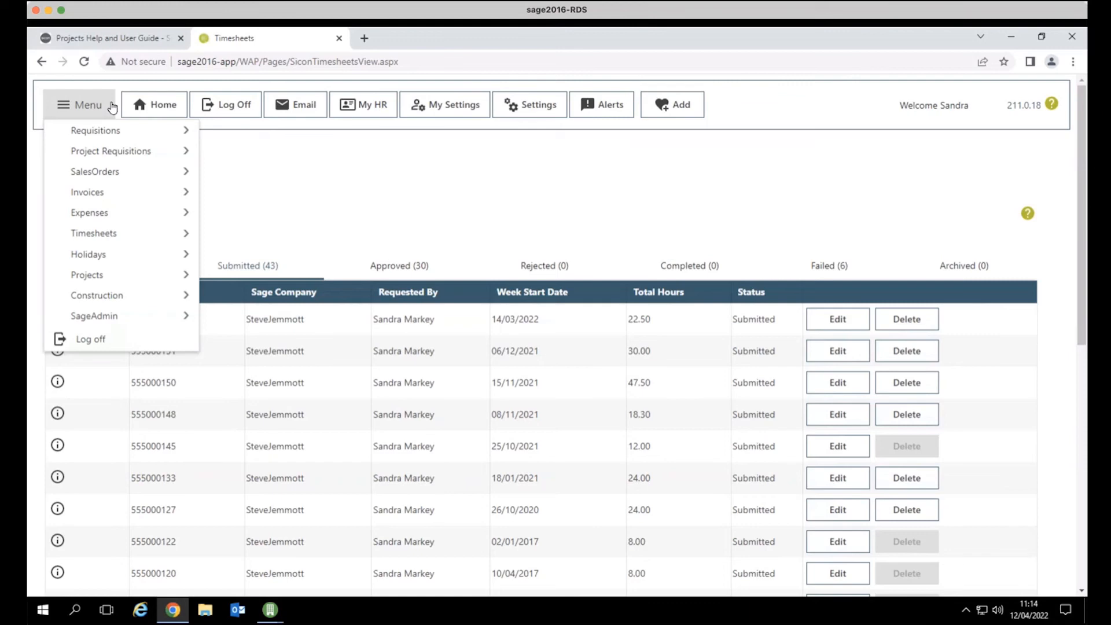
mouse_move(103, 139)
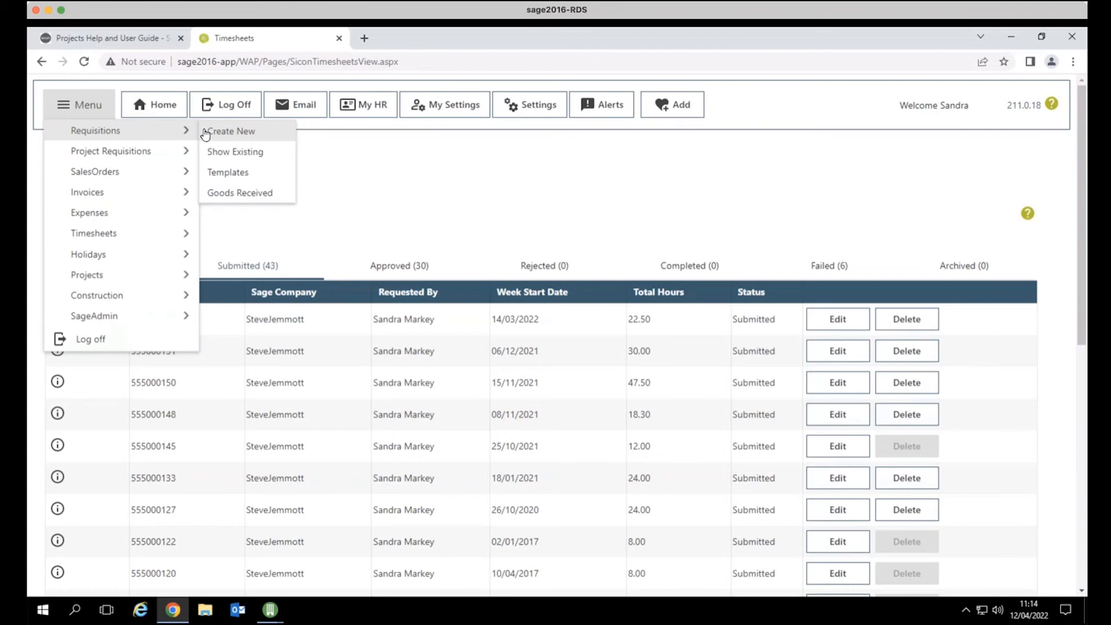
click(416, 168)
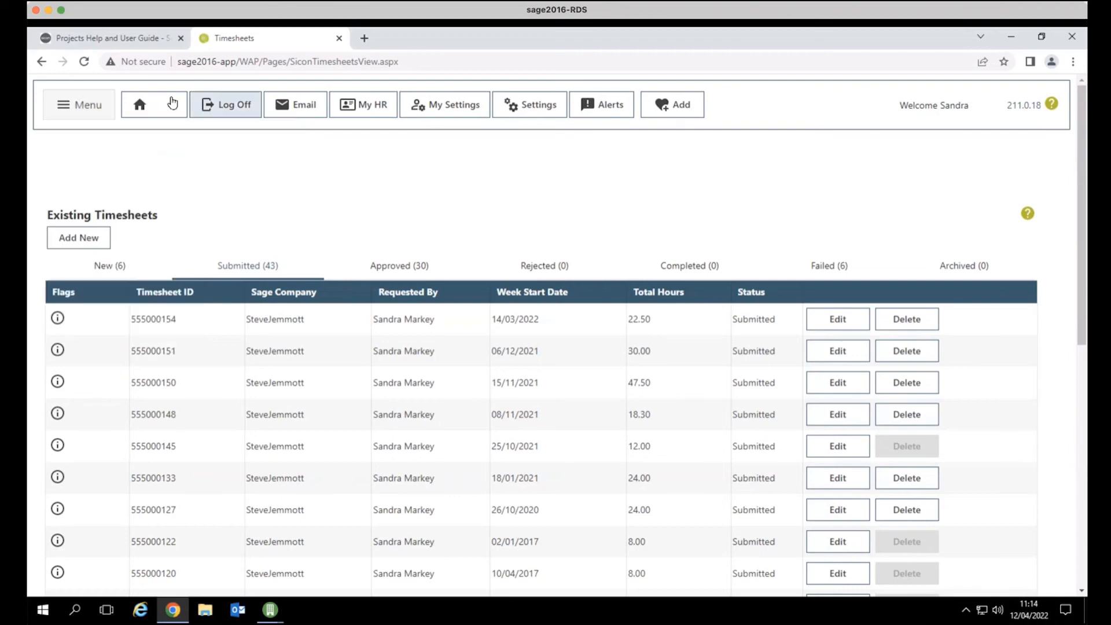
Log off from WAP and log back in with the approver's username.
click(218, 109)
click(623, 136)
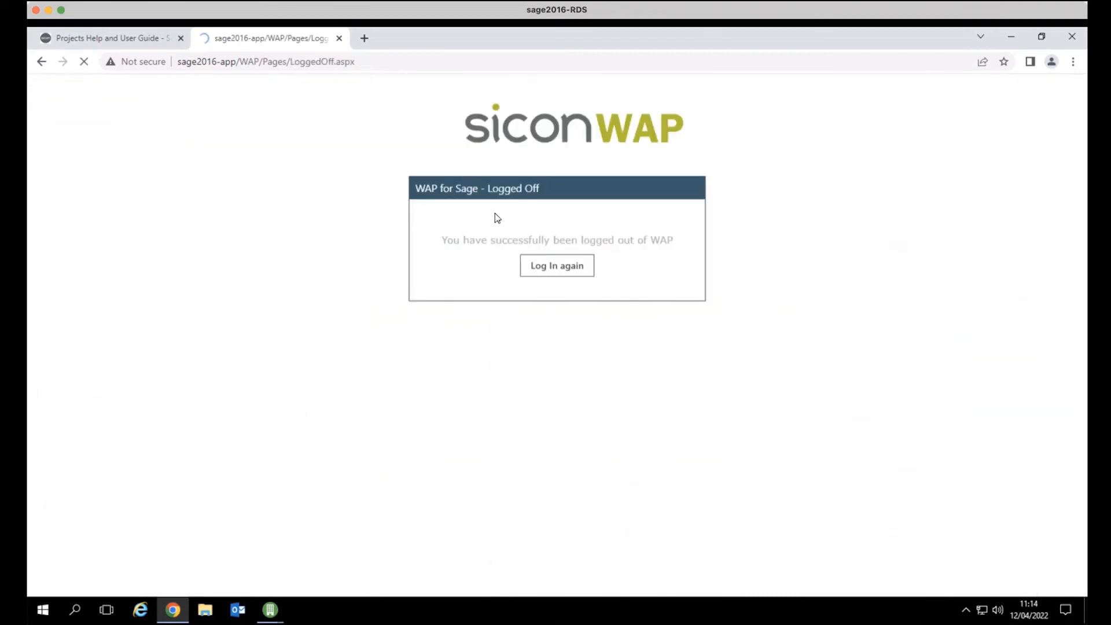
click(557, 265)
click(534, 285)
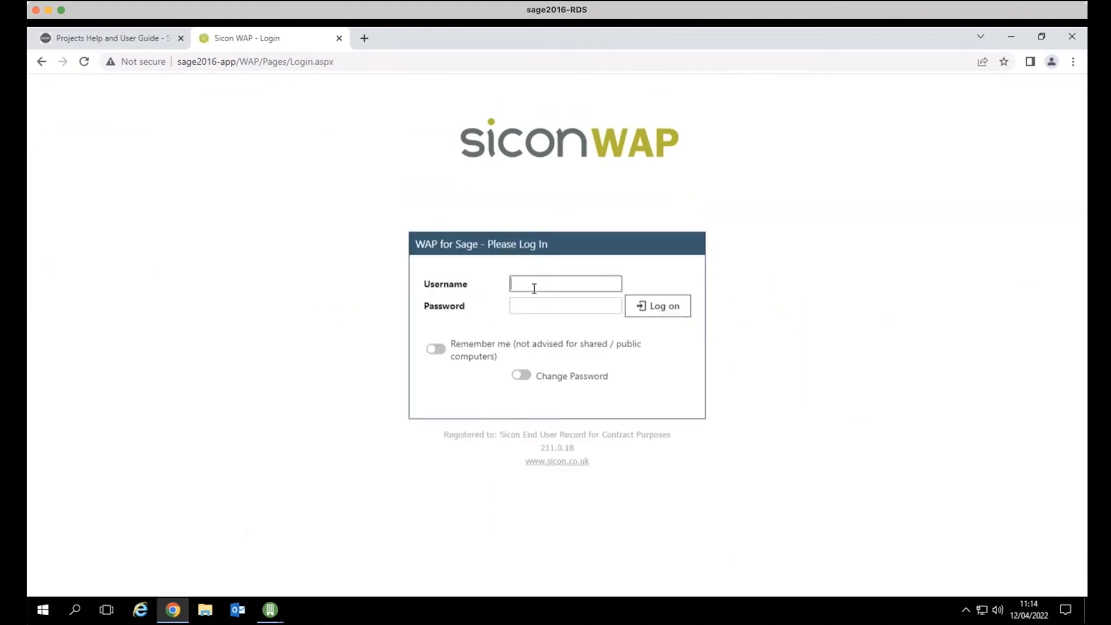
text(corie)
key(Return)
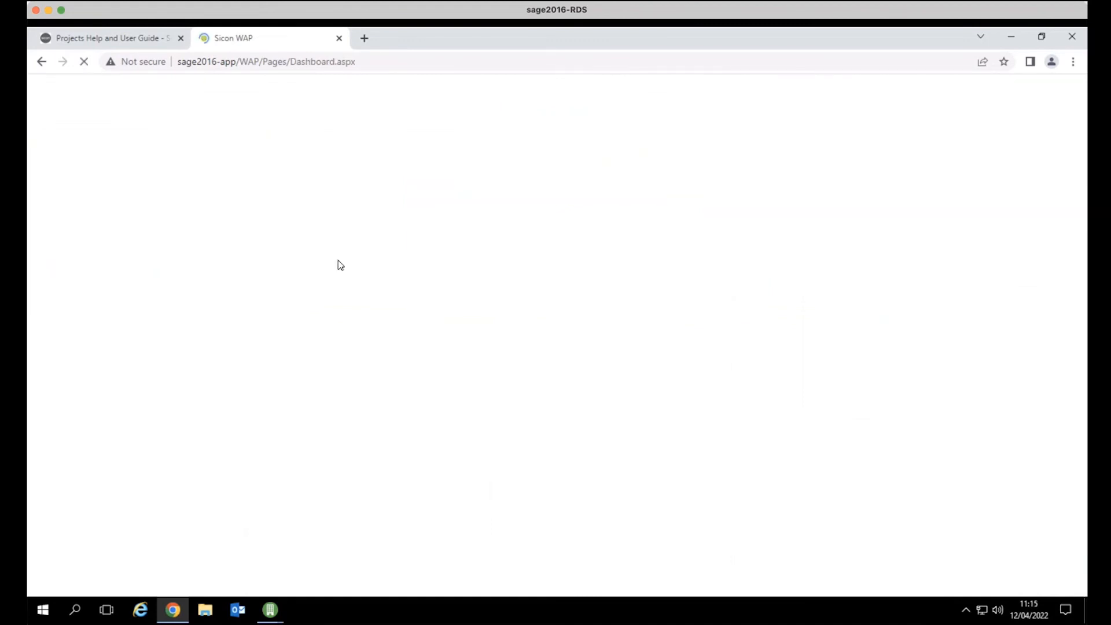
Open the requisitions awaiting approval, check the flags on requisition 10602 and expand its lines.
click(611, 362)
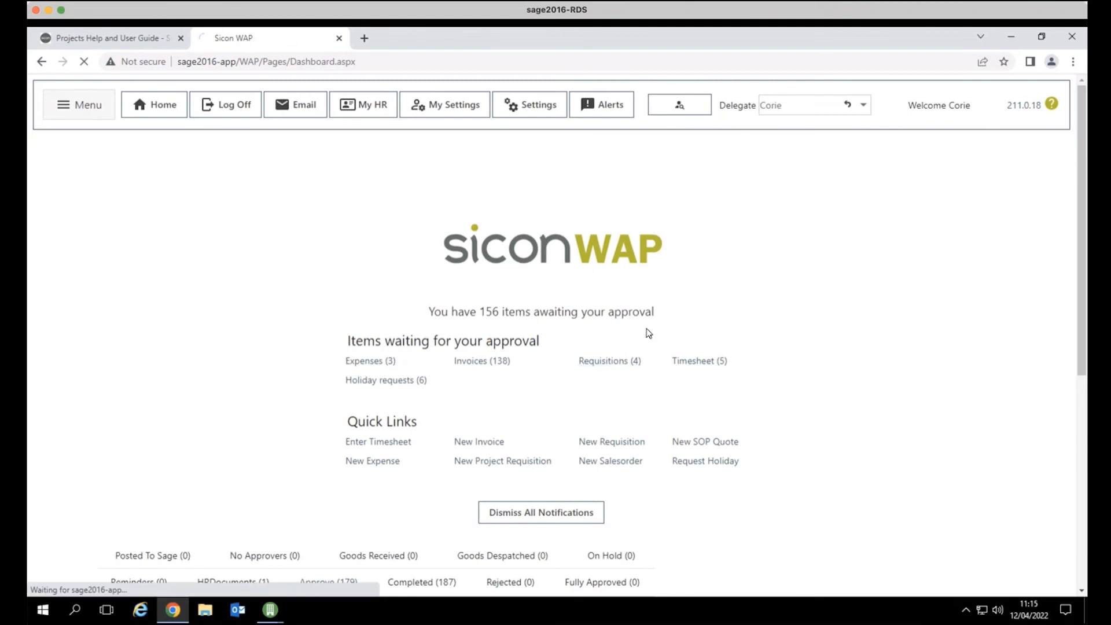
mouse_move(155, 386)
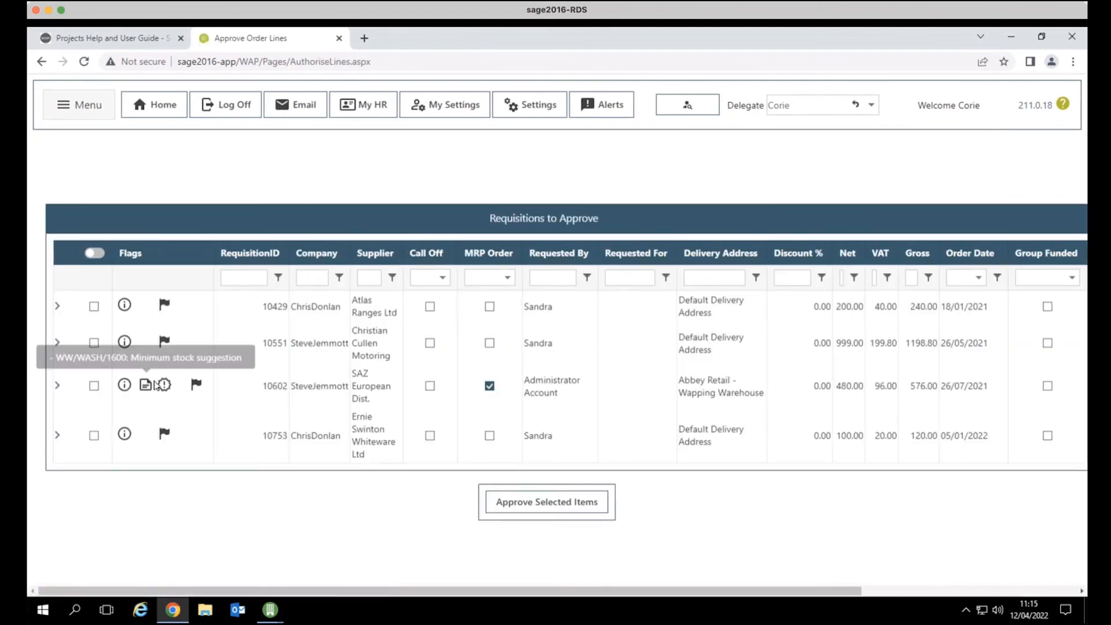
mouse_move(196, 389)
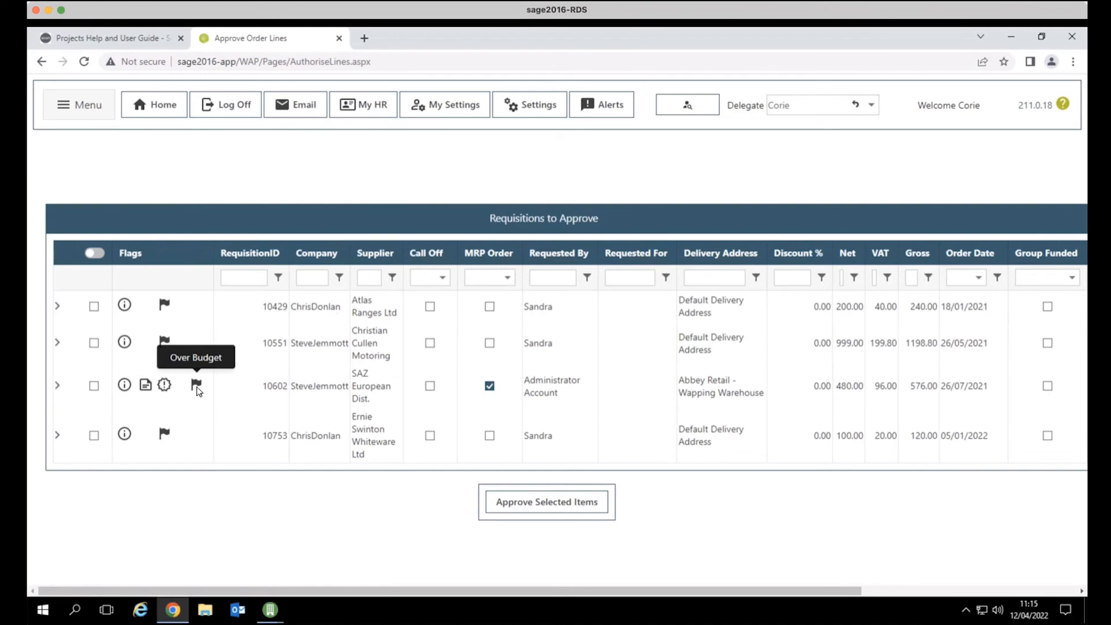
click(60, 386)
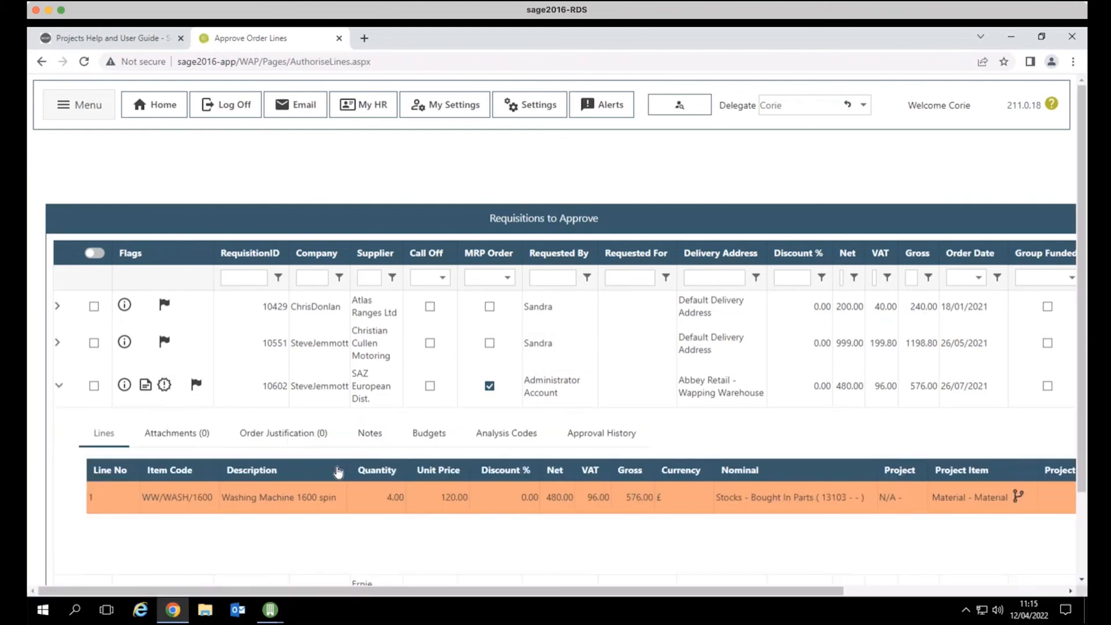
Review the budgets of requisition 10602, including the project budget drilldown, and close the drilldown.
click(431, 435)
drag(714, 590, 926, 591)
click(813, 493)
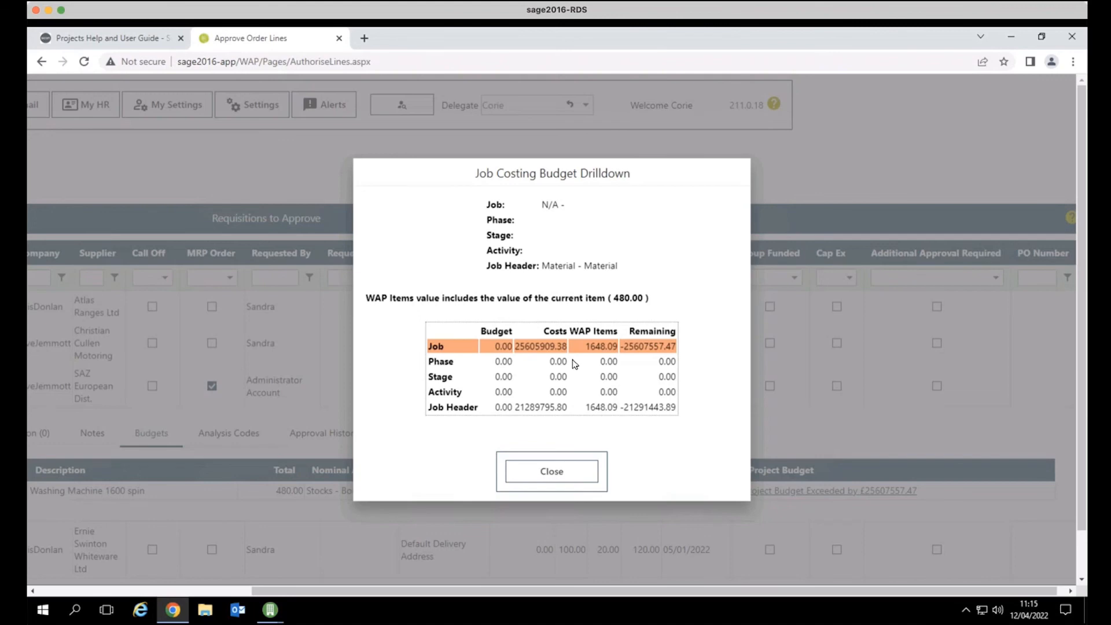
click(543, 476)
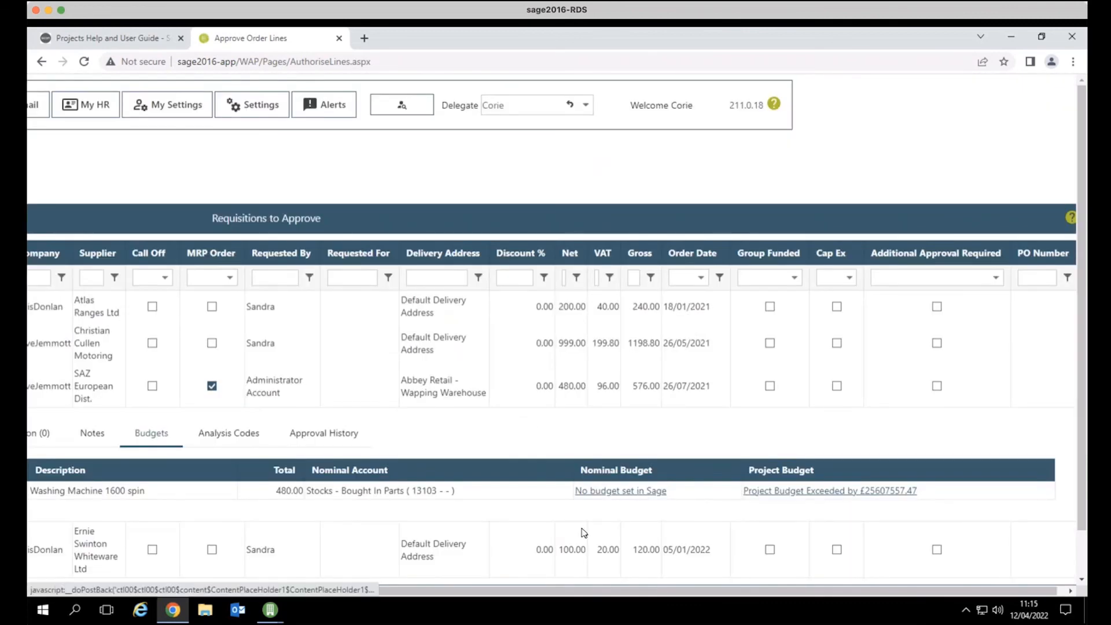
drag(512, 590, 231, 589)
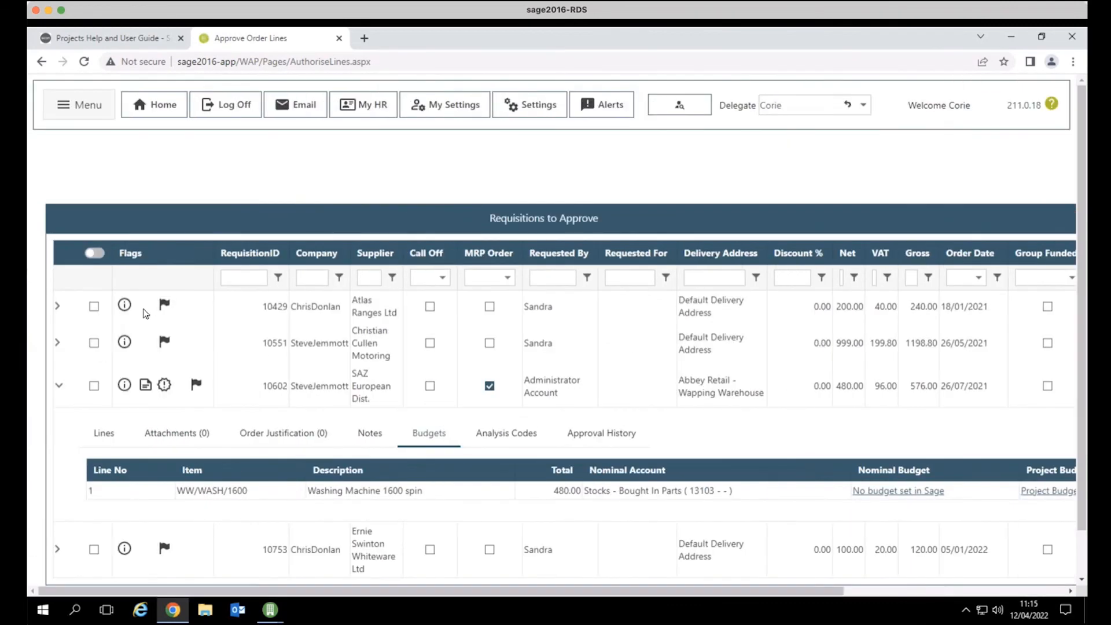
Start a new project requisition and add a blank stock item line.
click(90, 116)
mouse_move(90, 152)
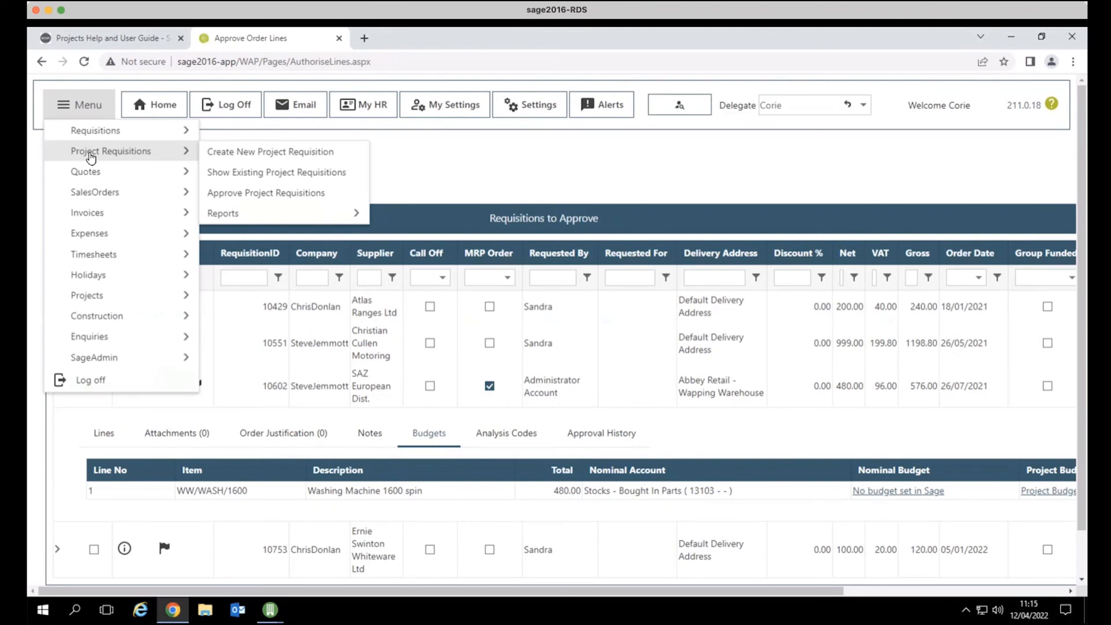
click(264, 157)
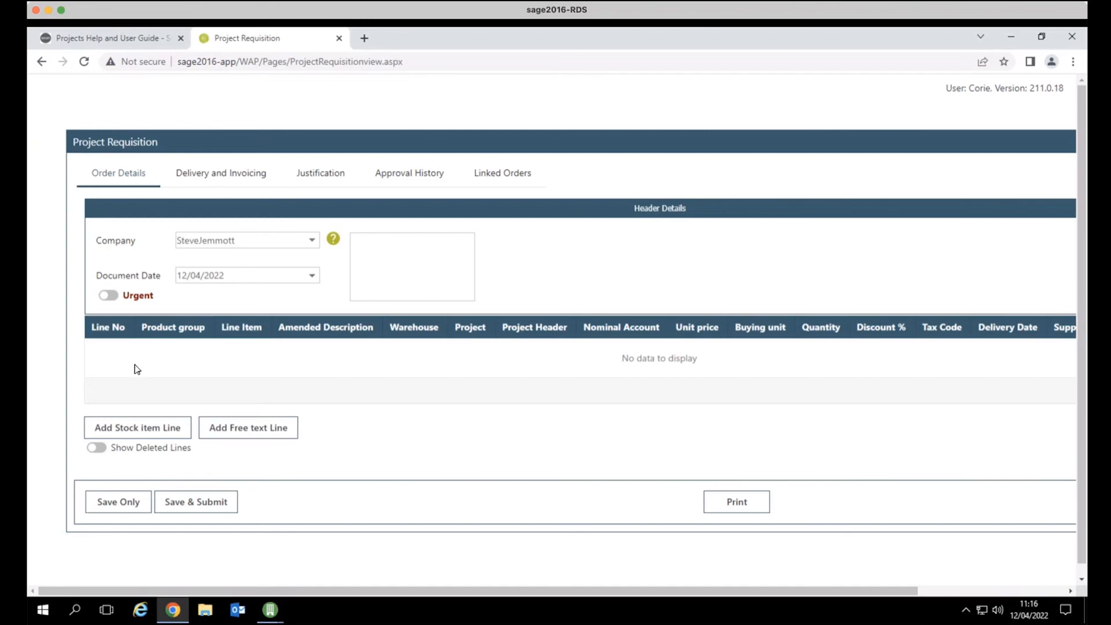
click(165, 435)
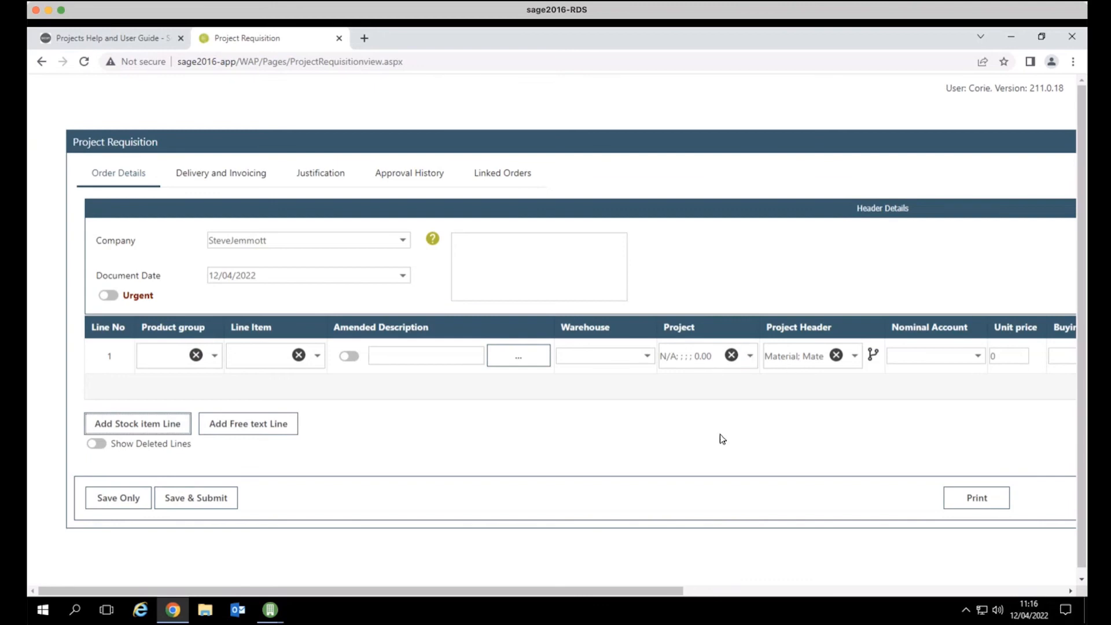
Review the stock item line's fields across to supplier, notes and attachments, and close the project requisition without saving.
drag(668, 590, 1053, 585)
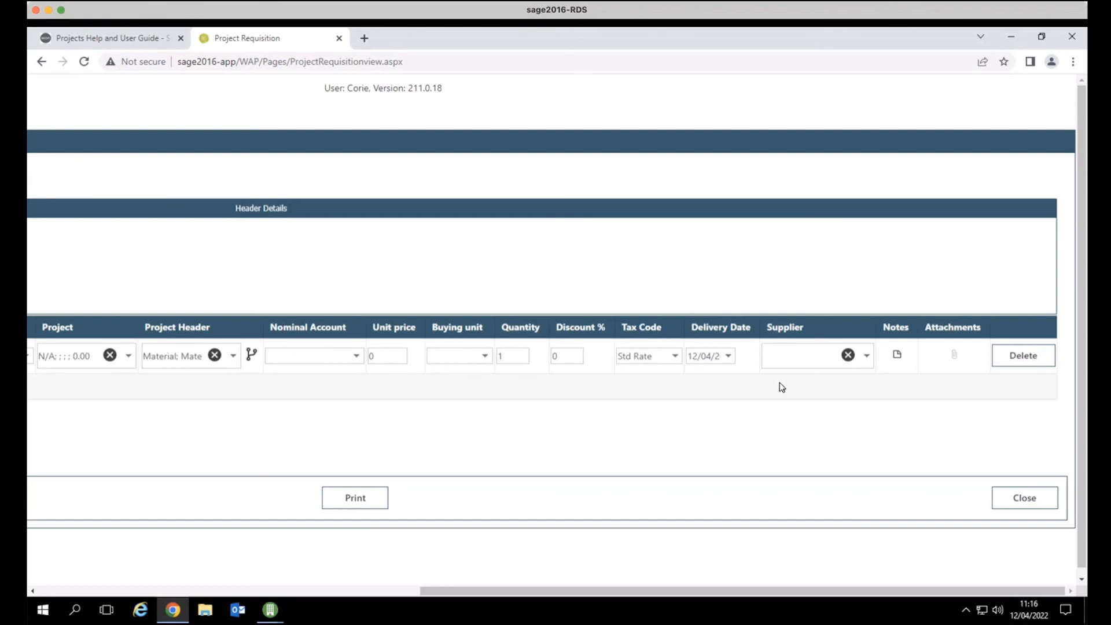
click(386, 592)
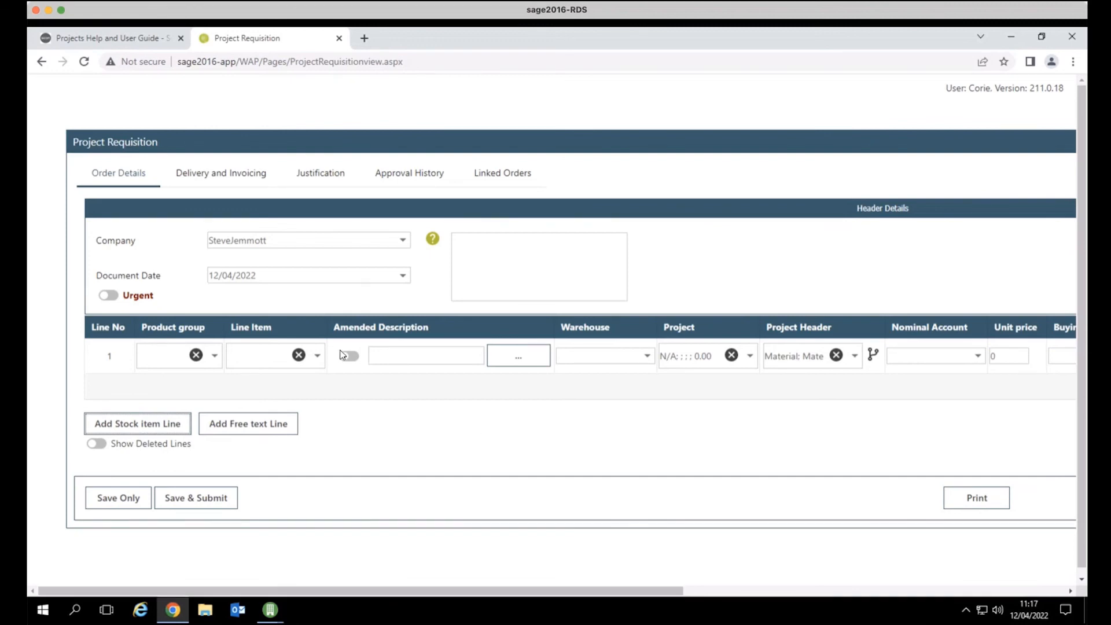
click(797, 593)
click(1024, 497)
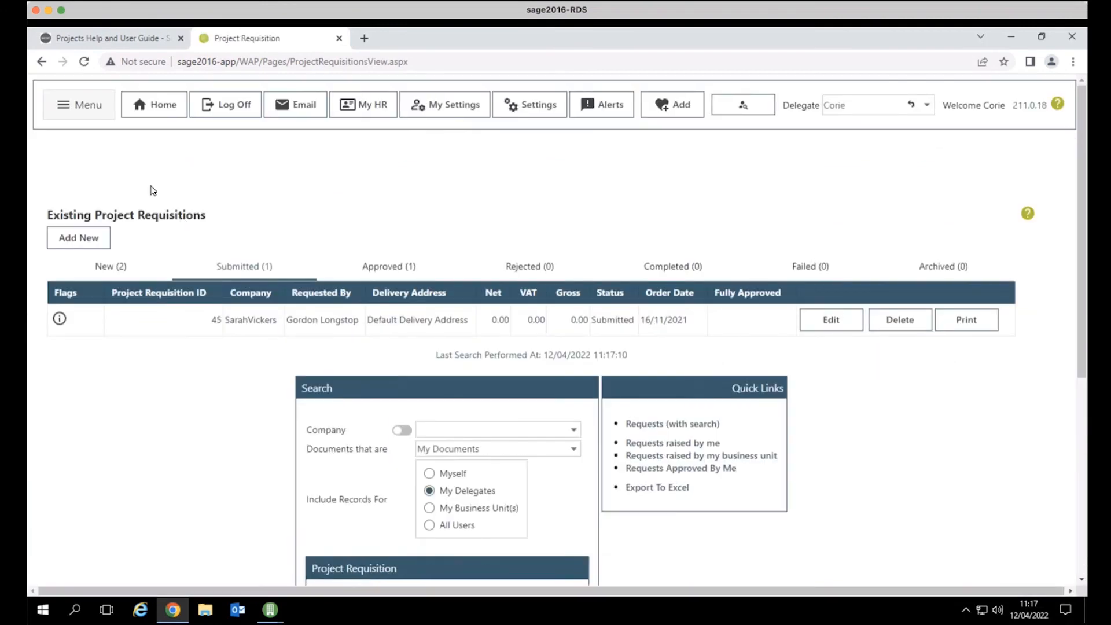
Open the WAP project list and clear the "tap" filter on the description.
click(98, 115)
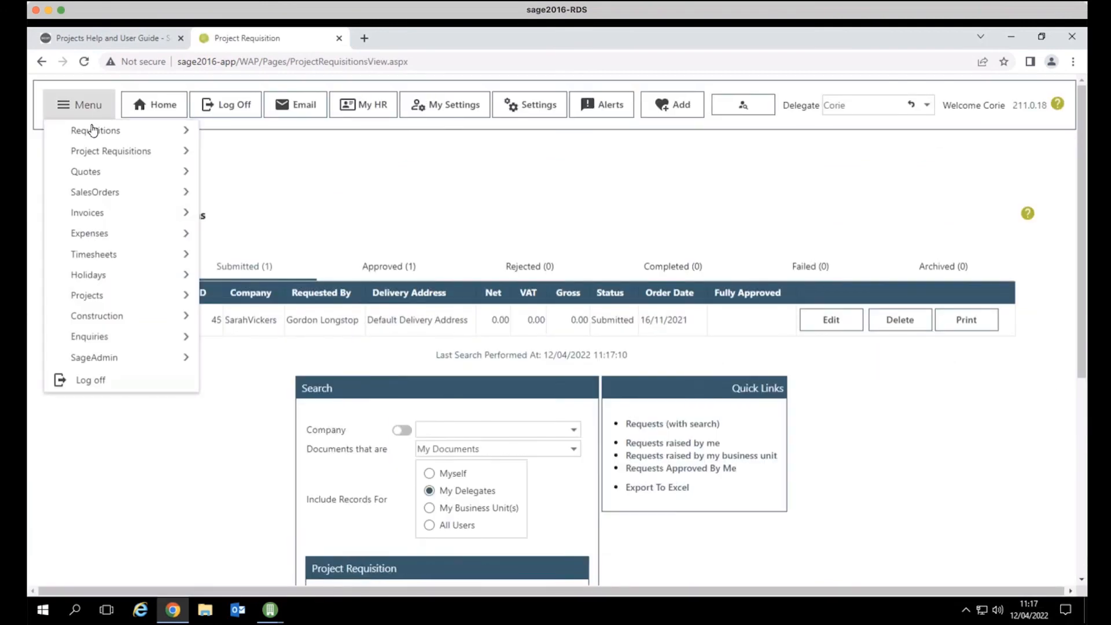
mouse_move(95, 305)
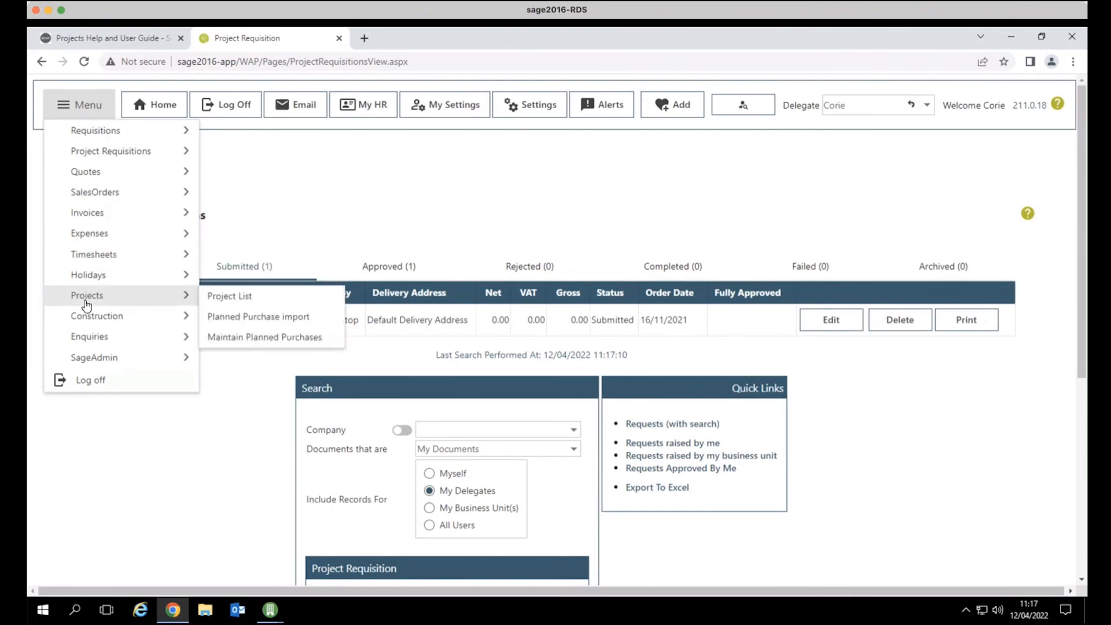
click(272, 300)
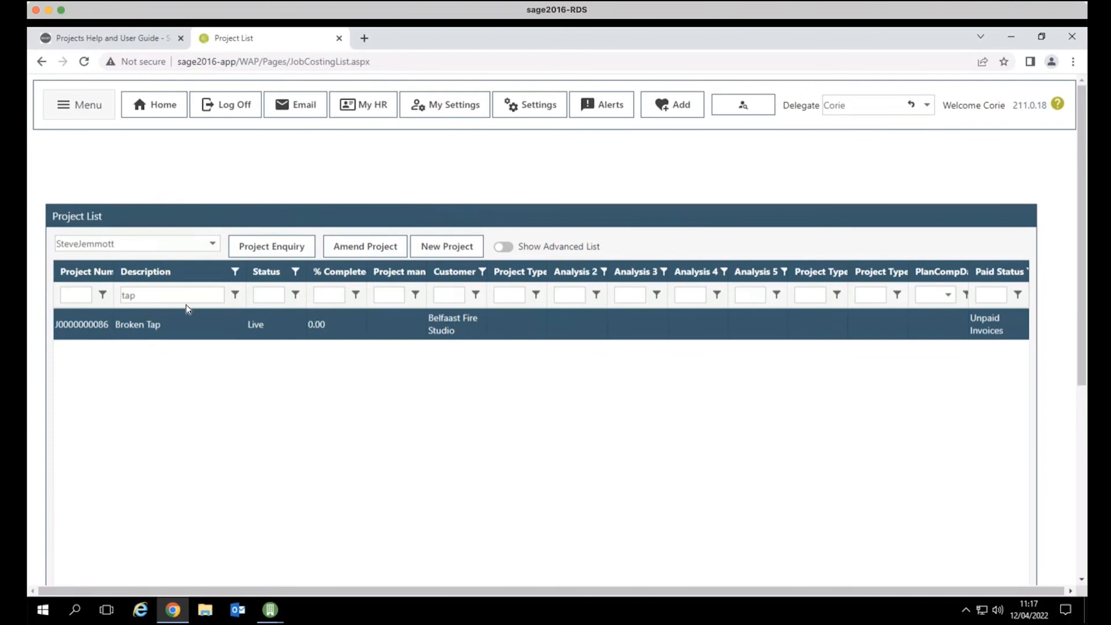
drag(172, 296, 103, 298)
key(BackSpace)
key(Tab)
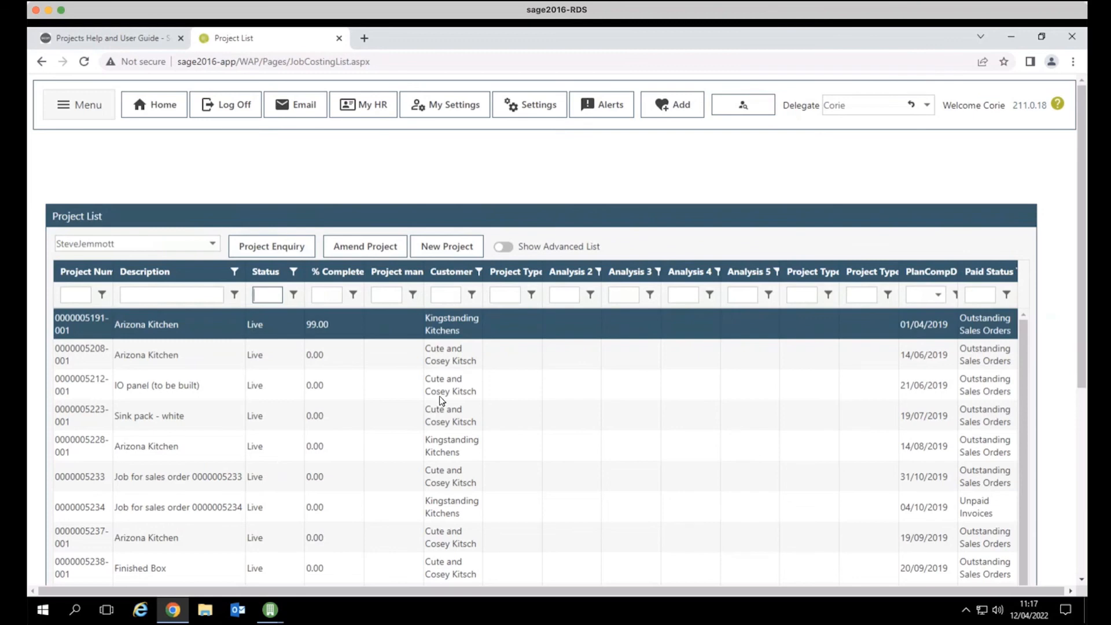
Filter the project list by project number 37 and open the project enquiry for the Dublin Hotel Project.
click(203, 402)
click(259, 255)
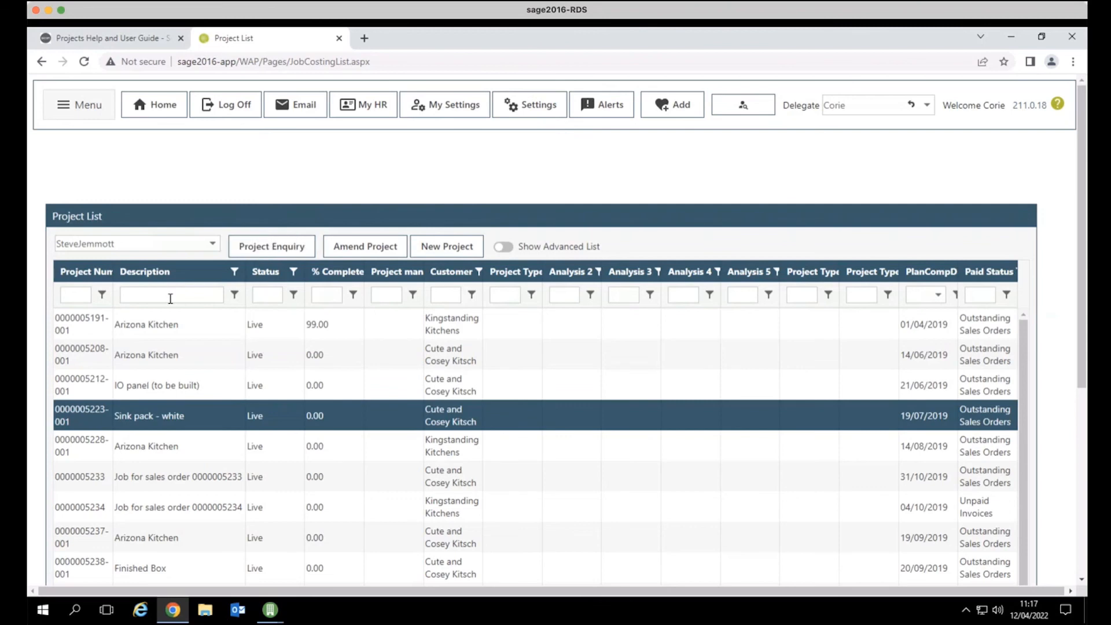
click(82, 295)
text(37)
key(Tab)
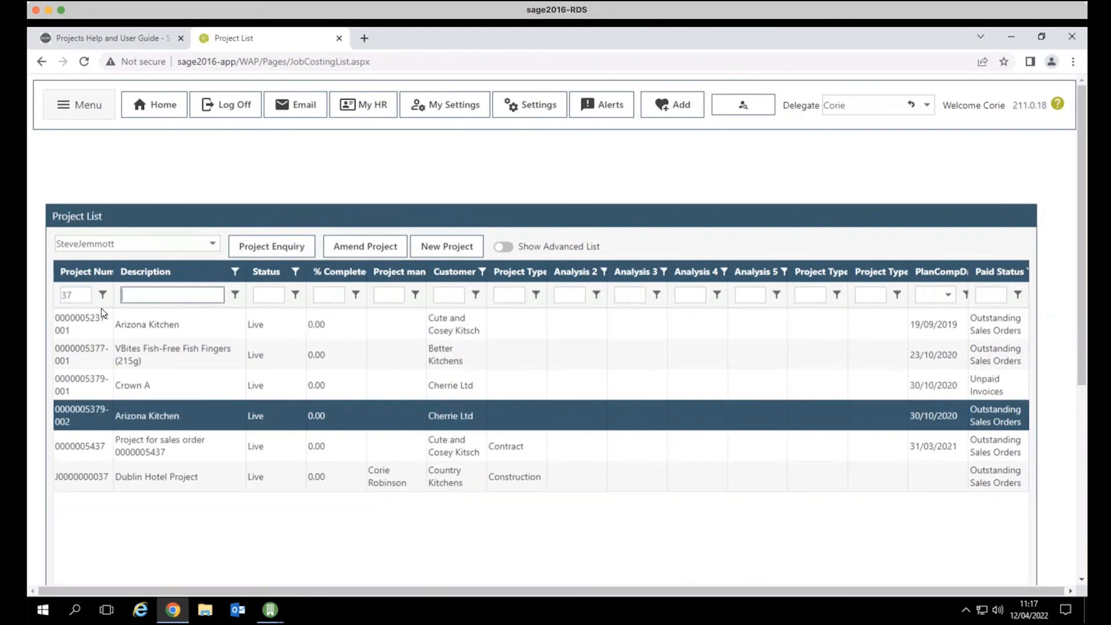
click(127, 486)
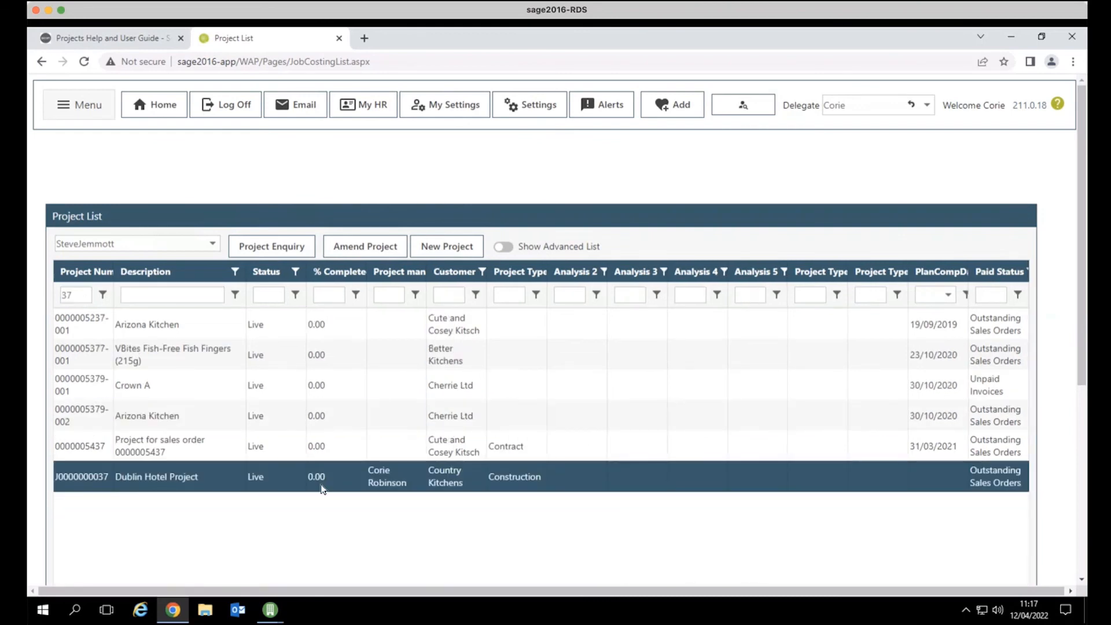
click(272, 248)
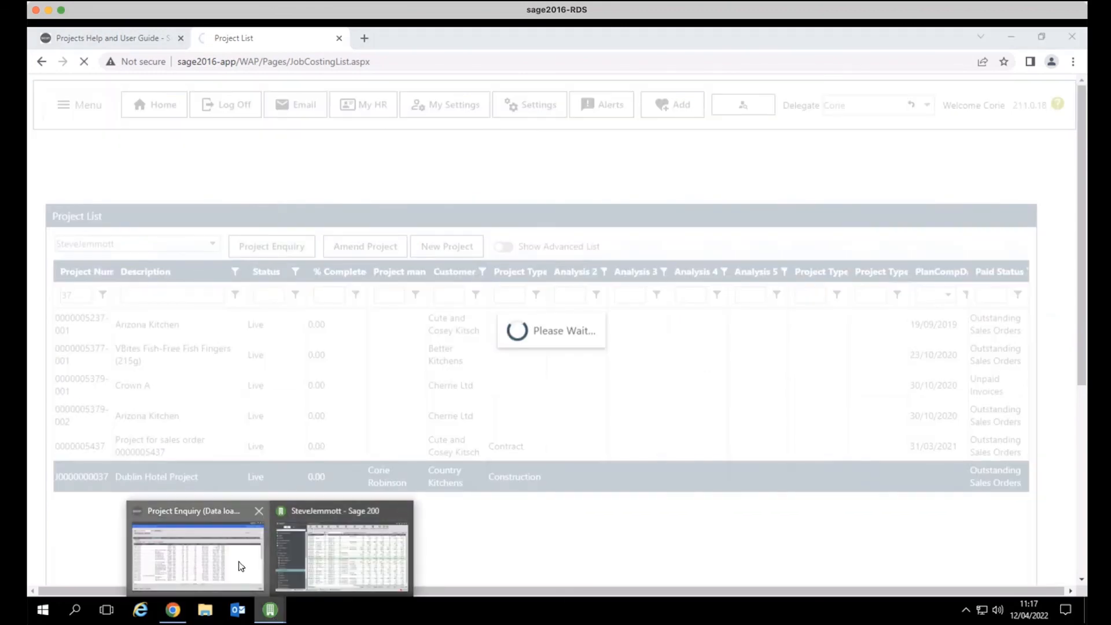
Switch to the Sage 200 Project Enquiry, review revenues and expenditure, and show the options for the PAU001 purchase invoice.
click(240, 565)
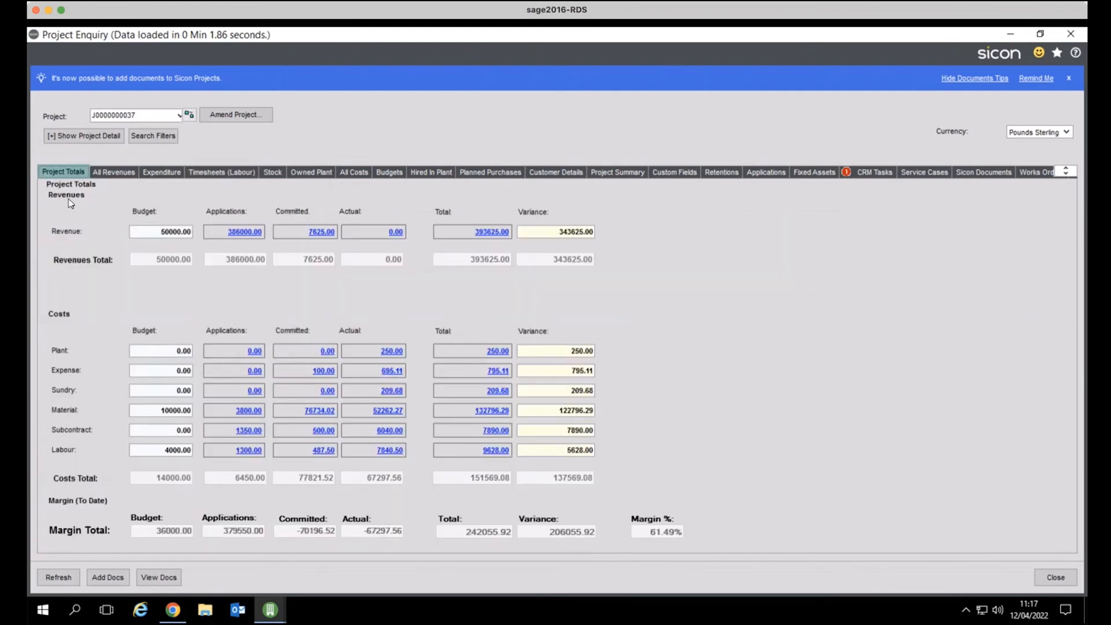
click(76, 171)
click(164, 172)
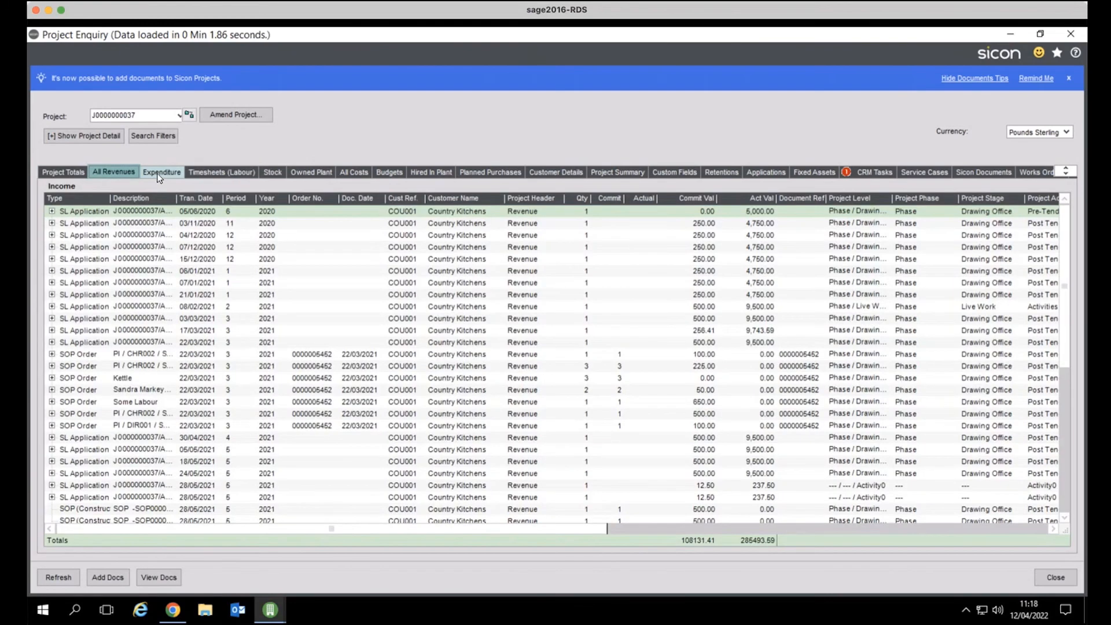
click(123, 226)
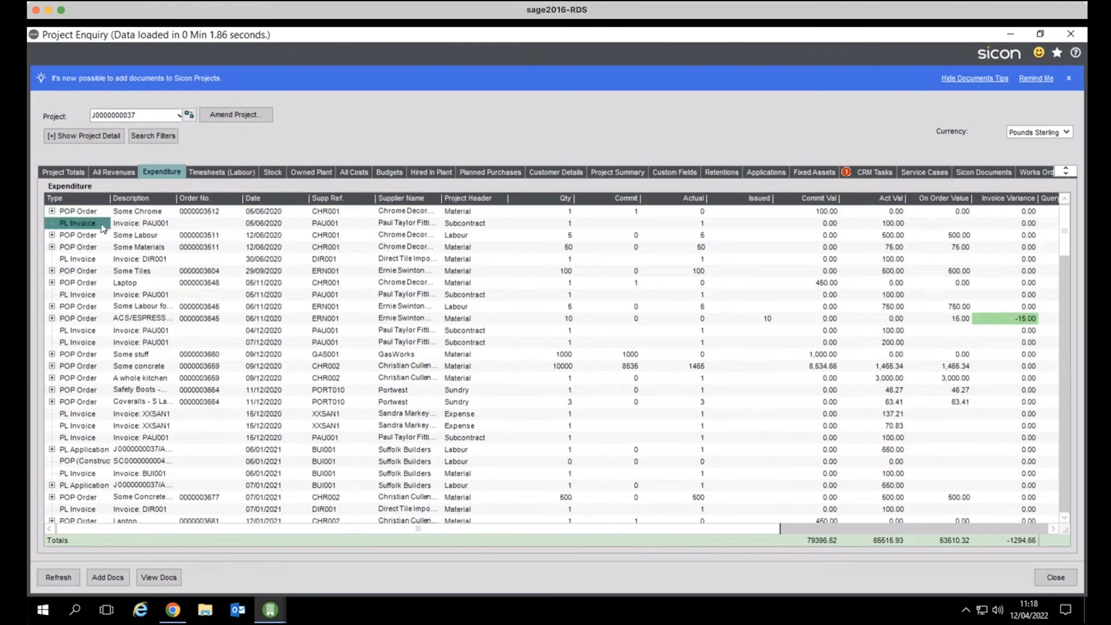
right_click(105, 226)
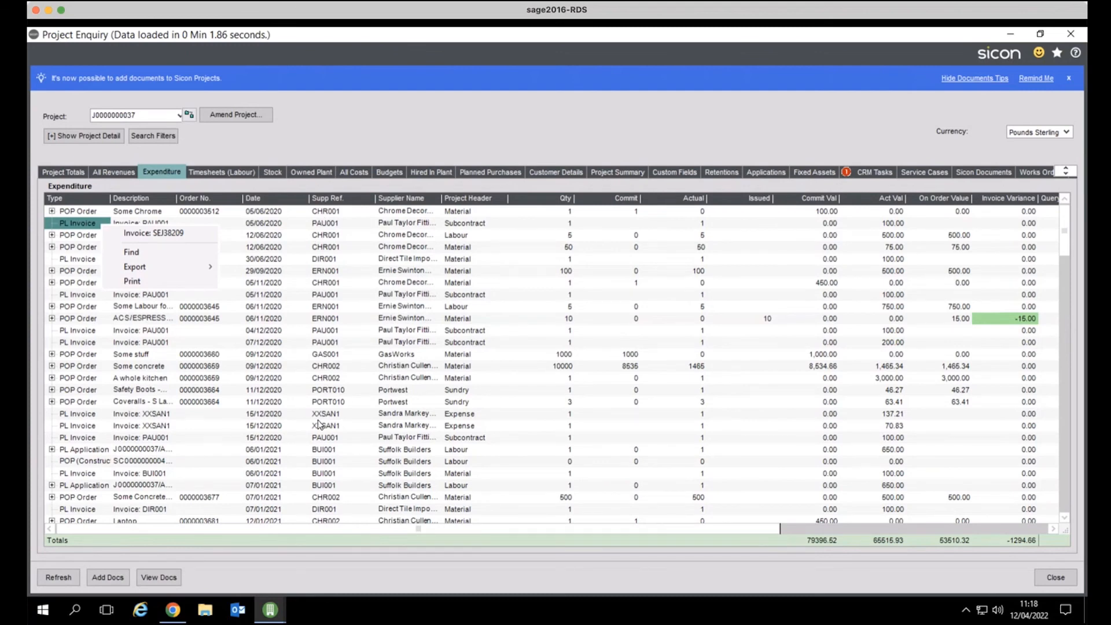
Return to WAP in the browser and review the Dublin Hotel Project's totals.
click(181, 613)
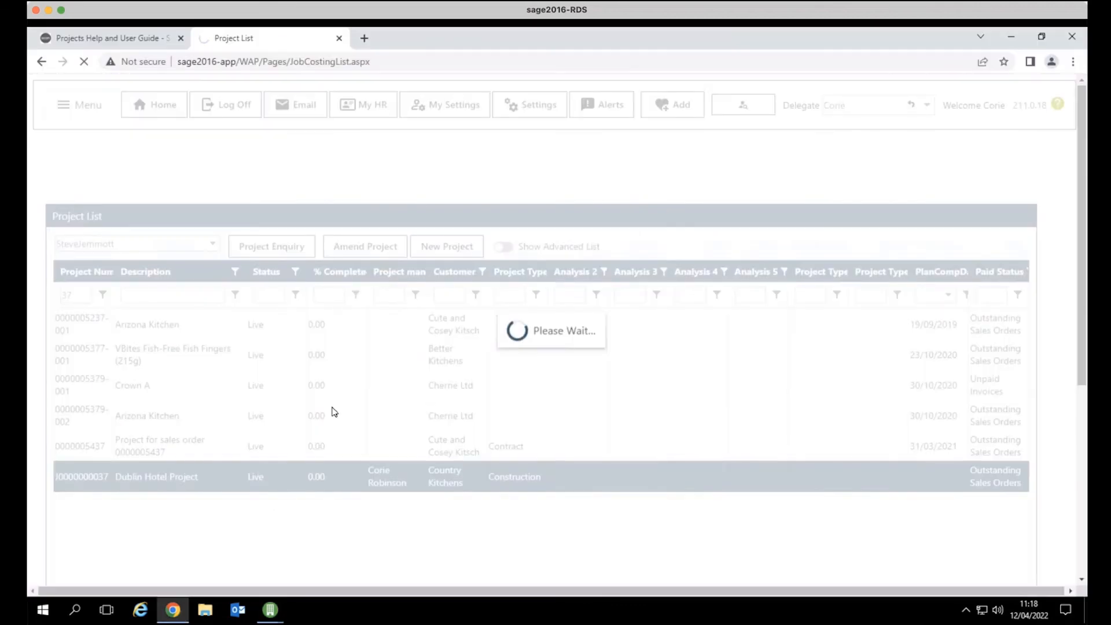
scroll(356, 411, down, 4)
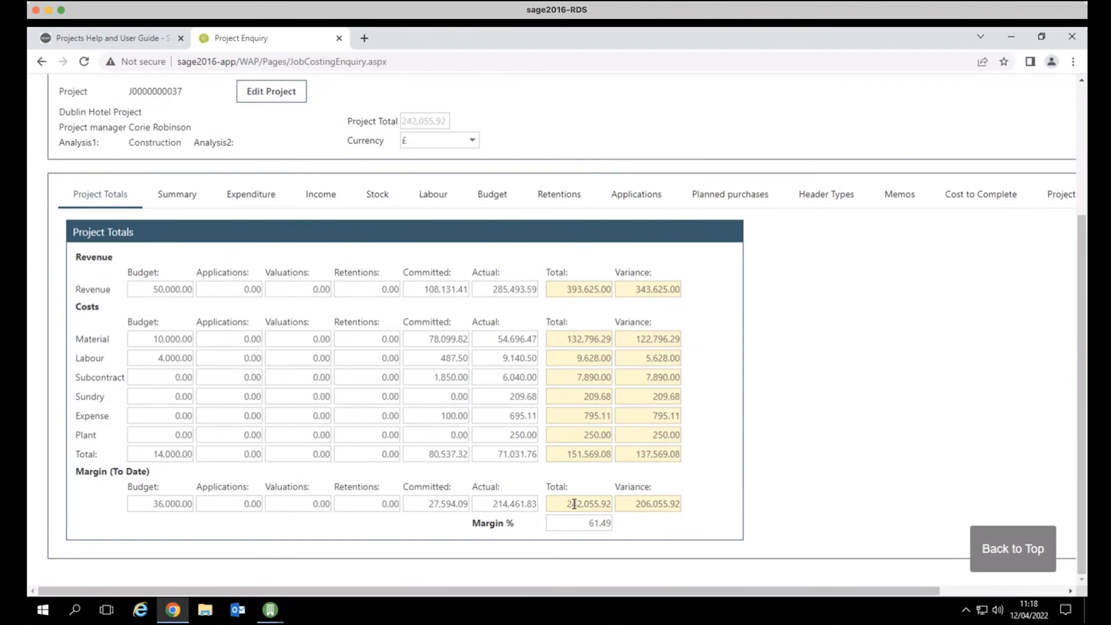
Review the Dublin Hotel Project's summary, expenditure, income and stock transactions in the project enquiry.
click(180, 197)
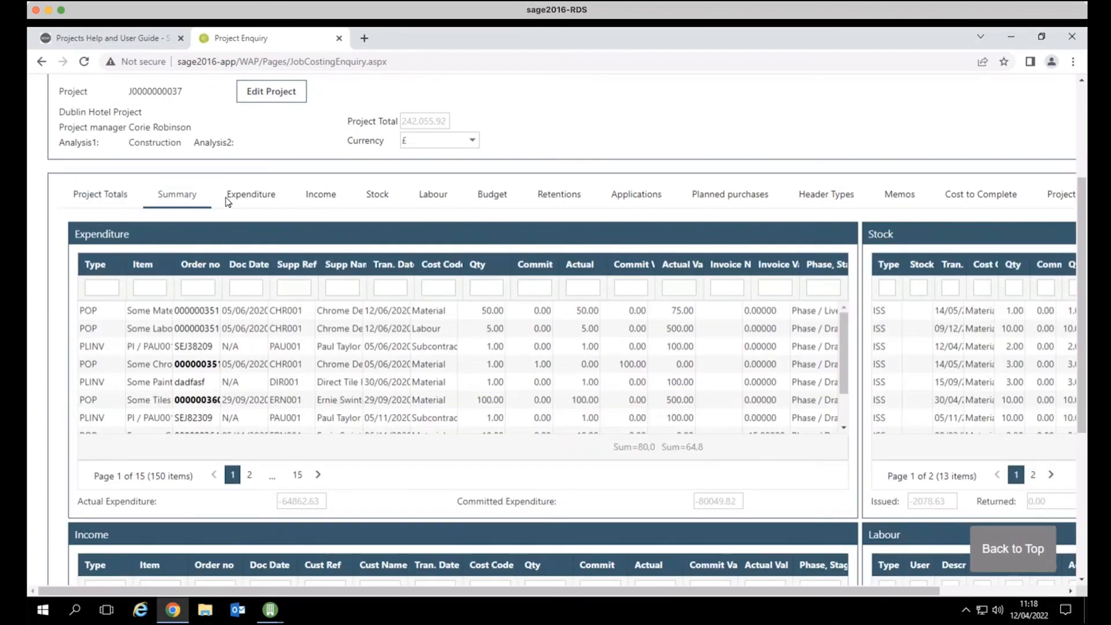
click(248, 195)
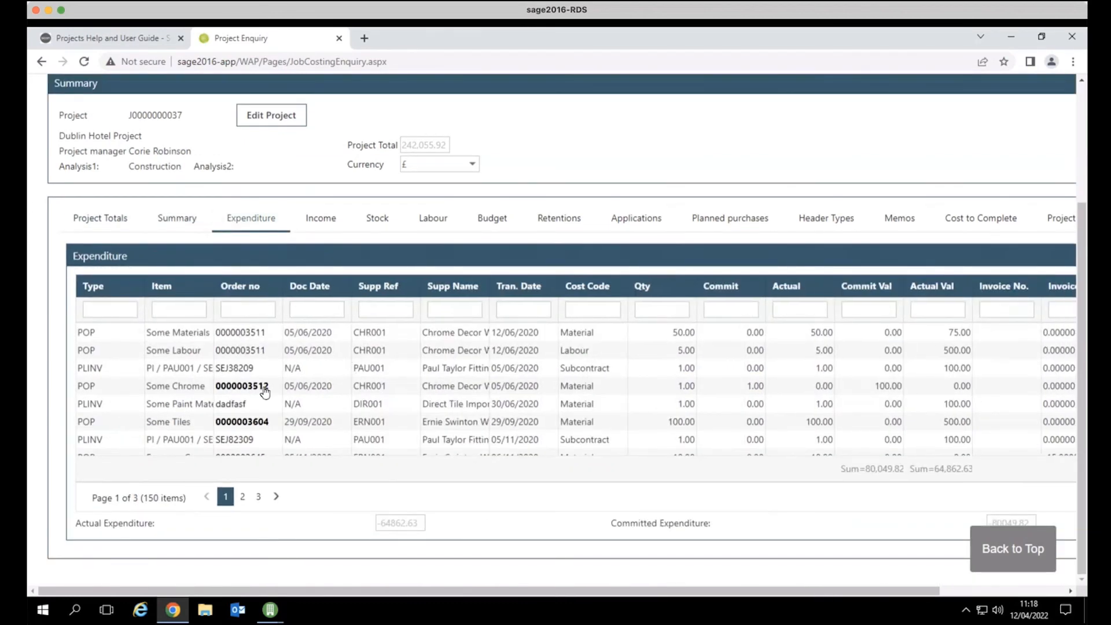
click(318, 218)
click(385, 255)
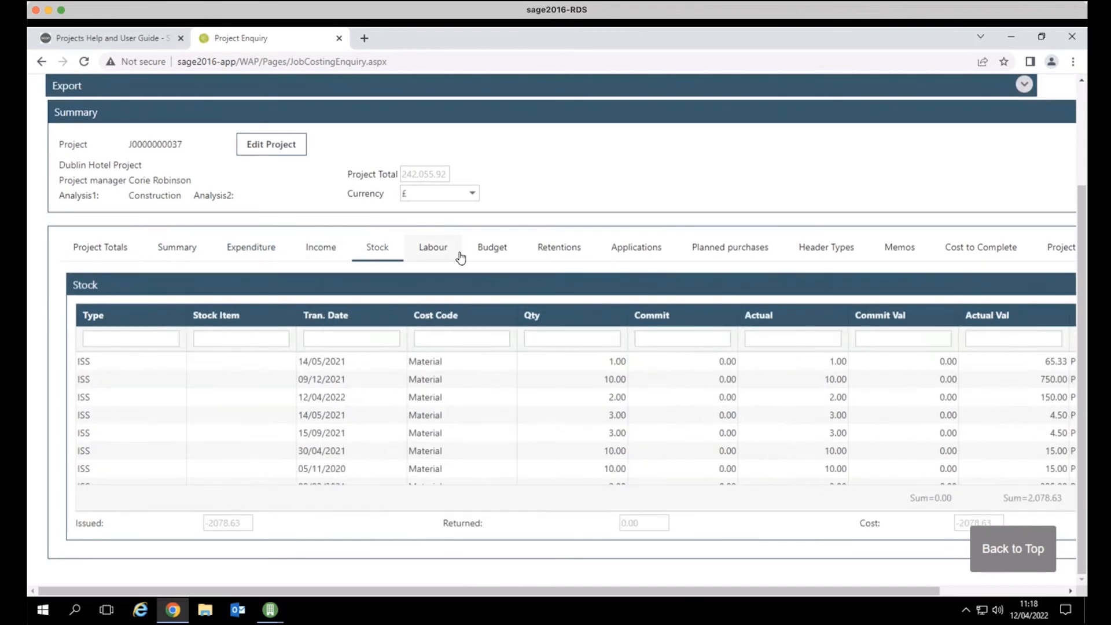
Show the project's expense budgets by phases and stages and examine the budget, committed, actual and variance columns.
click(491, 250)
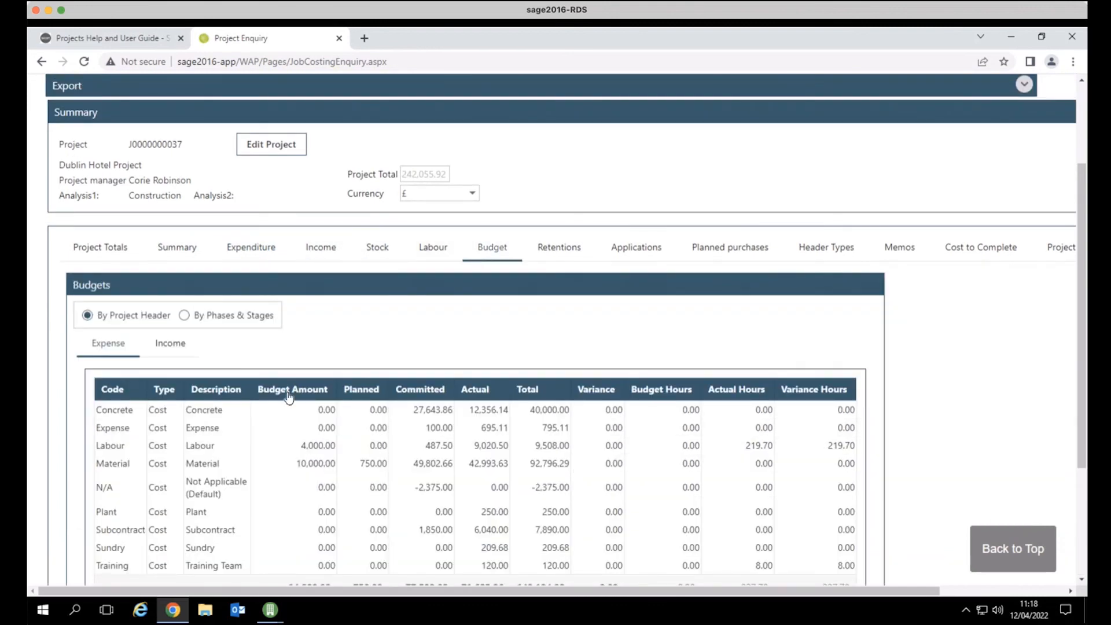
click(210, 317)
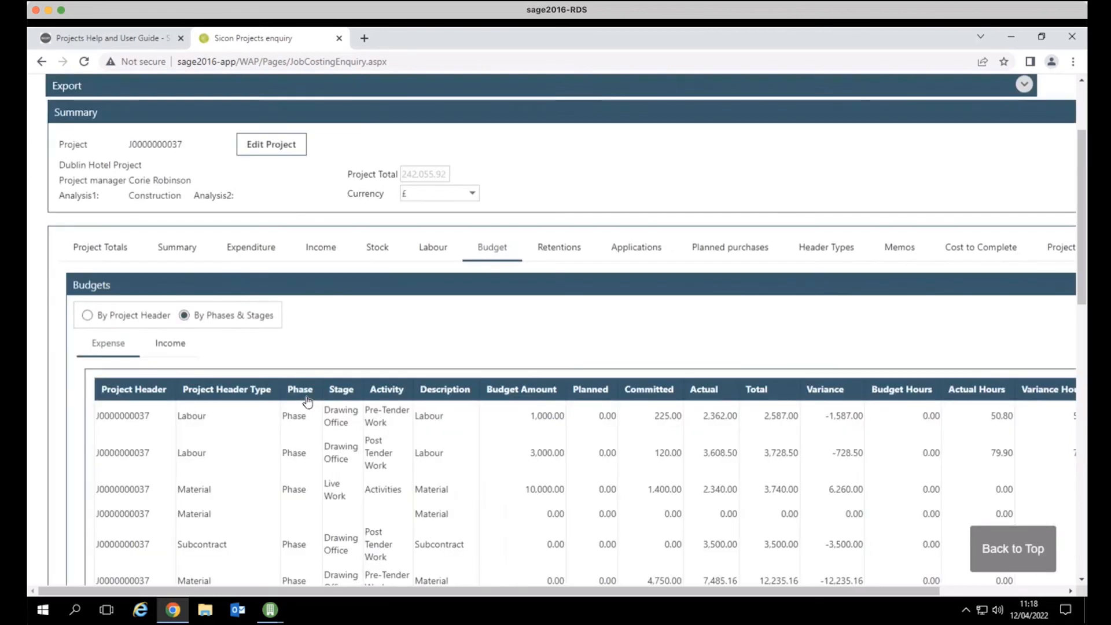
scroll(325, 457, down, 6)
scroll(329, 457, up, 5)
scroll(329, 457, right, 2)
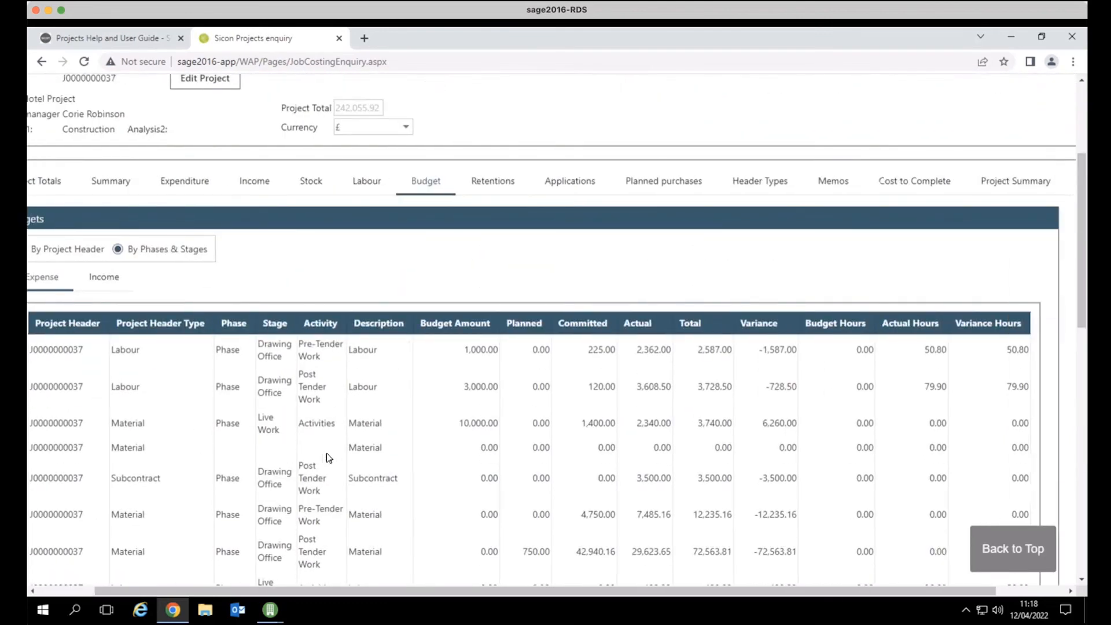